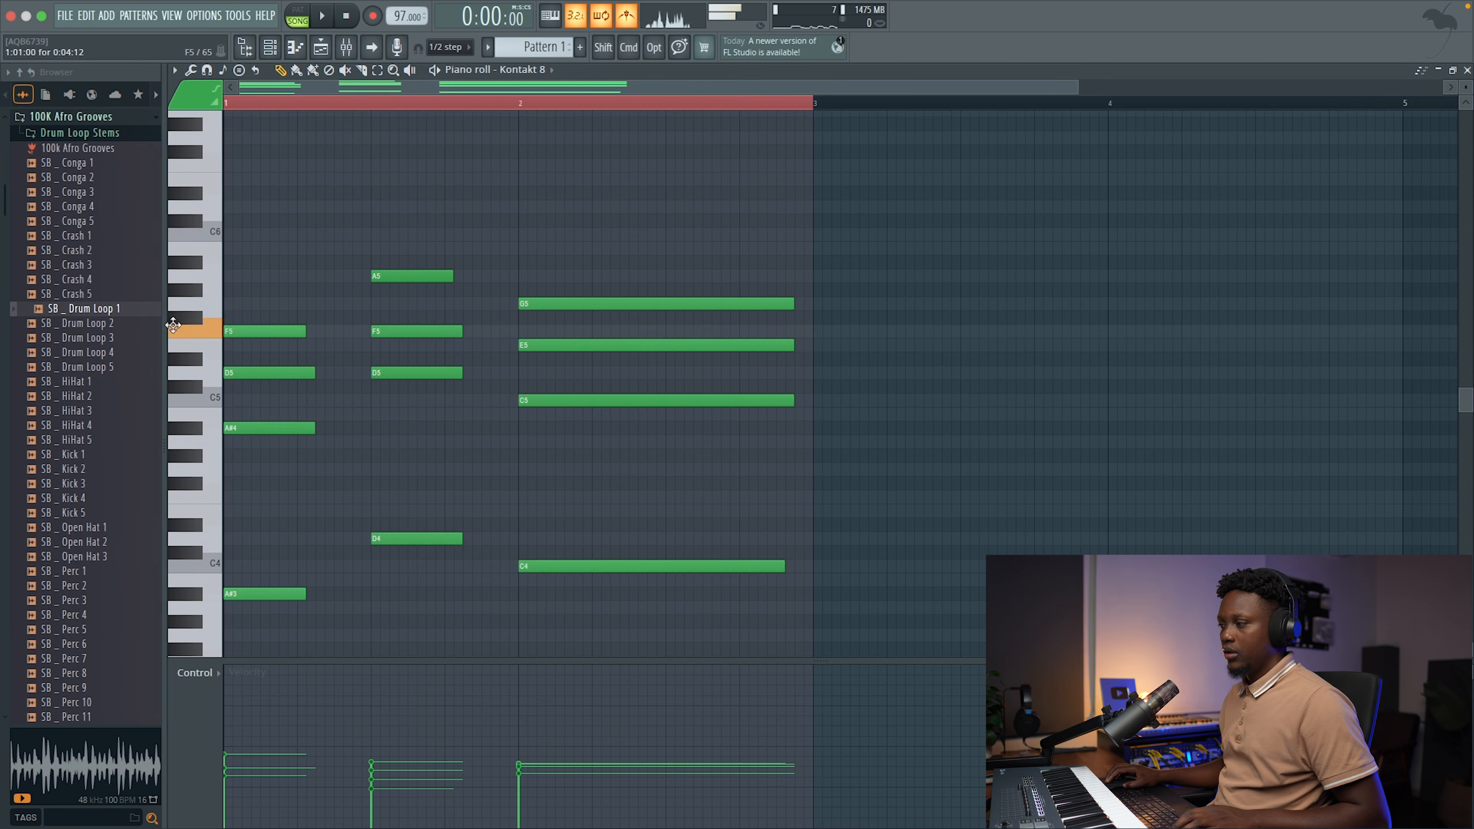
- Quantize the start times and durations of all chord notes in the piano roll
{"action": "key", "text": "alt+q"}
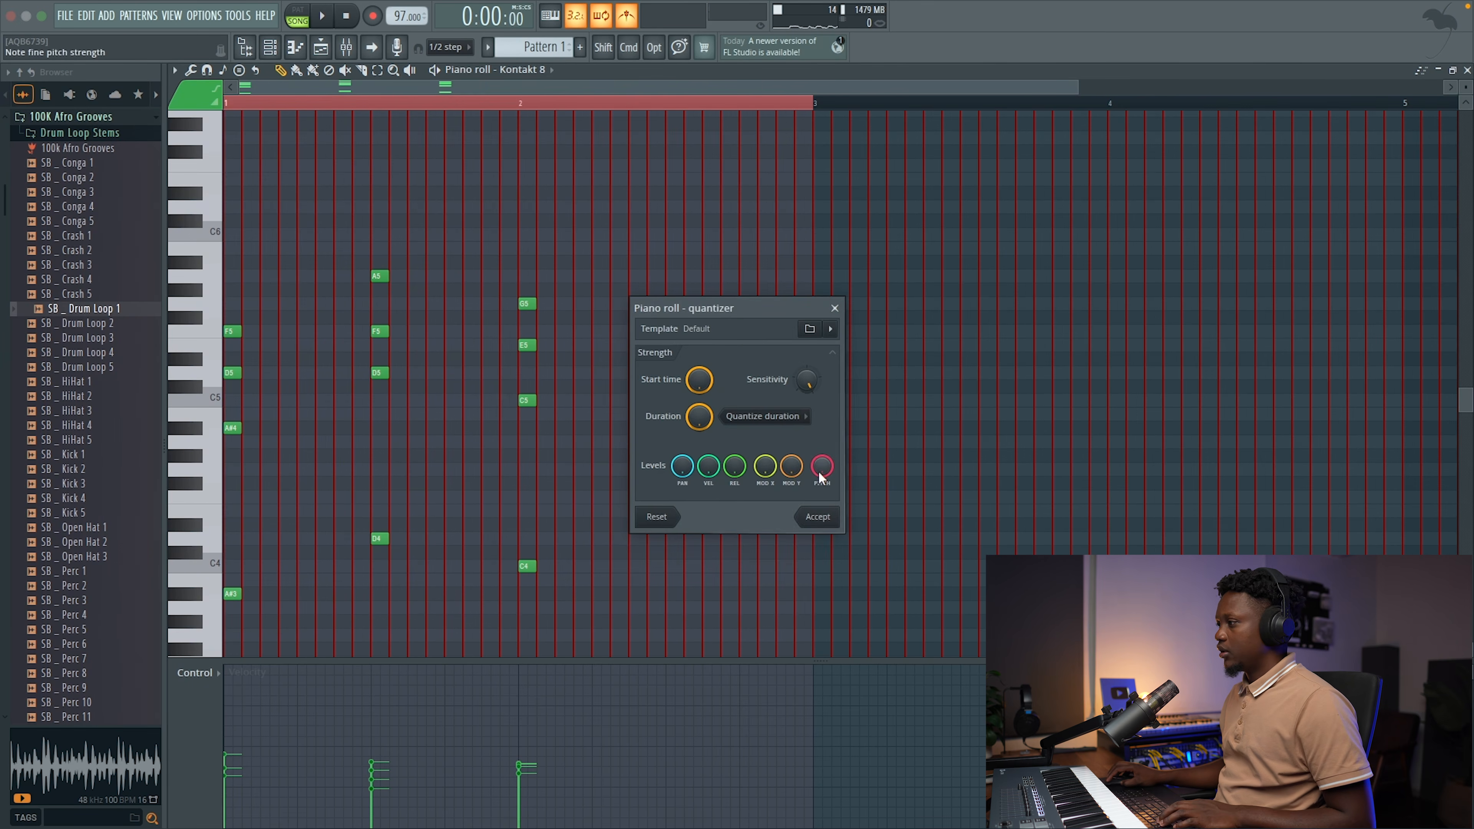
{"action": "left_click", "coordinate": [817, 516]}
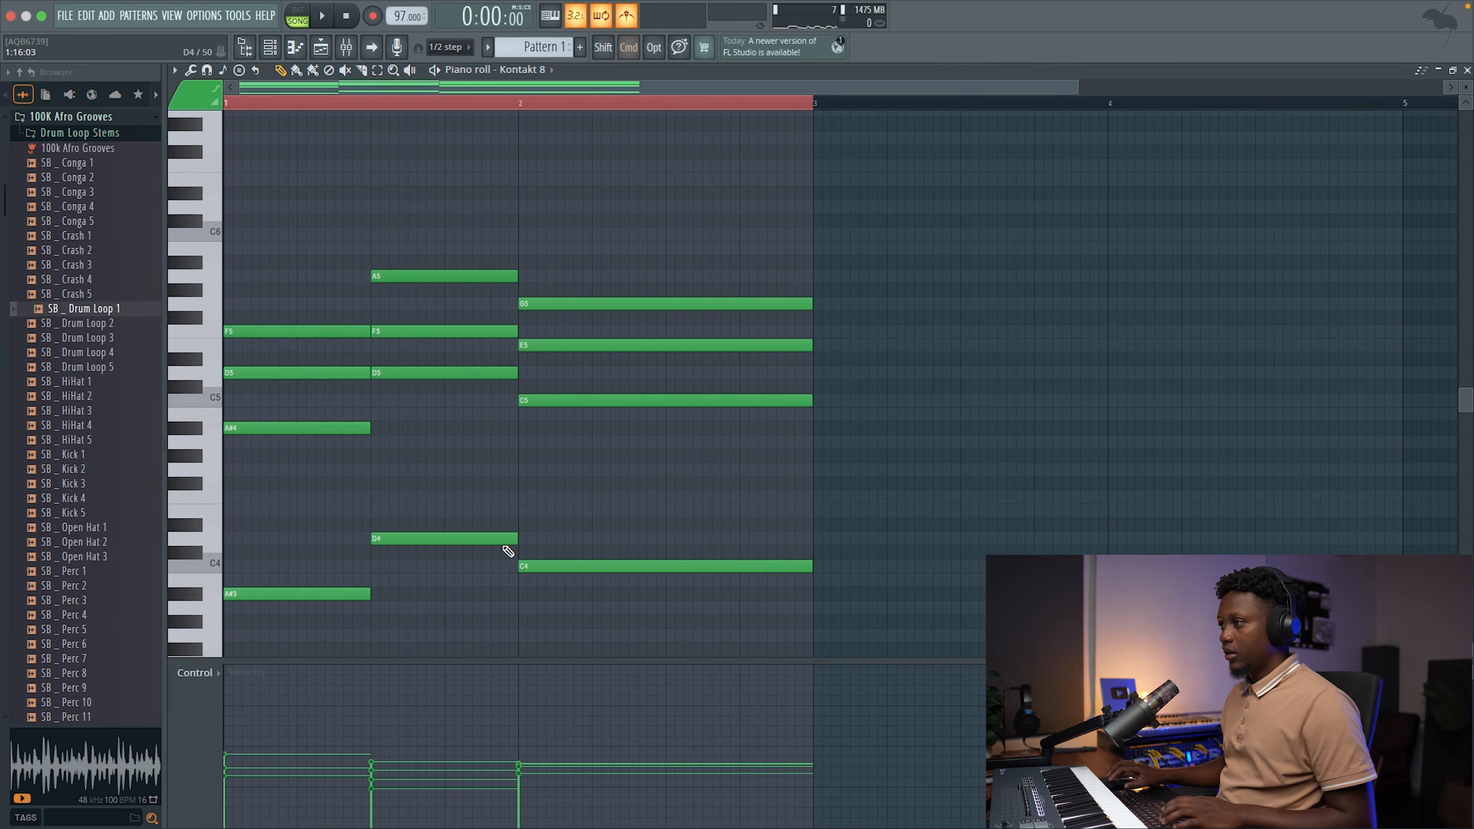
- Set the piano roll snap to Cell and stagger the first chord, starting A#4 at 1:02 and D5 and F5 at 1:03
{"action": "left_click_drag", "start_coordinate": [231, 427], "coordinate": [244, 426]}
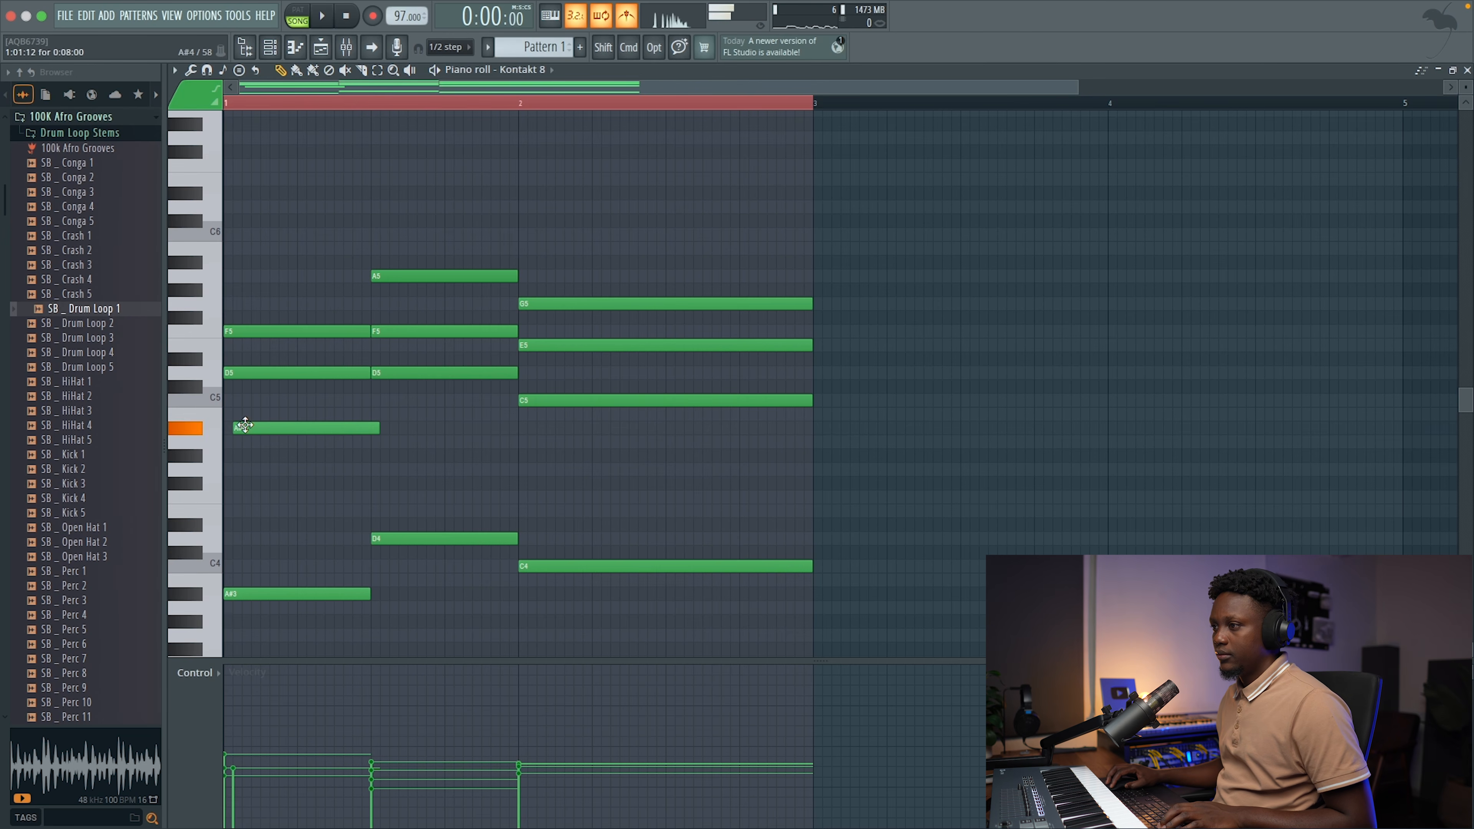
{"action": "left_click", "coordinate": [460, 52]}
{"action": "left_click", "coordinate": [444, 105]}
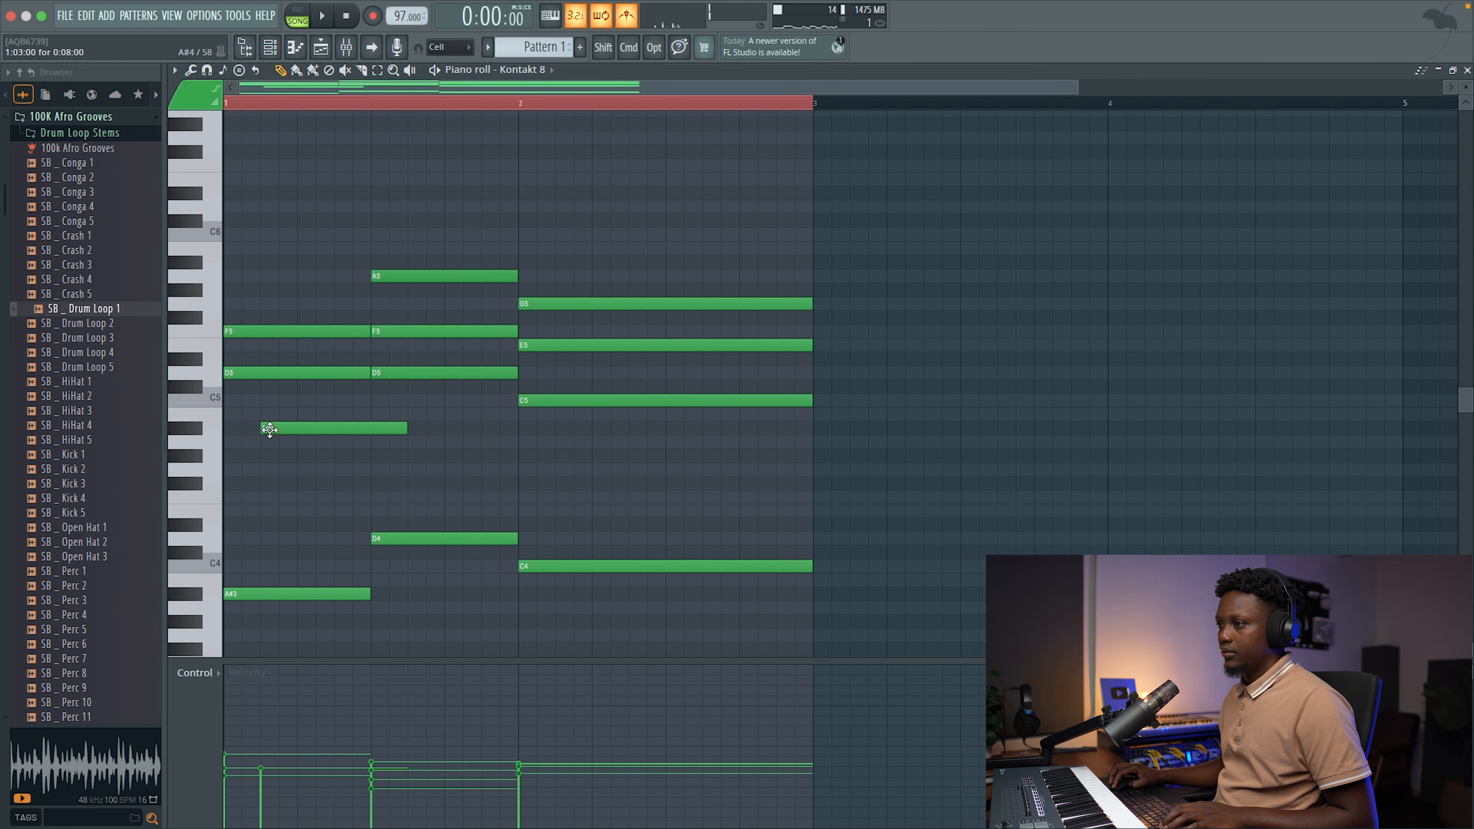
{"action": "left_click_drag", "start_coordinate": [277, 399], "coordinate": [291, 331]}
{"action": "key", "text": "space"}
{"action": "key", "text": "space"}
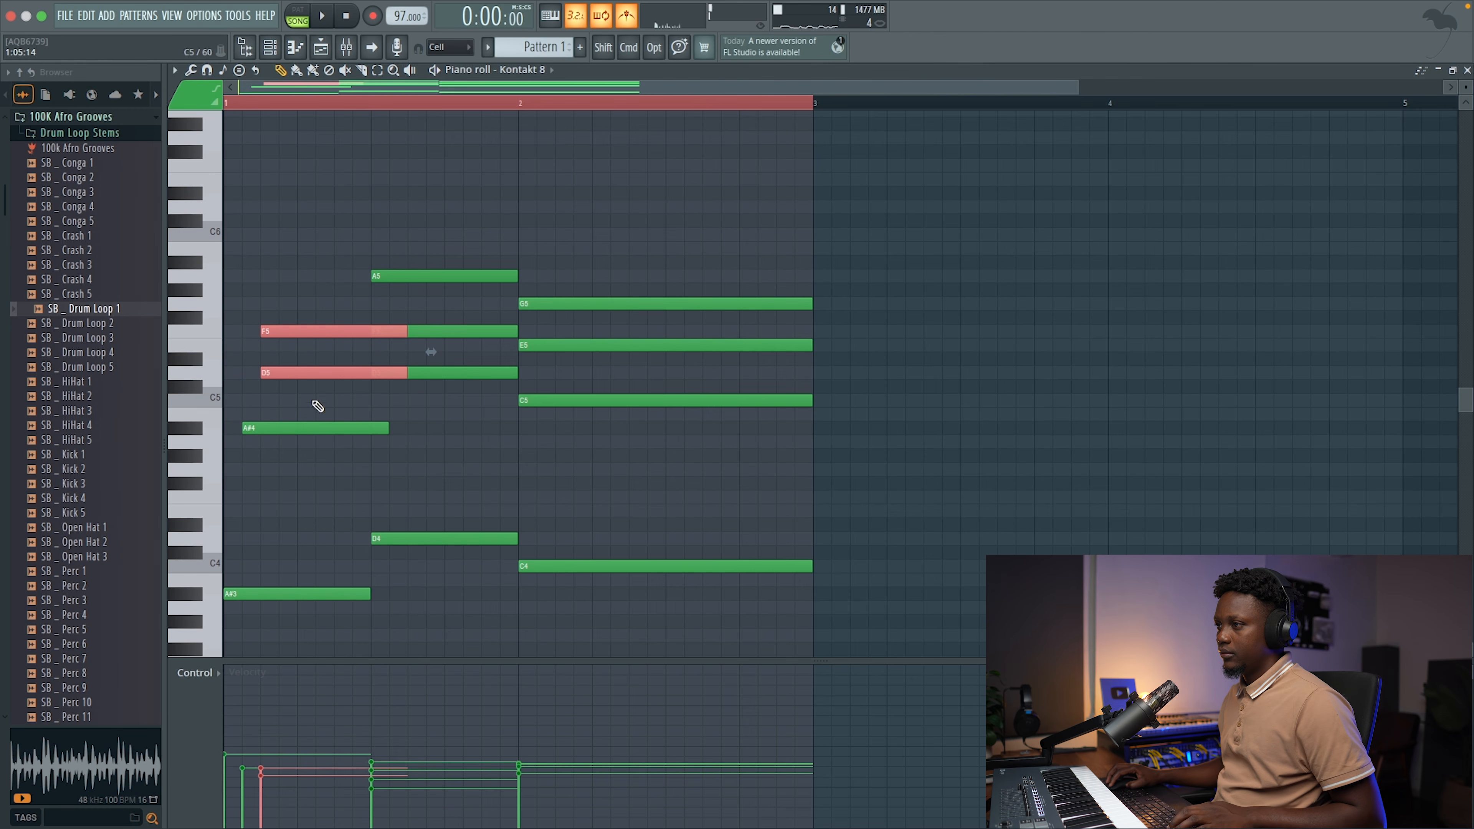
- Move the first chord's D5 and F5 to 1:04, trim them to end where the second chord starts, and audition the change
{"action": "key", "text": "space"}
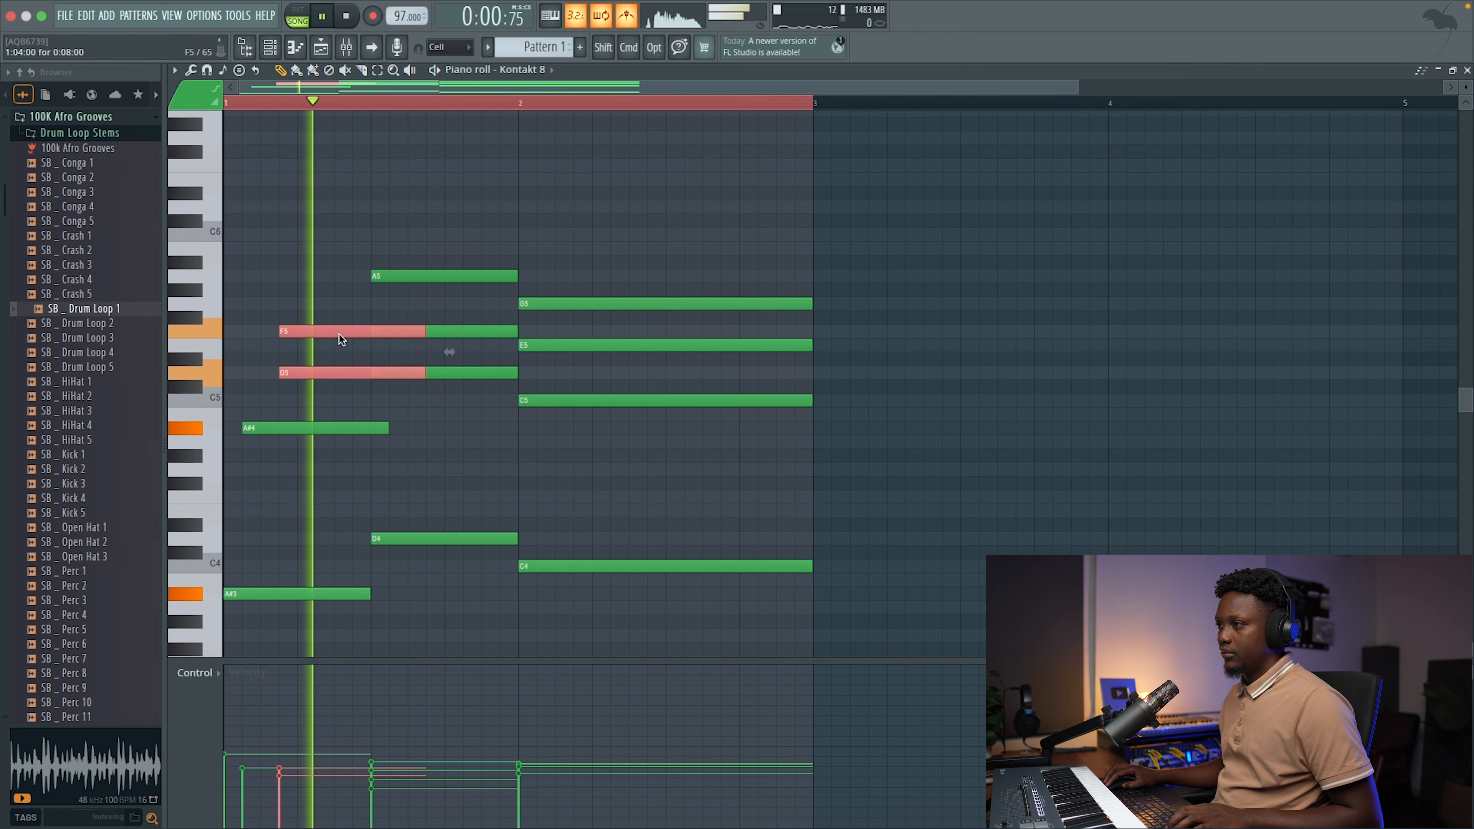
{"action": "key", "text": "space"}
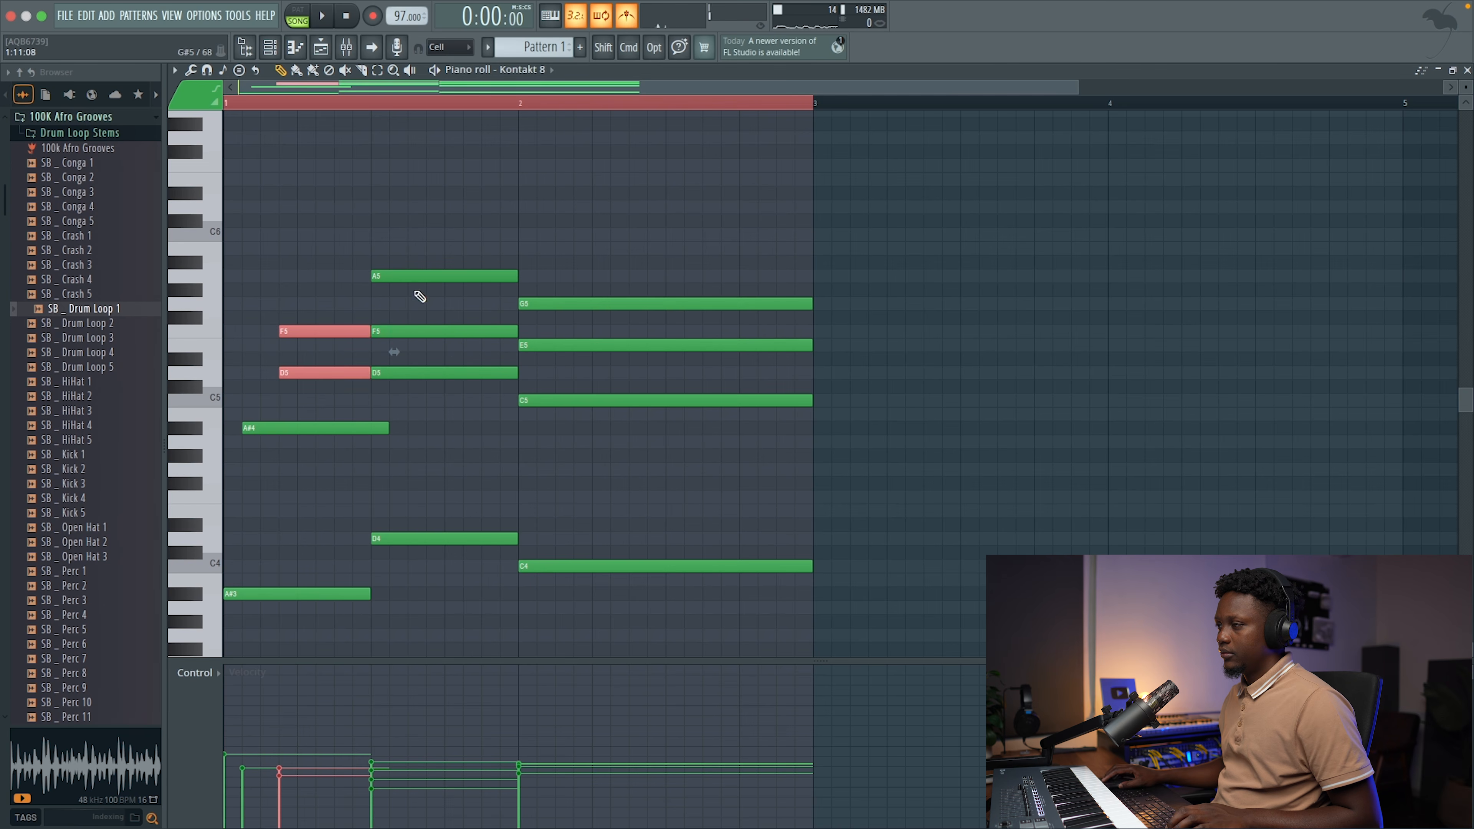
{"action": "key", "text": "space"}
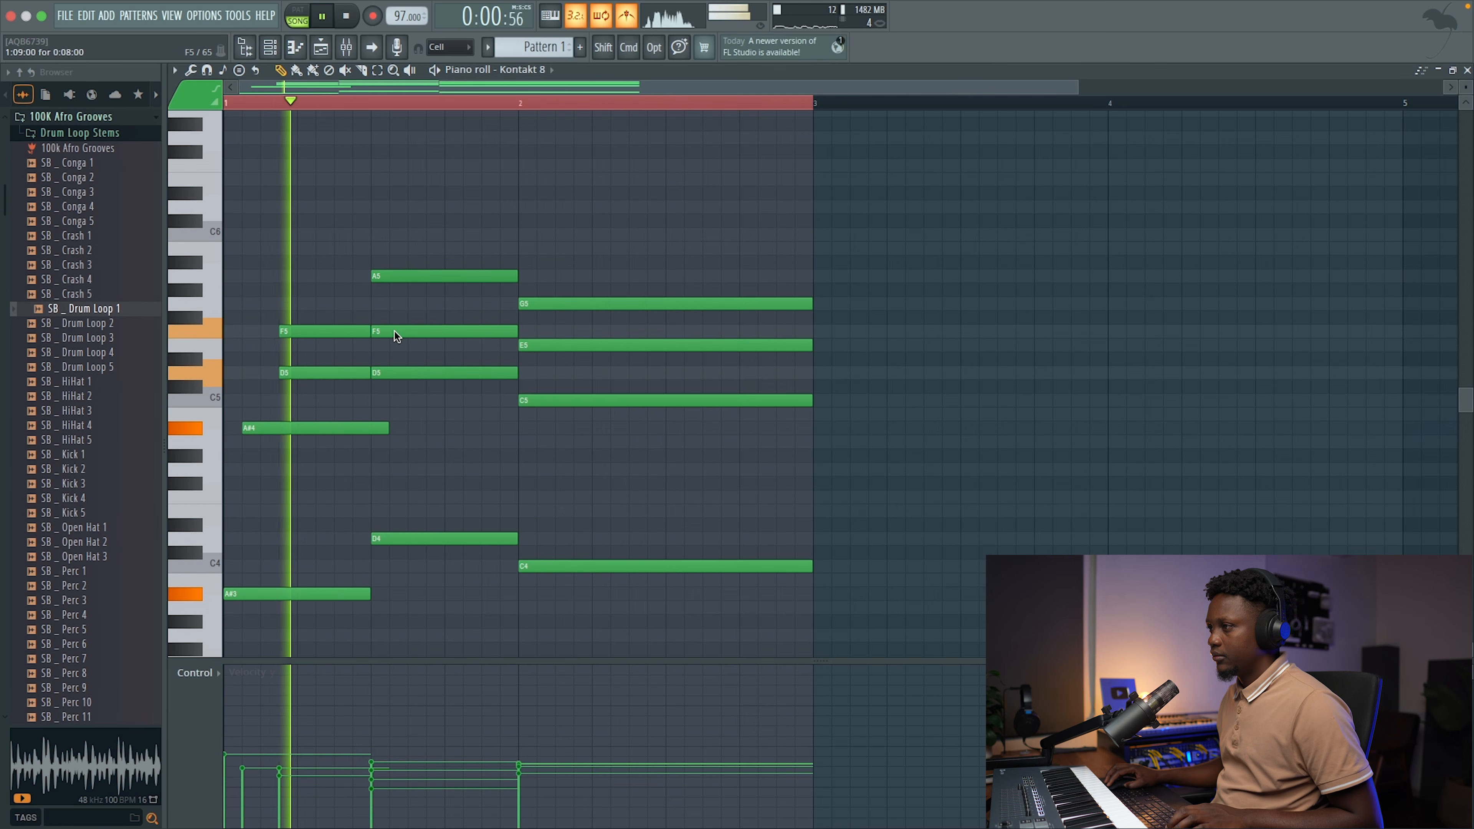
{"action": "key", "text": "space"}
- Try starting the first chord's D5 earlier, at 1:03 and 1:02, auditioning the timing
{"action": "key", "text": "space"}
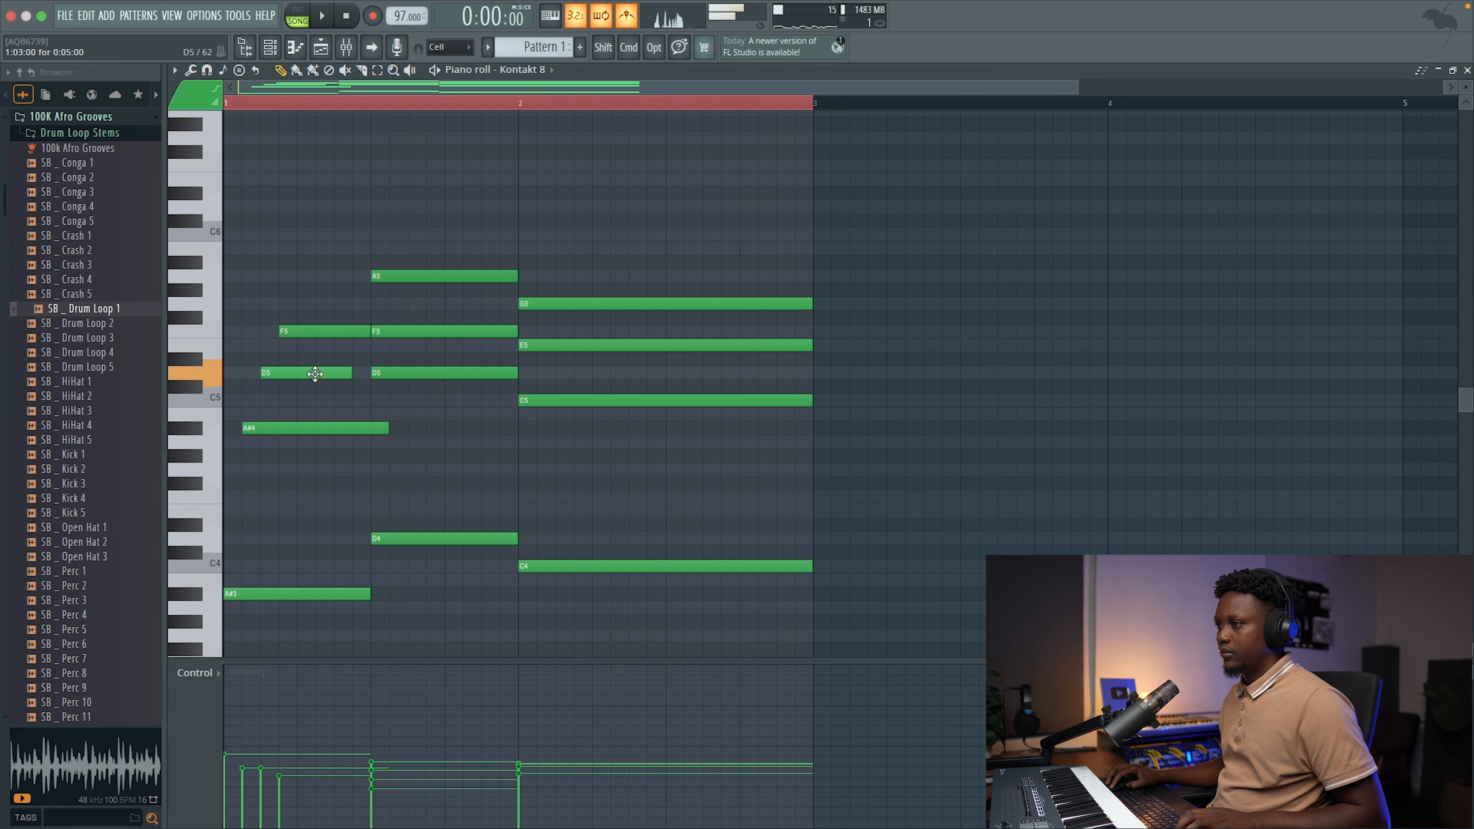
{"action": "key", "text": "space"}
{"action": "key", "text": "space"}
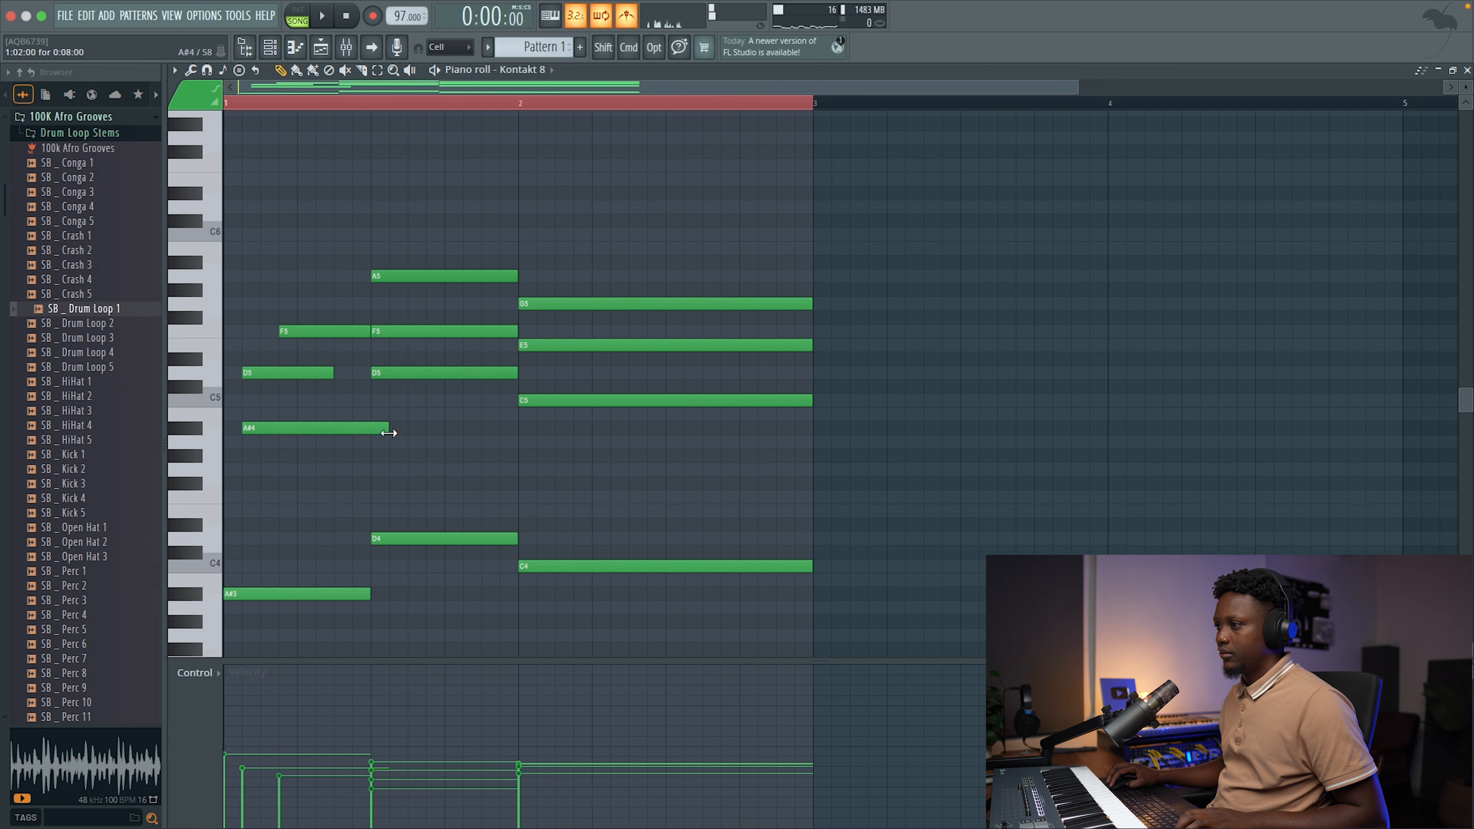
{"action": "left_click_drag", "start_coordinate": [303, 369], "coordinate": [322, 369]}
{"action": "key", "text": "space"}
{"action": "key", "text": "space"}
- Trim the first chord's A#4 to end where the second chord starts, and play the pattern back
{"action": "left_click_drag", "start_coordinate": [315, 428], "coordinate": [366, 429]}
{"action": "key", "text": "space"}
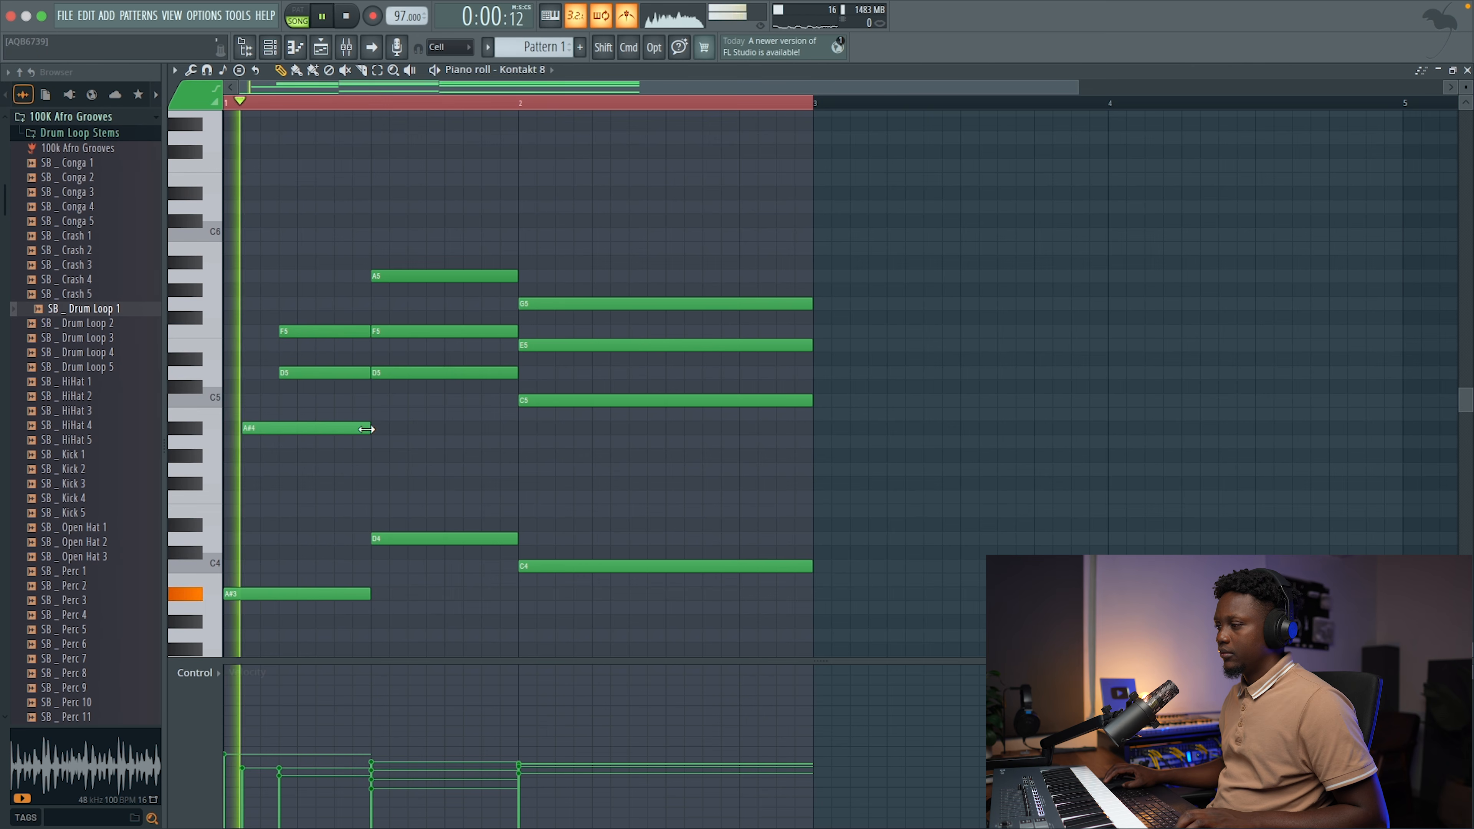
{"action": "key", "text": "space"}
{"action": "key", "text": "space"}
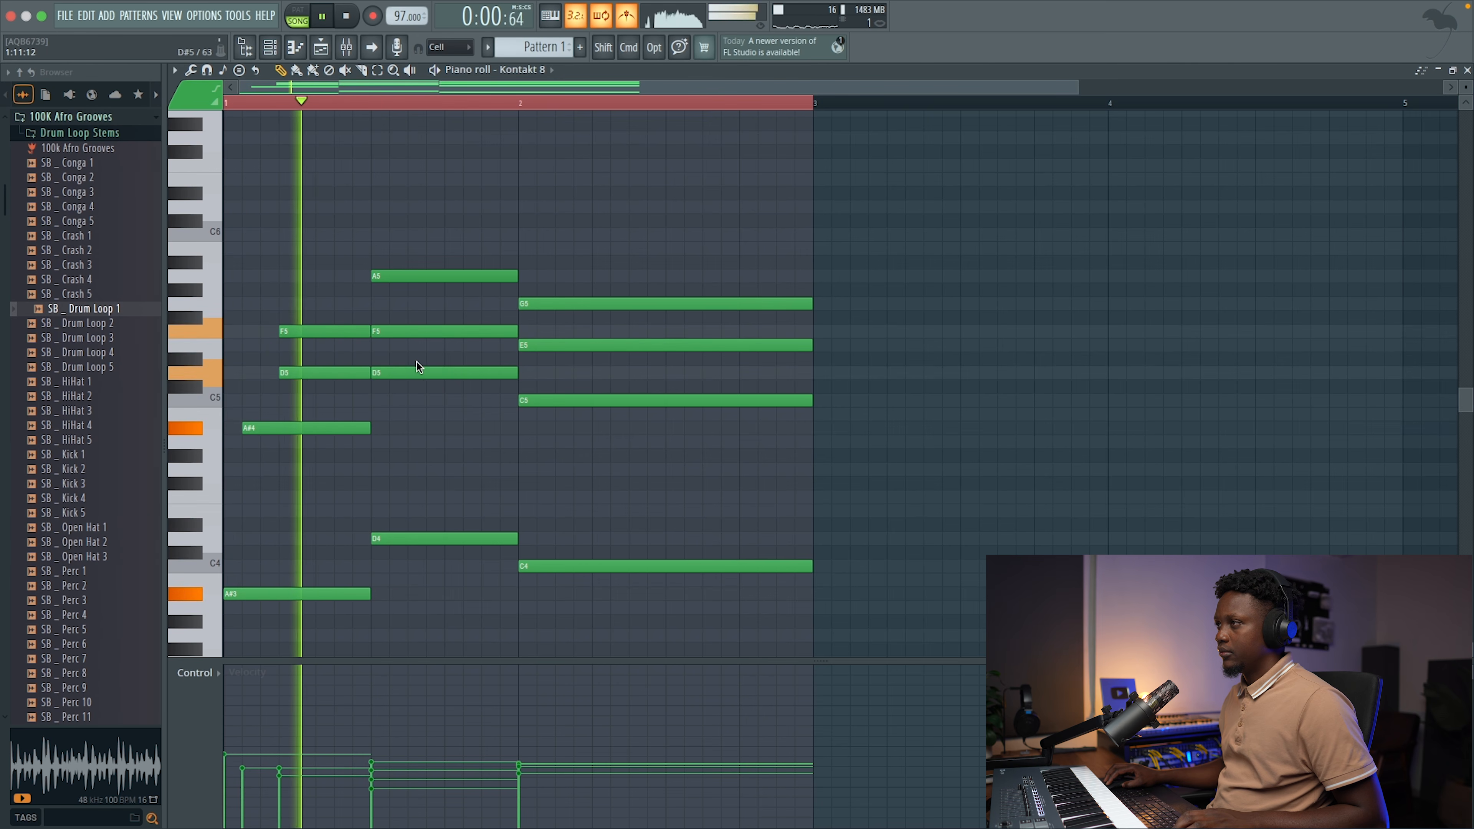
{"action": "key", "text": "space"}
- Start the second chord's F5 and A5 at 1:11 and trim both to end at the start of bar 2
{"action": "left_click_drag", "start_coordinate": [400, 332], "coordinate": [446, 332]}
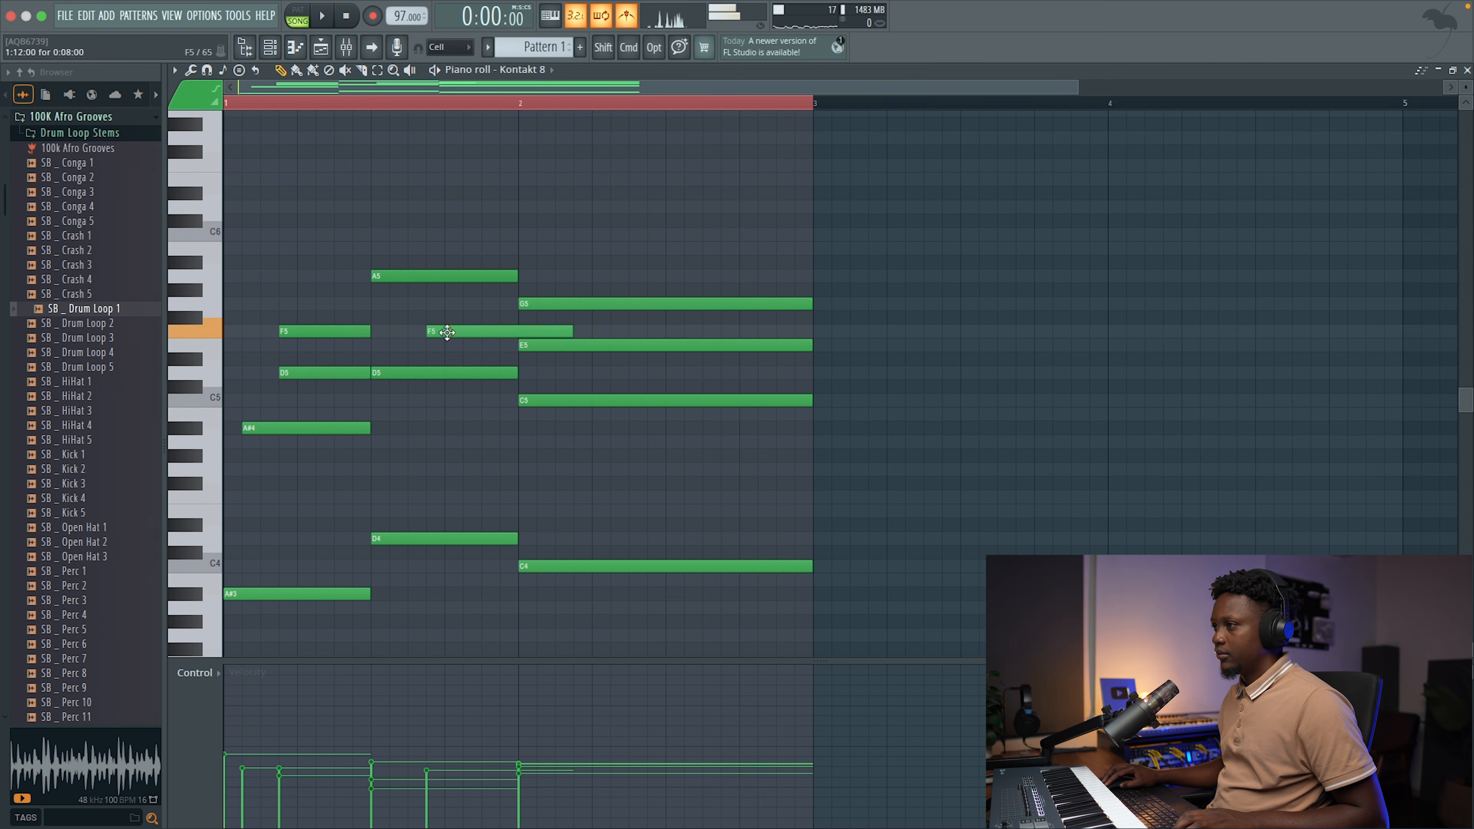
{"action": "key", "text": "space"}
{"action": "left_click_drag", "start_coordinate": [408, 274], "coordinate": [448, 272]}
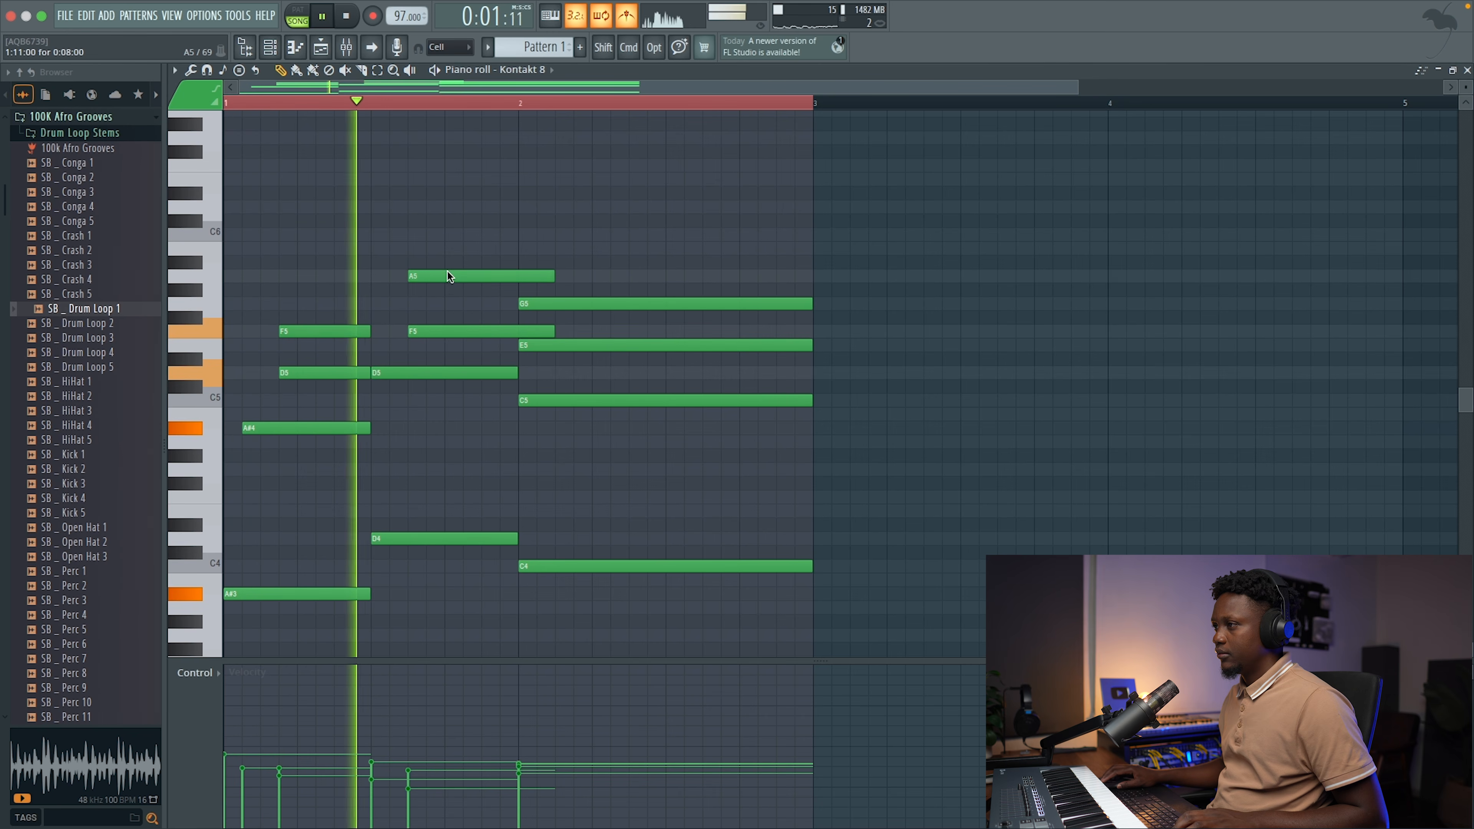
{"action": "key", "text": "space"}
{"action": "left_click_drag", "start_coordinate": [553, 331], "coordinate": [517, 332]}
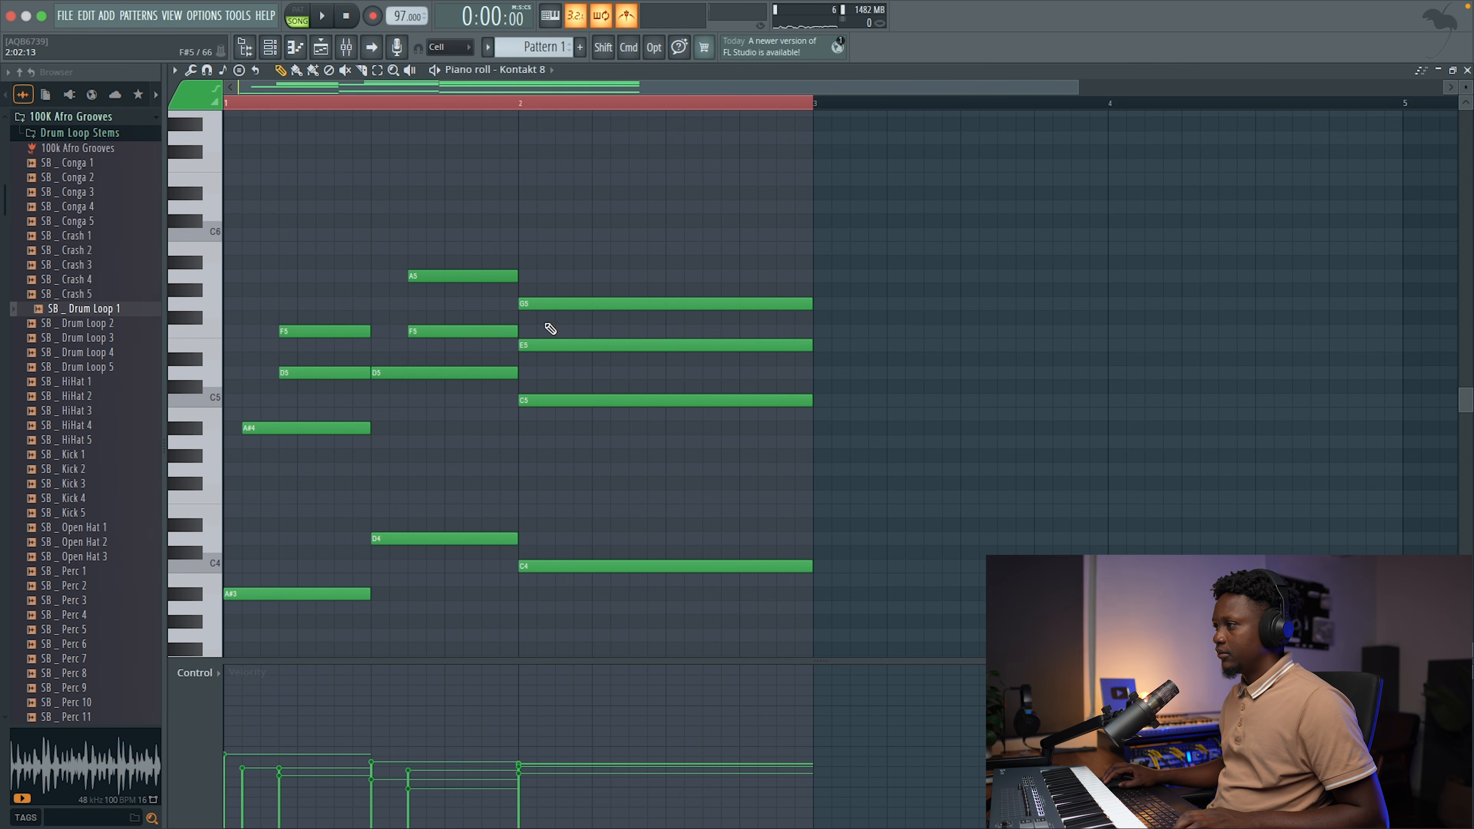
- Stagger the third chord by starting C5 at 2:02 and E5 and G5 at 2:04
{"action": "left_click_drag", "start_coordinate": [542, 348], "coordinate": [588, 300]}
{"action": "key", "text": "space"}
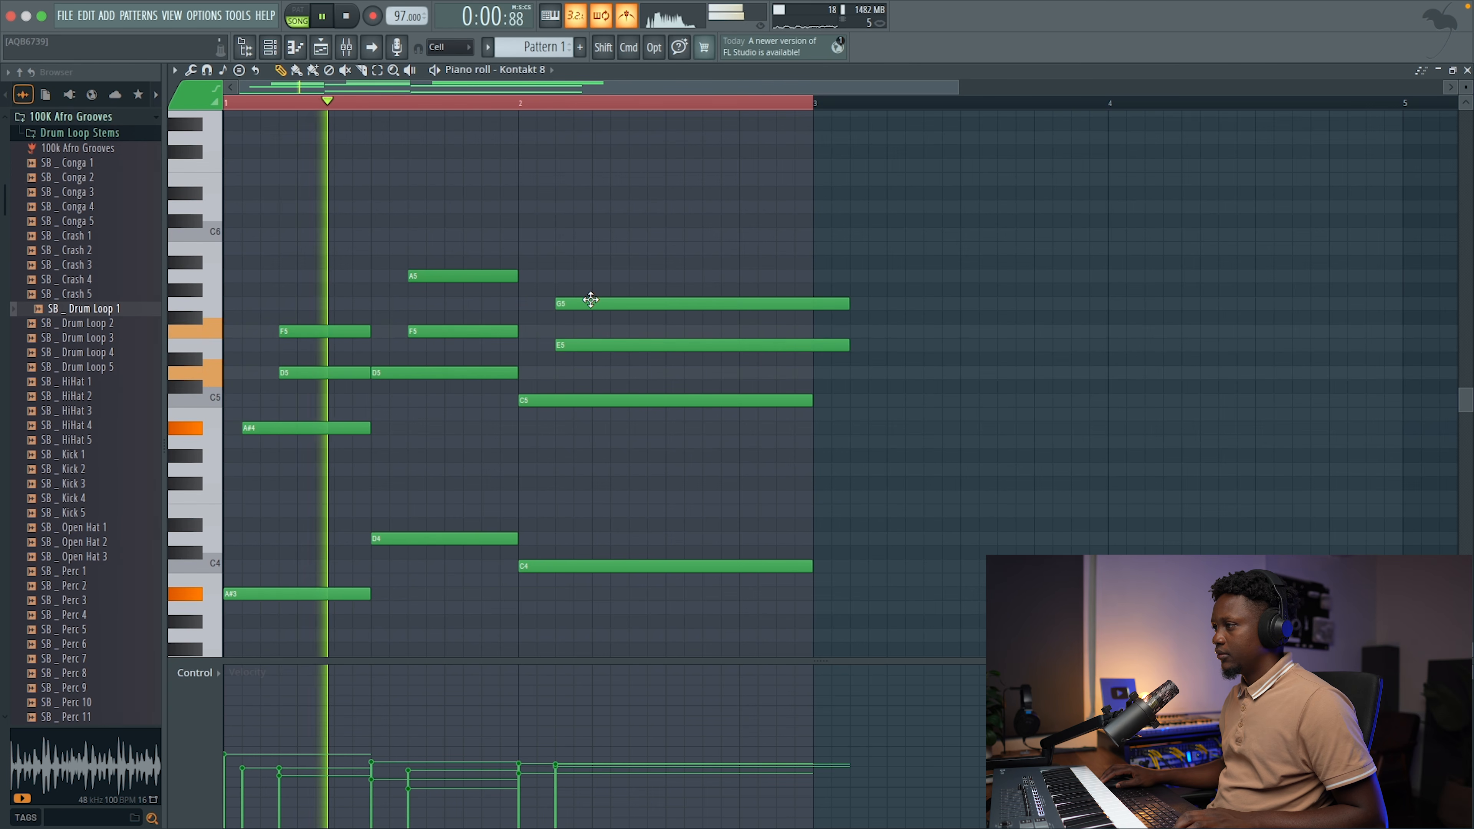
{"action": "left_click_drag", "start_coordinate": [562, 398], "coordinate": [600, 302]}
{"action": "key", "text": "space"}
{"action": "key", "text": "space"}
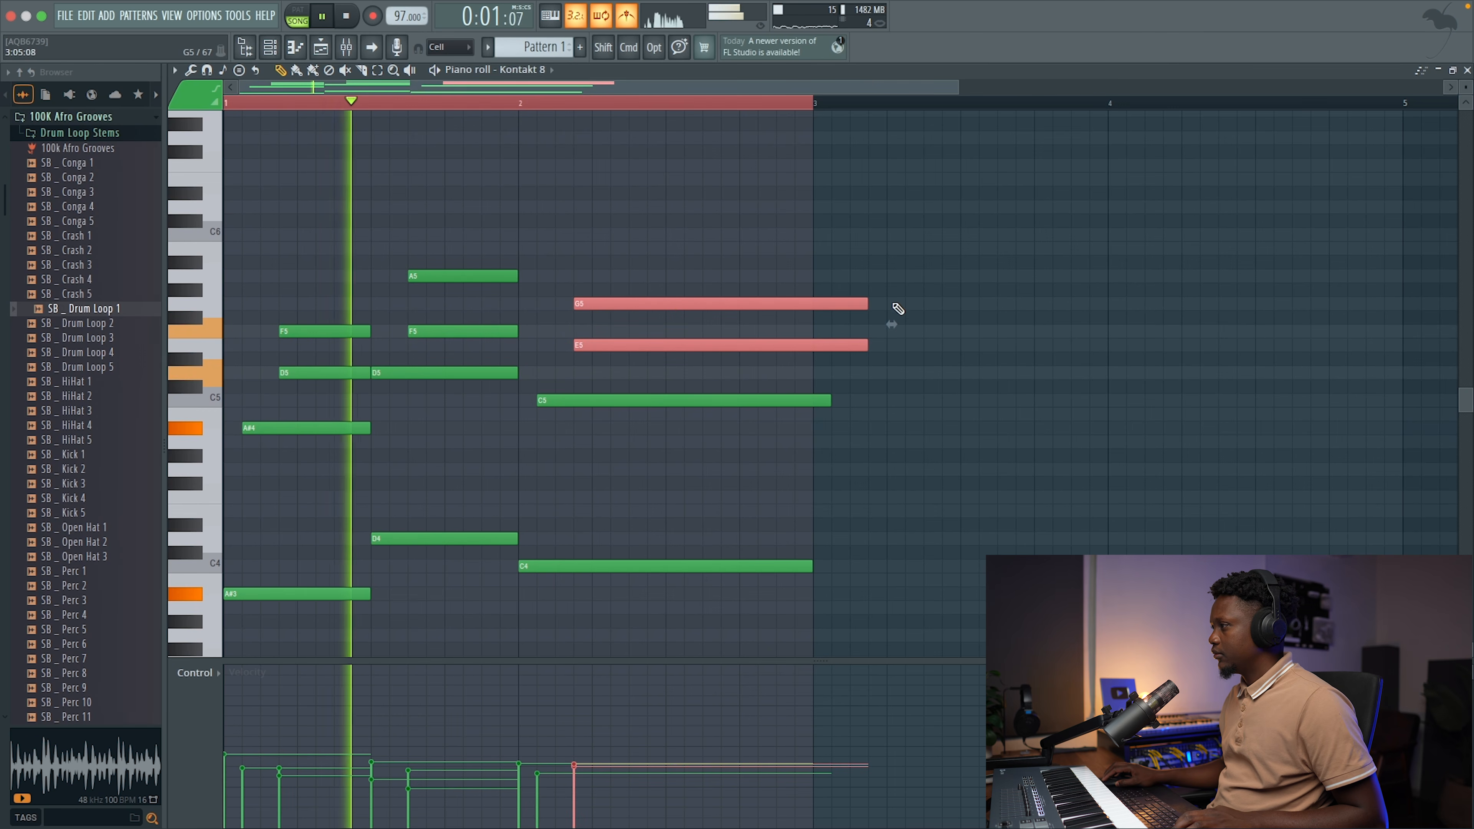
- Trim the third chord's G5, E5 and C5 to end at the start of bar 3
{"action": "left_click_drag", "start_coordinate": [863, 300], "coordinate": [816, 302]}
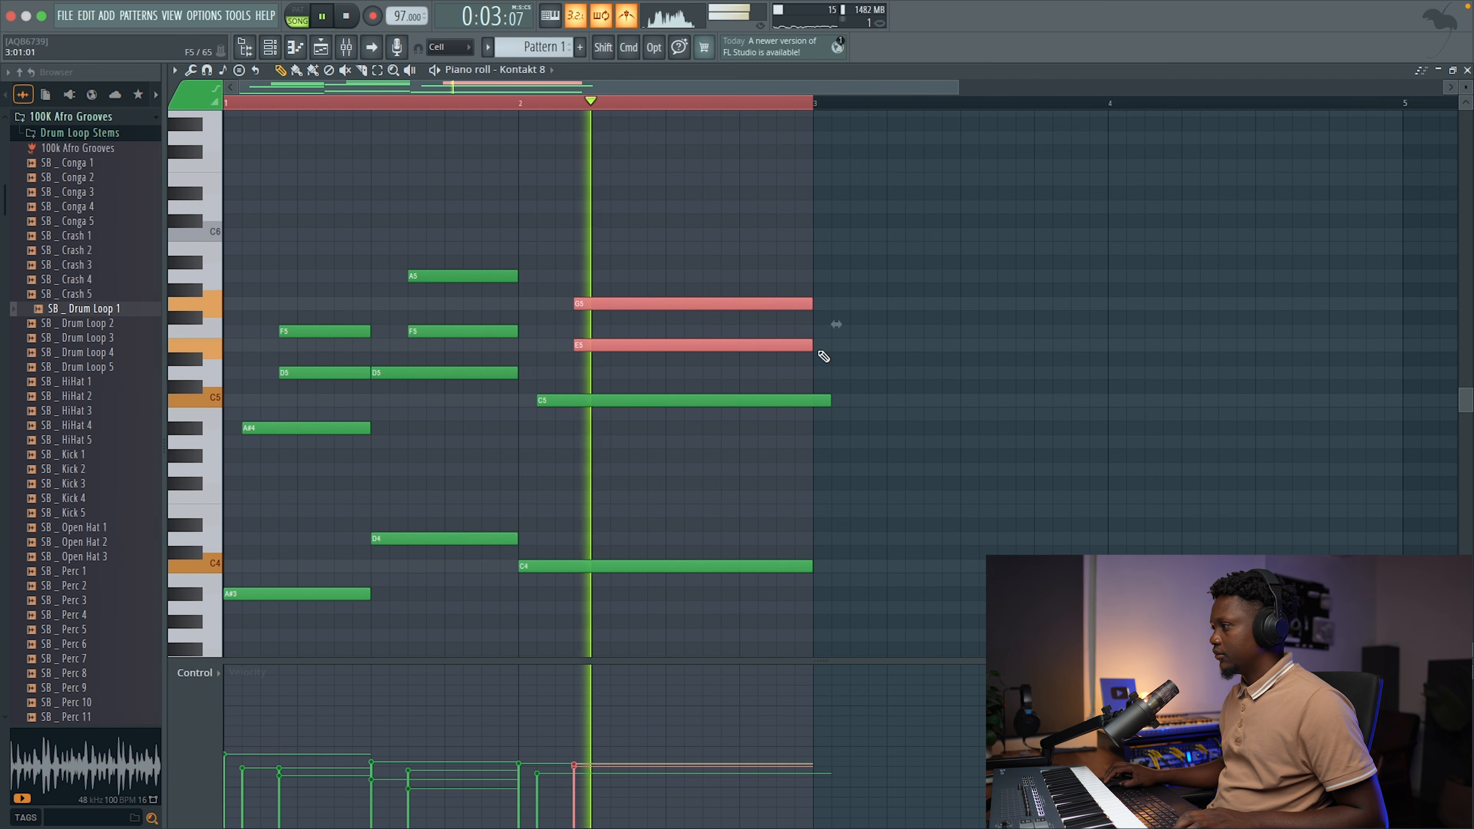
{"action": "left_click", "coordinate": [822, 403]}
{"action": "key", "text": "space"}
{"action": "left_click_drag", "start_coordinate": [823, 404], "coordinate": [813, 402]}
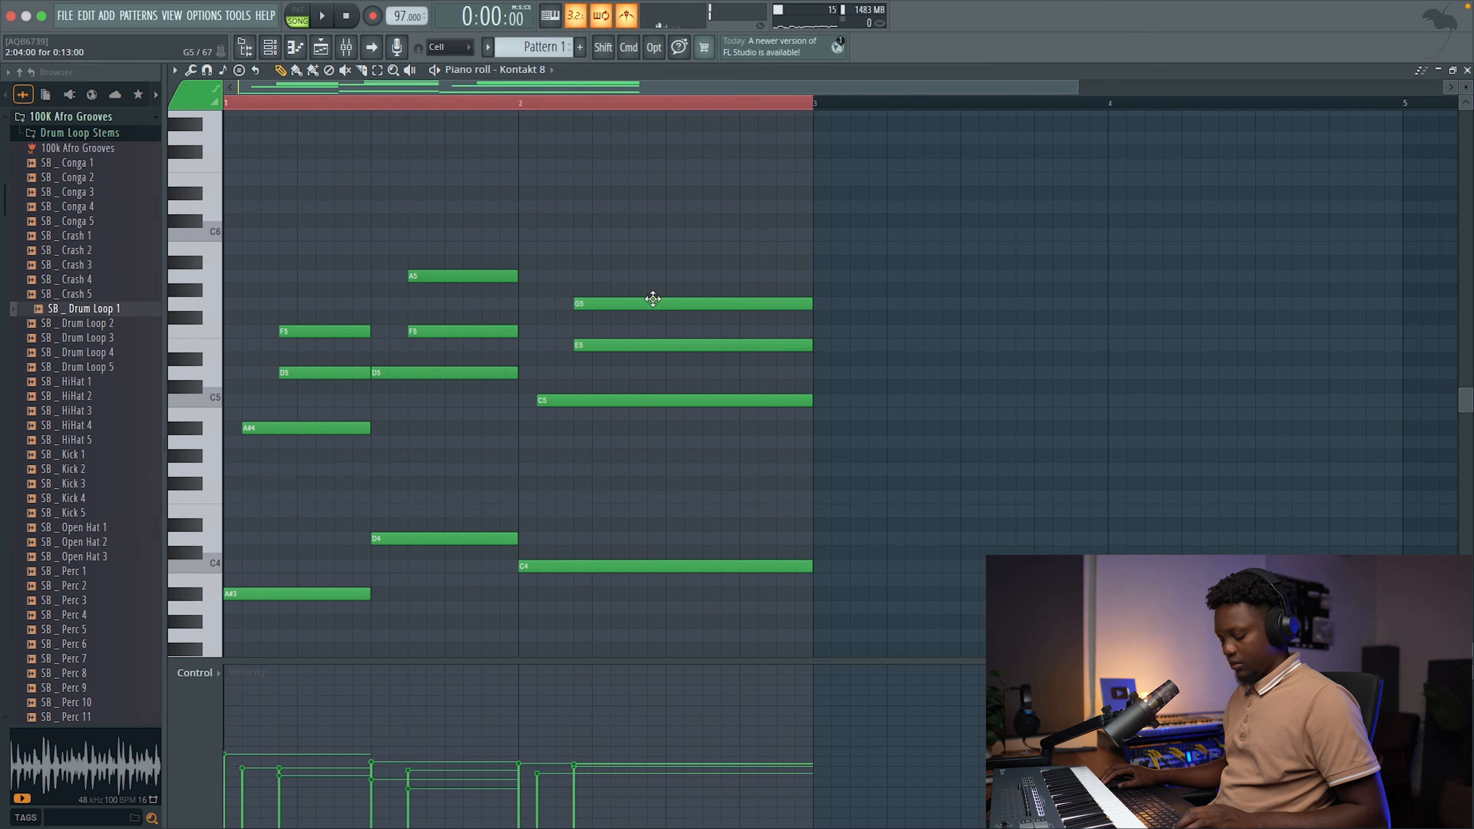
- Shorten the third chord to half a bar, duplicate it into the second half of bar 2, and audition the result
{"action": "left_click_drag", "start_coordinate": [675, 548], "coordinate": [549, 312]}
{"action": "key", "text": "Delete"}
{"action": "key", "text": "ctrl+b"}
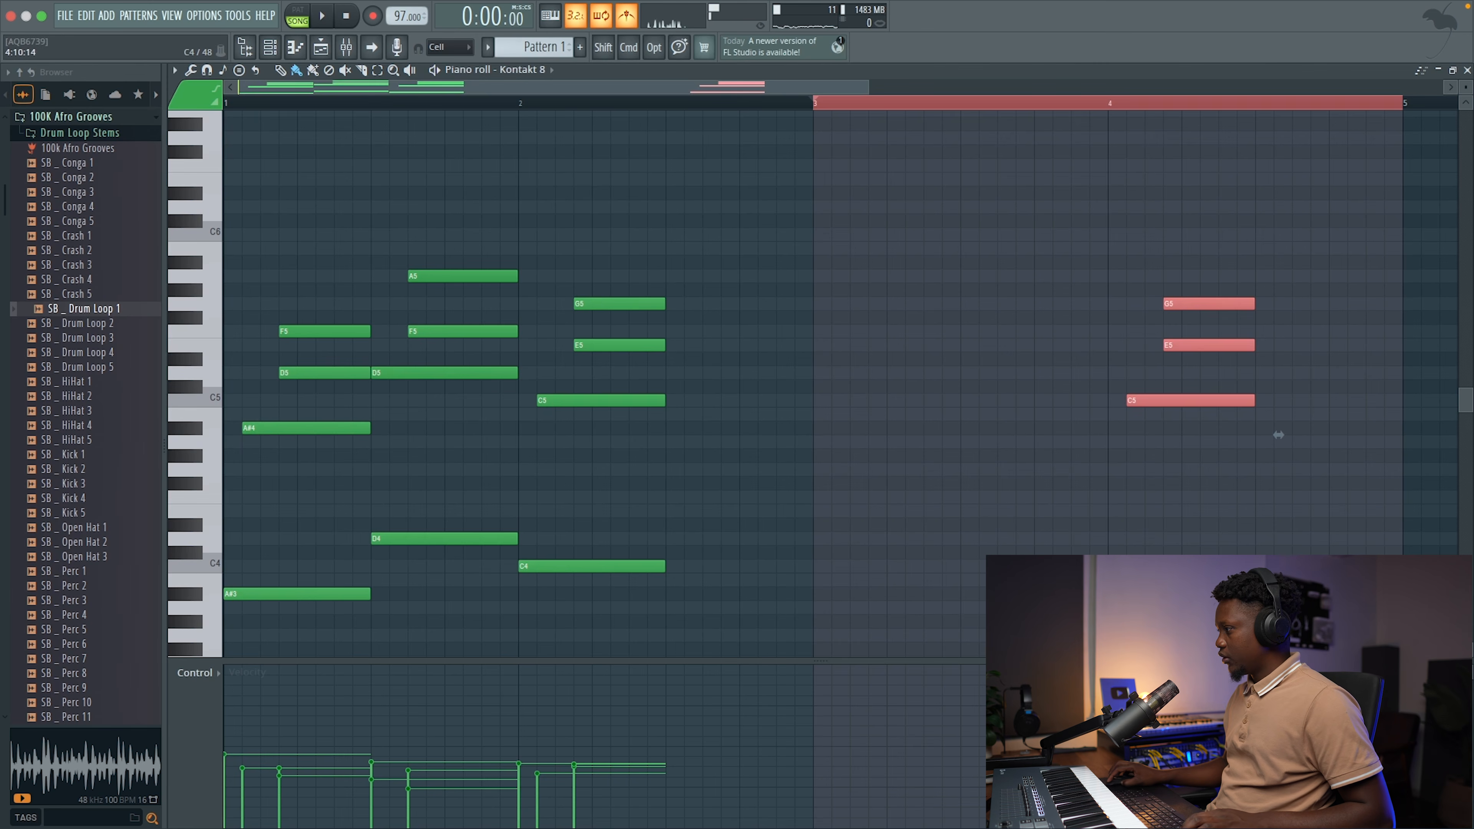
{"action": "left_click_drag", "start_coordinate": [1278, 435], "coordinate": [804, 453]}
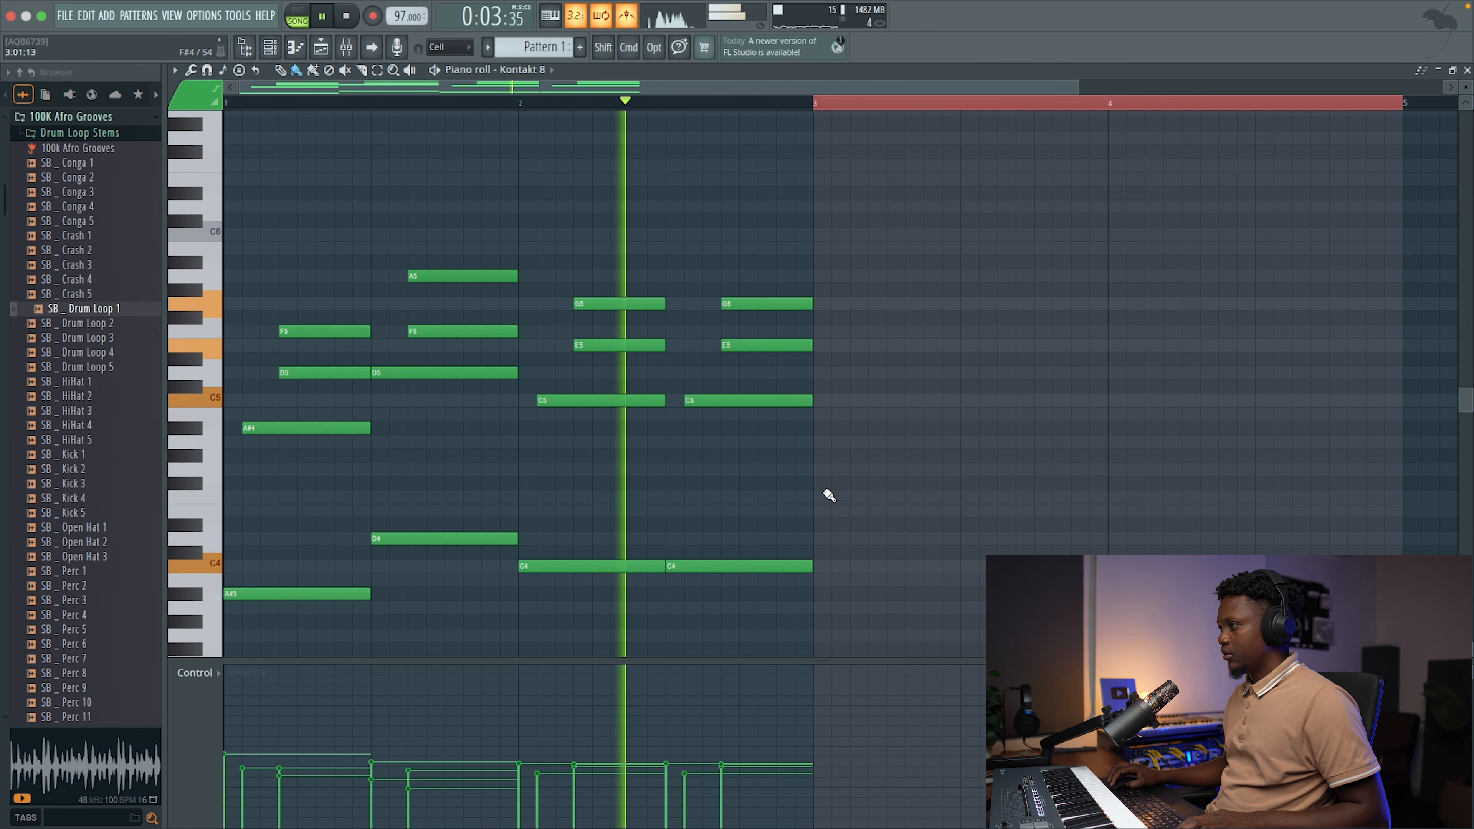
{"action": "key", "text": "space"}
{"action": "key", "text": "space"}
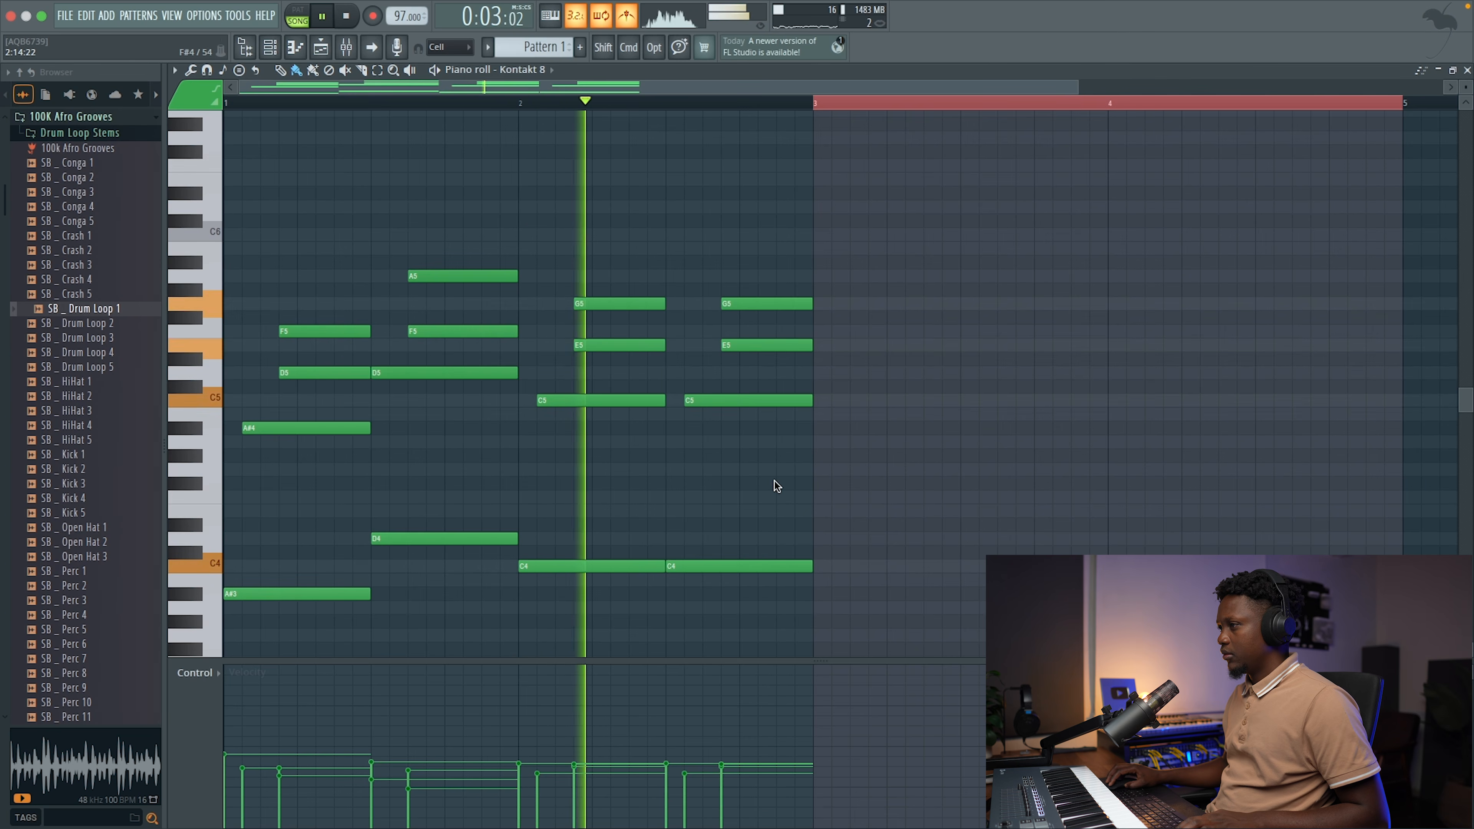
{"action": "key", "text": "space"}
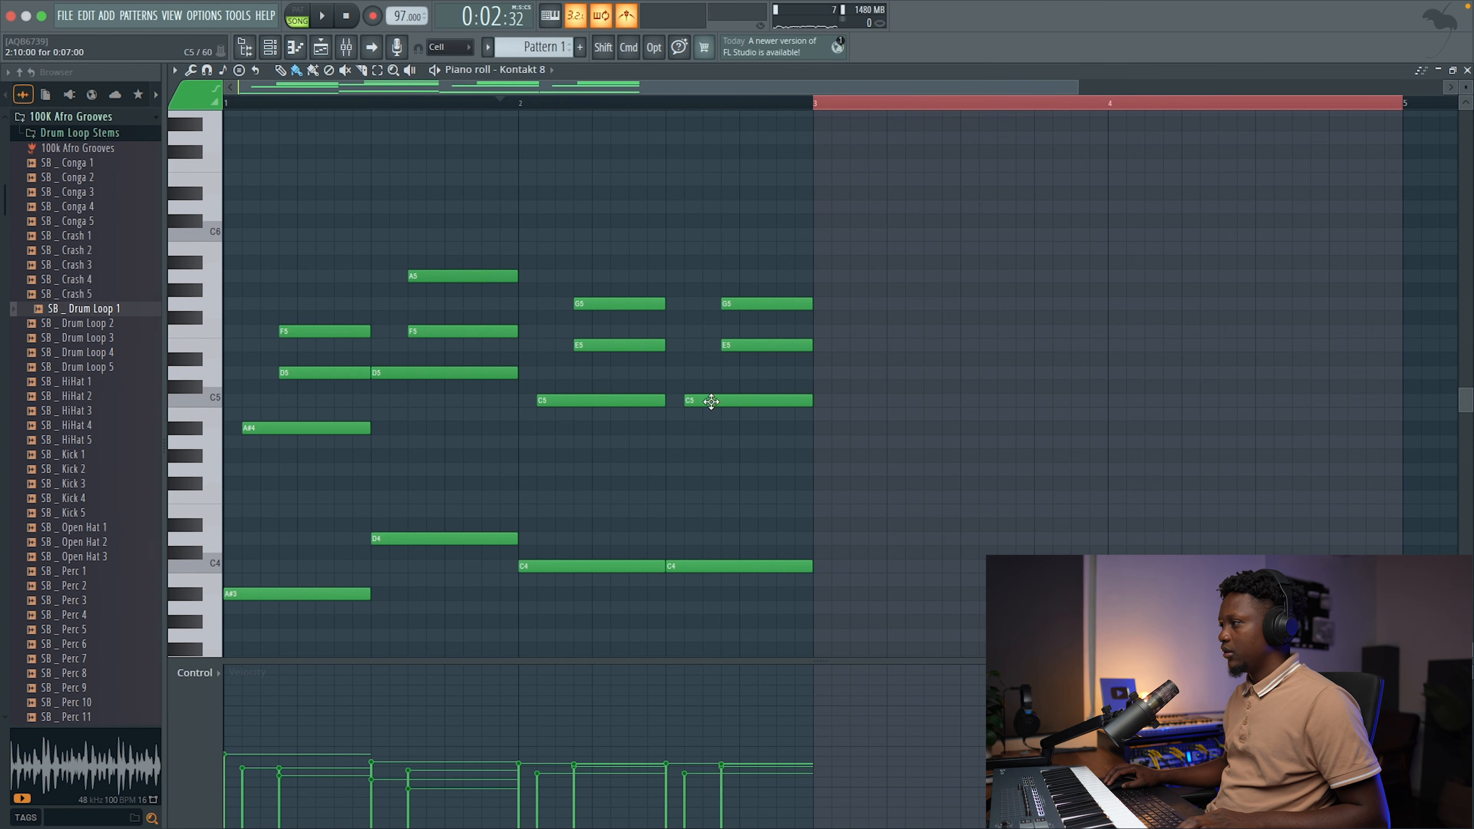
- Play the pattern and move the second chord's D5 to 1:11, in line with its F5 and A5
{"action": "key", "text": "space"}
{"action": "key", "text": "space"}
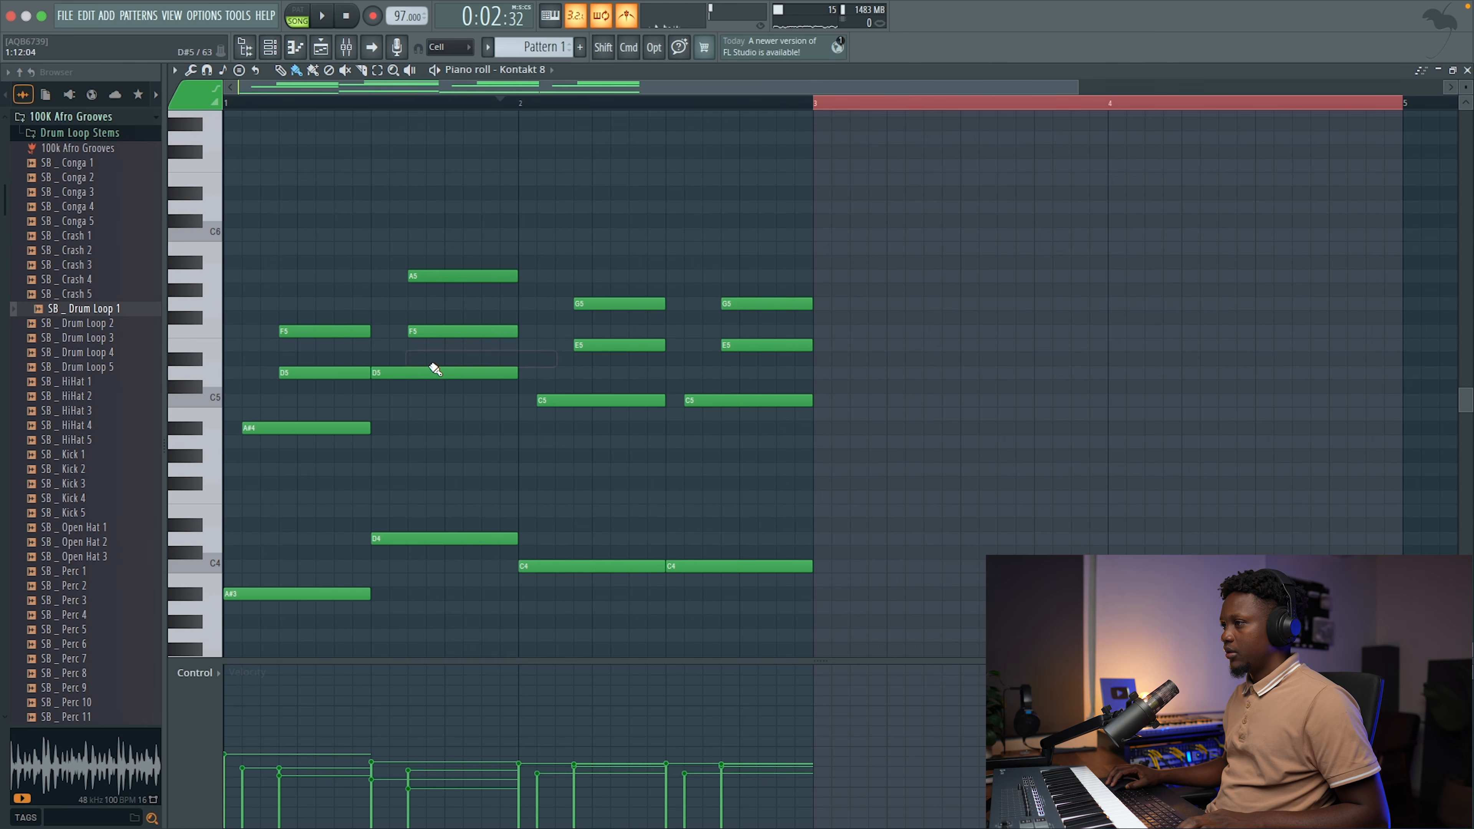
{"action": "left_click_drag", "start_coordinate": [435, 372], "coordinate": [474, 372]}
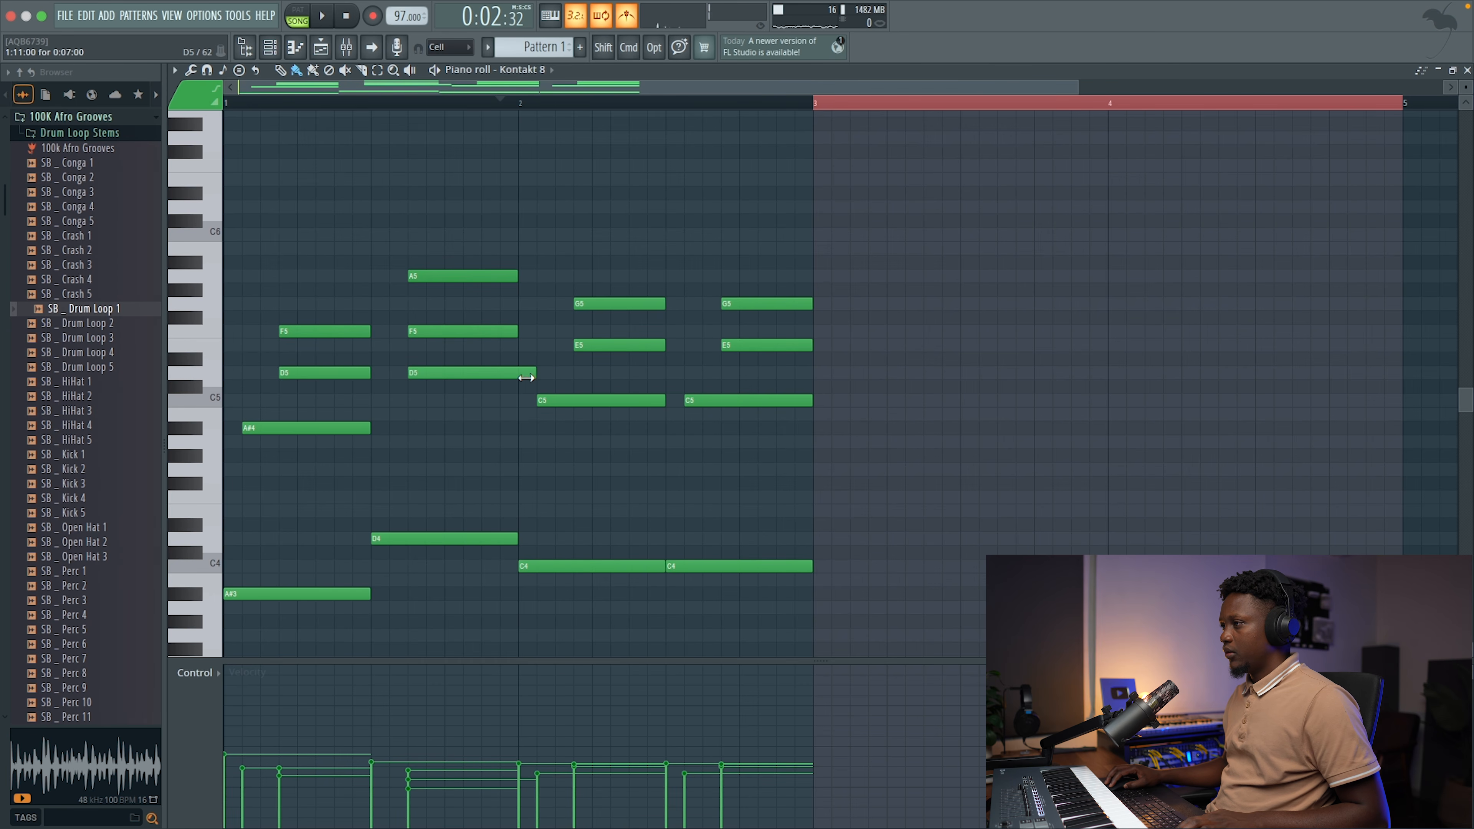
- Start the last chord's C5, E5 and G5 at 2:11 and add a short F5 at 2:14, ending C5 and F5 at bar 3
{"action": "left_click_drag", "start_coordinate": [716, 402], "coordinate": [719, 396]}
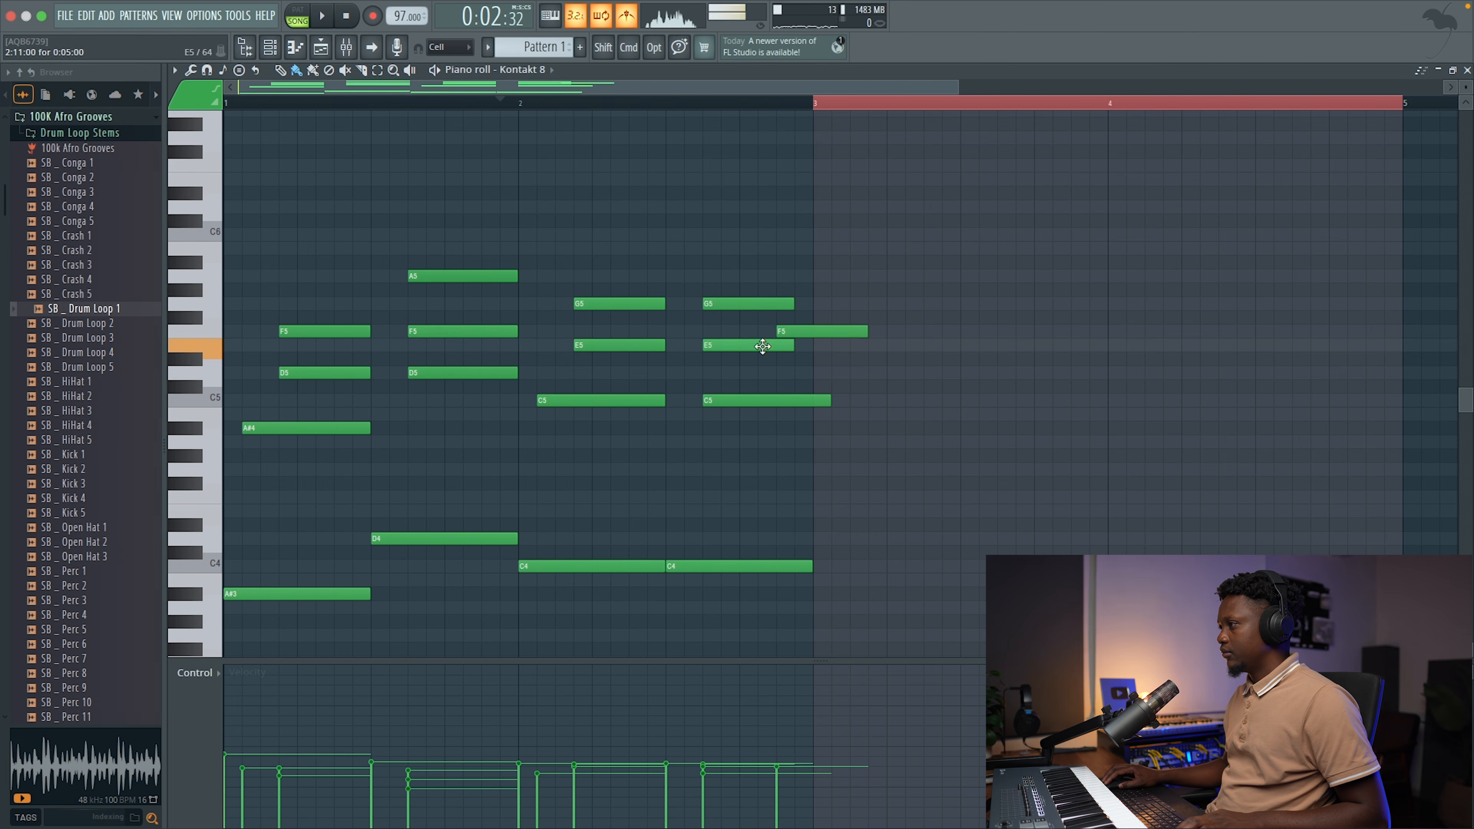
{"action": "mouse_move", "coordinate": [795, 331]}
{"action": "left_mouse_down"}
{"action": "mouse_move", "coordinate": [776, 332]}
{"action": "mouse_move", "coordinate": [809, 340]}
{"action": "left_mouse_up"}
{"action": "key", "text": "space"}
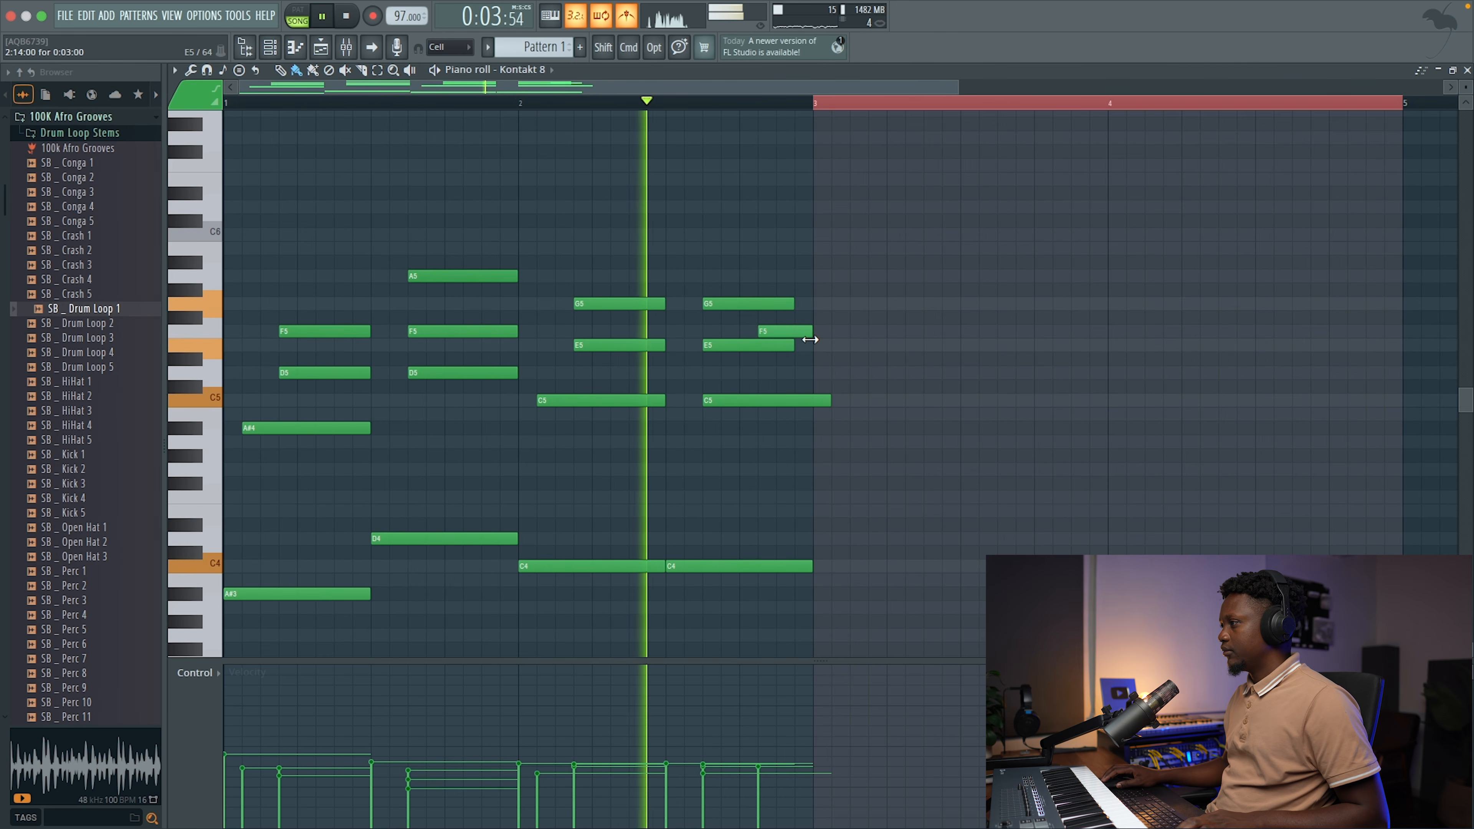
{"action": "left_click_drag", "start_coordinate": [828, 400], "coordinate": [813, 400]}
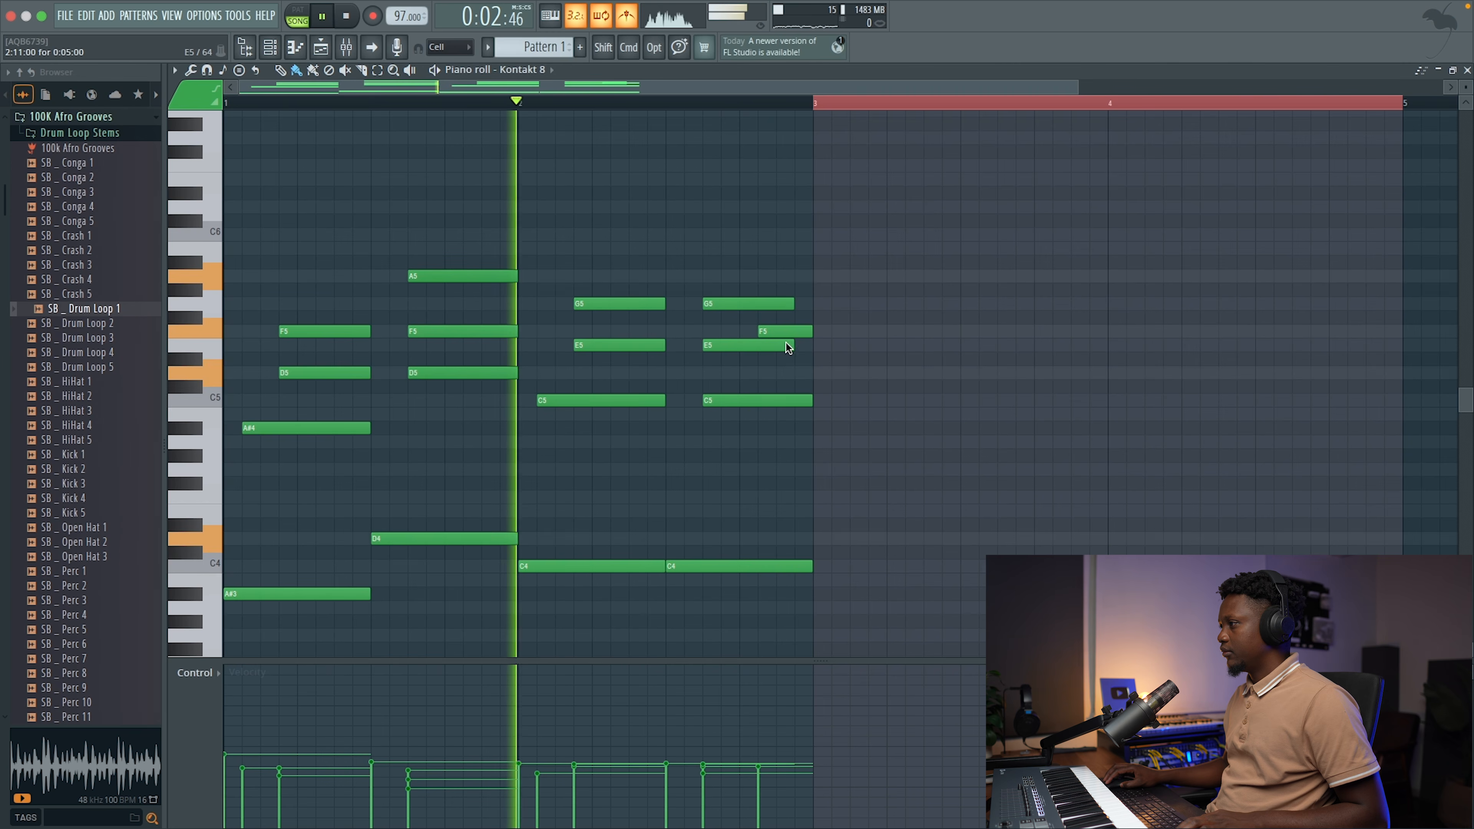
- Move the short F5 to 2:15, make it and the last chord's G5 and E5 end at bar 3, and clear the time selection
{"action": "left_click_drag", "start_coordinate": [790, 346], "coordinate": [757, 346]}
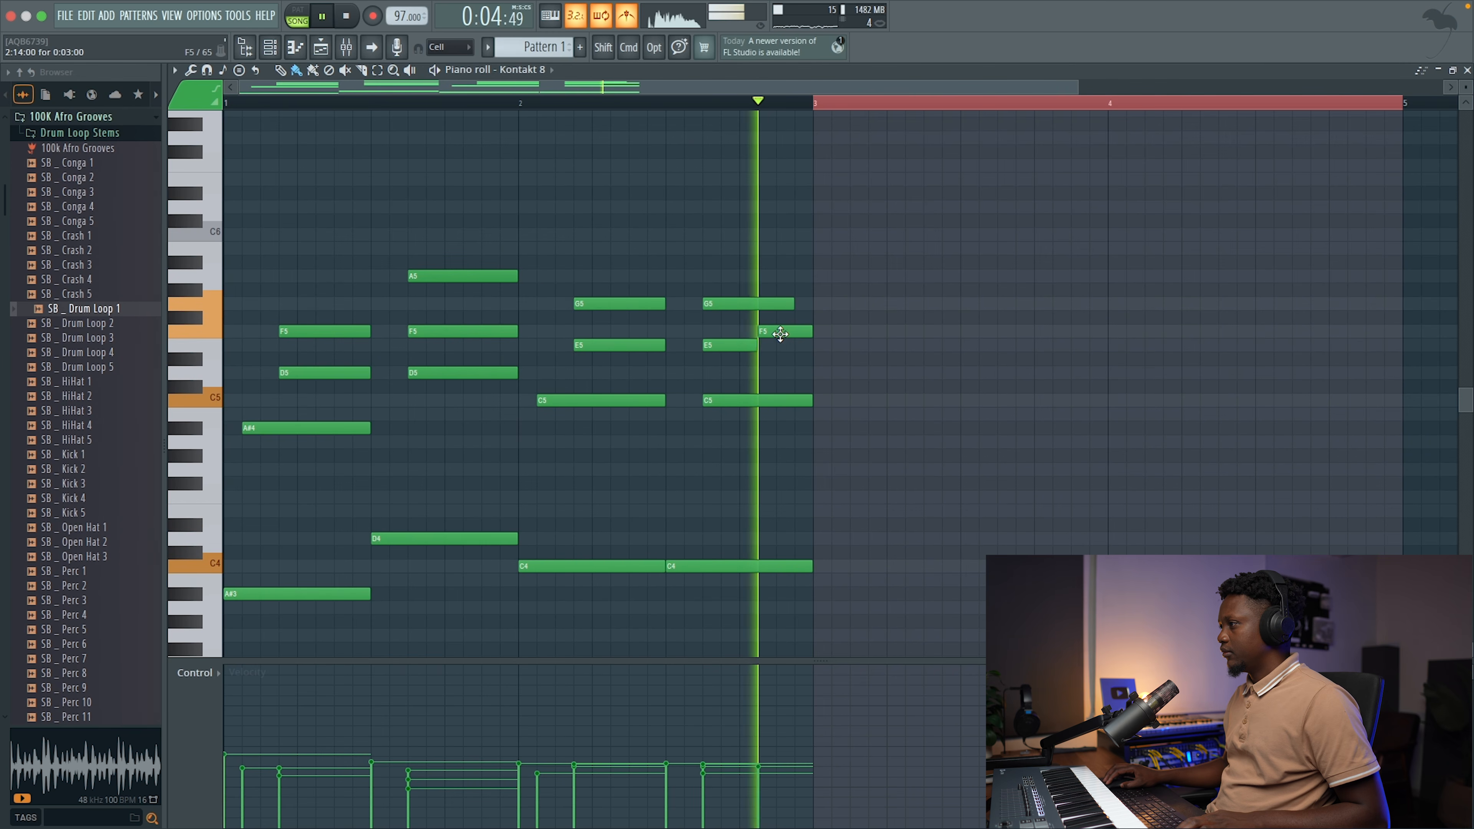
{"action": "left_click_drag", "start_coordinate": [780, 334], "coordinate": [813, 304]}
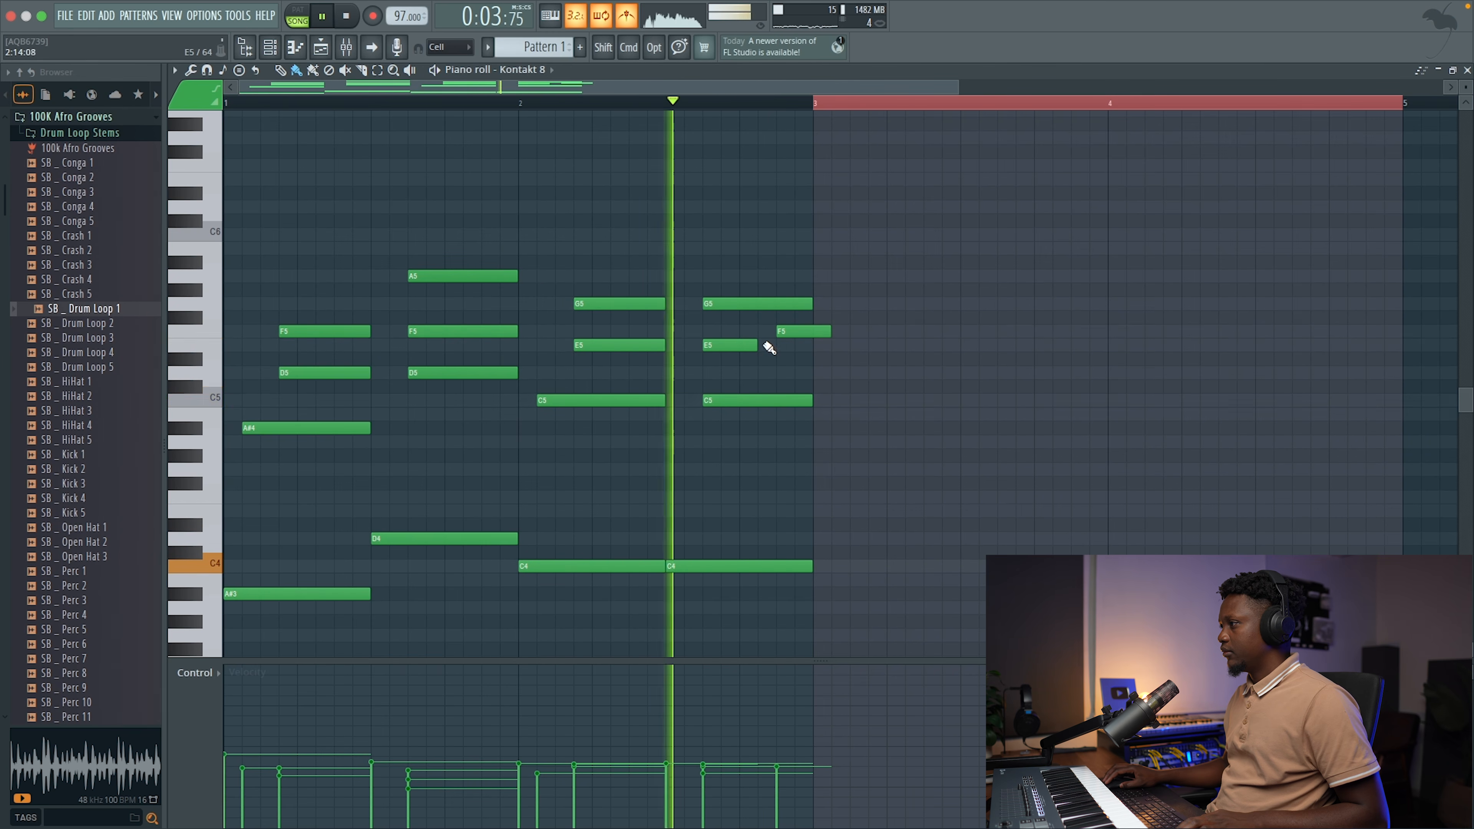
{"action": "left_click_drag", "start_coordinate": [757, 346], "coordinate": [813, 334]}
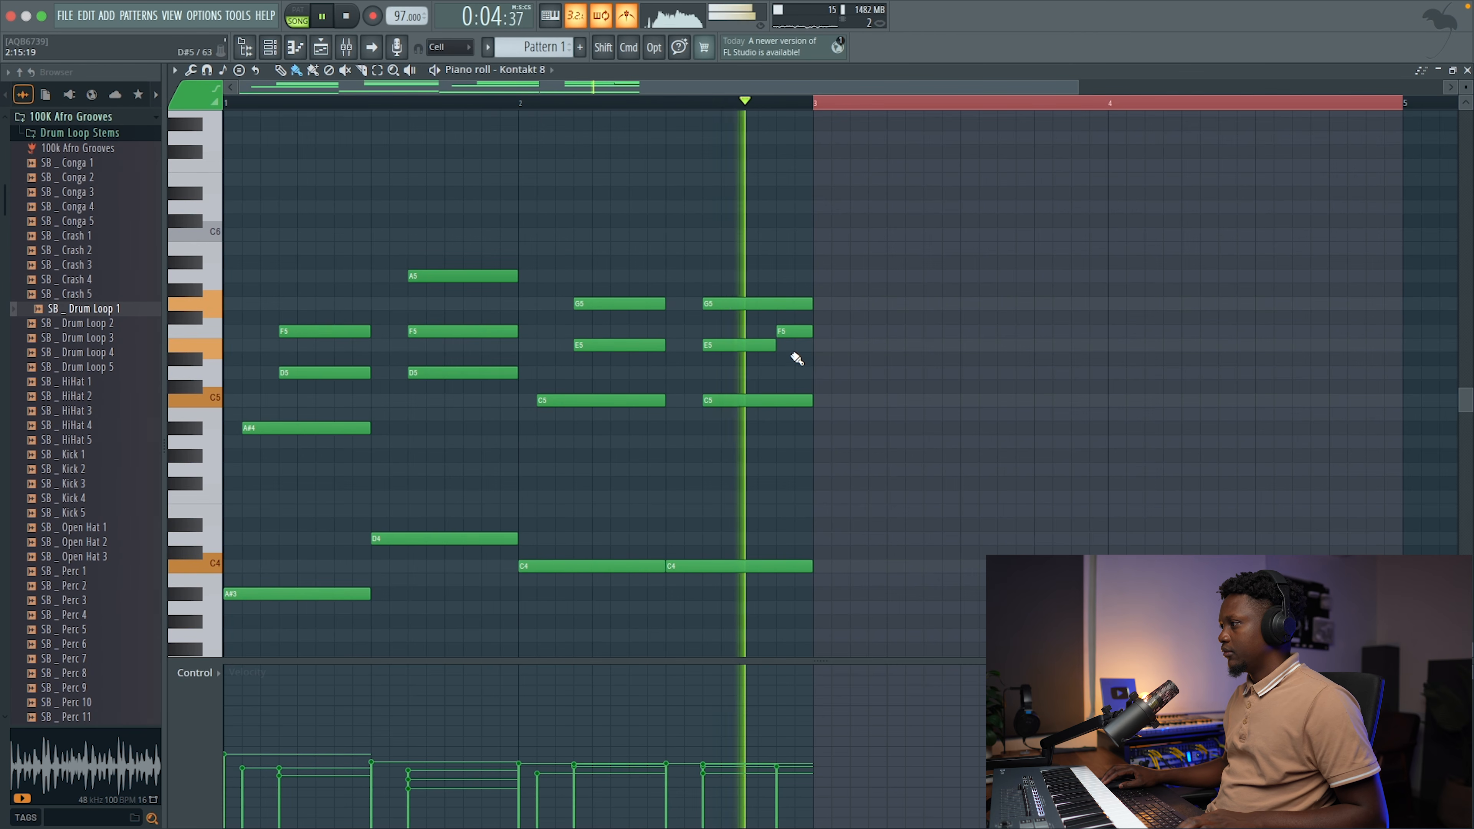
{"action": "left_click_drag", "start_coordinate": [776, 346], "coordinate": [812, 347]}
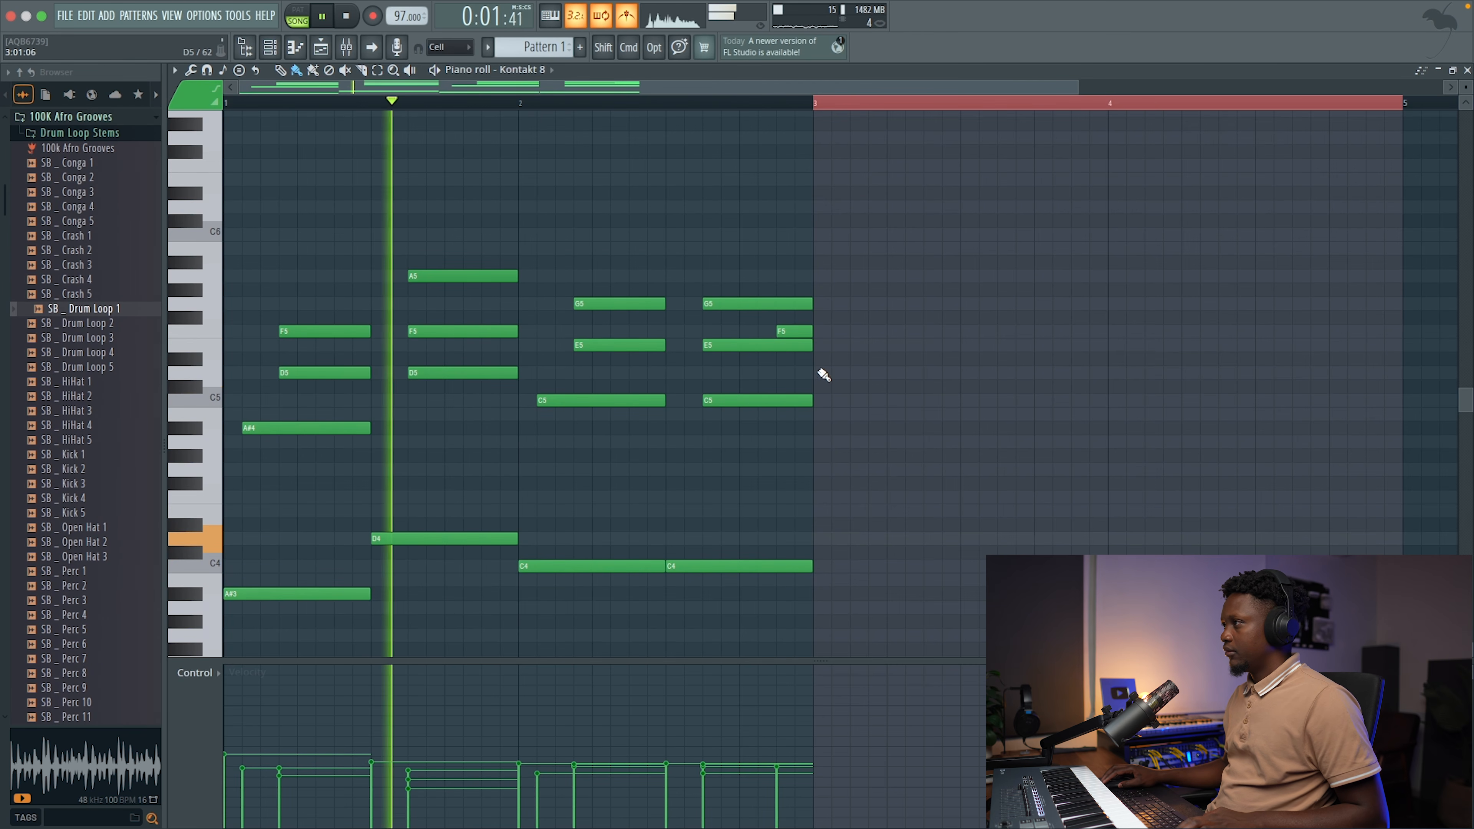
{"action": "right_click", "coordinate": [858, 106]}
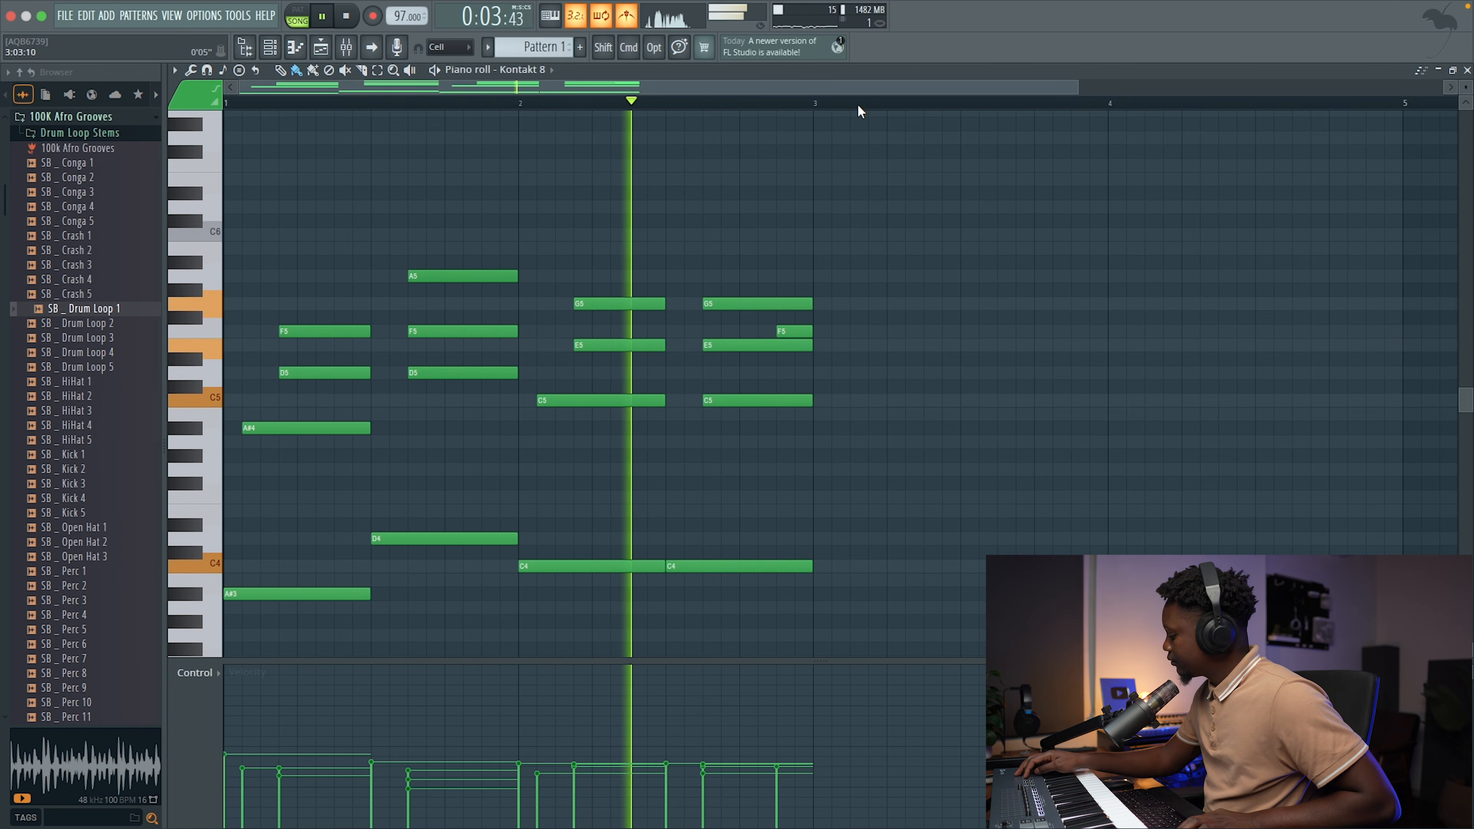
- Stop playback and load Guitar Rig 7 as an effect on the Guitar mixer track
{"action": "key", "text": "space"}
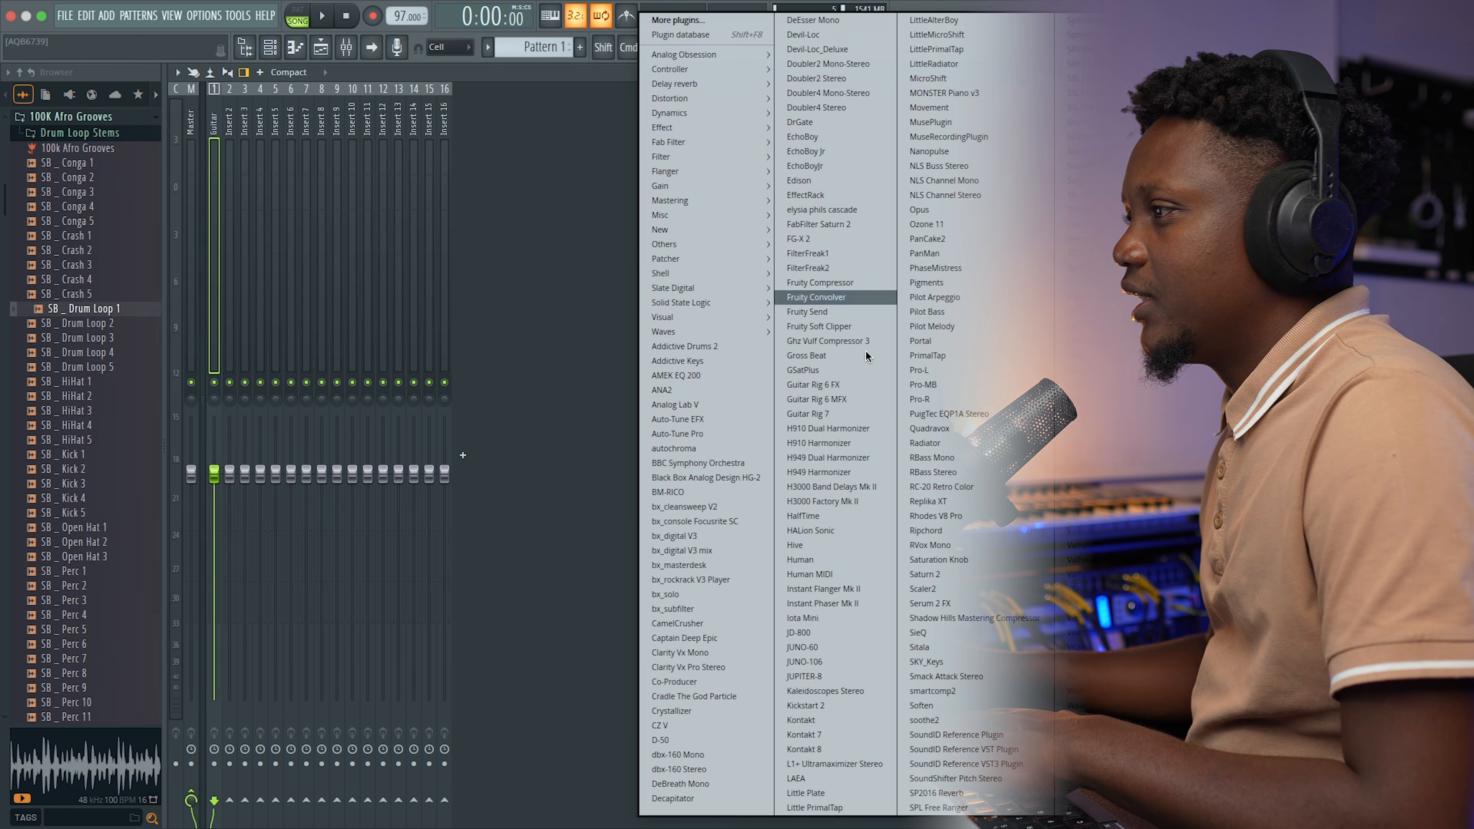
{"action": "left_click", "coordinate": [825, 412]}
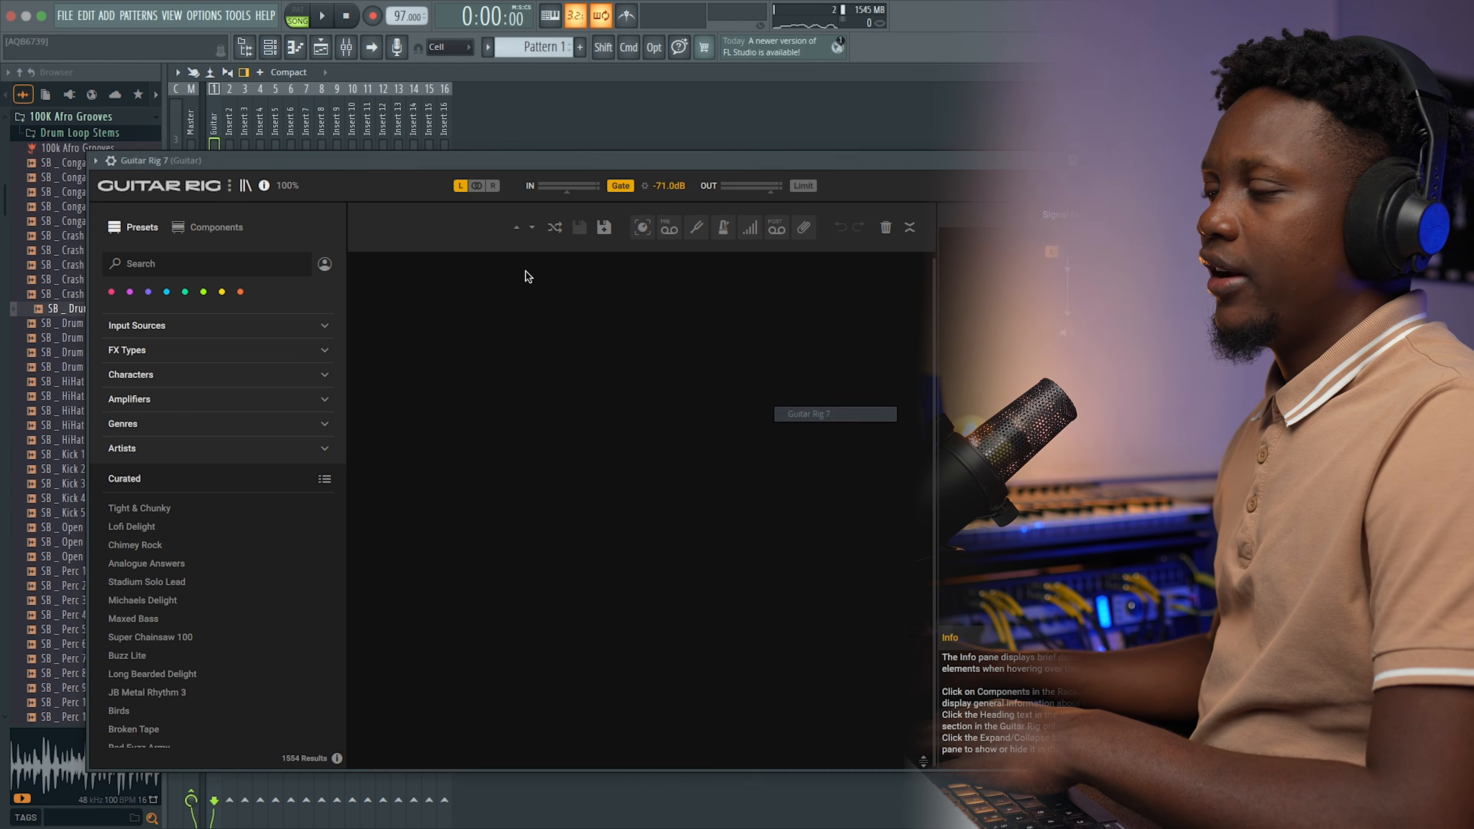
- Search the Guitar Rig 7 presets for "retro" and load the Retro Circuit preset
{"action": "left_click_drag", "start_coordinate": [620, 161], "coordinate": [630, 117]}
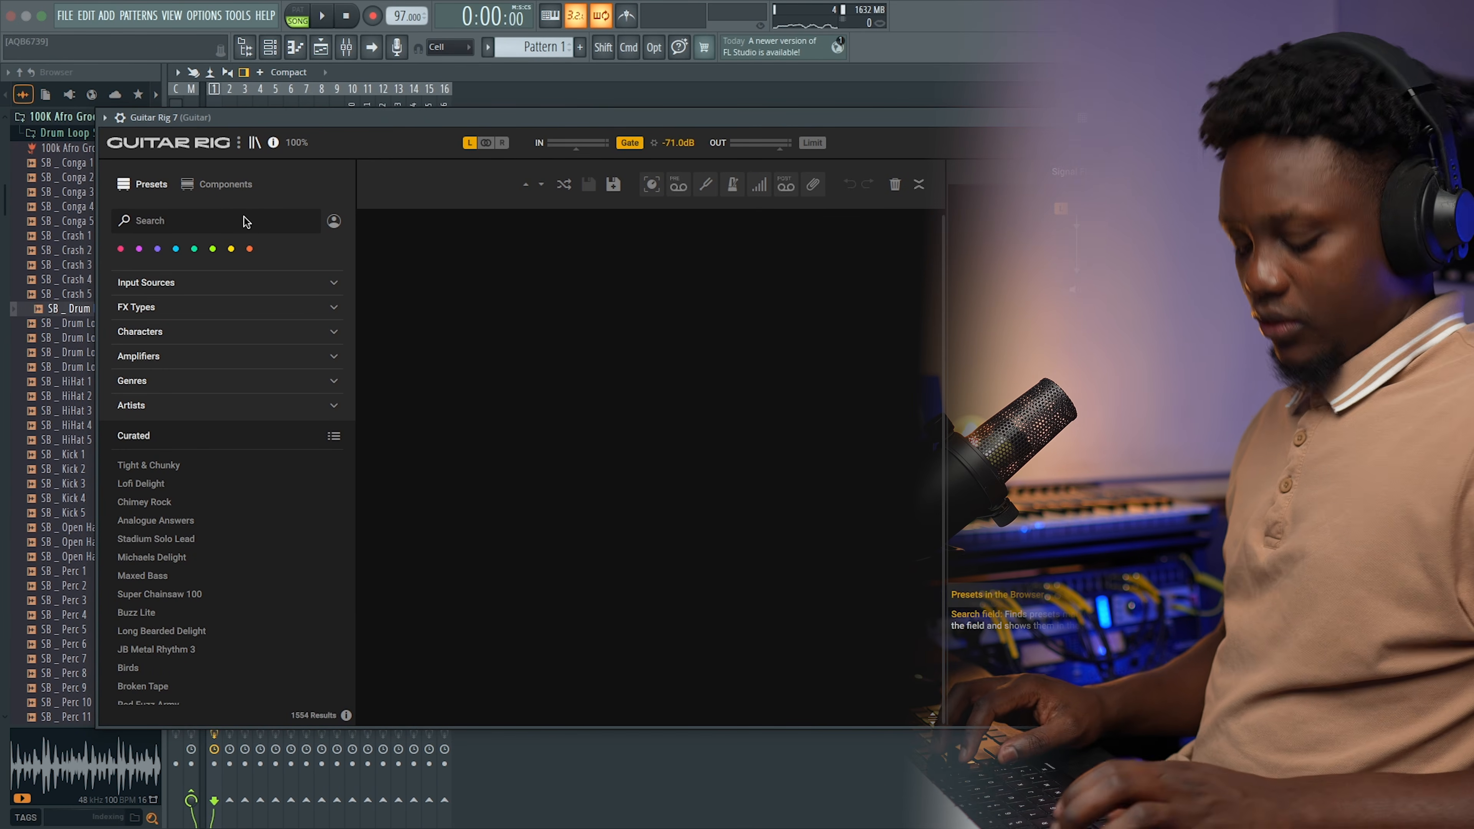
{"action": "left_click", "coordinate": [244, 222]}
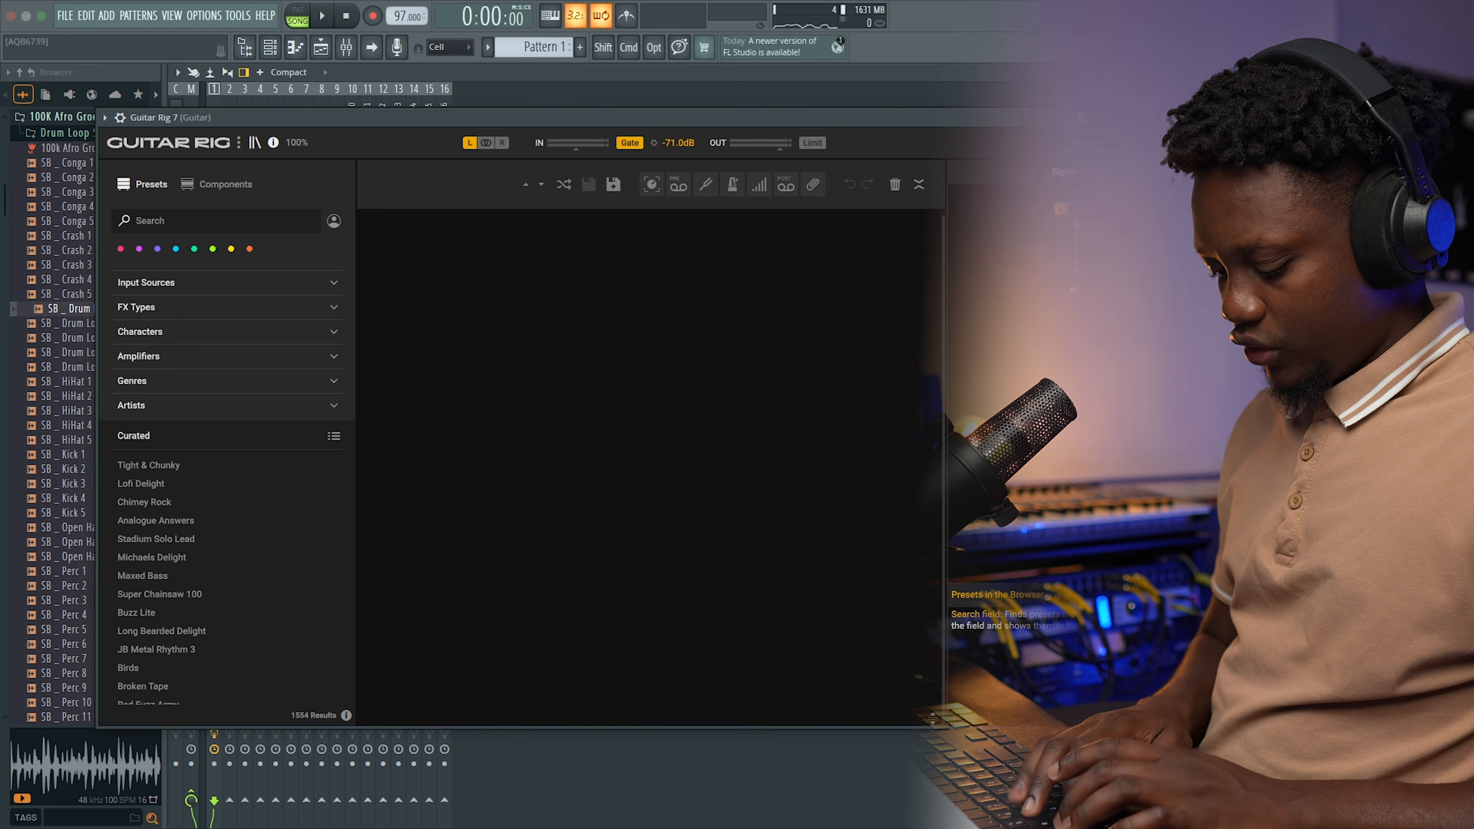
{"action": "type", "text": "retro"}
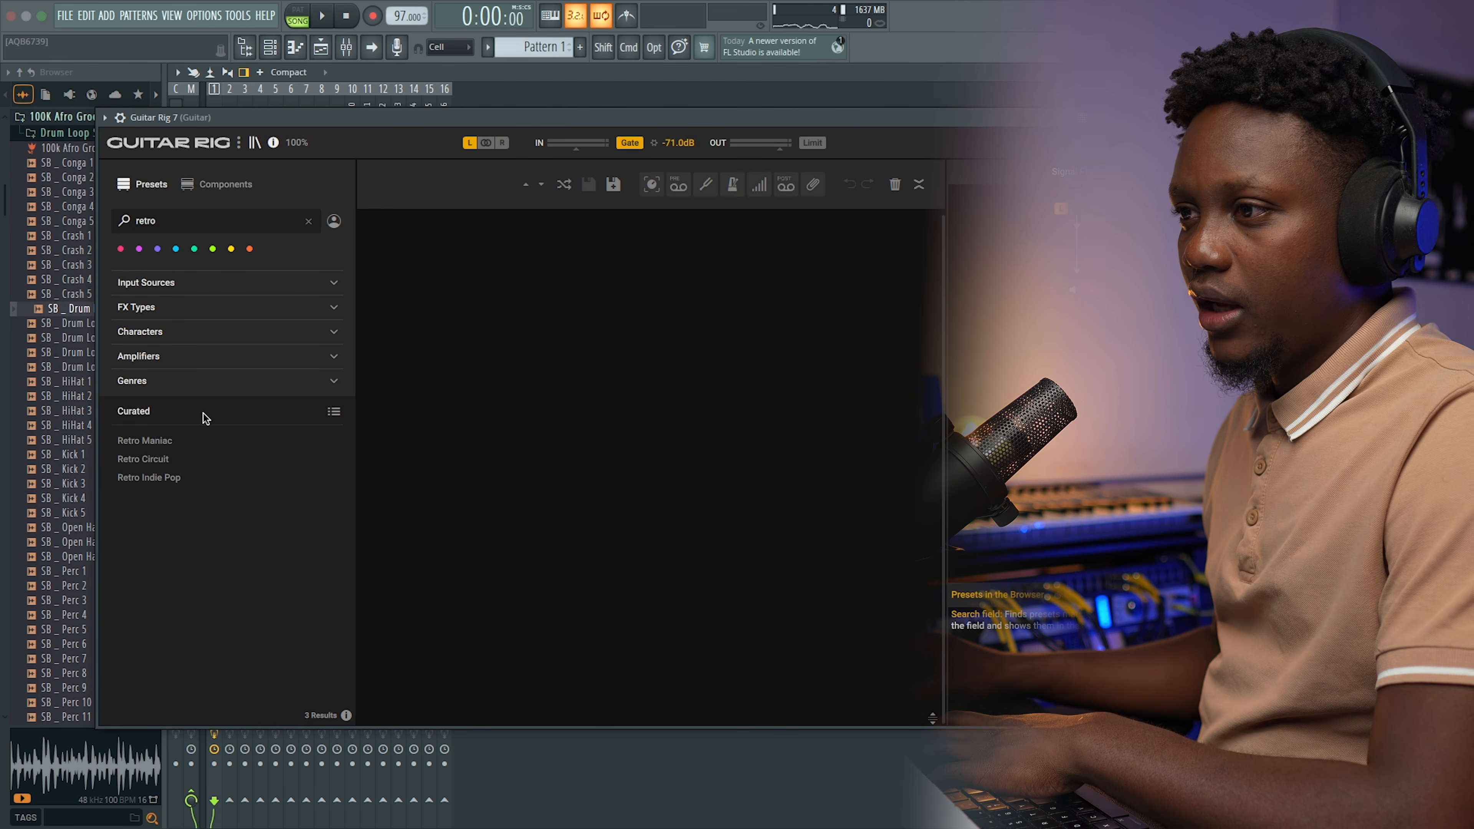
{"action": "left_click", "coordinate": [162, 461]}
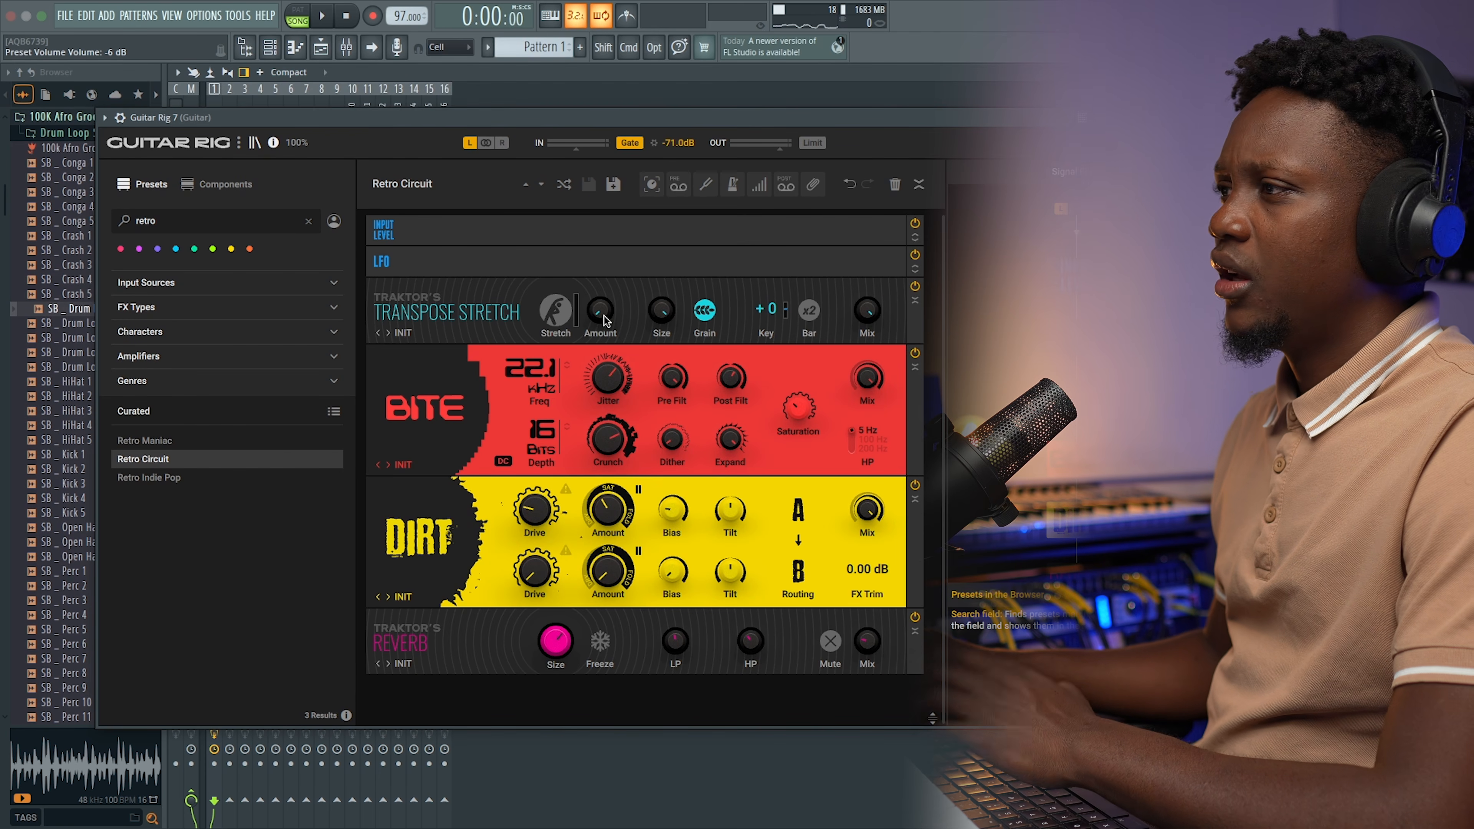
- Delete the LFO and Bite components from the Retro Circuit rack
{"action": "right_click", "coordinate": [651, 262]}
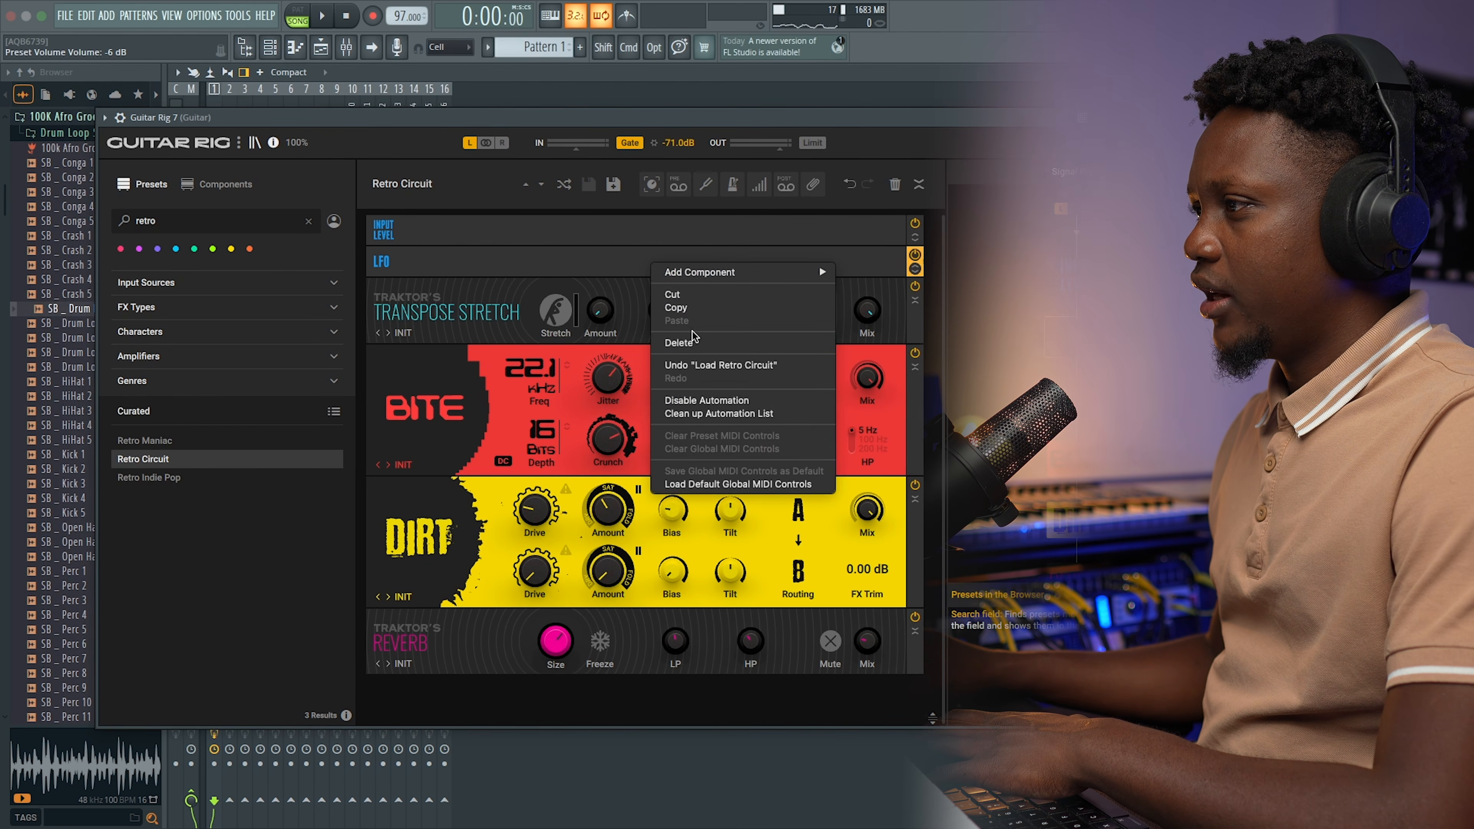
{"action": "left_click", "coordinate": [764, 339]}
{"action": "right_click", "coordinate": [764, 339]}
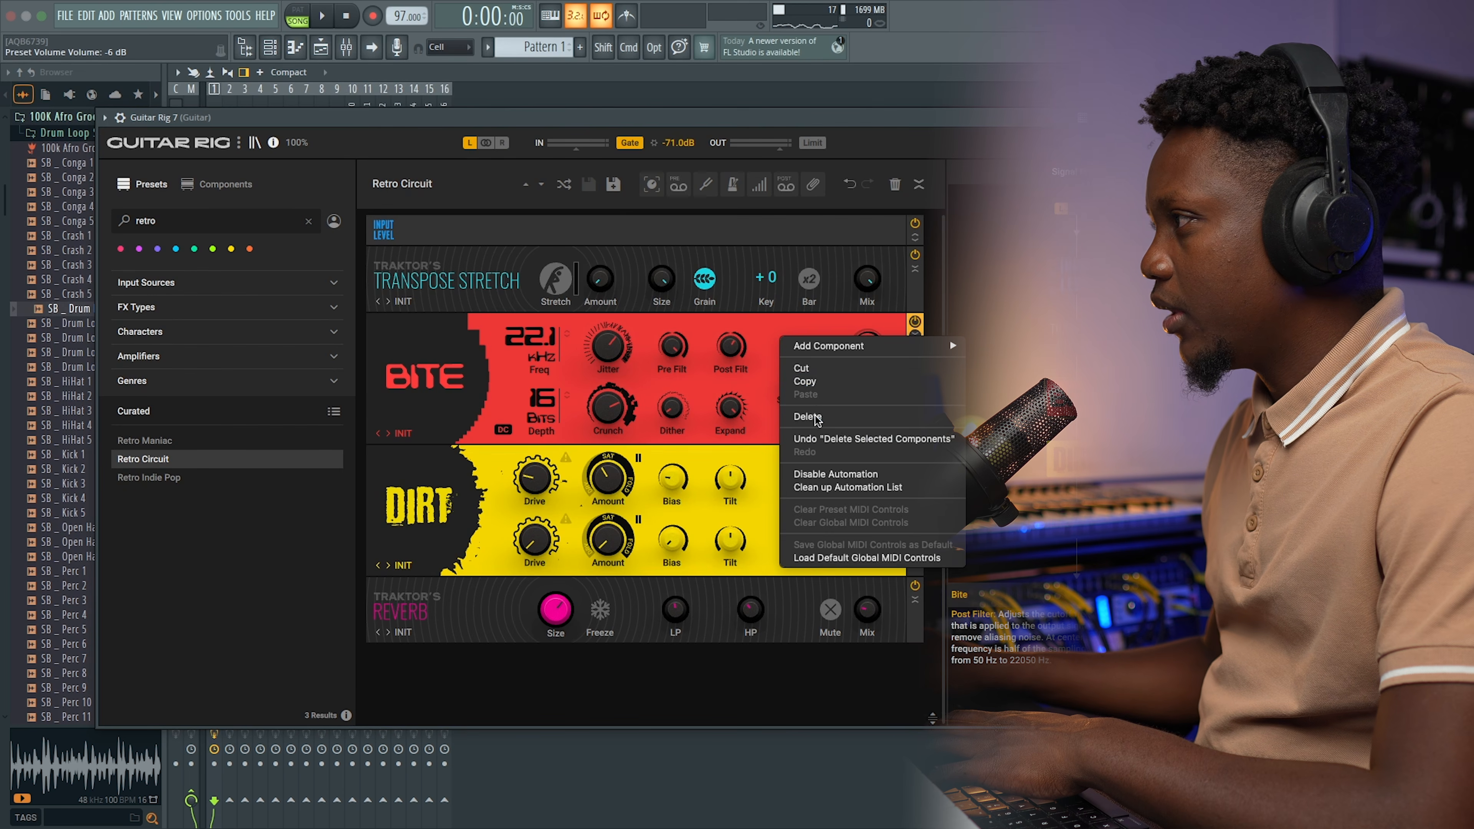
{"action": "left_click", "coordinate": [812, 416]}
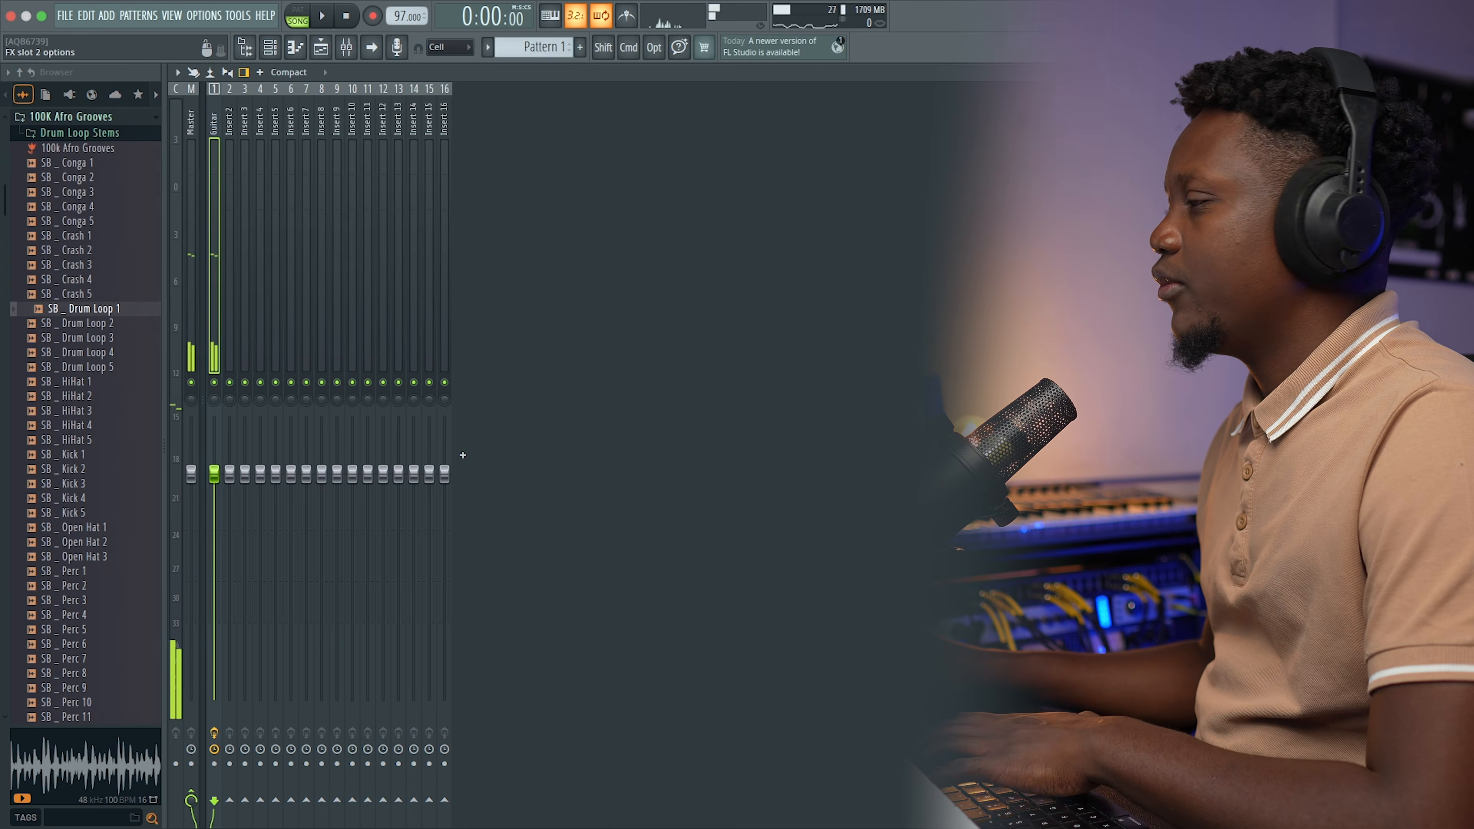
- Add RC-20 Retro Color to the Guitar mixer track and choose its Lush & Crunch Guitar 2 preset while the pattern plays
{"action": "left_click", "coordinate": [755, 213]}
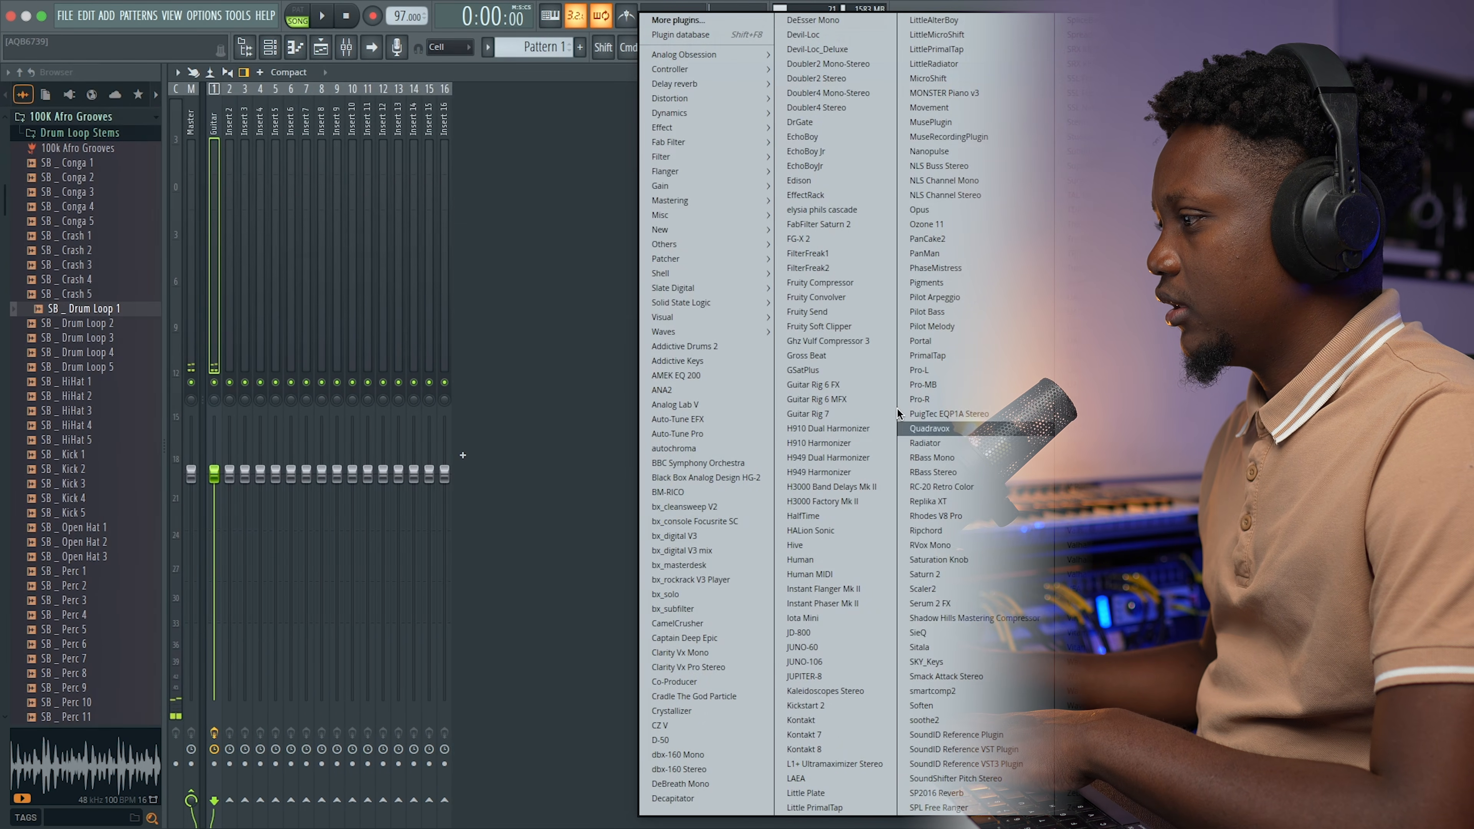
{"action": "left_click", "coordinate": [941, 487]}
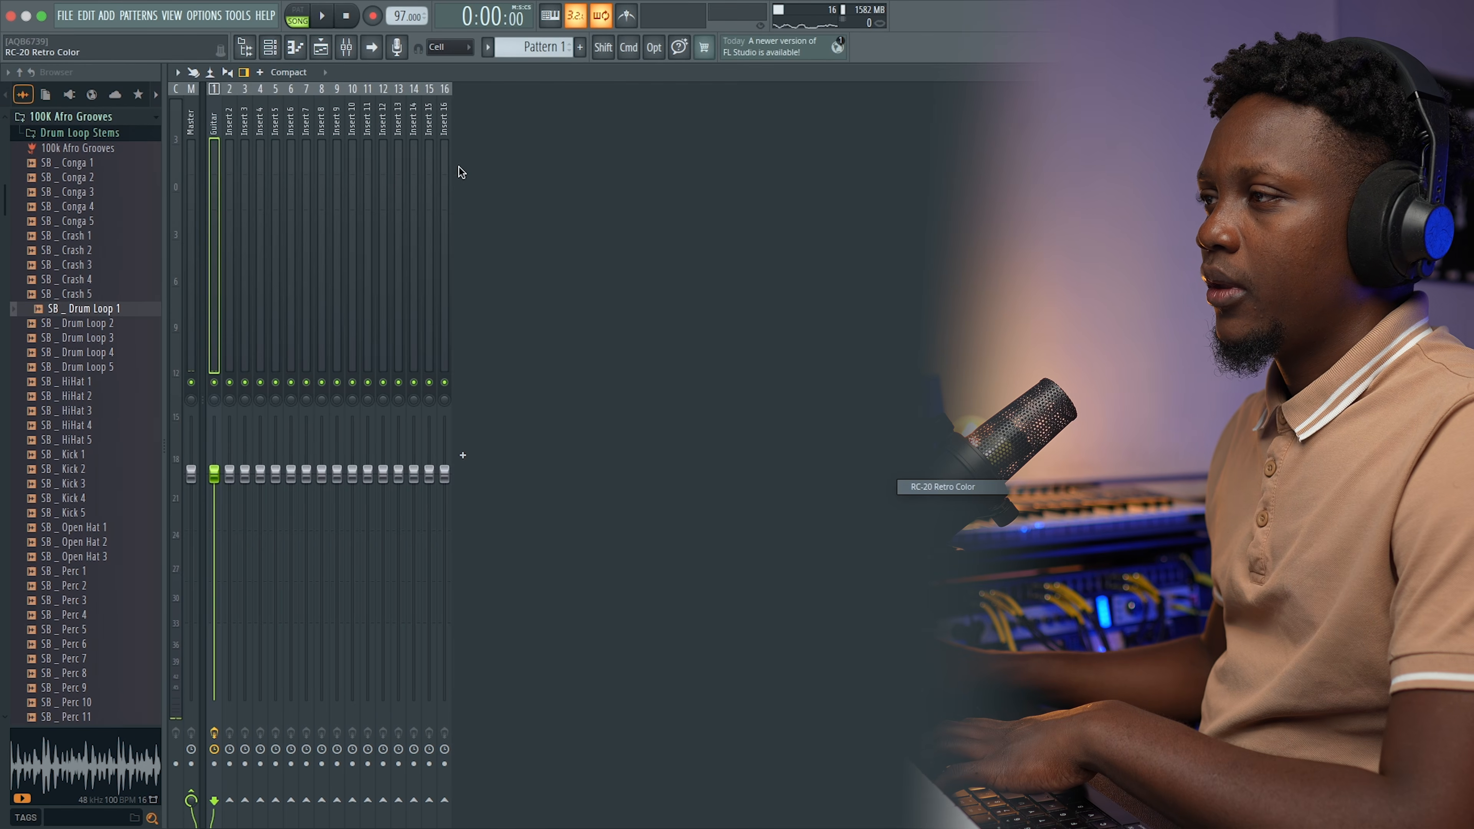
{"action": "left_click", "coordinate": [393, 222]}
{"action": "scroll", "coordinate": [294, 366], "scroll_direction": "down", "scroll_amount": 2}
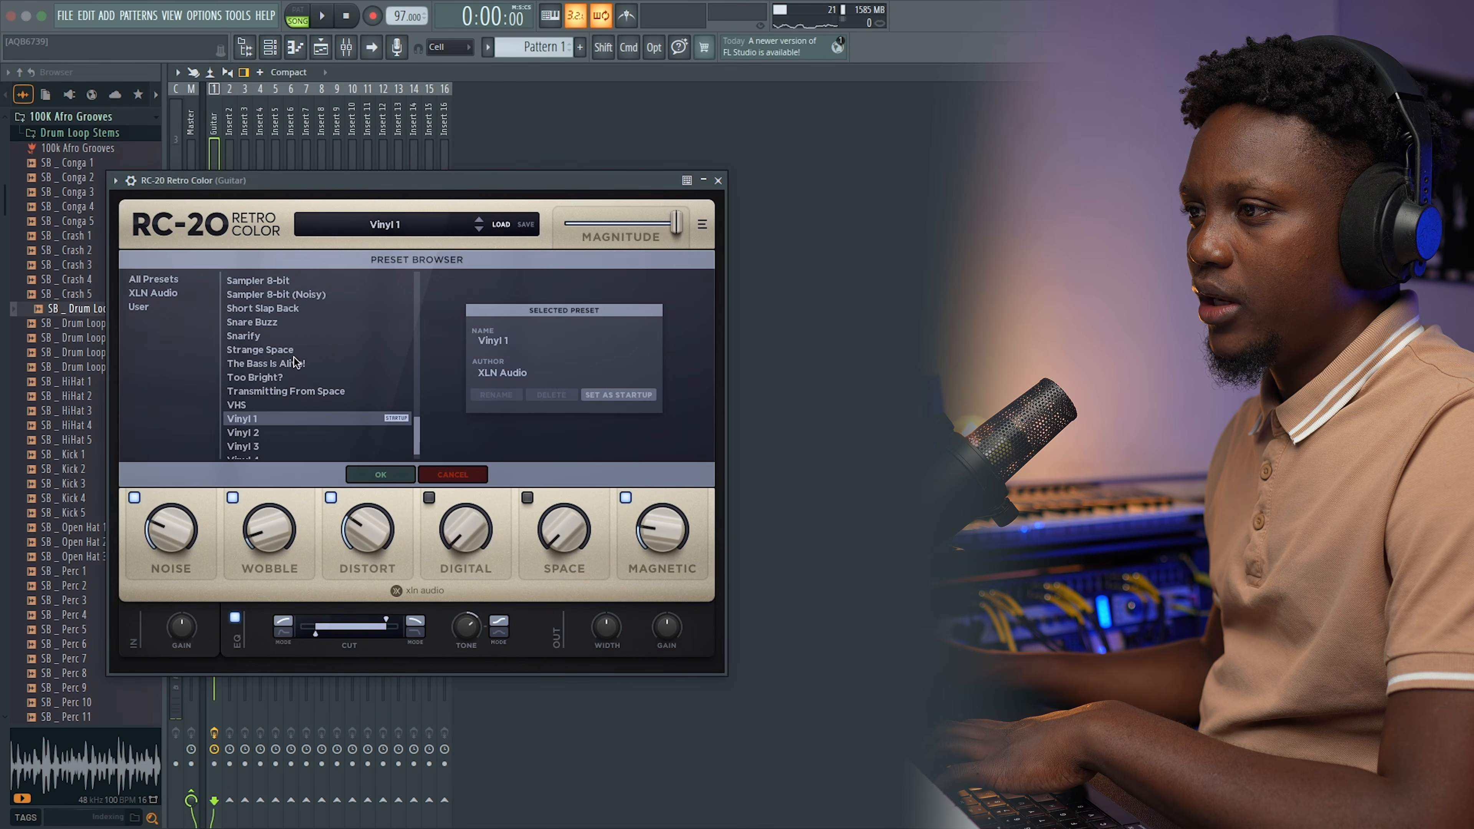
{"action": "scroll", "coordinate": [294, 366], "scroll_direction": "up", "scroll_amount": 10}
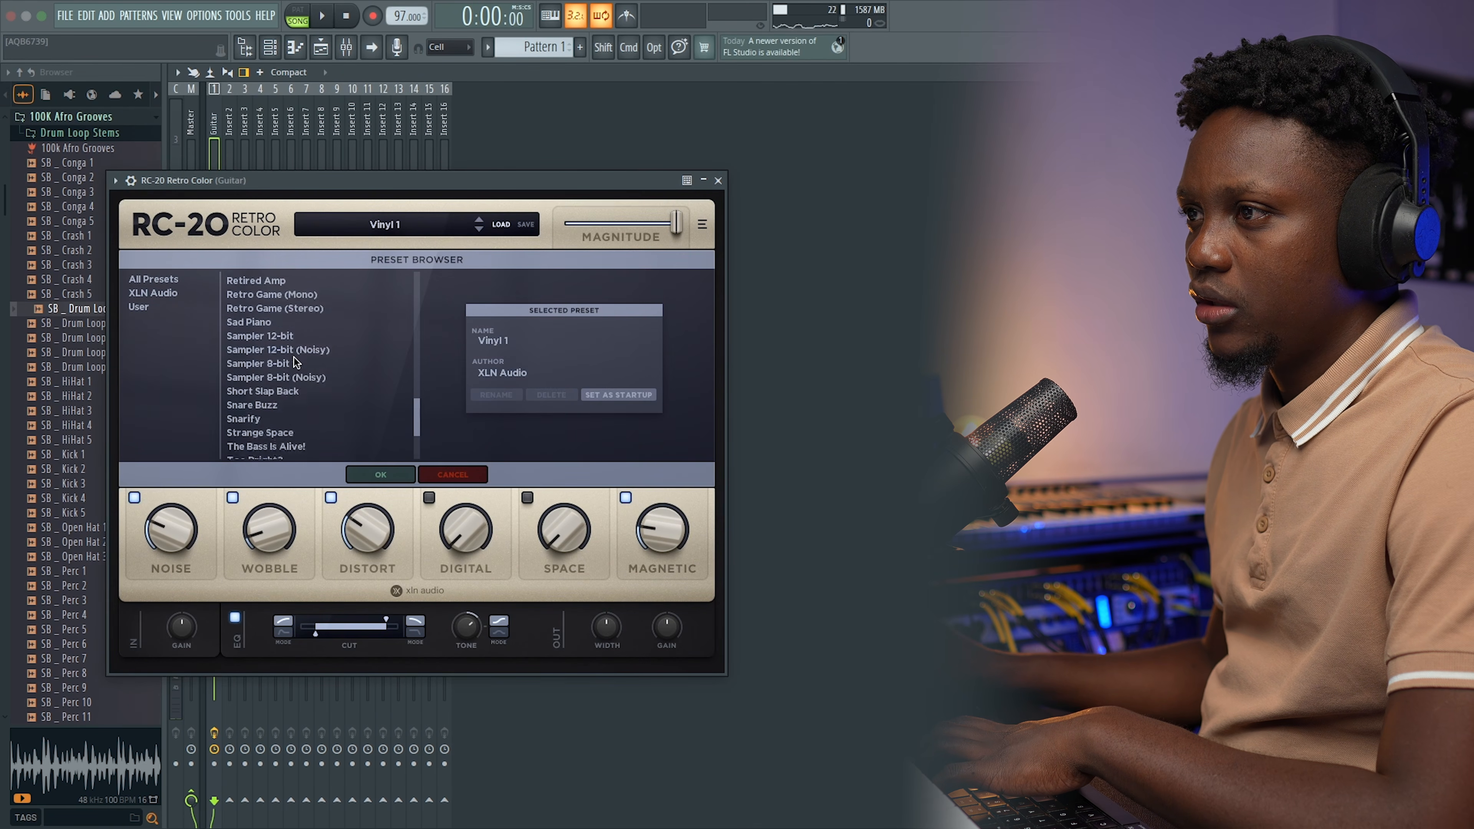
{"action": "left_click", "coordinate": [288, 383]}
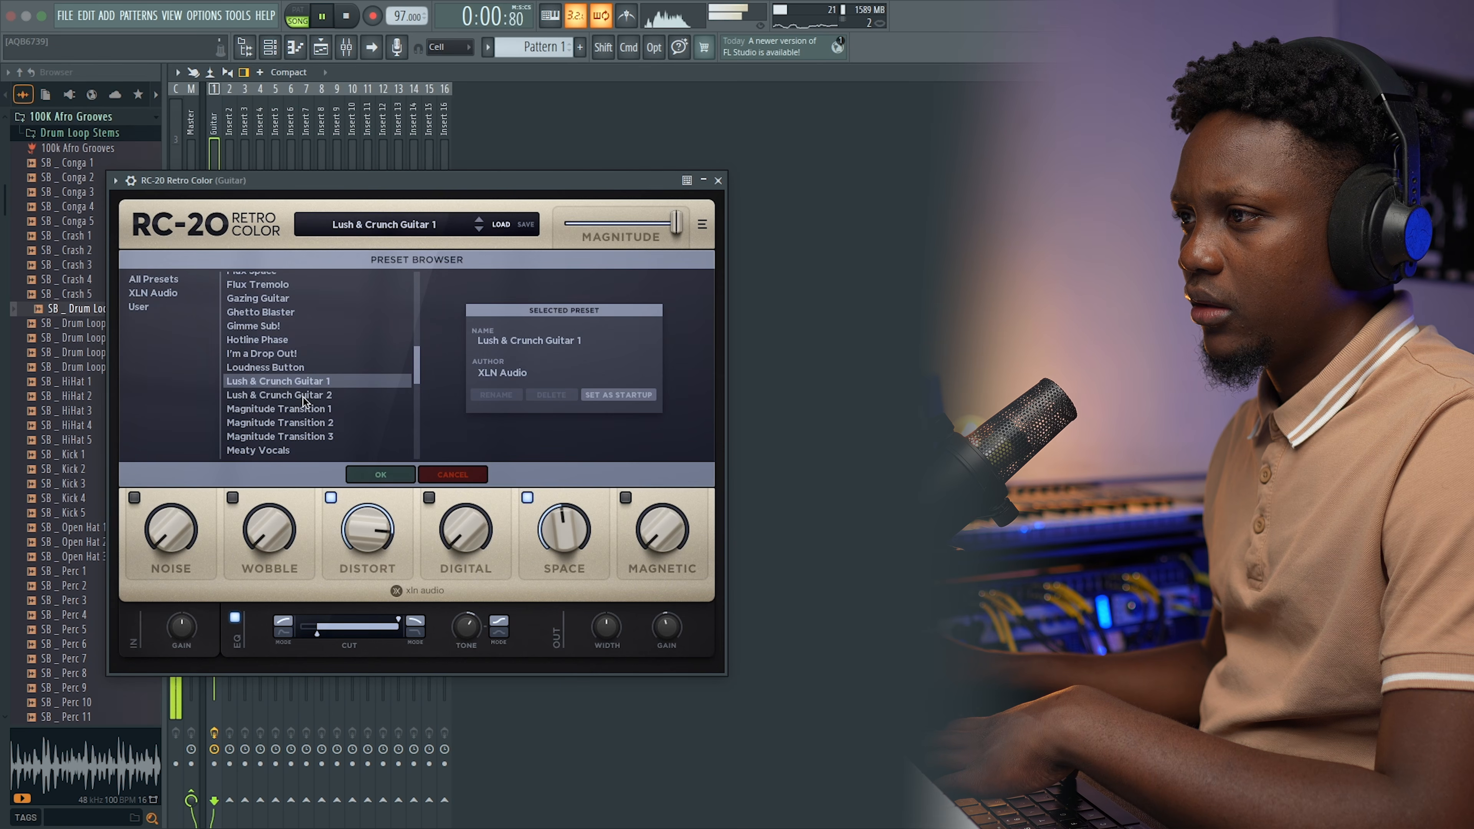
{"action": "left_click", "coordinate": [304, 396]}
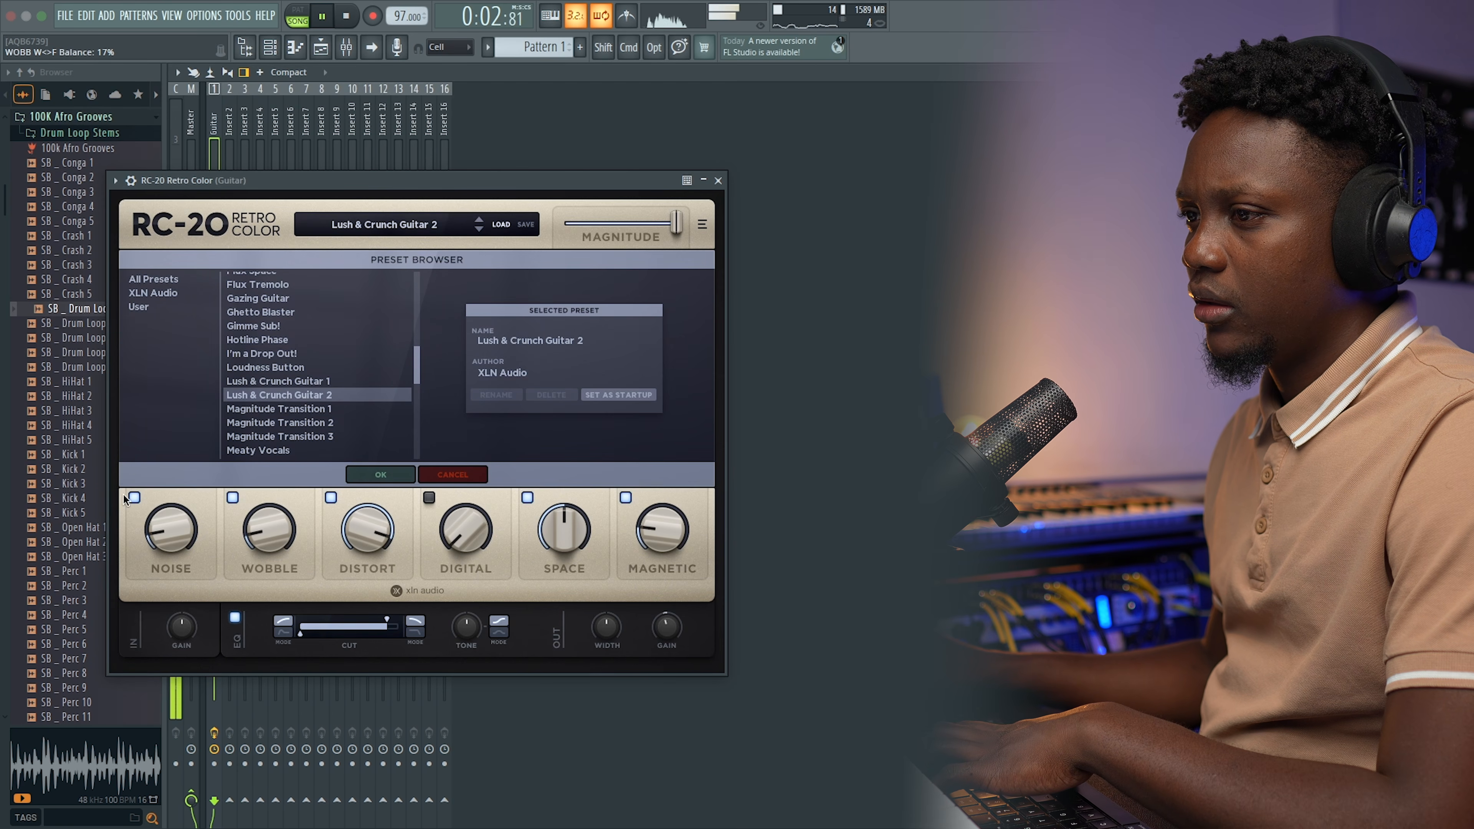
{"action": "left_click", "coordinate": [718, 181]}
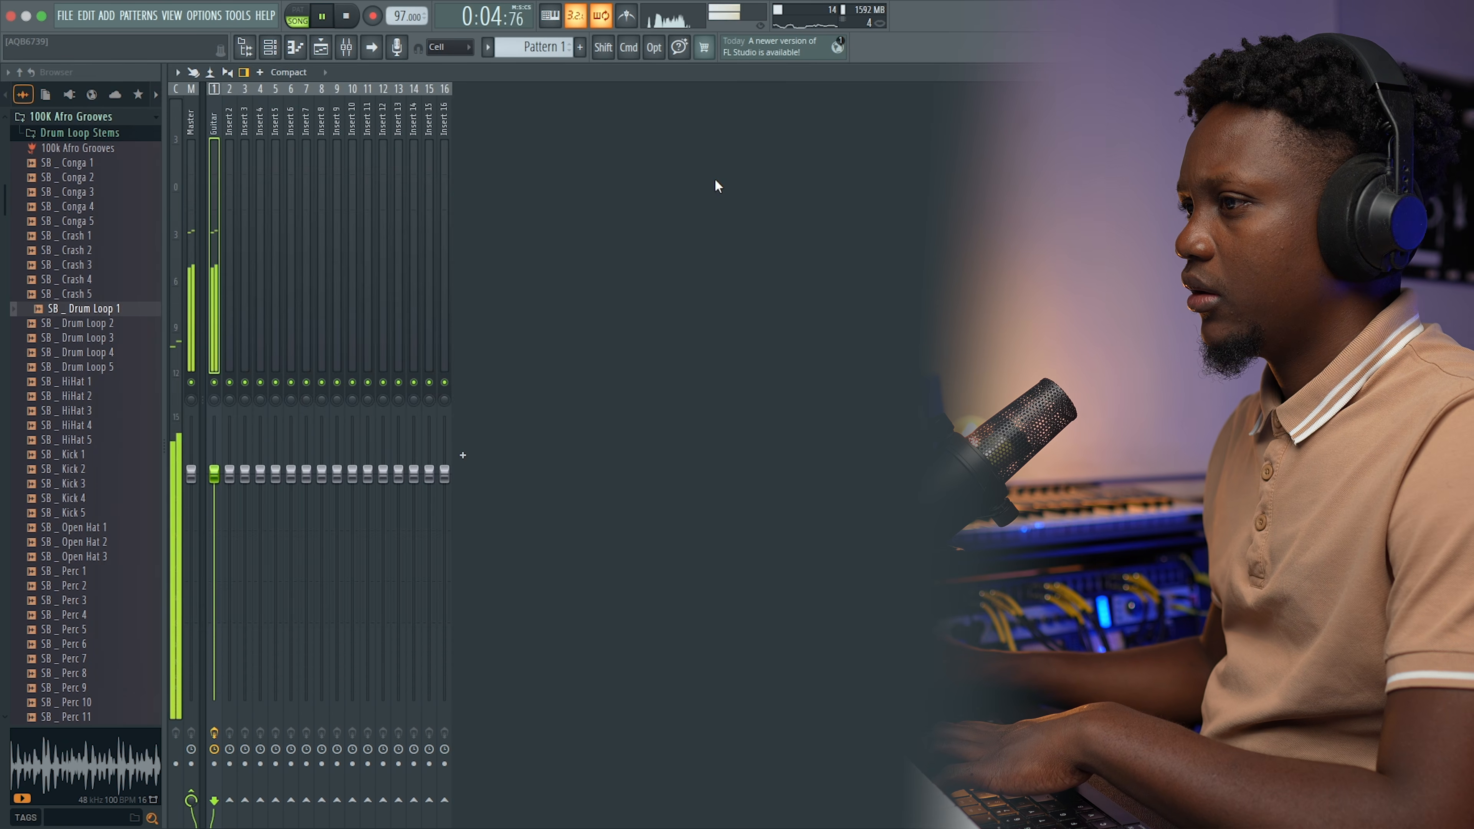
- Lower the Guitar mixer track's volume and review the Guitar notes in the piano roll during playback
{"action": "left_click_drag", "start_coordinate": [206, 468], "coordinate": [206, 494]}
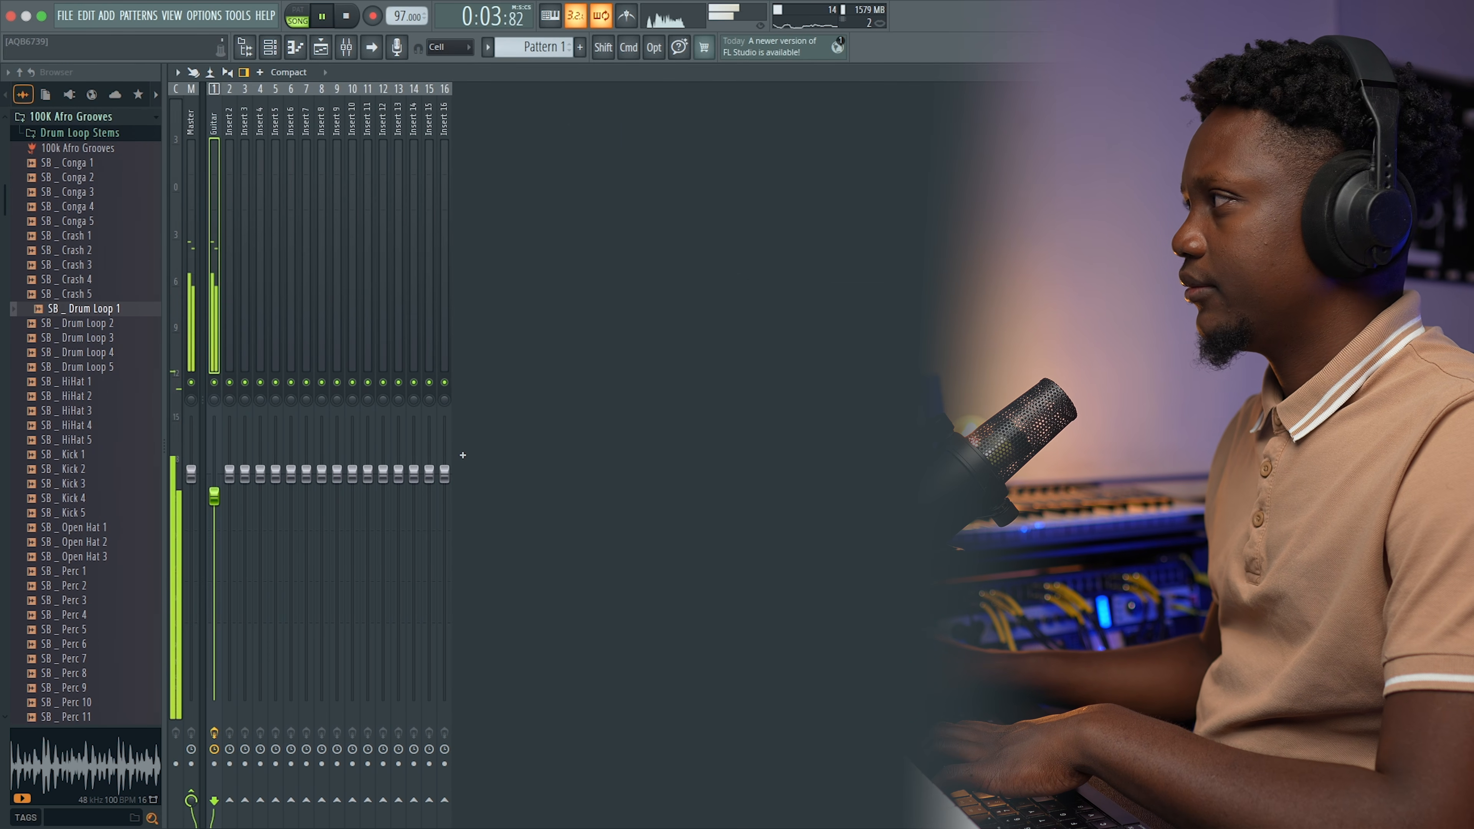
{"action": "key", "text": "F9"}
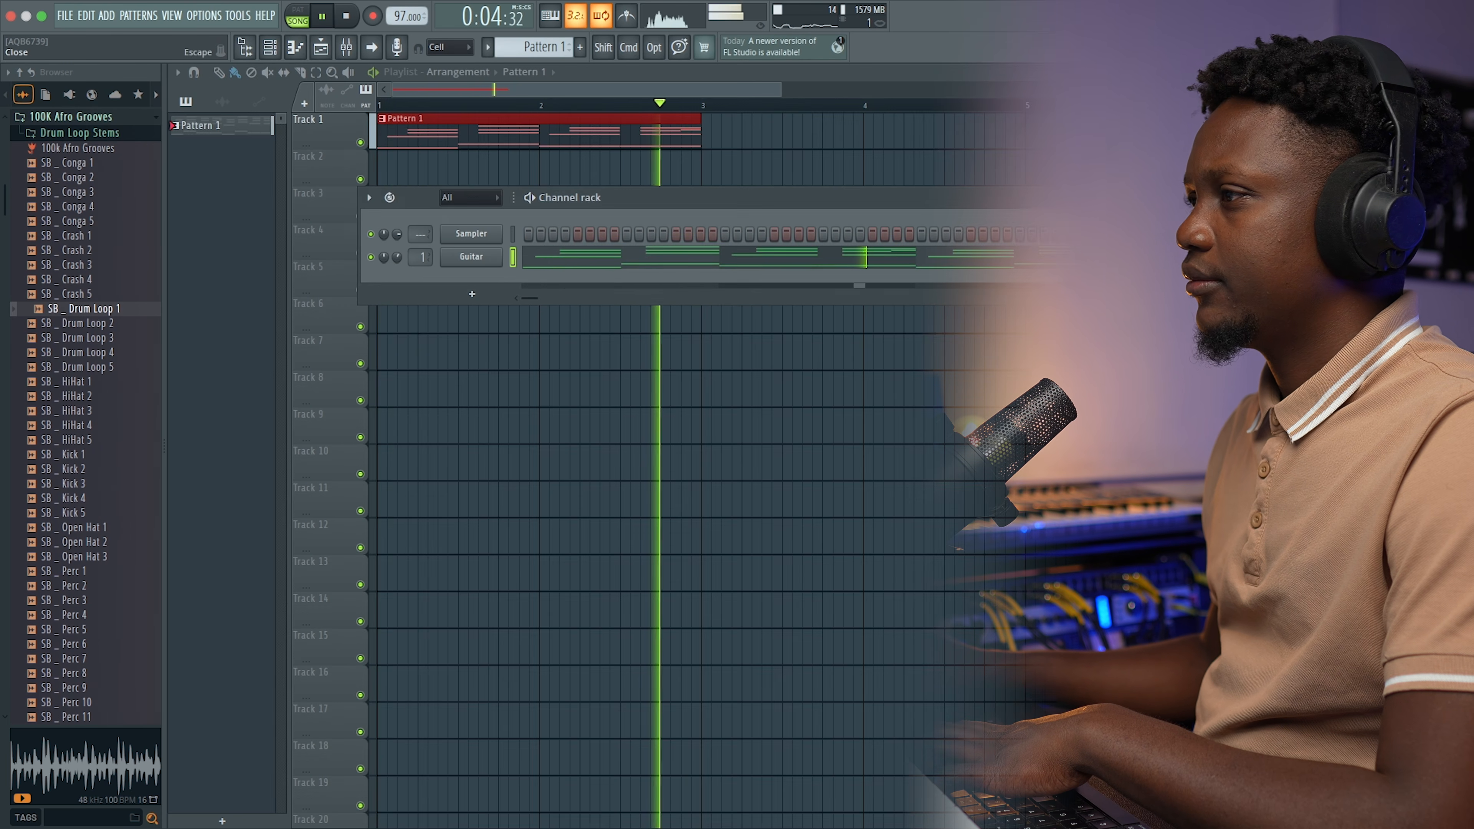
{"action": "left_click", "coordinate": [524, 268]}
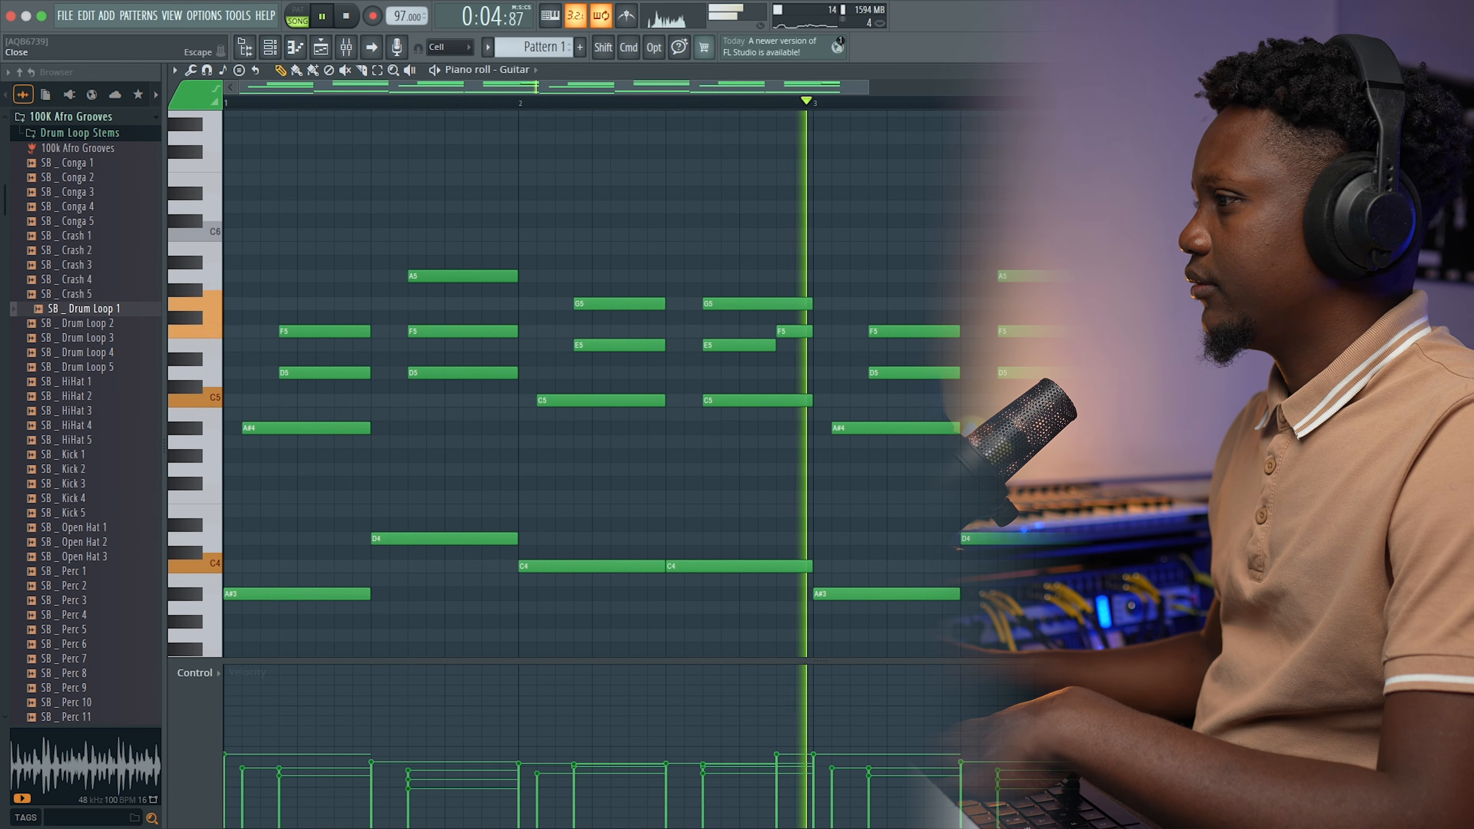
{"action": "key", "text": "Escape"}
{"action": "key", "text": "space"}
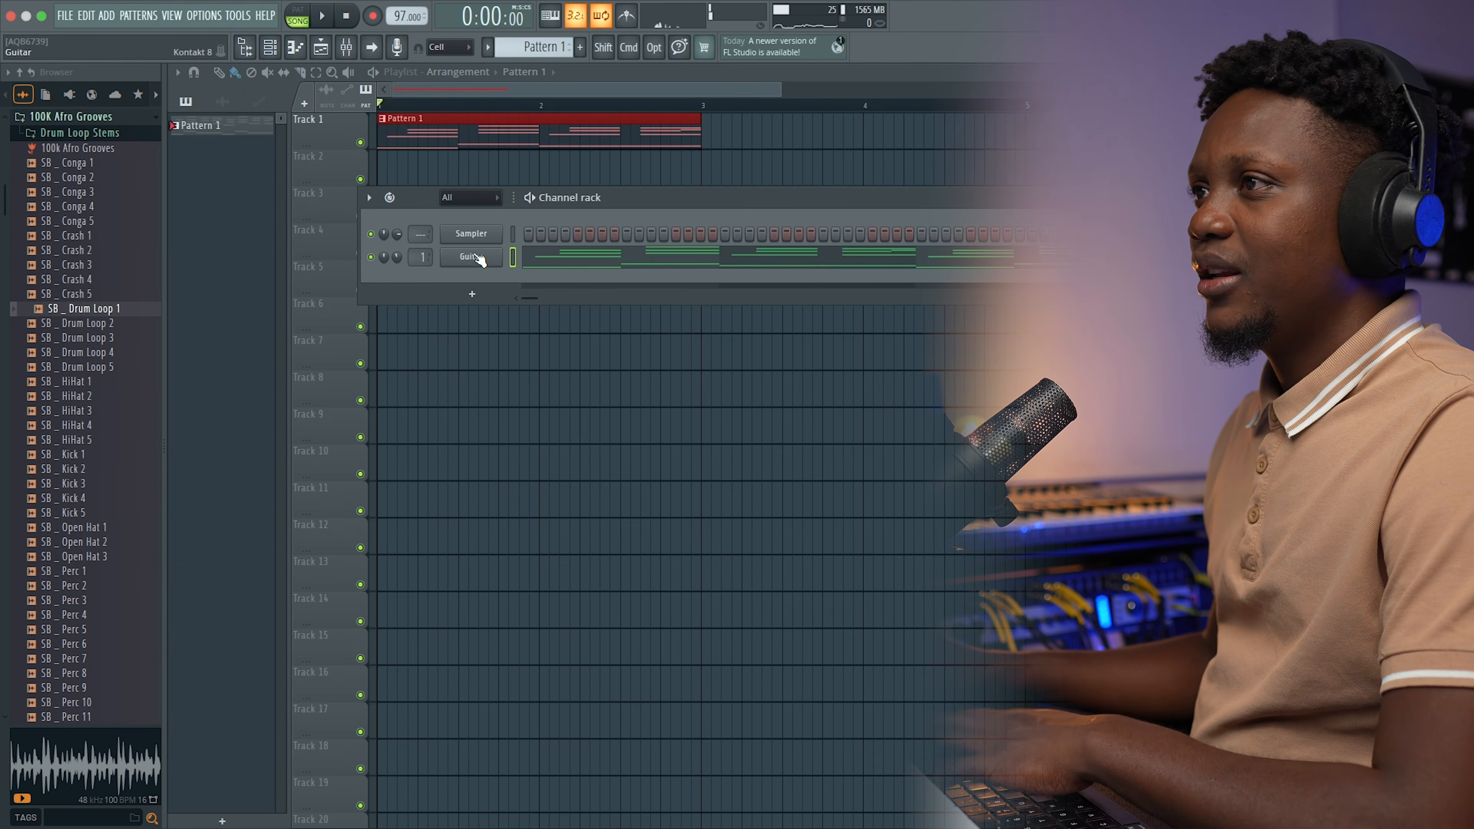
- Add SoundShifter Pitch Stereo to the Guitar mixer track and transpose it by -2 semitones
{"action": "left_click", "coordinate": [344, 53]}
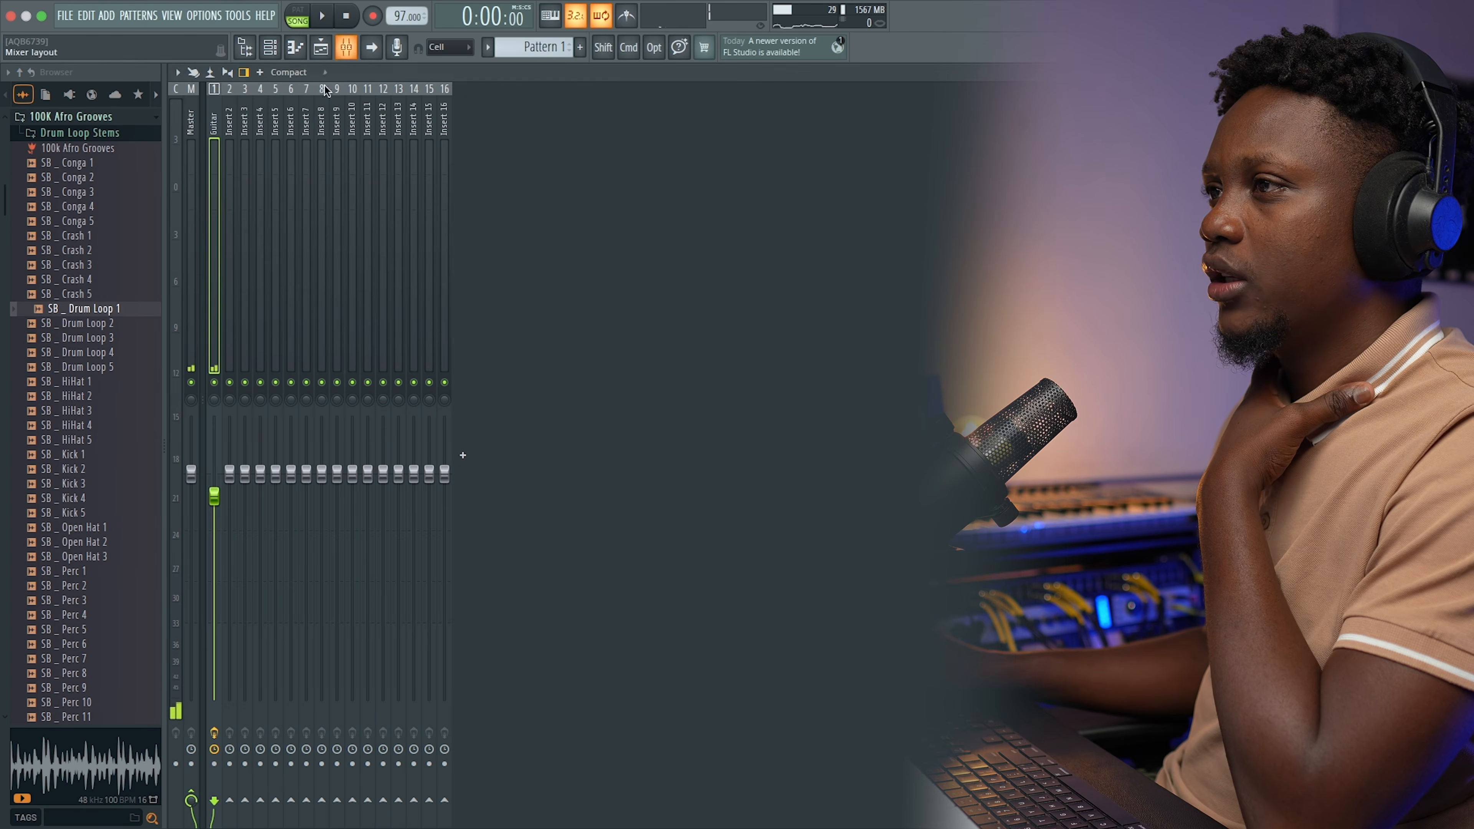
{"action": "left_click", "coordinate": [1172, 166]}
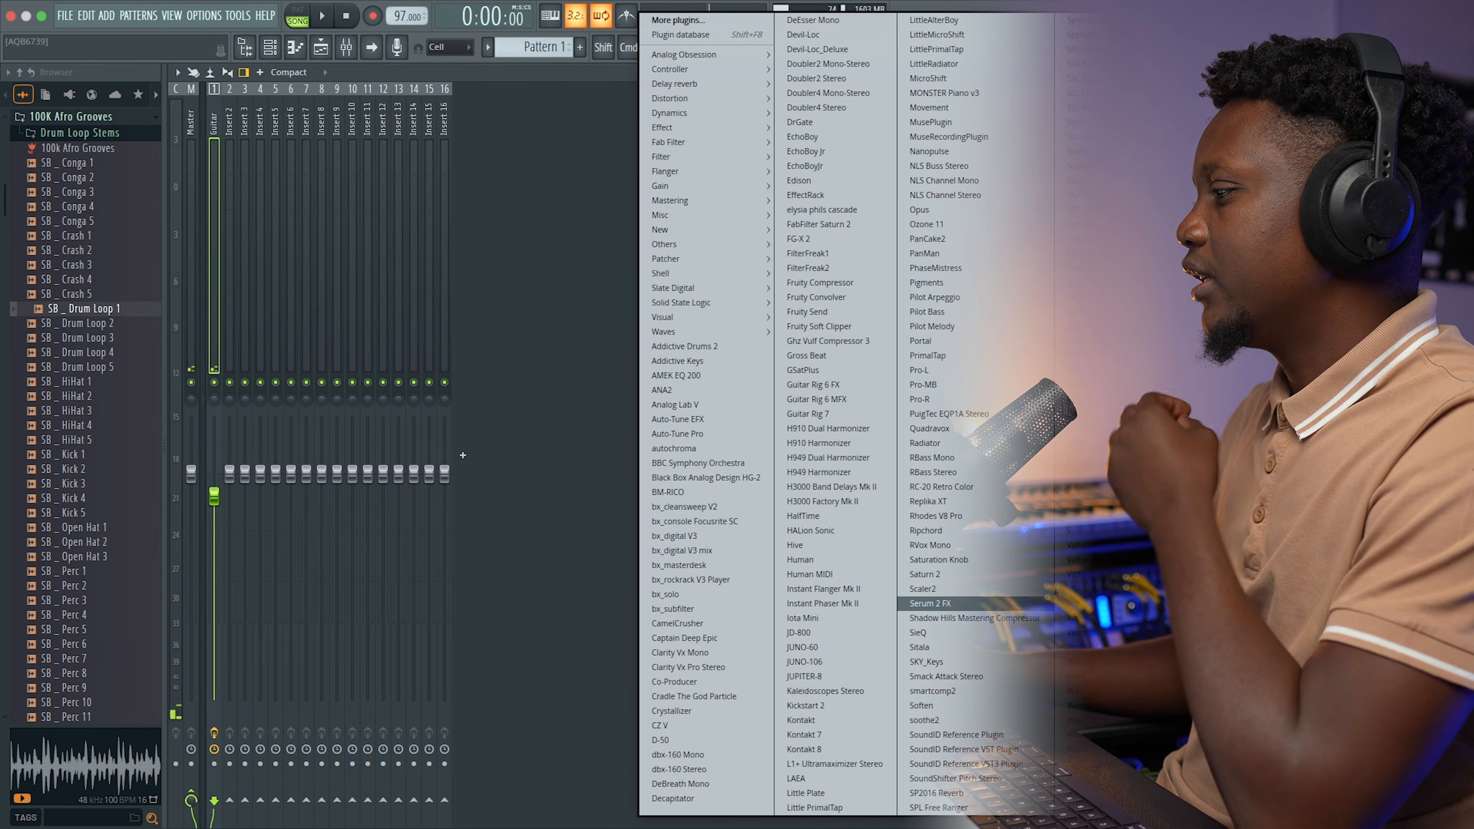
{"action": "left_click", "coordinate": [995, 779]}
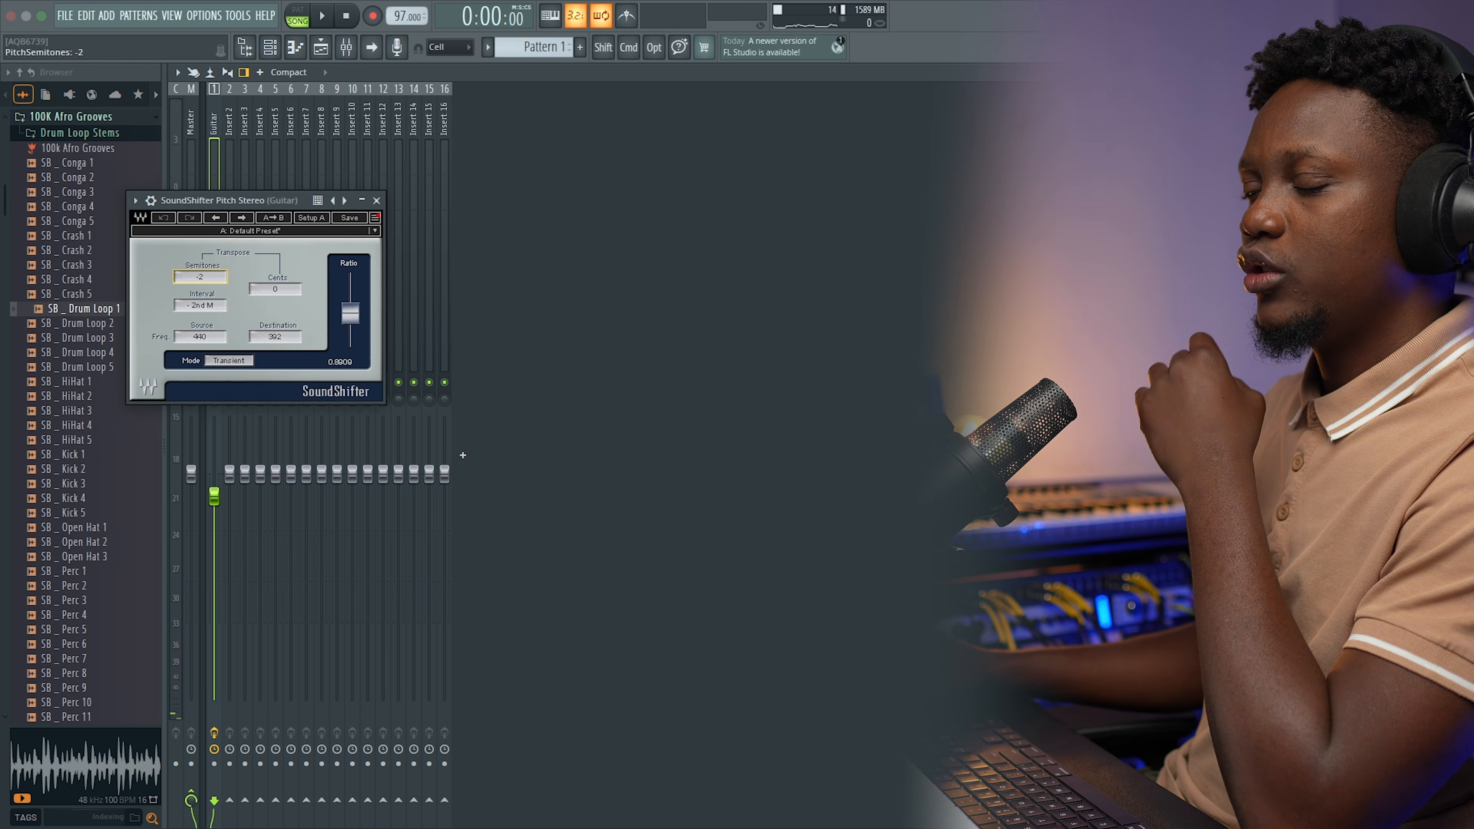
- Raise the Guitar track's volume to 100% (0.0 dB) while listening, and close SoundShifter and the mixer
{"action": "key", "text": "space"}
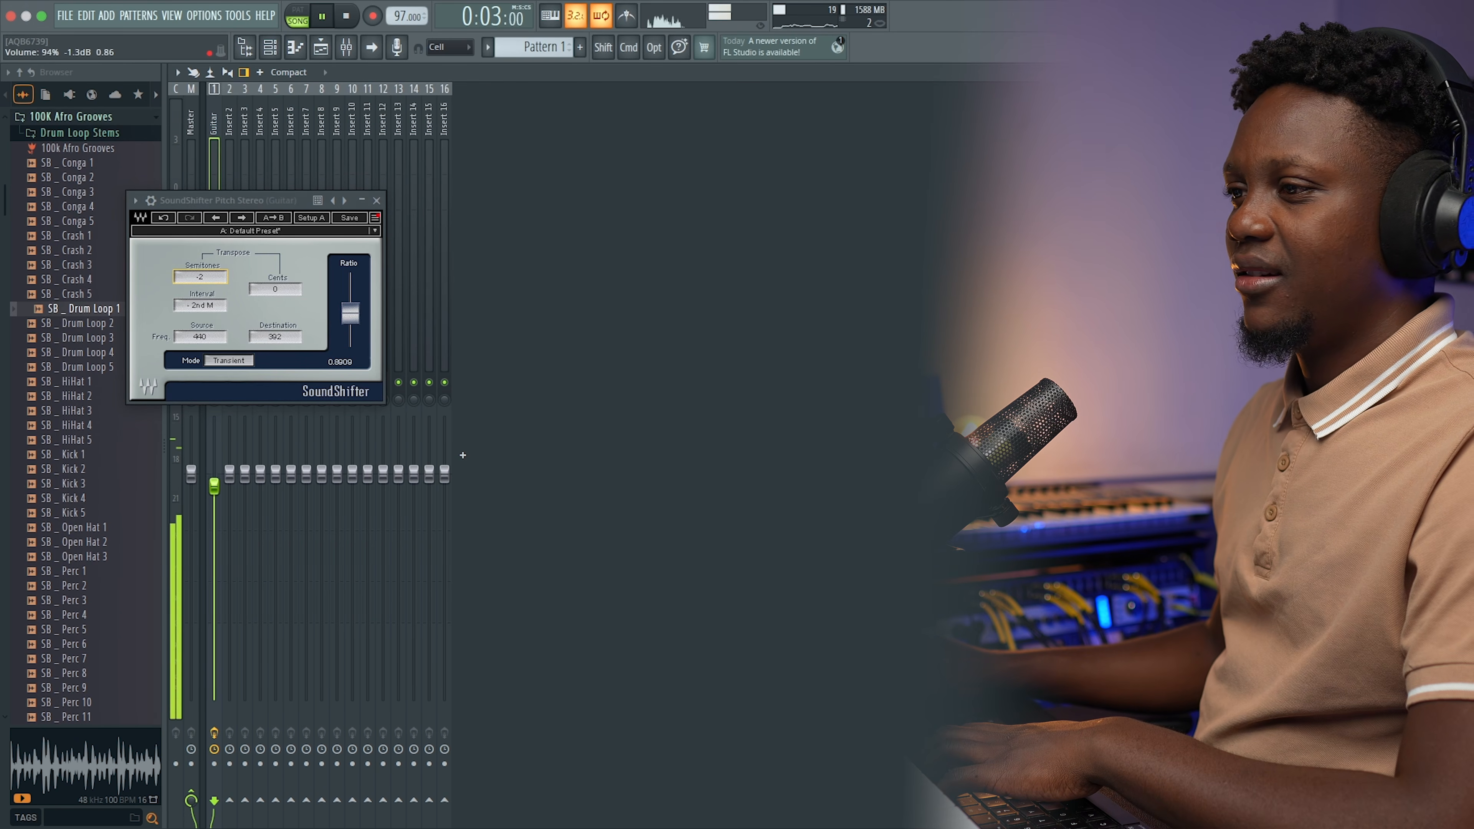
{"action": "scroll", "coordinate": [216, 477], "scroll_direction": "up", "scroll_amount": 1}
{"action": "key", "text": "space"}
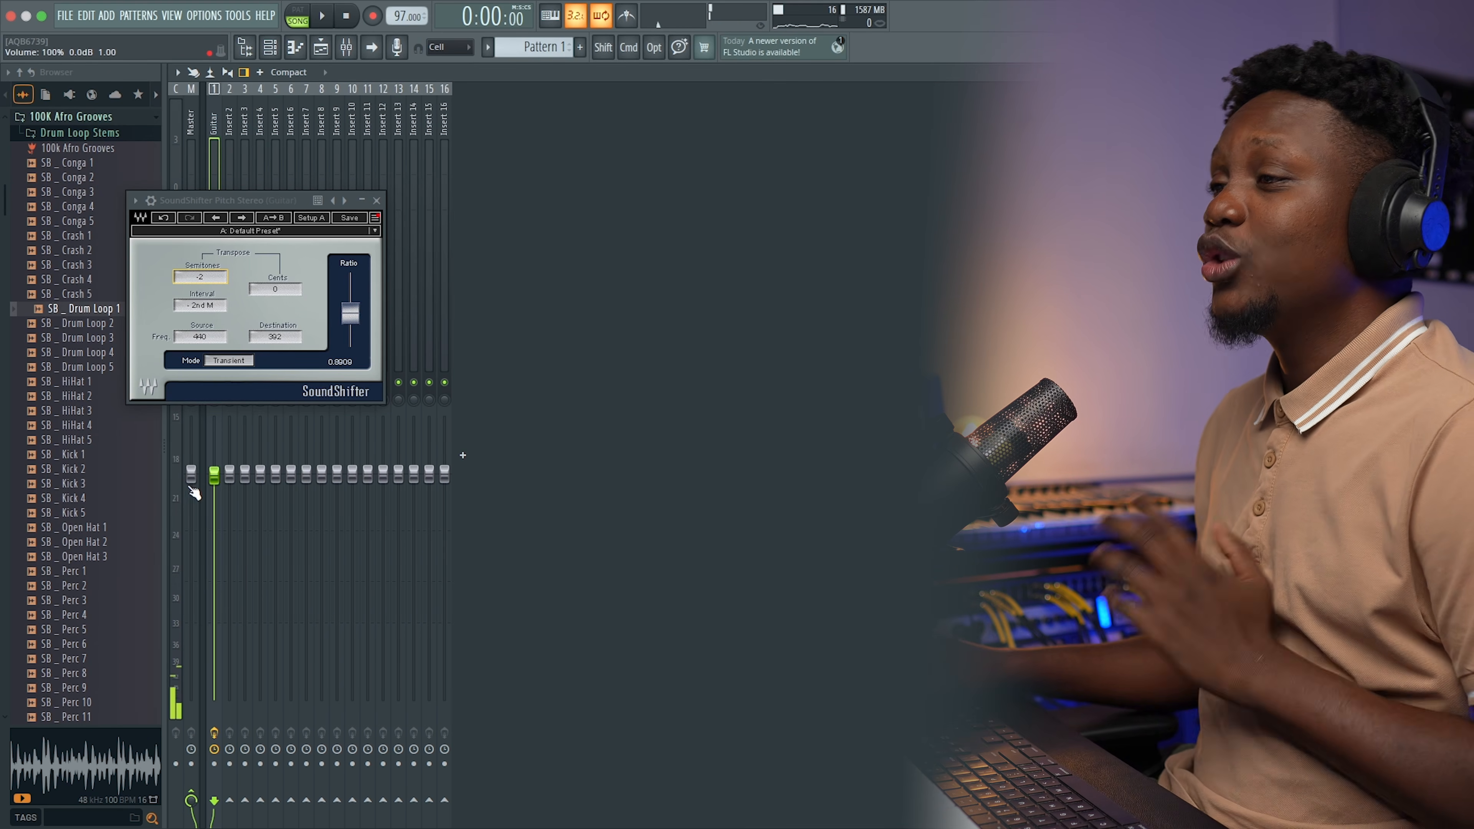
{"action": "key", "text": "space"}
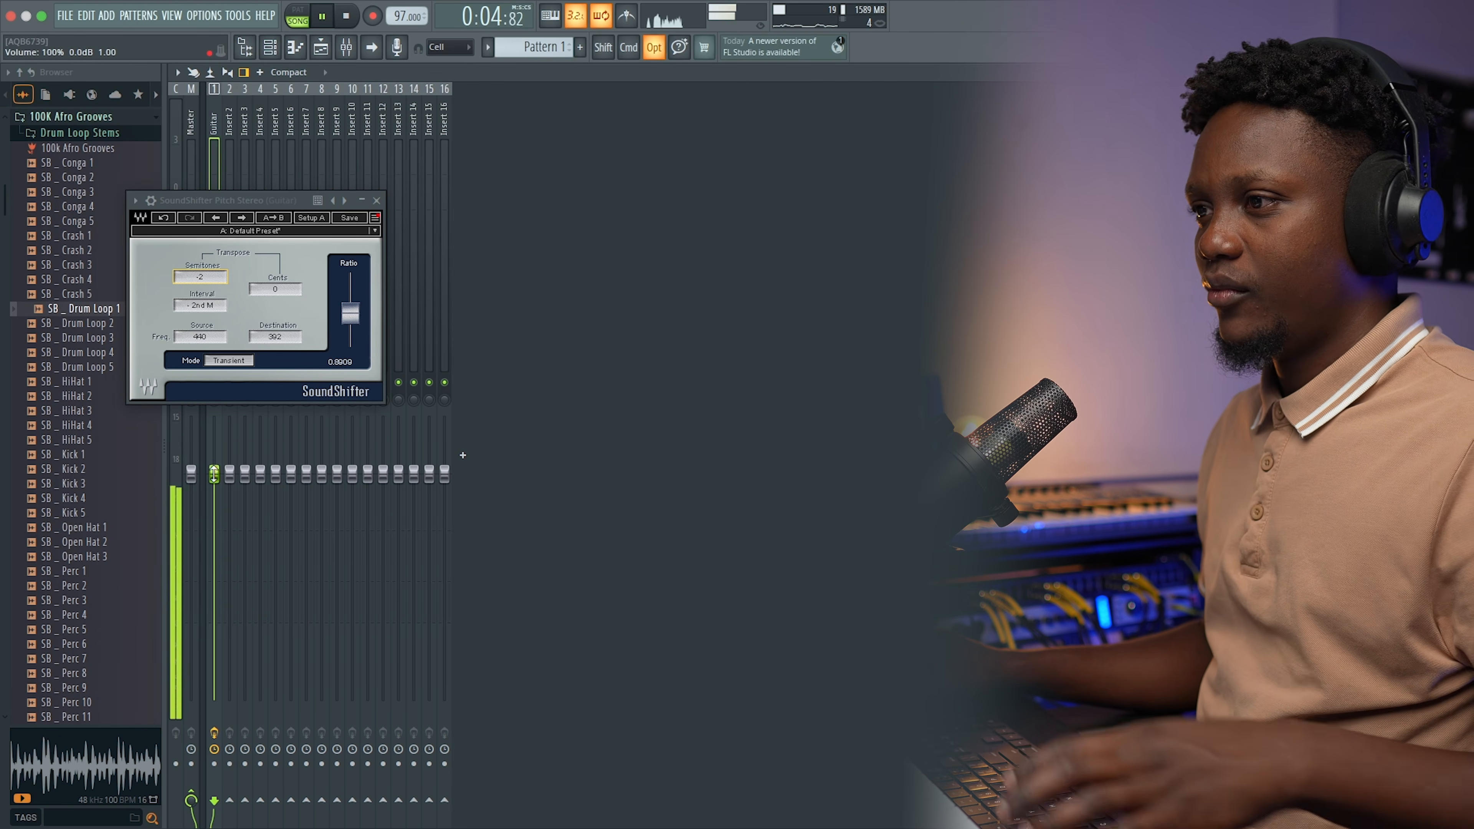
{"action": "left_click", "coordinate": [376, 201]}
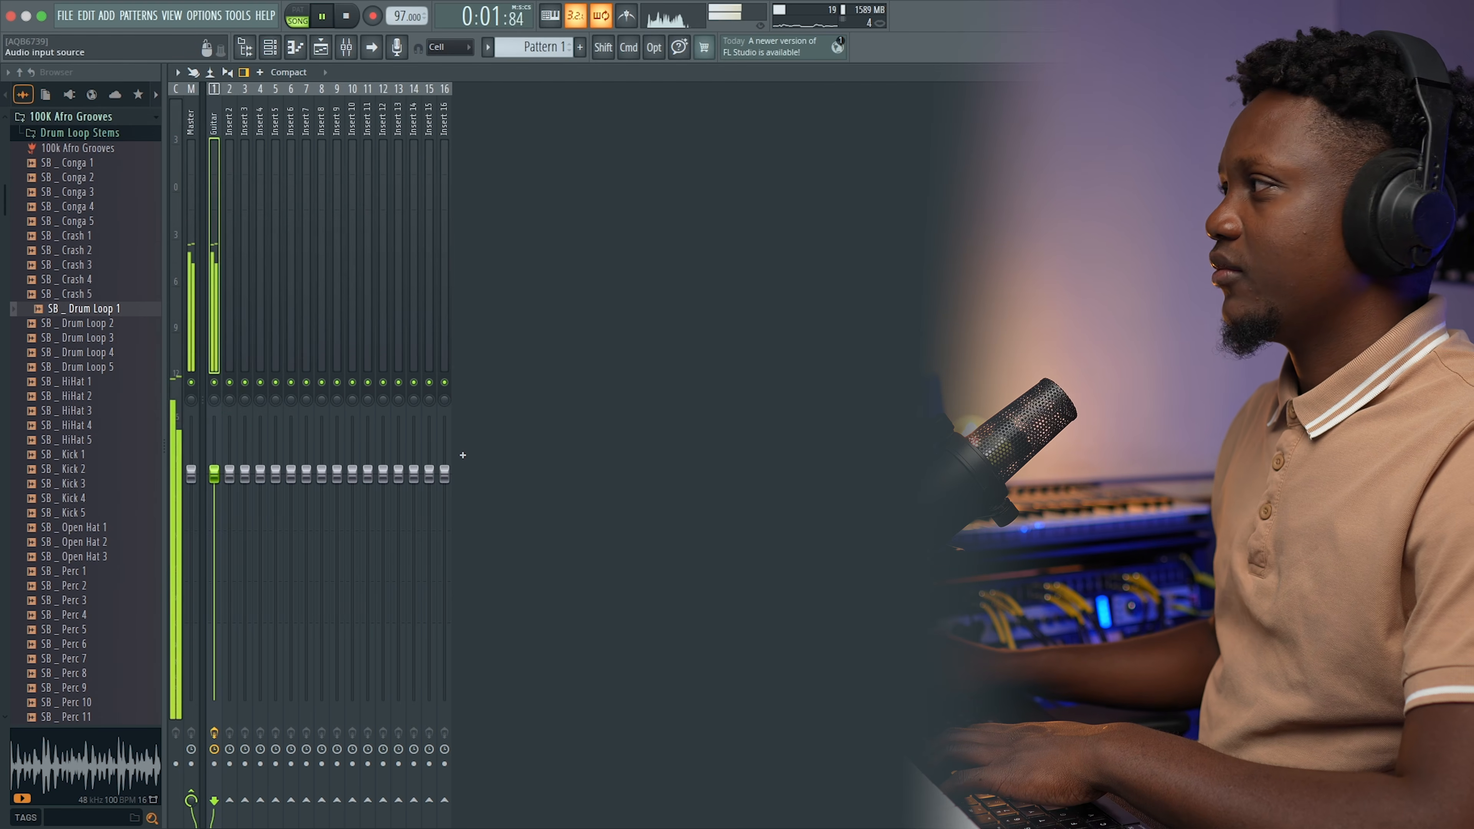
{"action": "left_click", "coordinate": [1463, 72]}
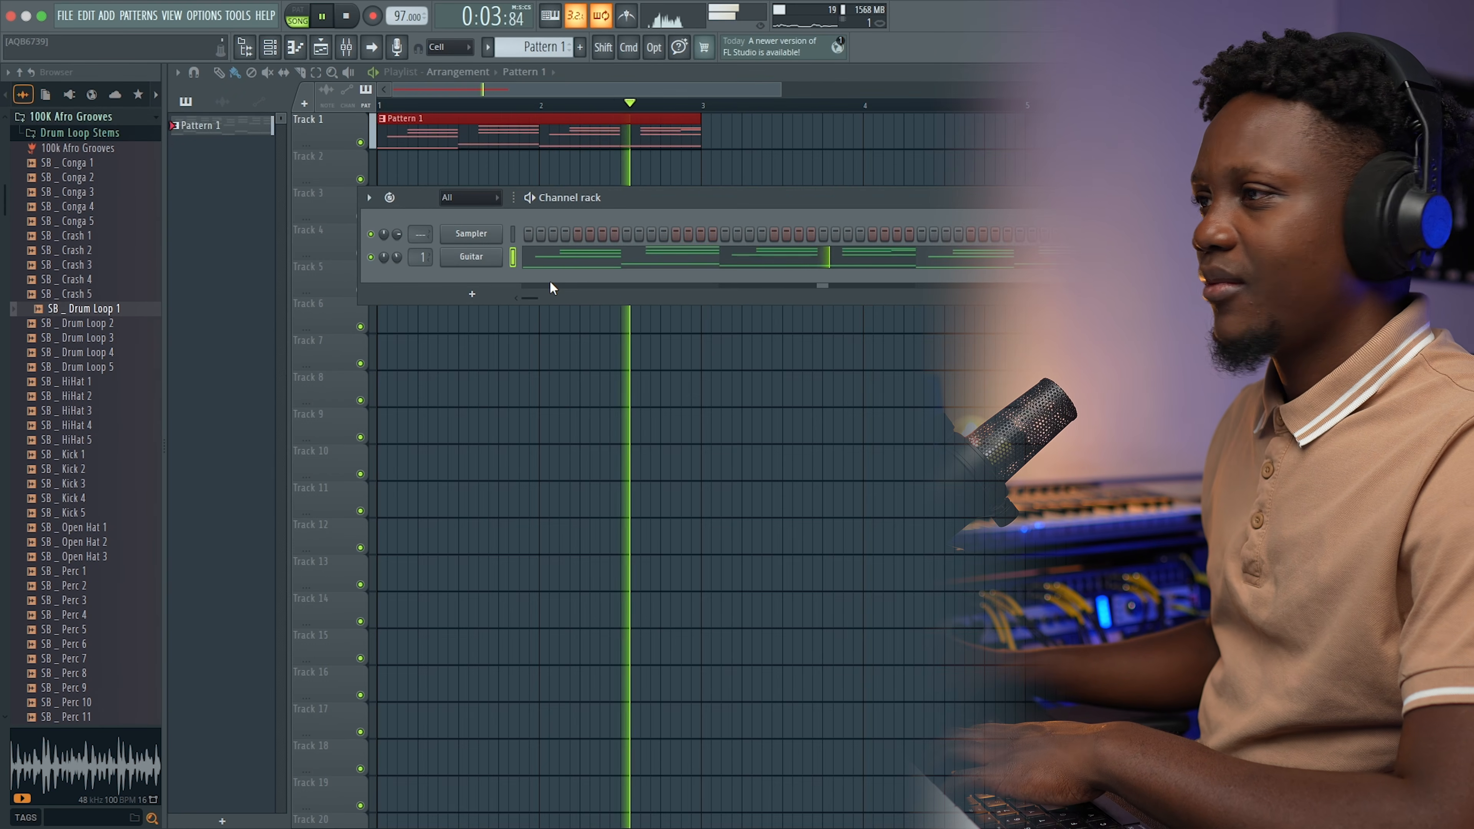
{"action": "key", "text": "space"}
- Clone the Guitar channel and load the clean Jazz Chorus preset in the clone's Evolution Hollowbody Blues instrument
{"action": "right_click", "coordinate": [469, 258]}
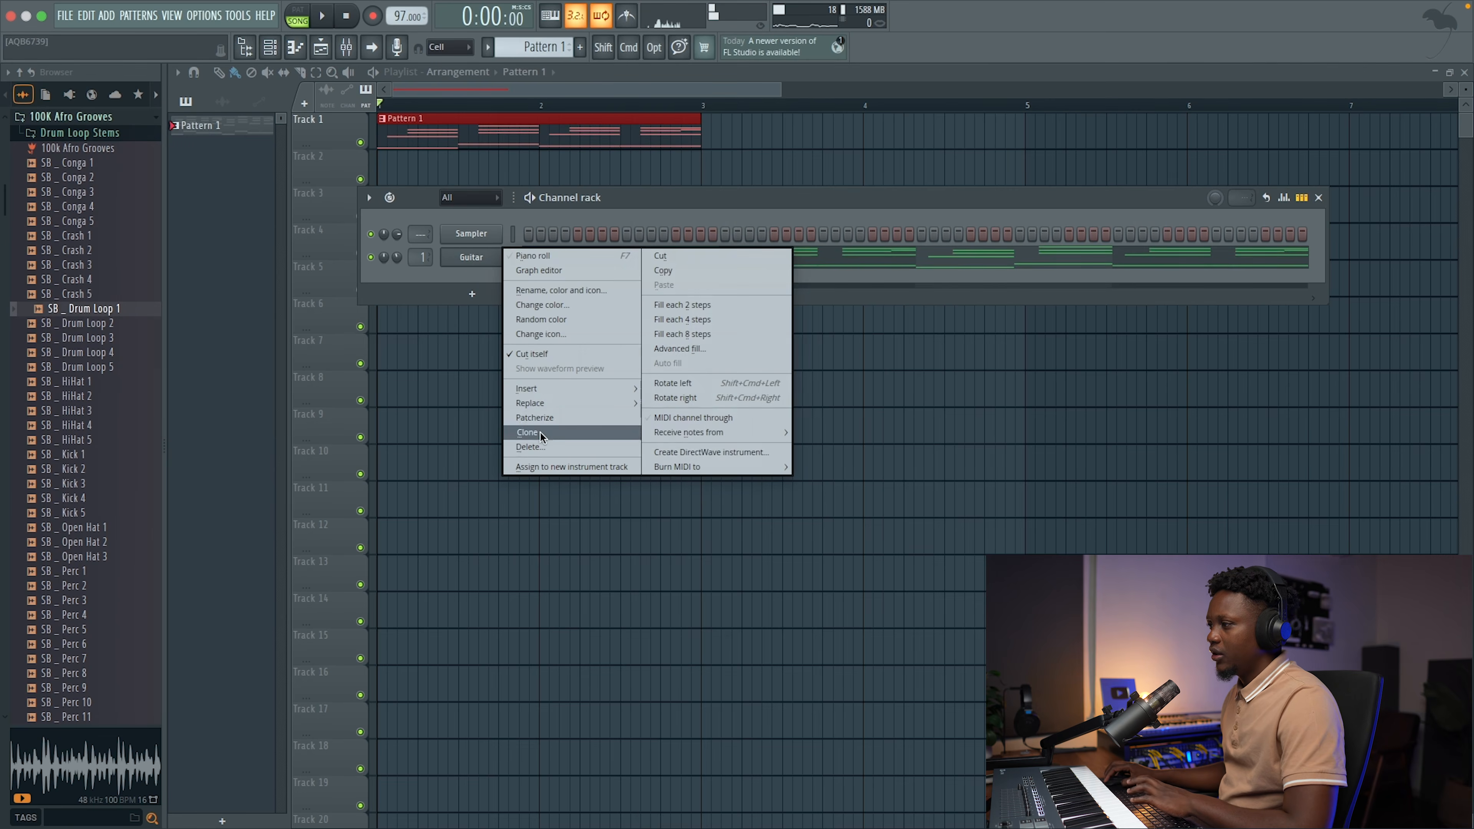
{"action": "left_click", "coordinate": [528, 433]}
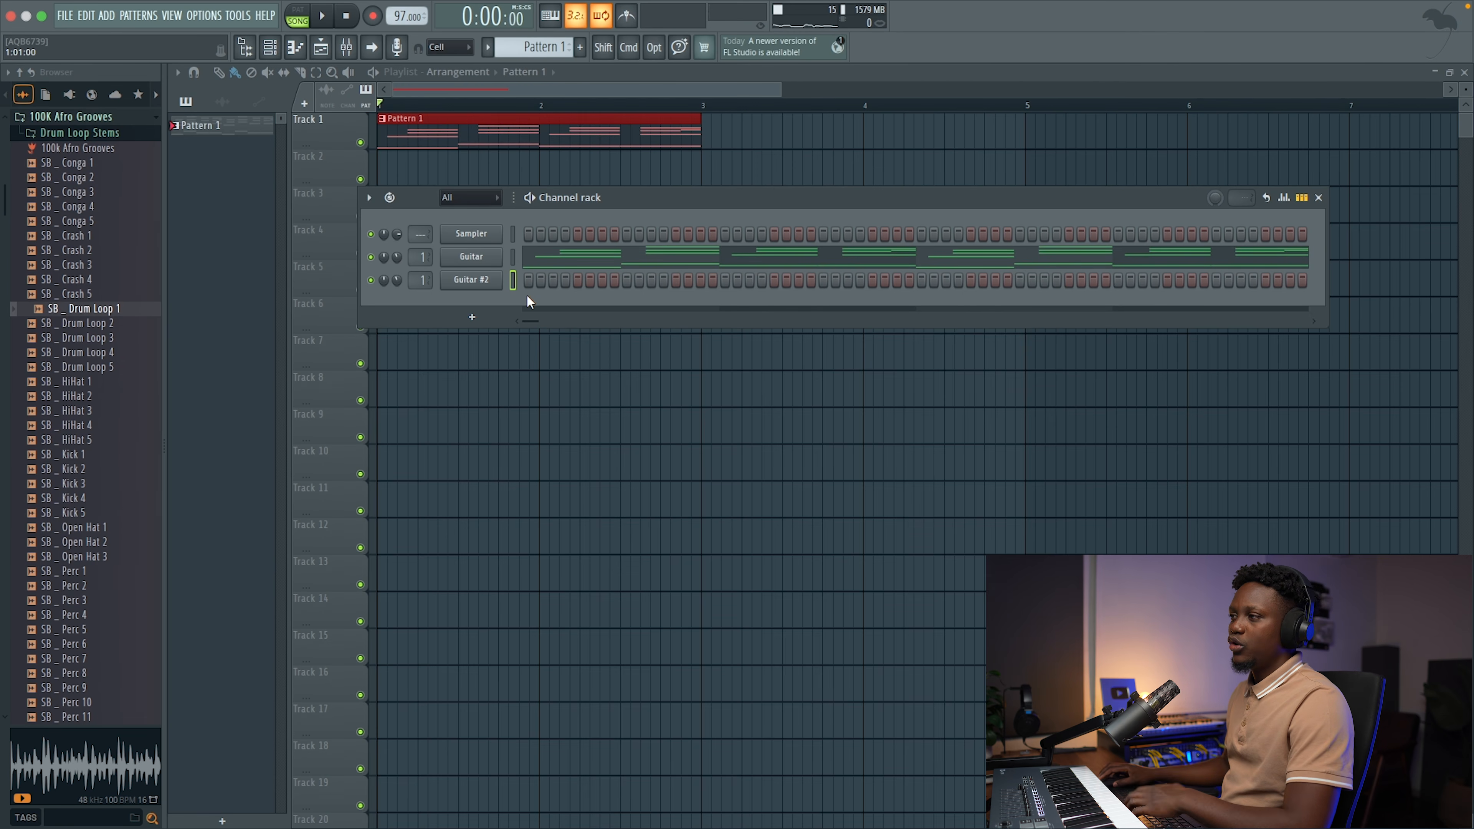
{"action": "right_click", "coordinate": [485, 284]}
{"action": "left_click", "coordinate": [475, 281]}
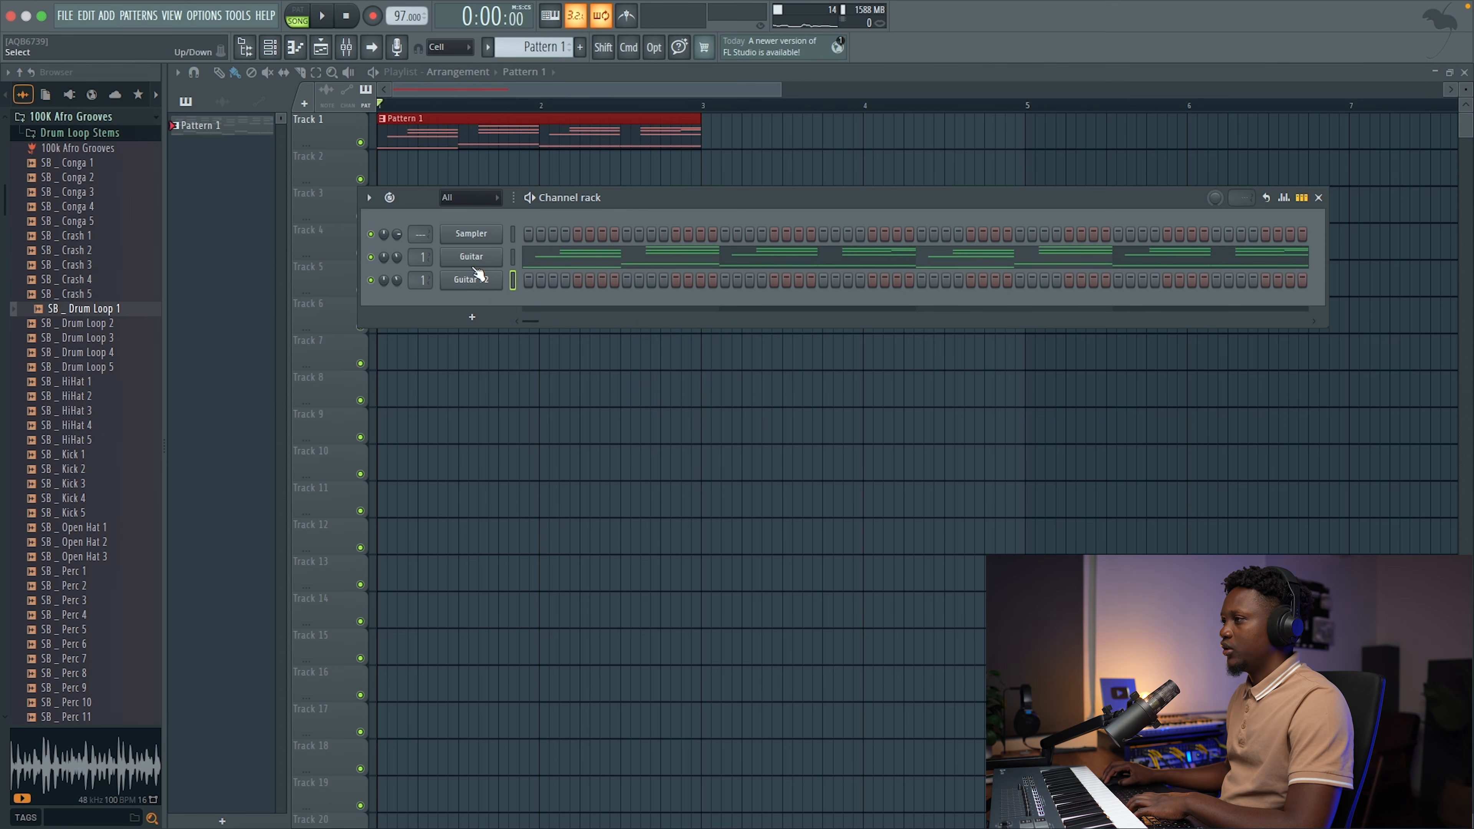
{"action": "left_click", "coordinate": [468, 285]}
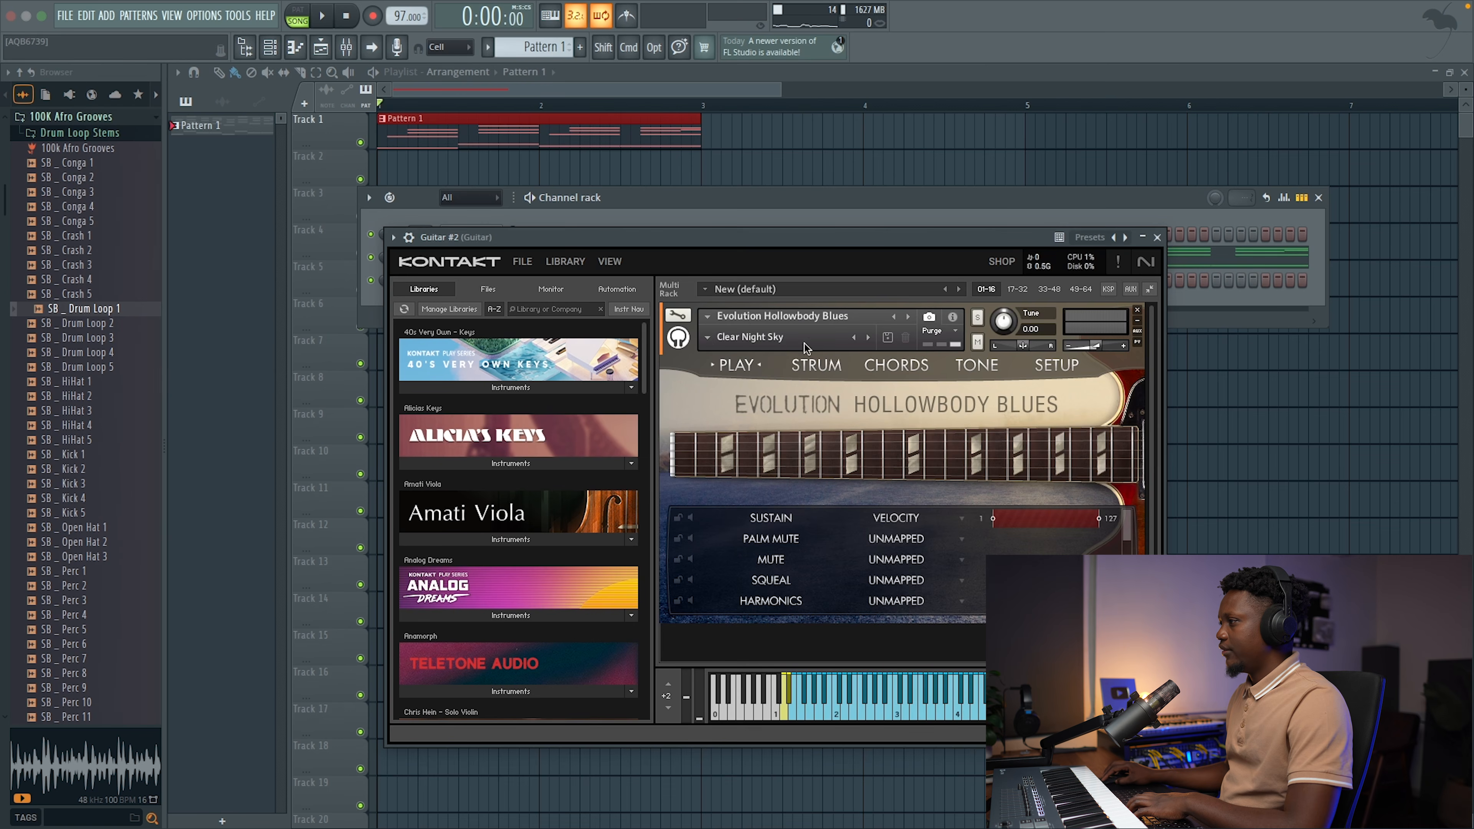
{"action": "mouse_move", "coordinate": [792, 357]}
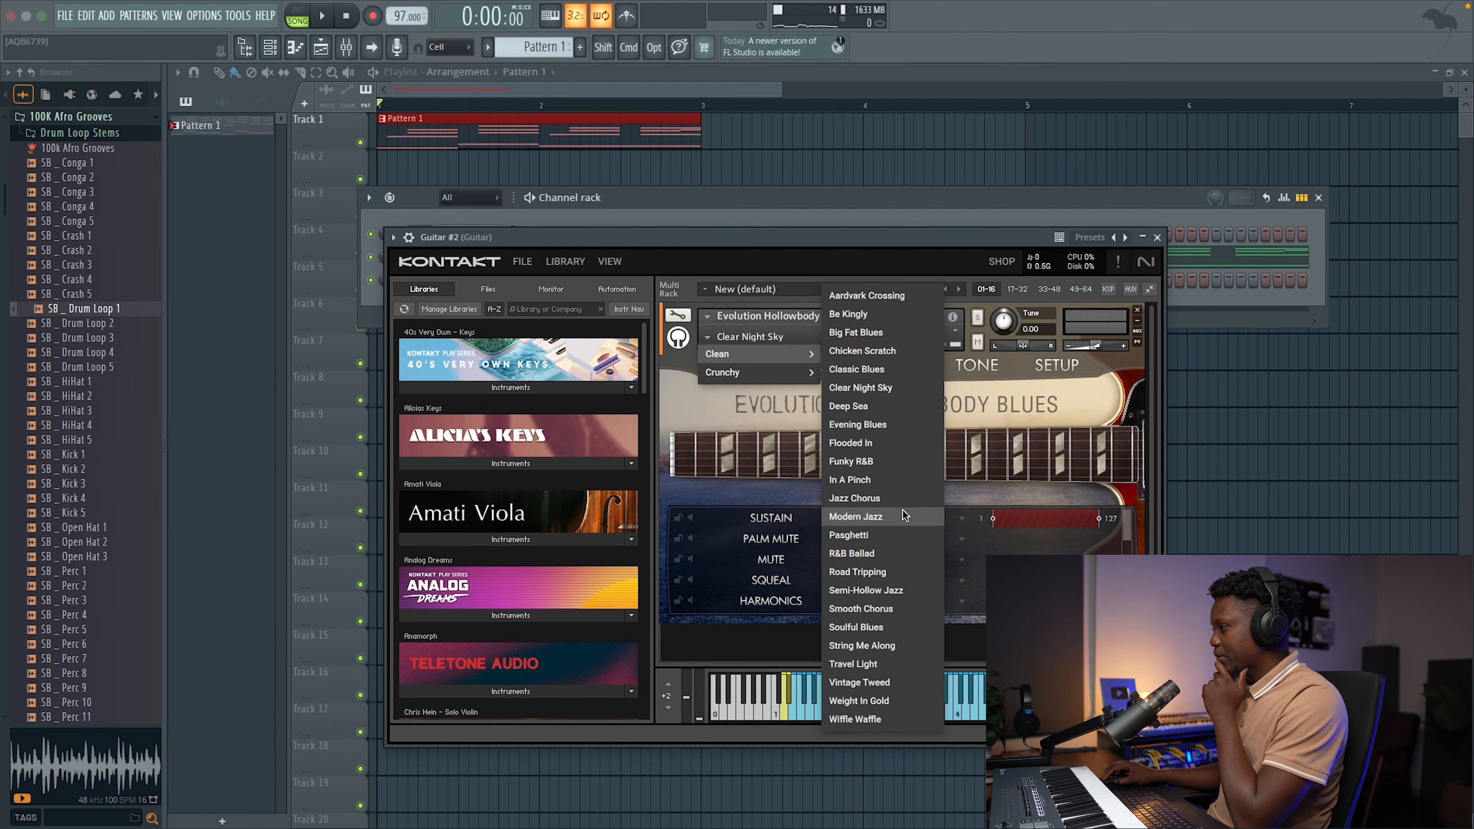
{"action": "left_click", "coordinate": [871, 499]}
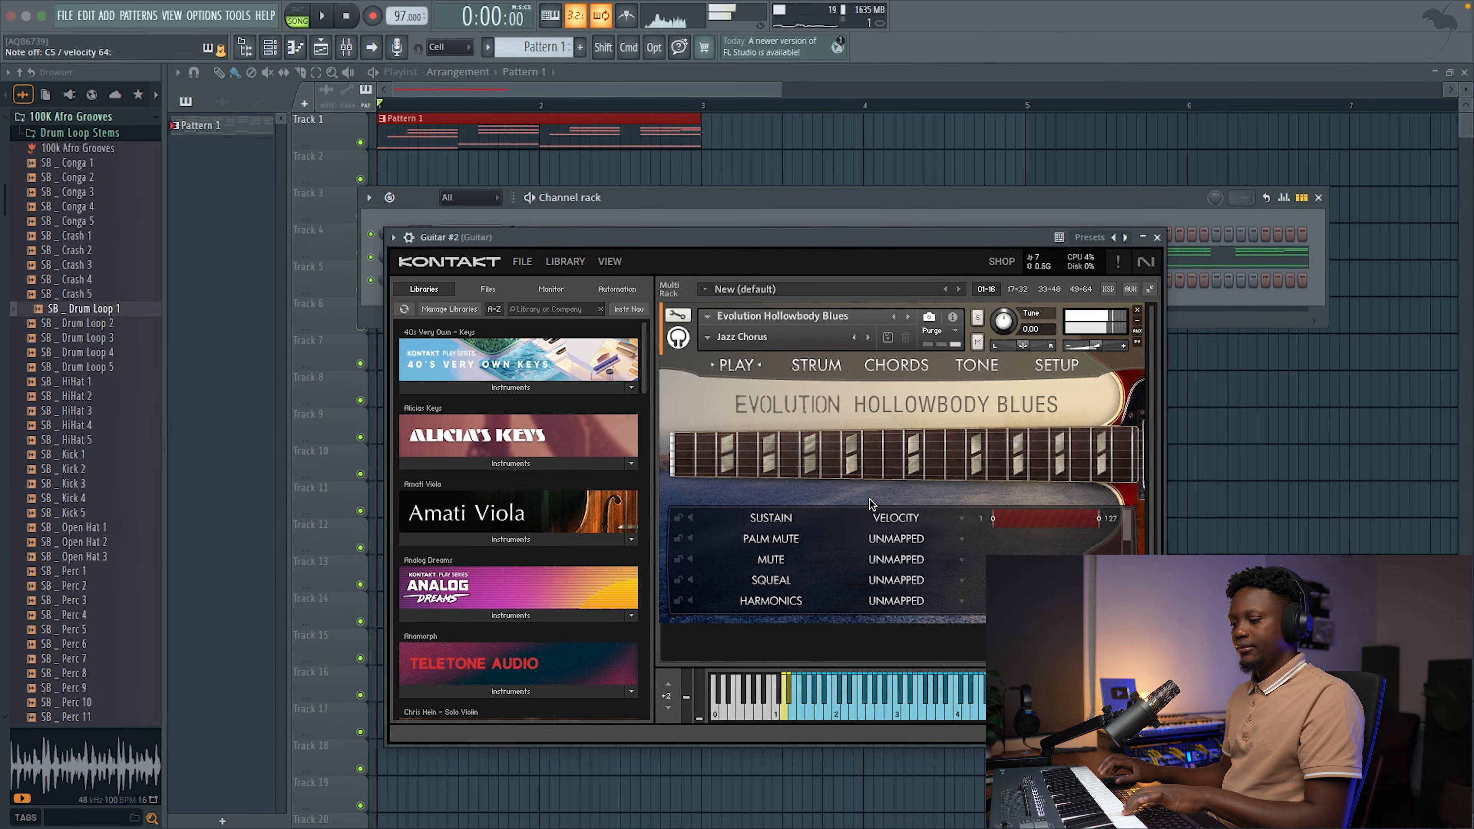
{"action": "left_click", "coordinate": [1156, 238]}
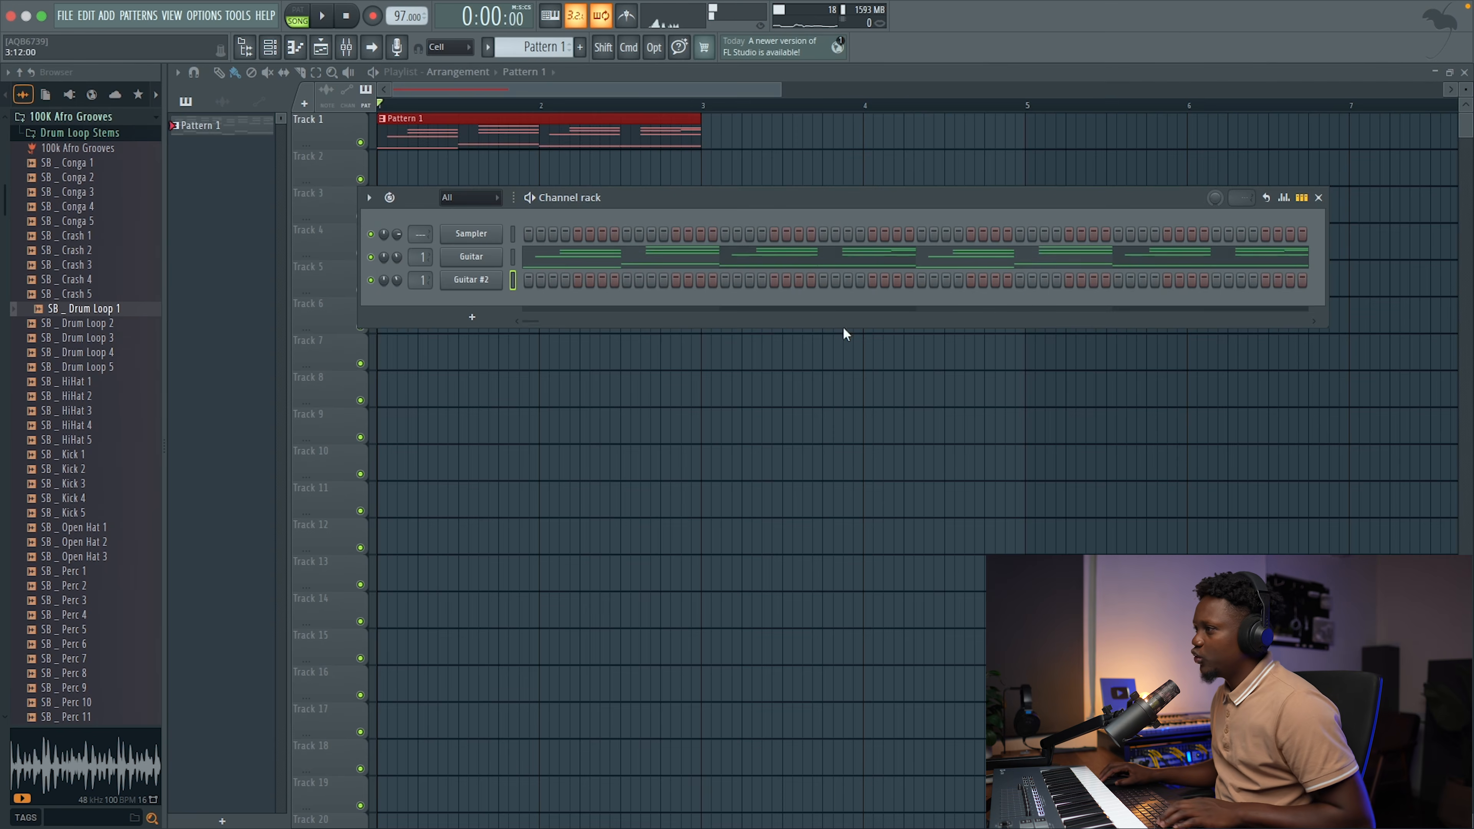
- Open the cloned guitar's piano roll and play the pattern to try out a second part
{"action": "right_click", "coordinate": [471, 281]}
{"action": "left_click", "coordinate": [528, 279]}
{"action": "key", "text": "space"}
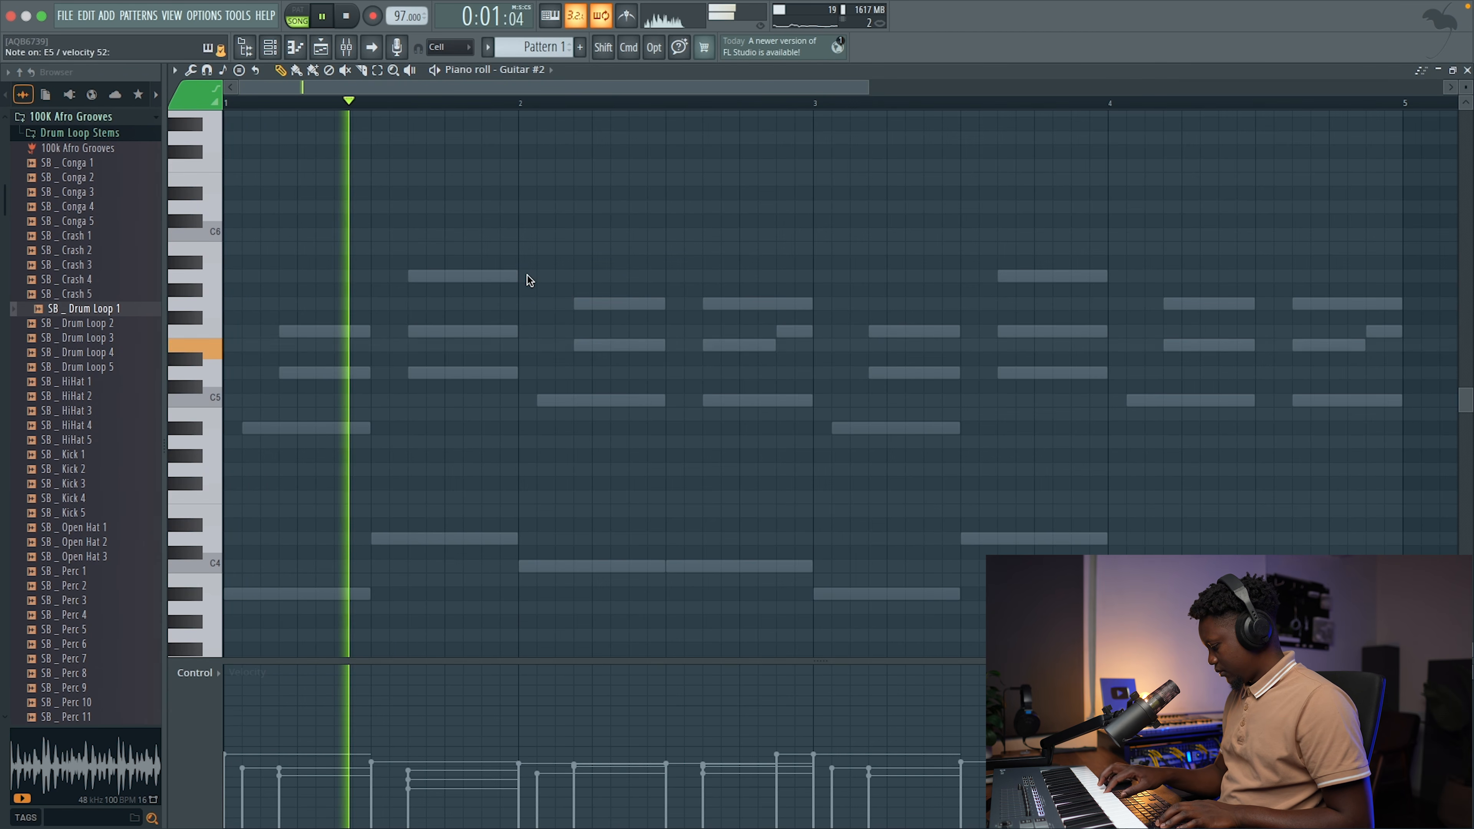
{"action": "key", "text": "space"}
{"action": "key", "text": "space"}
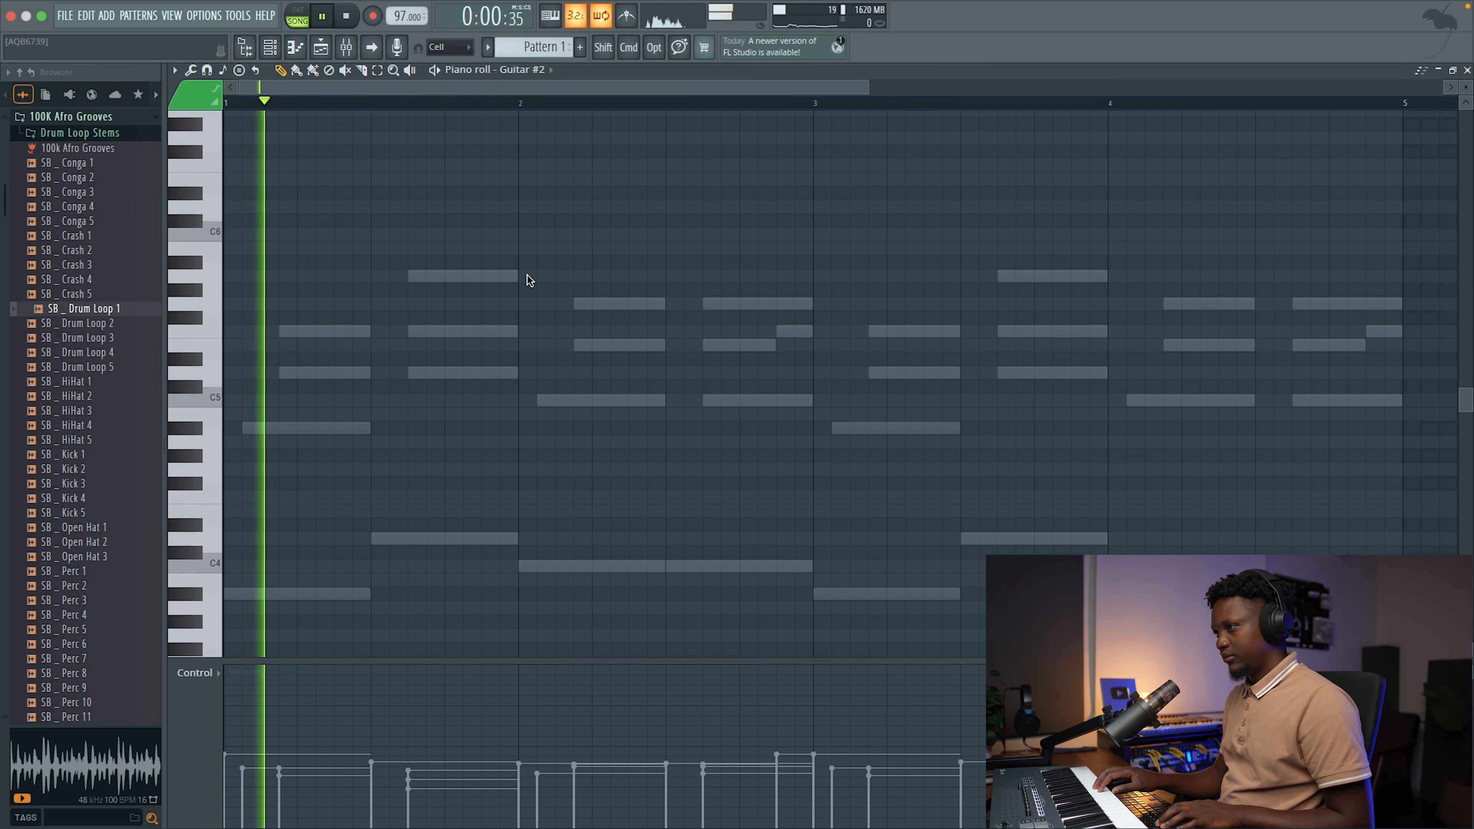
- Place two-step E5, F5 and D5 notes at steps 7, 8 and 10 of bar 1 while listening to the pattern
{"action": "key", "text": "space"}
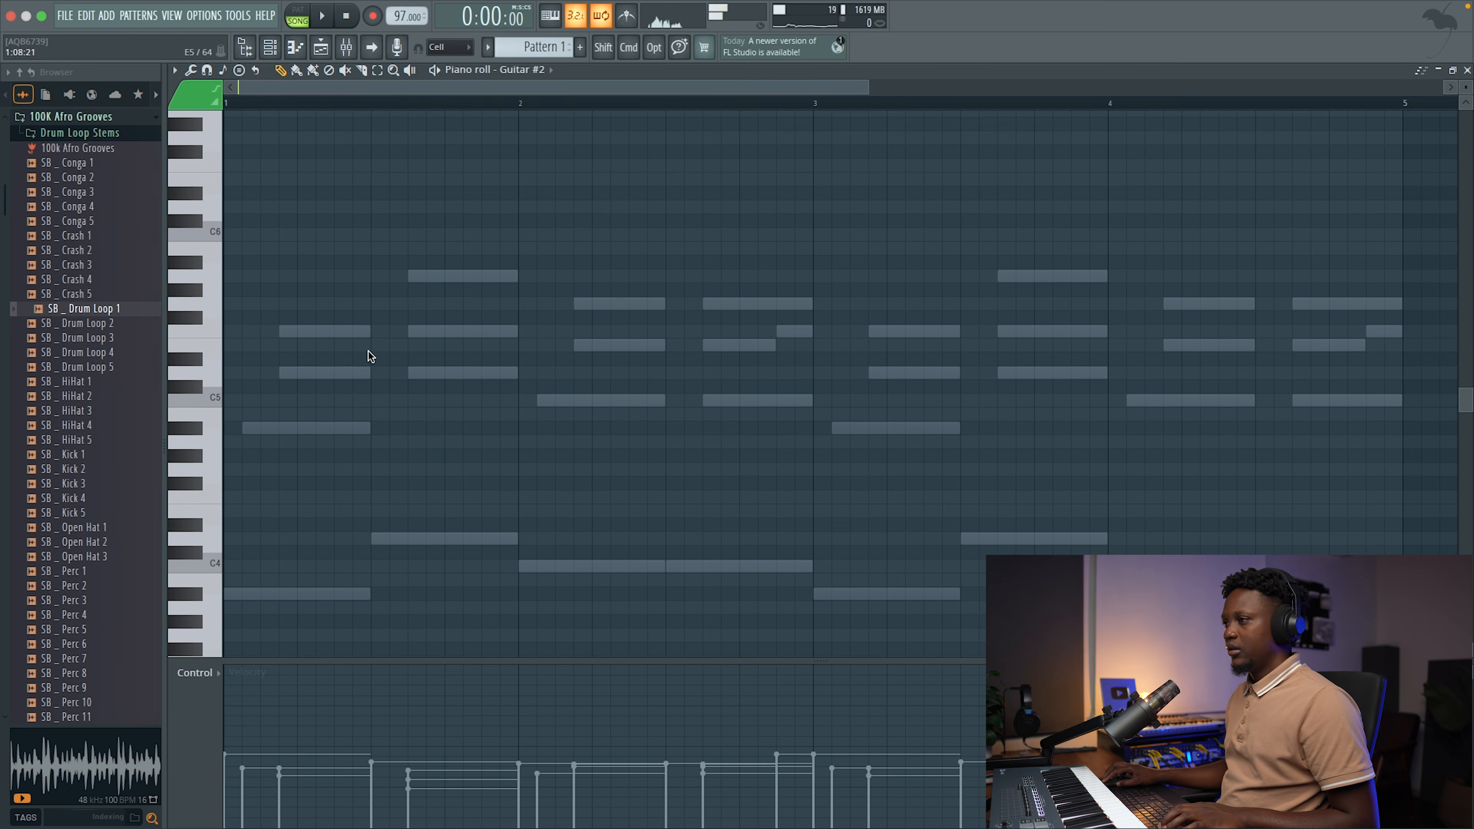
{"action": "key", "text": "space"}
{"action": "key", "text": "space"}
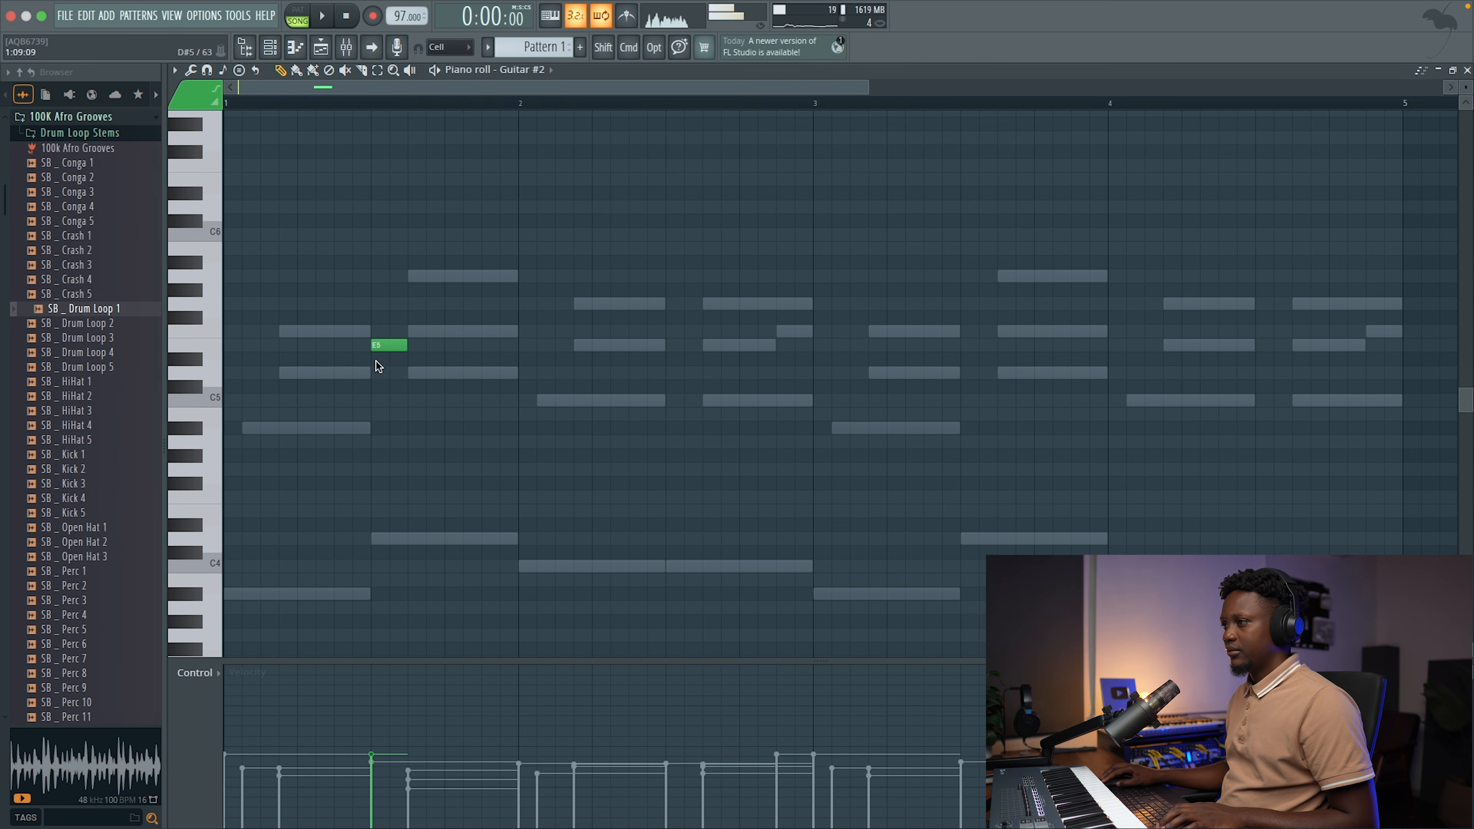
{"action": "key", "text": "space"}
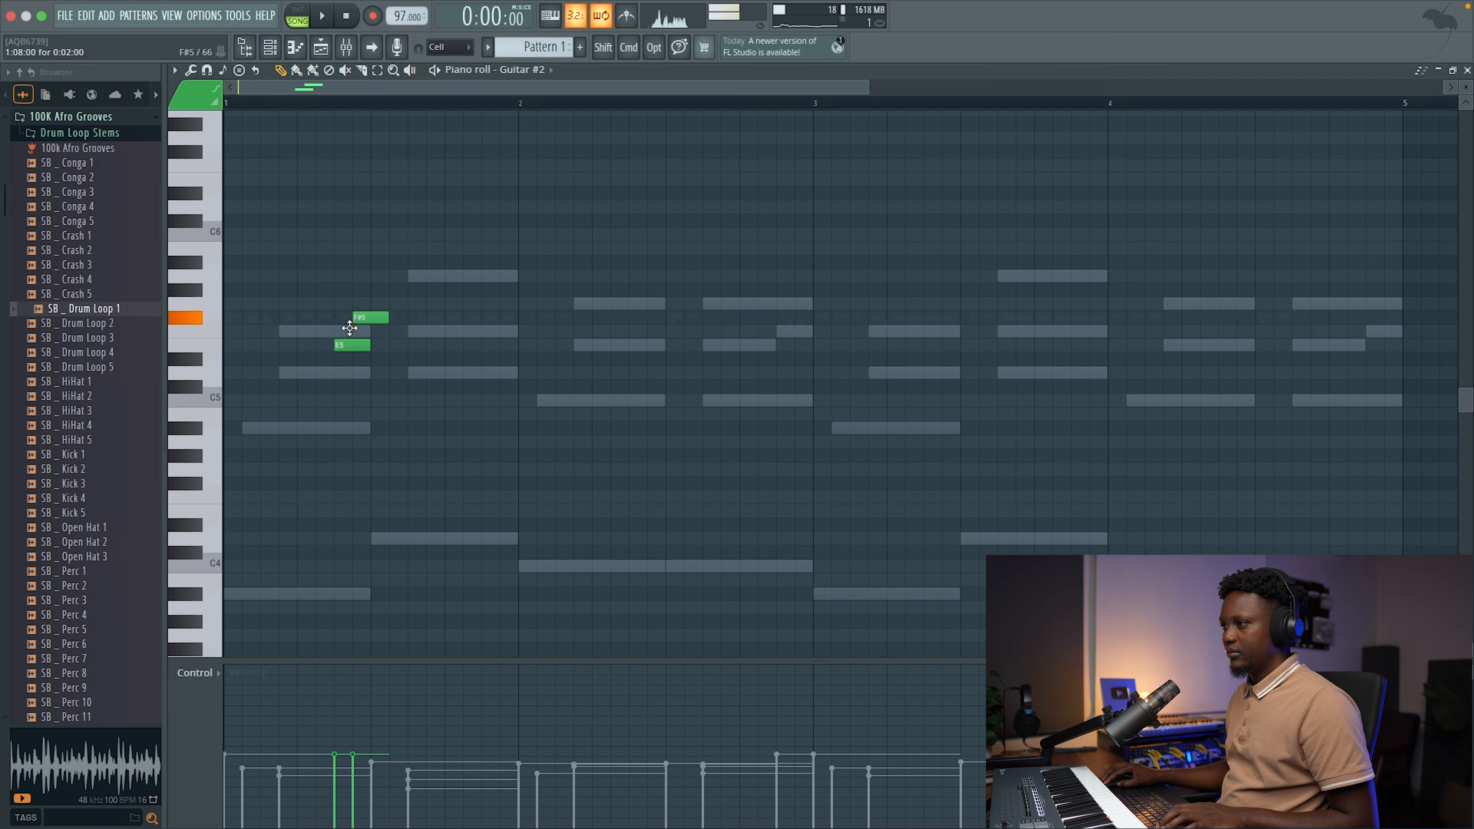
{"action": "key", "text": "space"}
{"action": "left_click", "coordinate": [406, 373]}
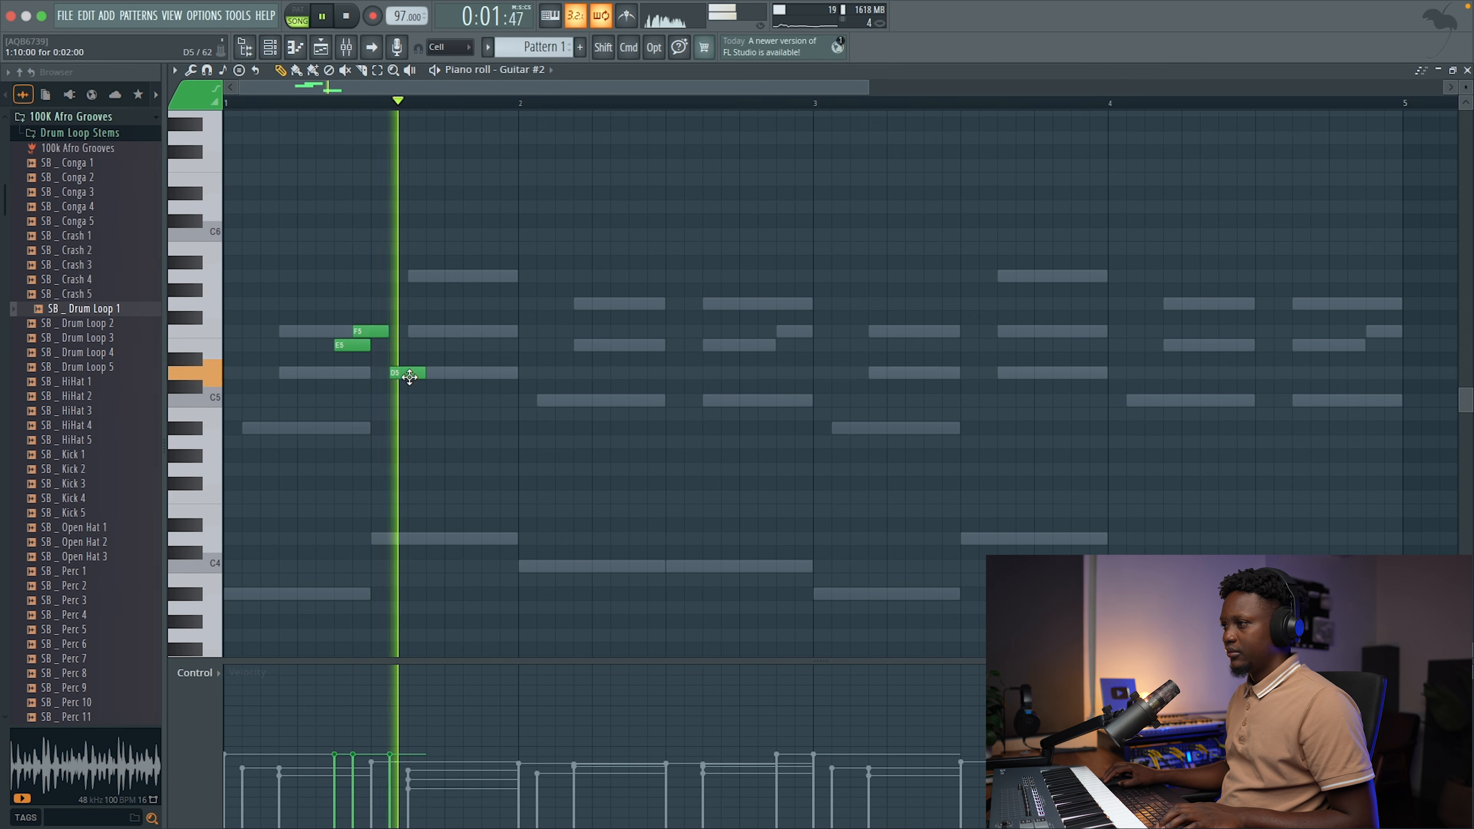
- Shift the F5 note to step 9 and D5 to step 11, and lengthen D5 to three steps while listening
{"action": "key", "text": "space"}
{"action": "left_click_drag", "start_coordinate": [361, 345], "coordinate": [456, 371]}
{"action": "key", "text": "space"}
{"action": "key", "text": "space"}
{"action": "key", "text": "space"}
{"action": "key", "text": "space"}
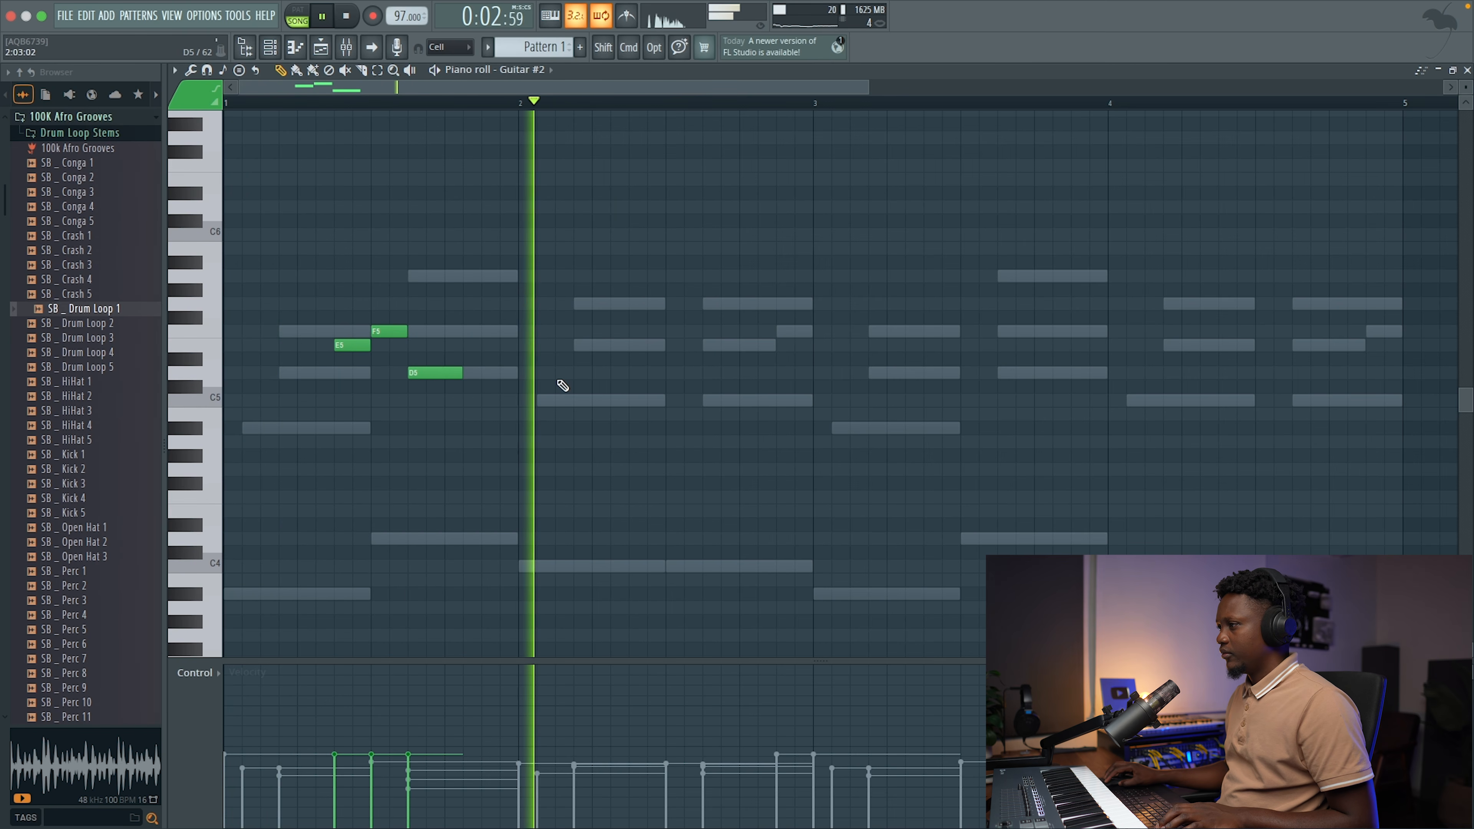
{"action": "key", "text": "space"}
- Duplicate the bar 1 riff into bar 2 with its last note lowered to C5, and repeat the two bars across bars 3 and 4
{"action": "key", "text": "super+a"}
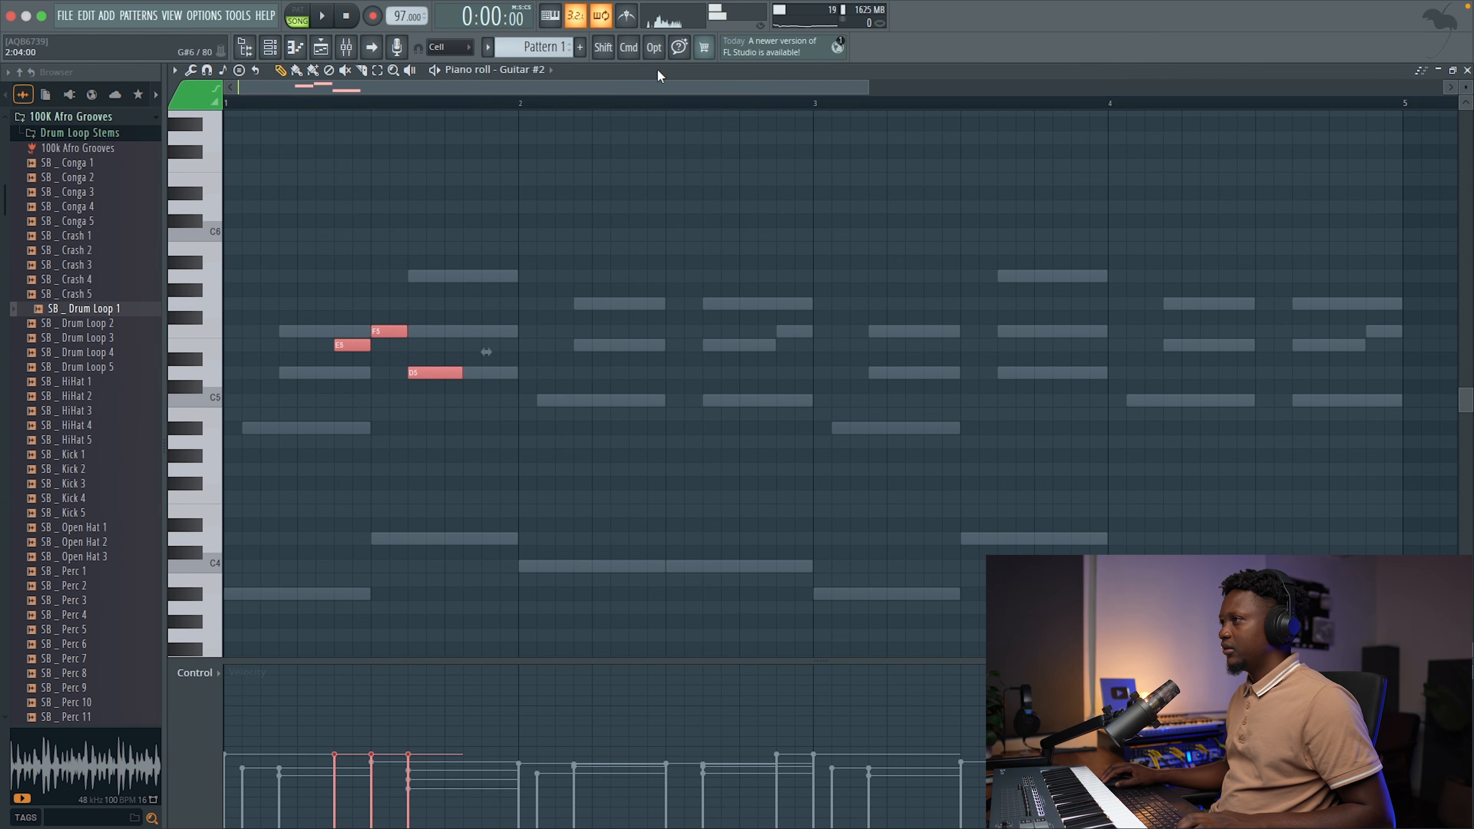
{"action": "key", "text": "space"}
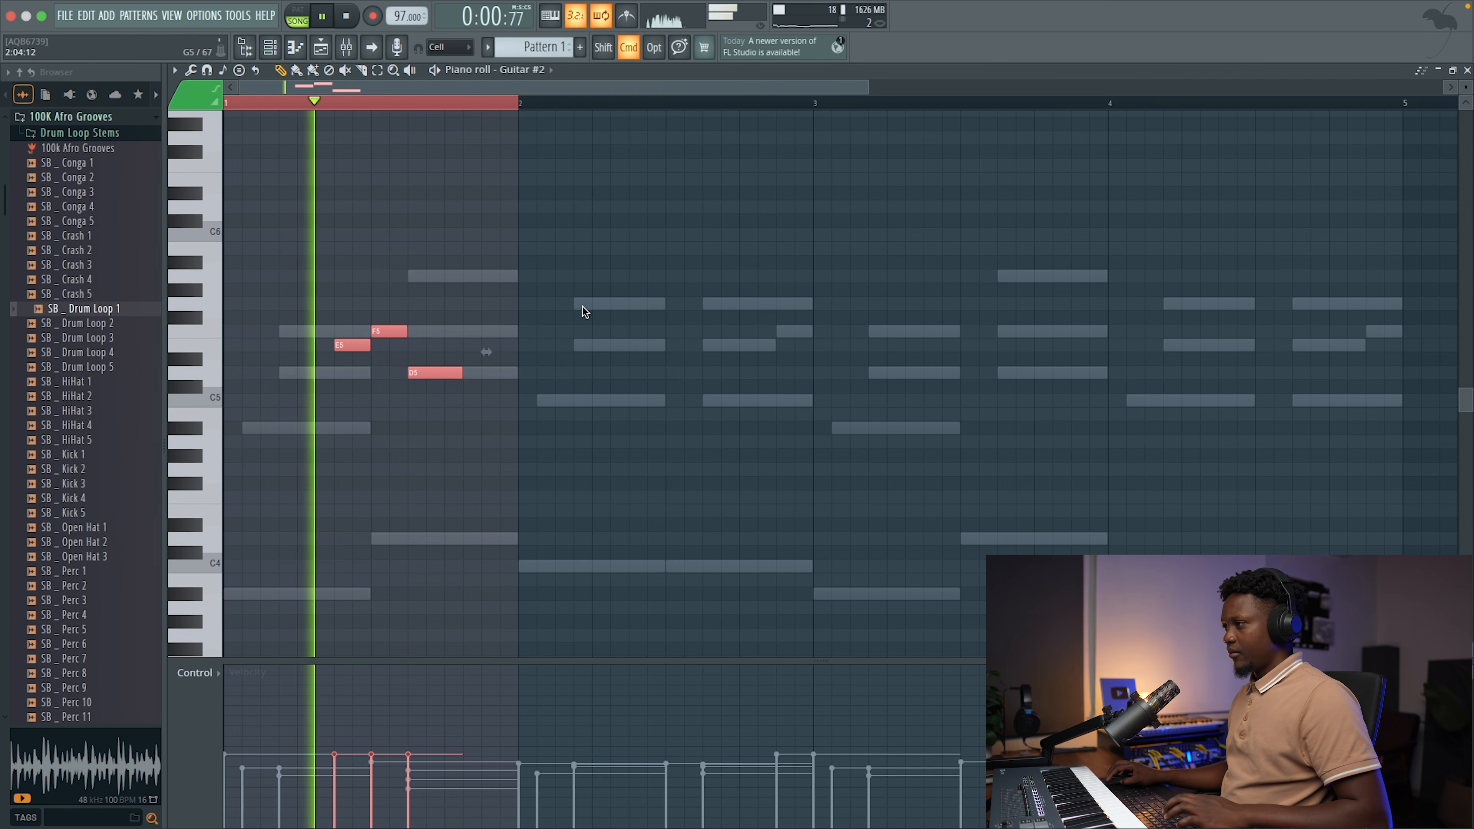
{"action": "key", "text": "super+b"}
{"action": "left_click", "coordinate": [889, 371]}
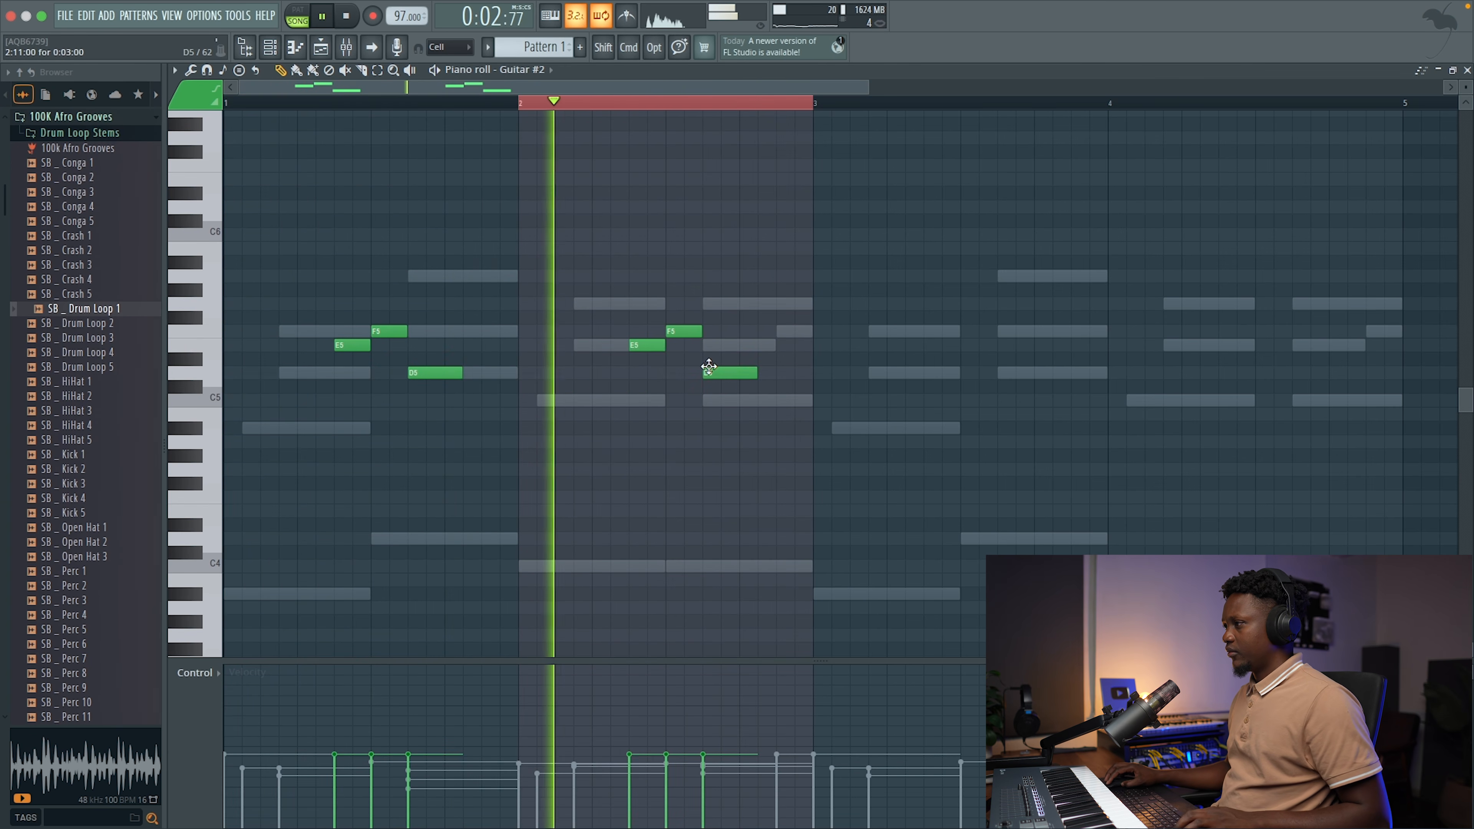
{"action": "left_click_drag", "start_coordinate": [715, 373], "coordinate": [715, 401]}
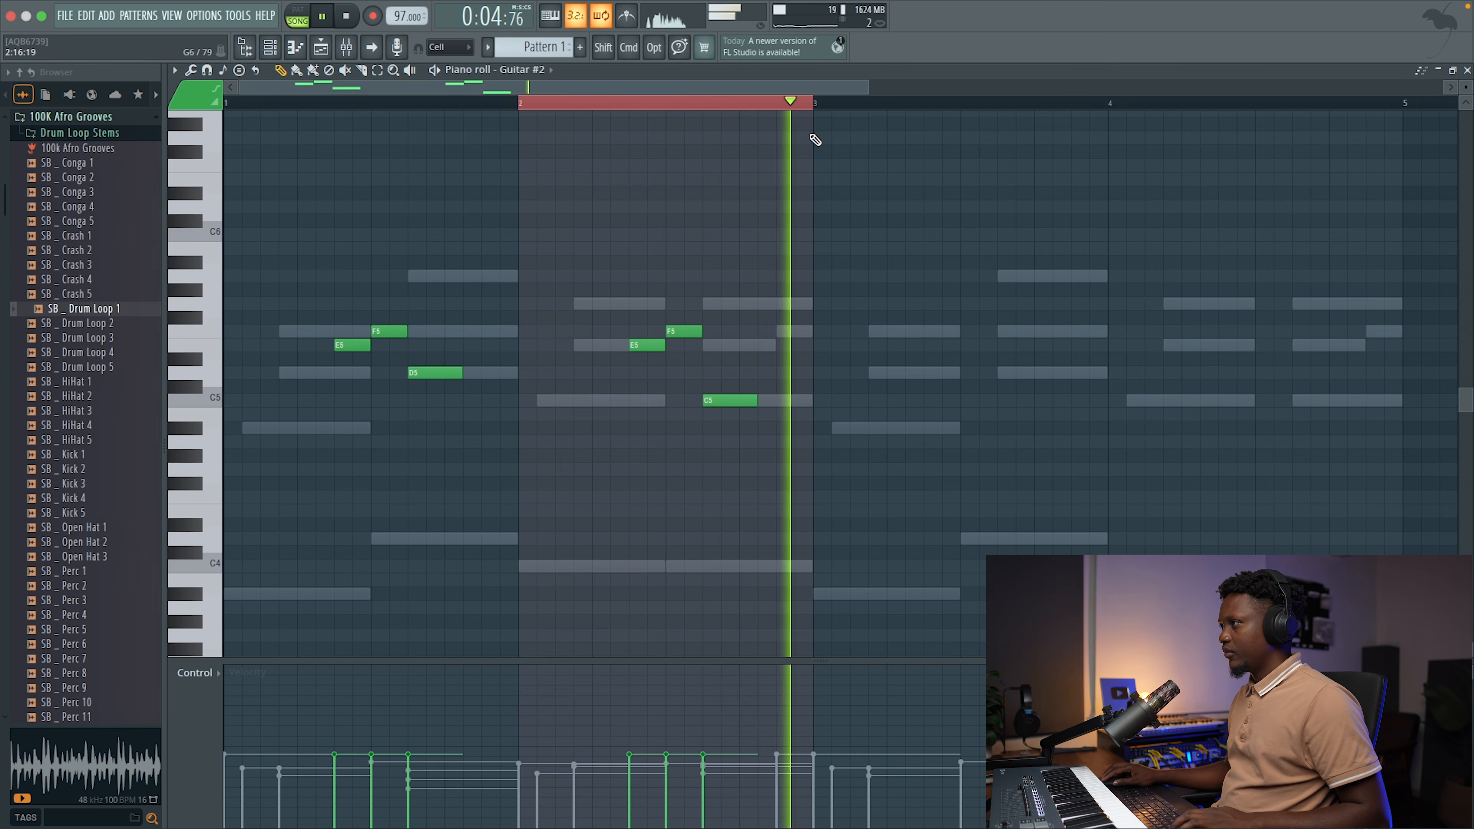
{"action": "key", "text": "super+a"}
{"action": "key", "text": "super+b"}
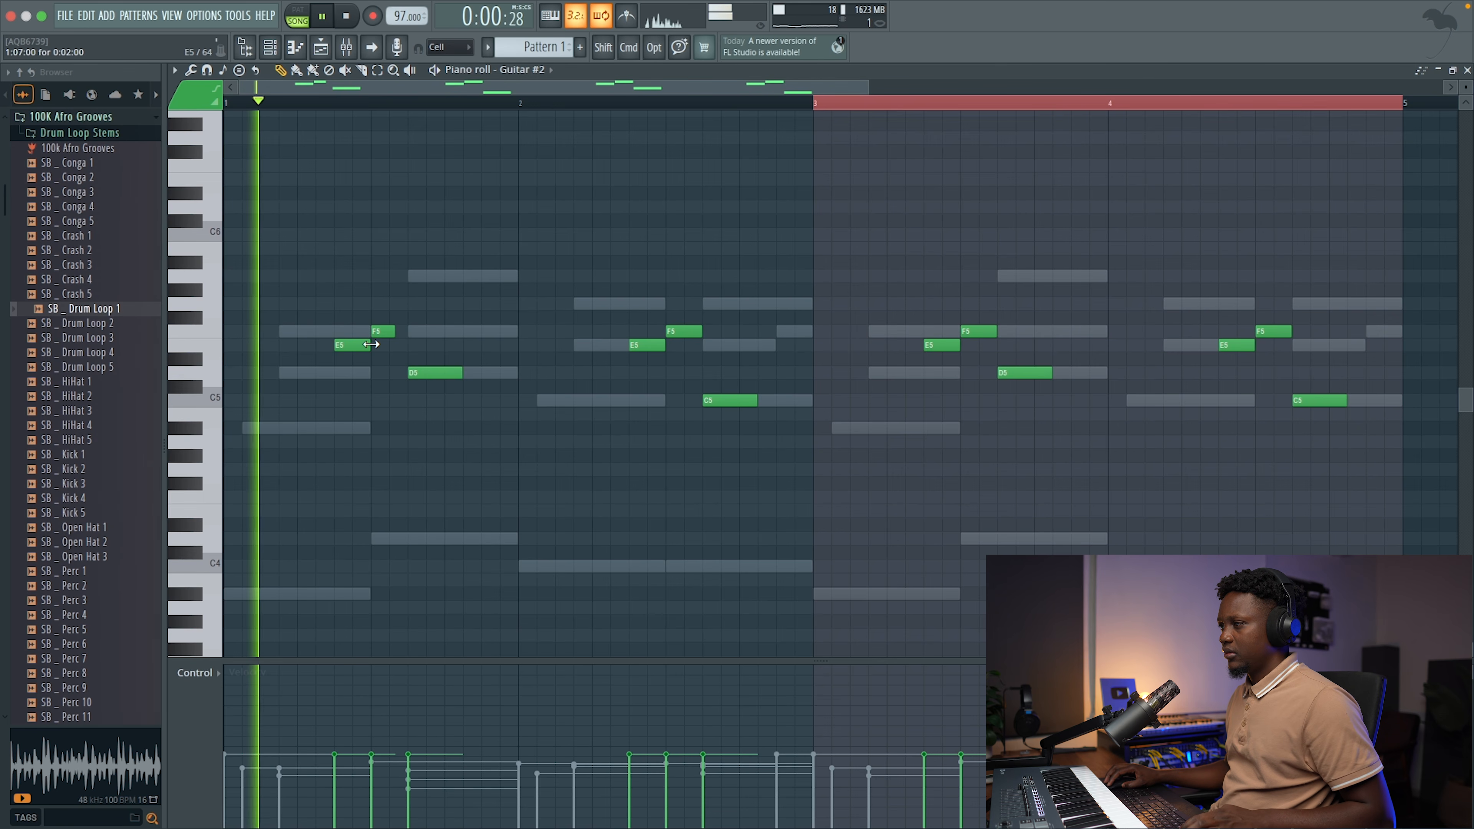
- Shorten the E5 and F5 notes in bar 1 and the E5 note in bar 2 while listening to the groove
{"action": "key", "text": "space"}
{"action": "left_click_drag", "start_coordinate": [369, 348], "coordinate": [363, 348]}
{"action": "key", "text": "space"}
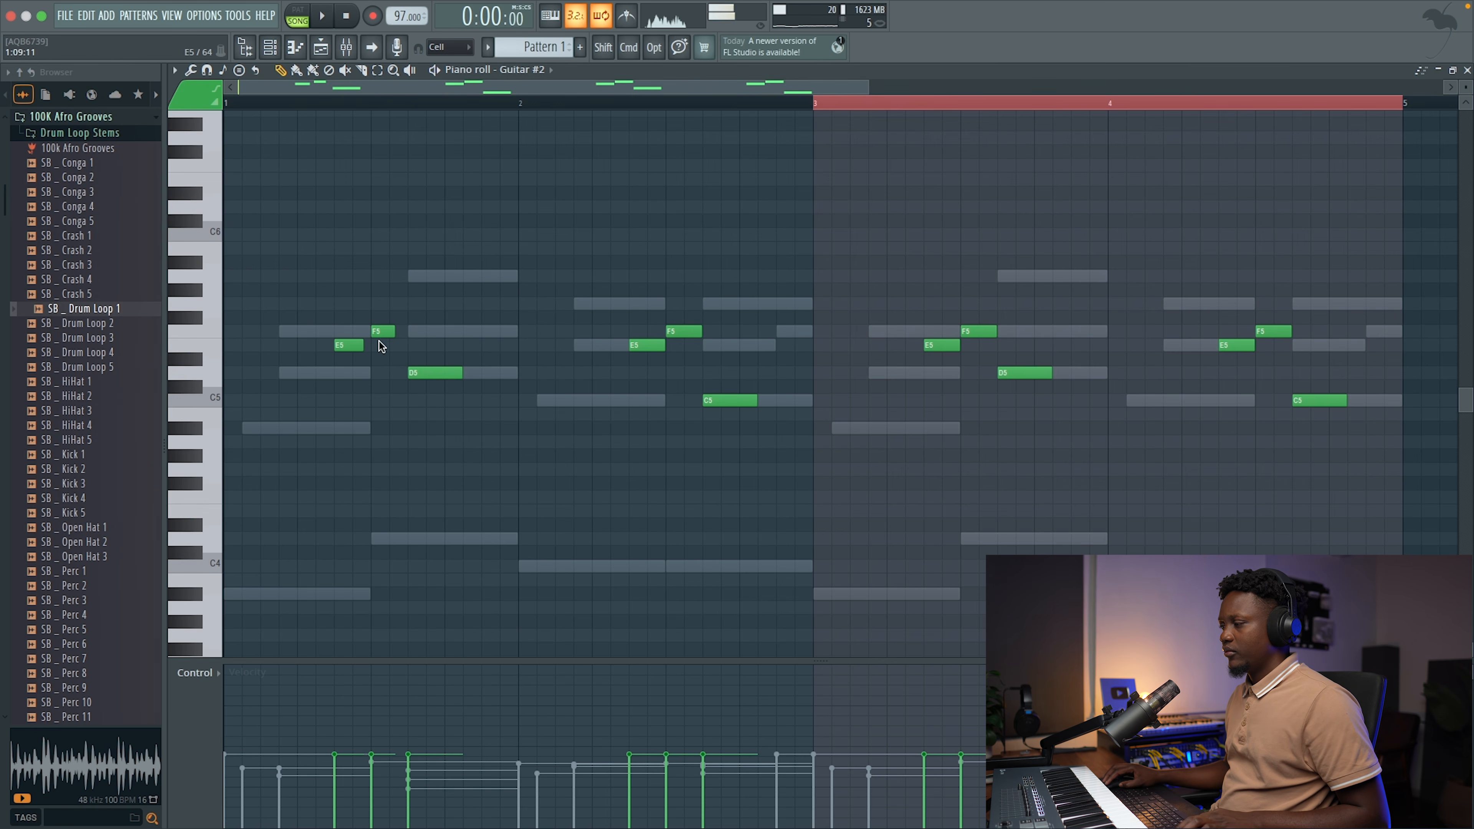
{"action": "left_click_drag", "start_coordinate": [664, 346], "coordinate": [651, 346]}
{"action": "key", "text": "space"}
{"action": "key", "text": "space"}
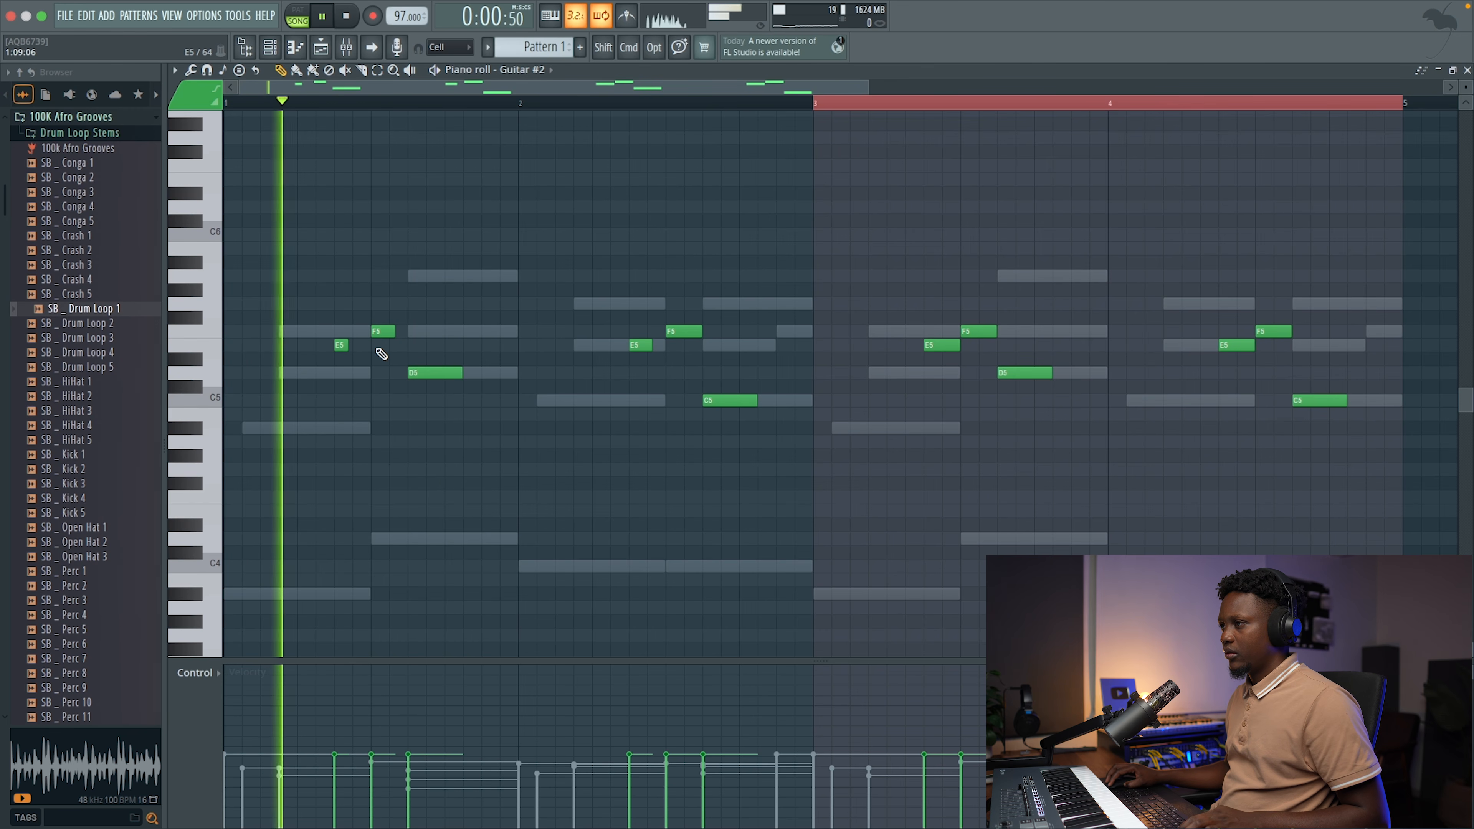
{"action": "key", "text": "space"}
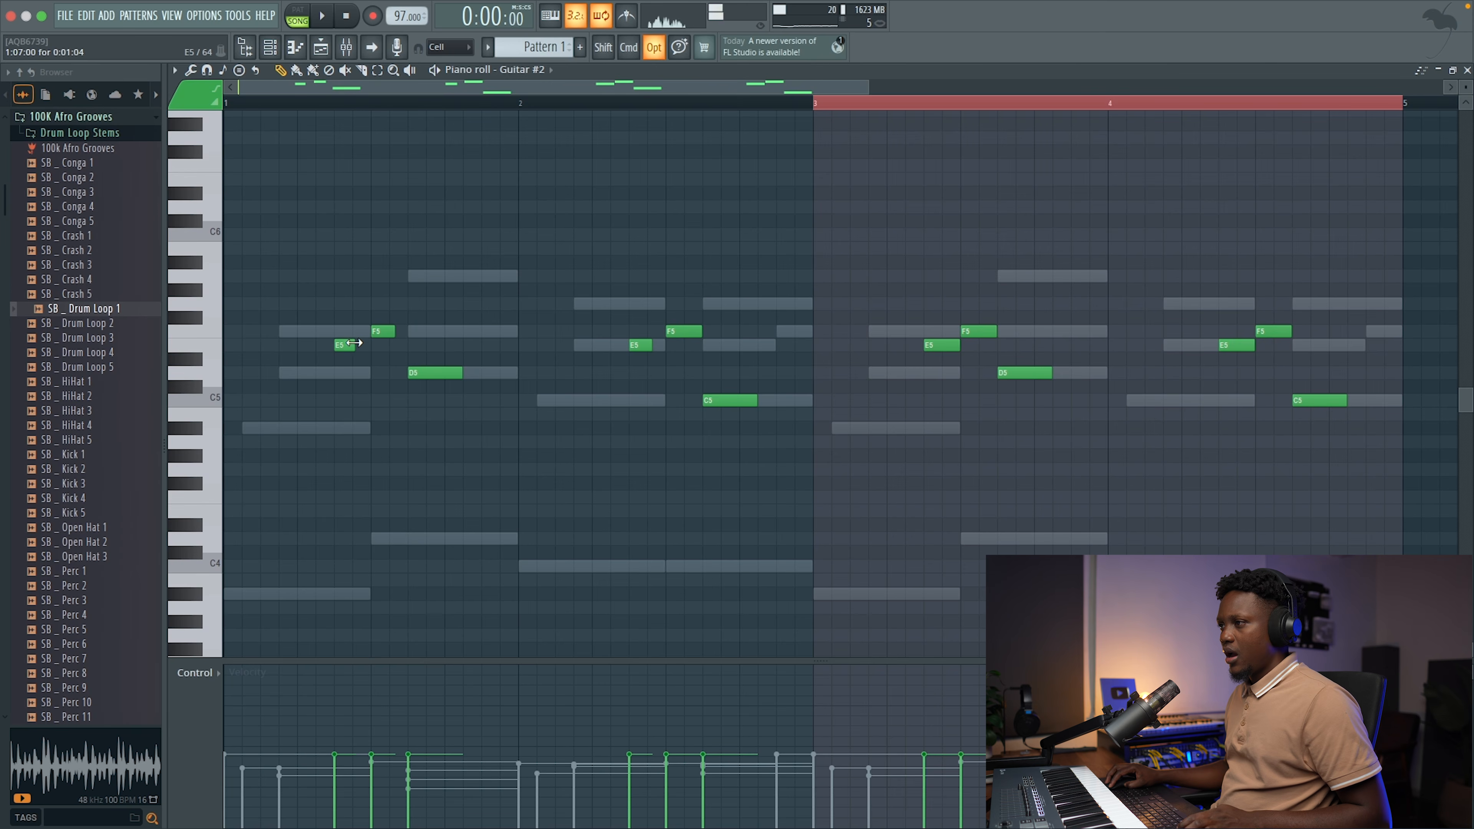
- Set bar 1's E5 length to 0:01:12 and trim the F5 notes in bars 1 and 2 to short stabs
{"action": "key", "text": "space"}
{"action": "left_click_drag", "start_coordinate": [383, 337], "coordinate": [360, 348]}
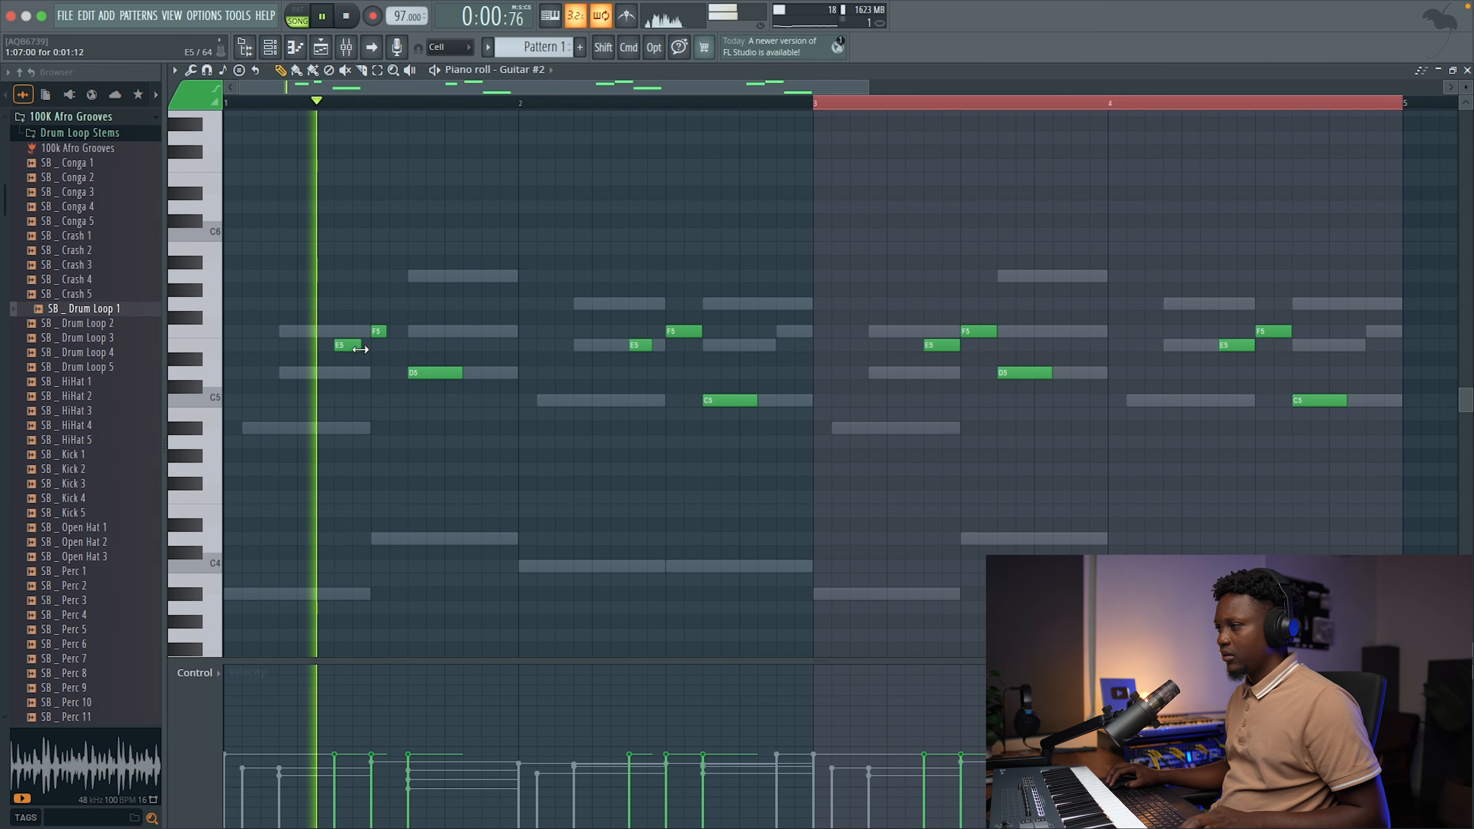
{"action": "left_click_drag", "start_coordinate": [700, 332], "coordinate": [676, 332]}
{"action": "key", "text": "space"}
- Replace the notes in bars 3 and 4 with a copy of the trimmed bars 1 and 2, and close the piano roll
{"action": "left_click_drag", "start_coordinate": [1377, 475], "coordinate": [937, 331]}
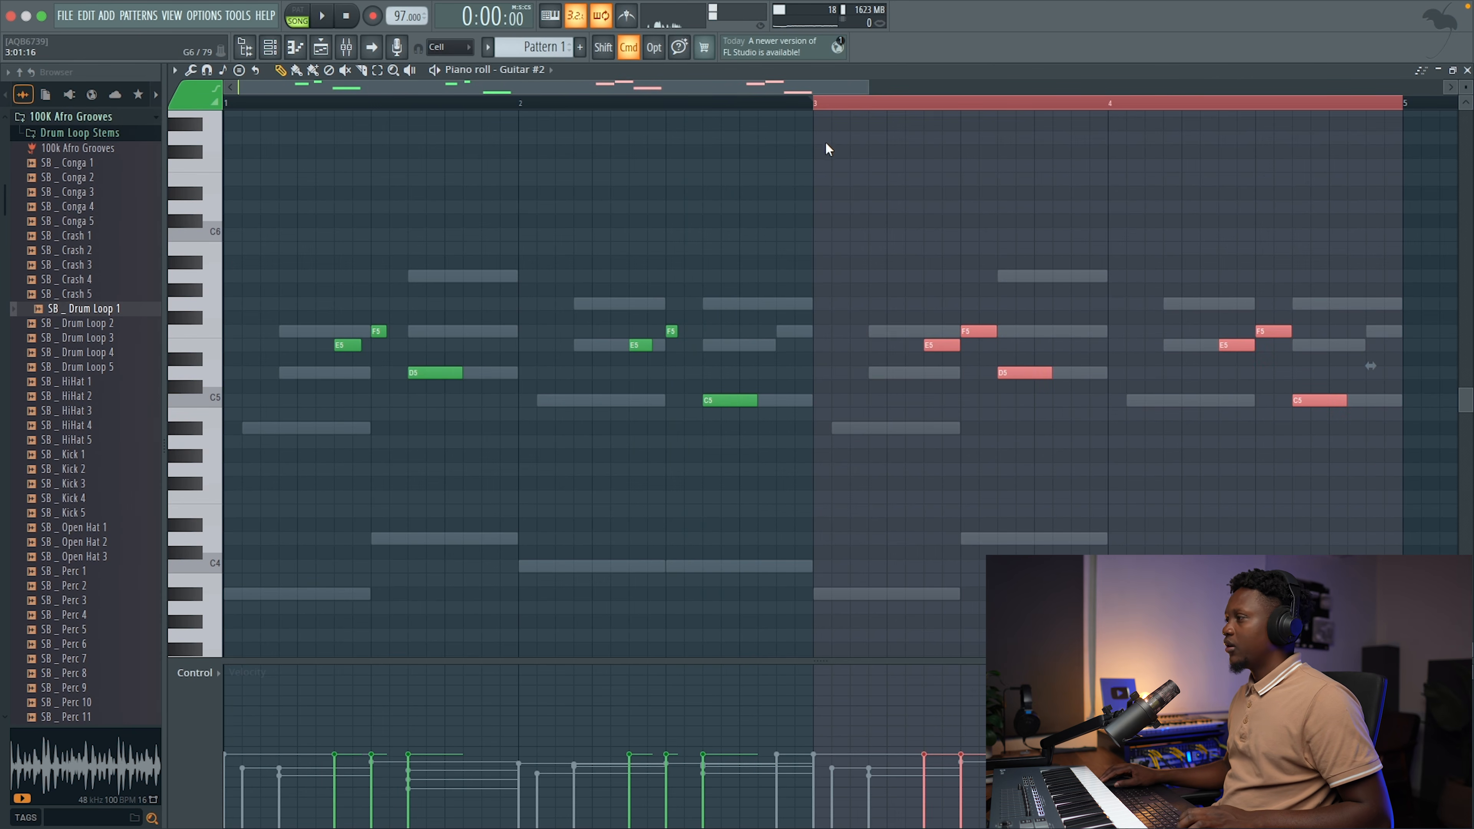
{"action": "key", "text": "Delete"}
{"action": "key", "text": "super+a"}
{"action": "key", "text": "super+b"}
{"action": "key", "text": "space"}
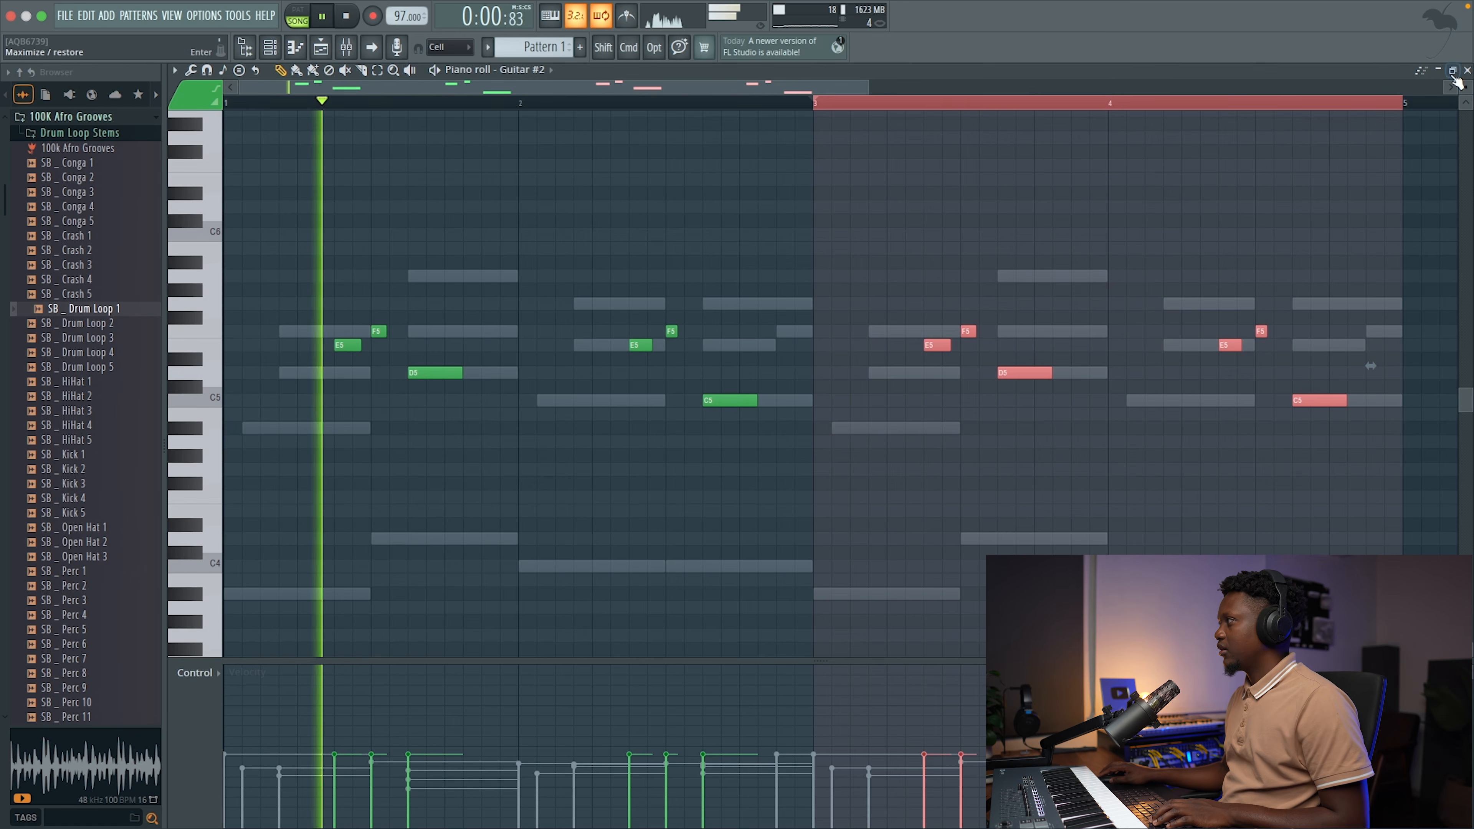
{"action": "left_click", "coordinate": [1465, 70]}
{"action": "key", "text": "space"}
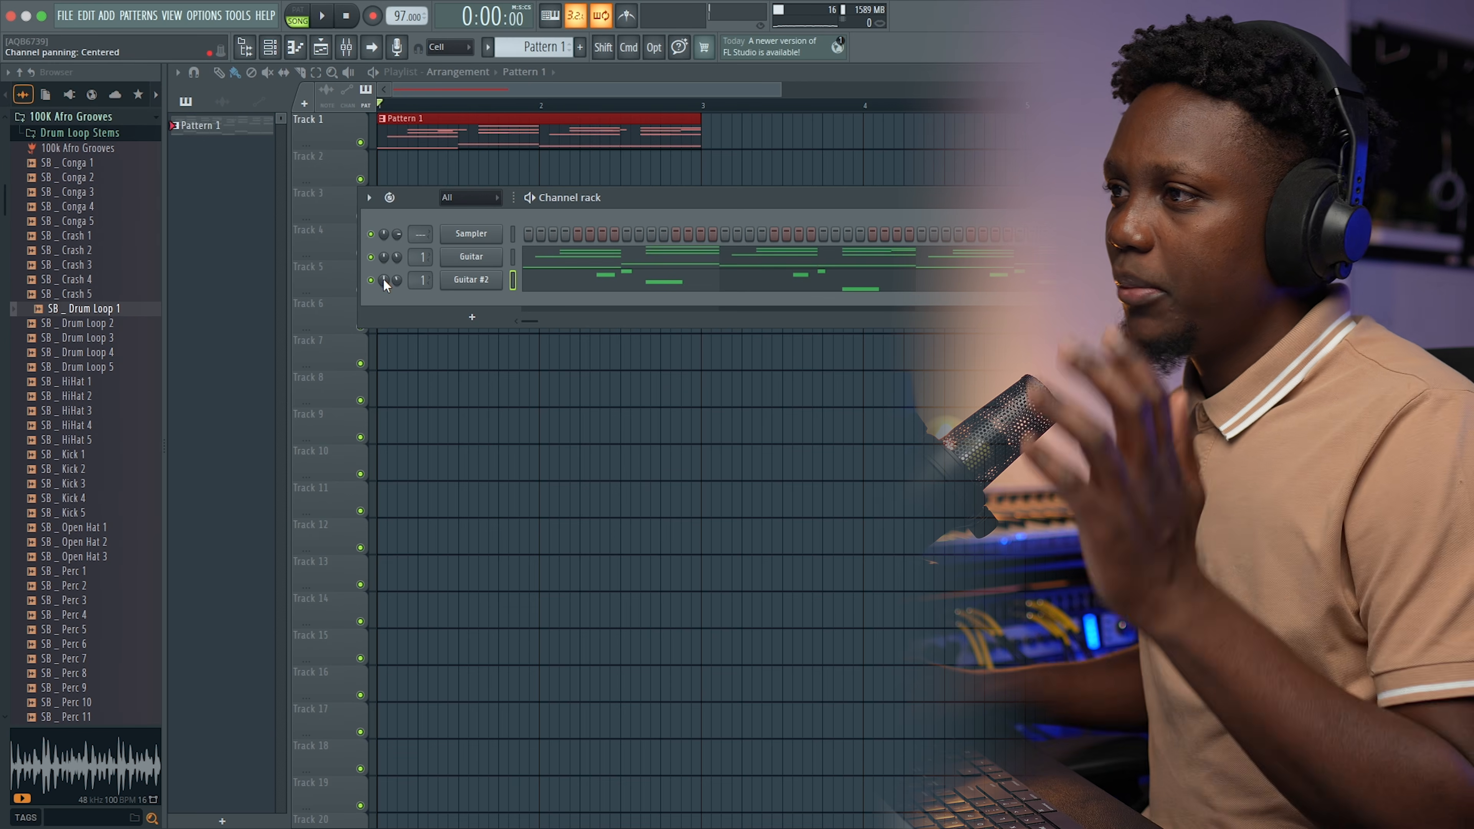
- Clone the Guitar #2 channel and open the clone's piano roll, playing the pattern to try out a third part
{"action": "left_click_drag", "start_coordinate": [384, 282], "coordinate": [458, 293]}
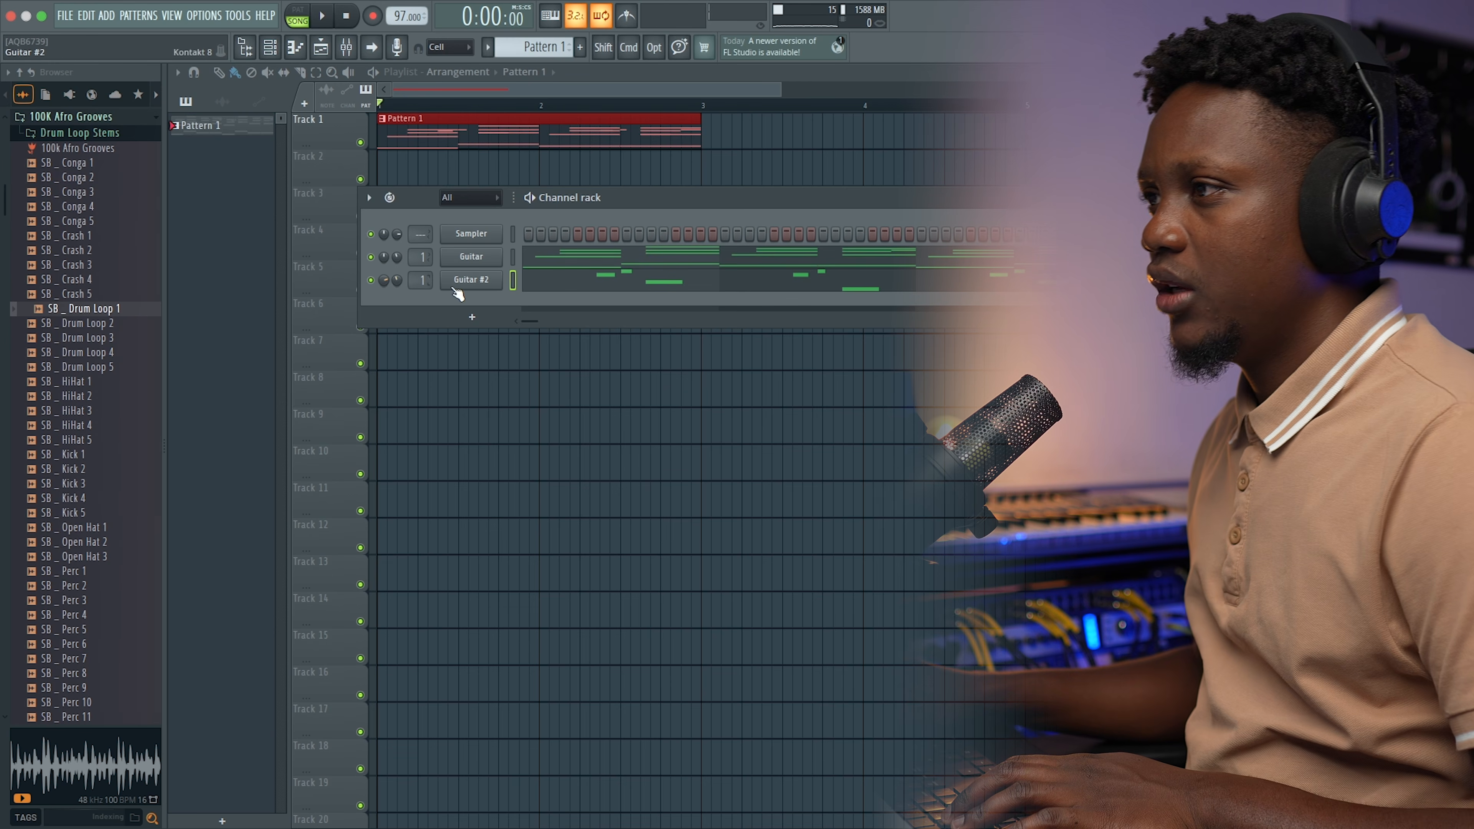
{"action": "right_click", "coordinate": [458, 293]}
{"action": "left_click", "coordinate": [527, 455]}
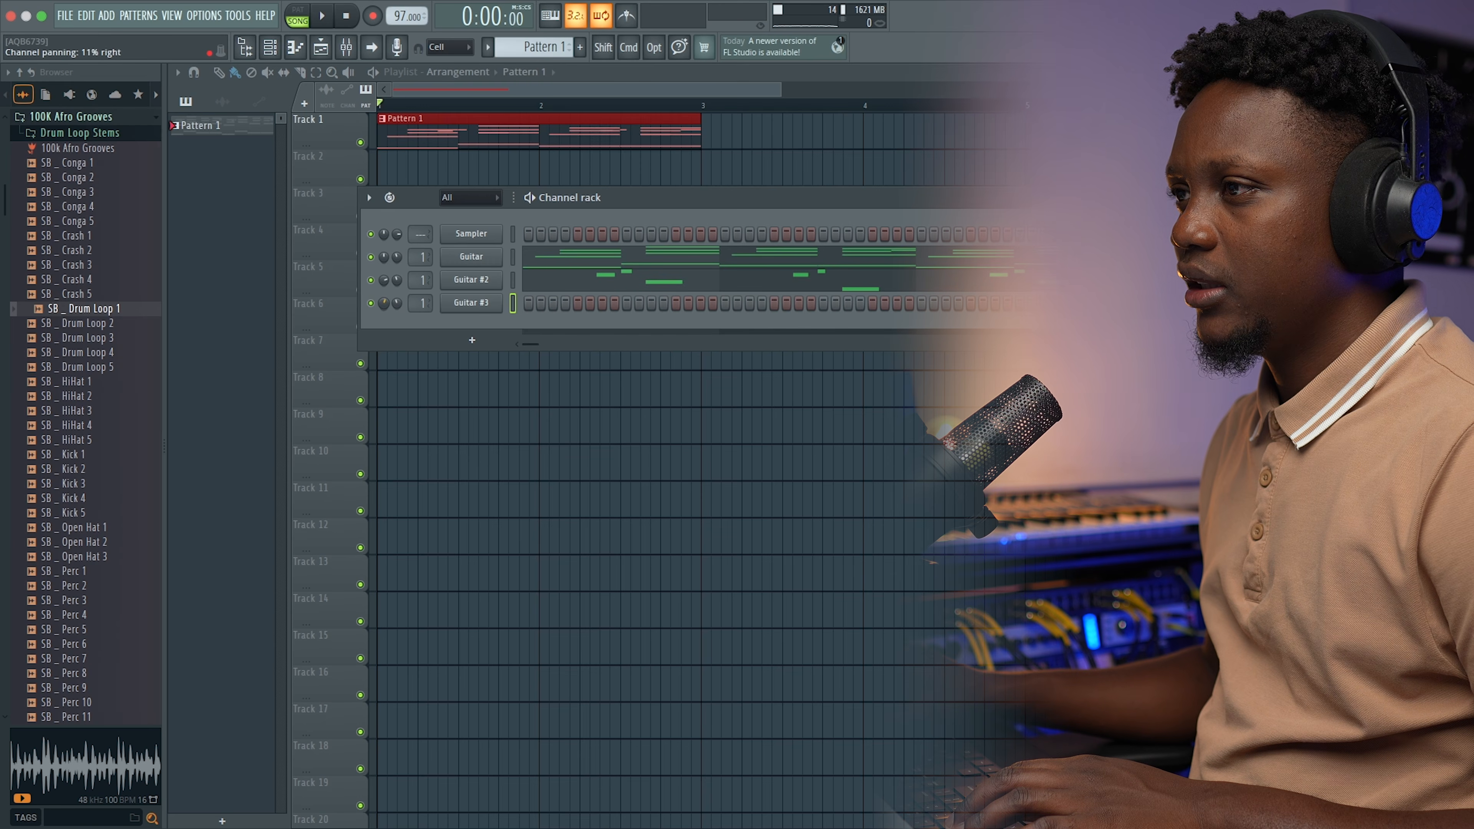
{"action": "right_click", "coordinate": [496, 308]}
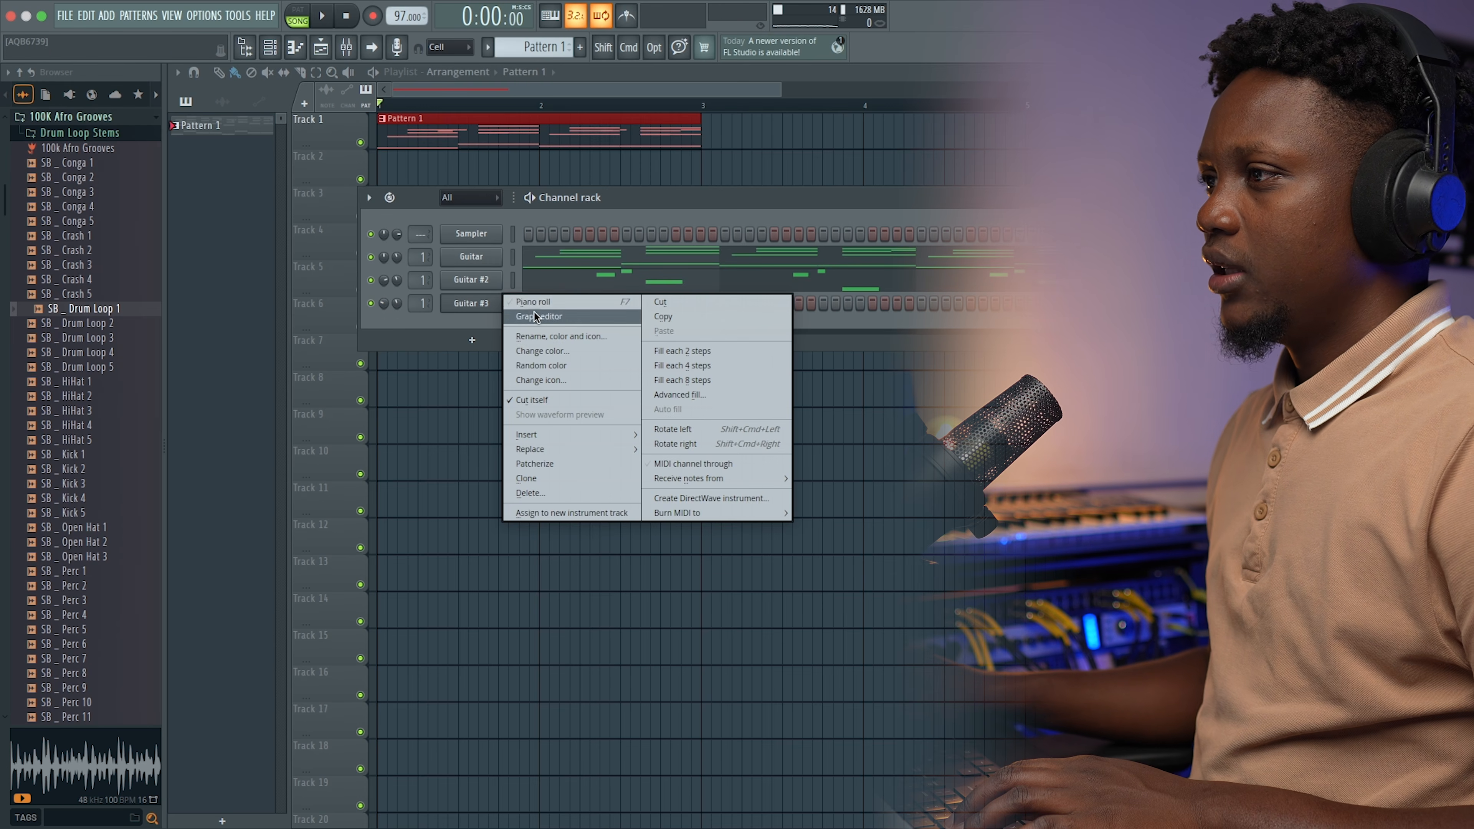
{"action": "left_click", "coordinate": [554, 312]}
{"action": "key", "text": "space"}
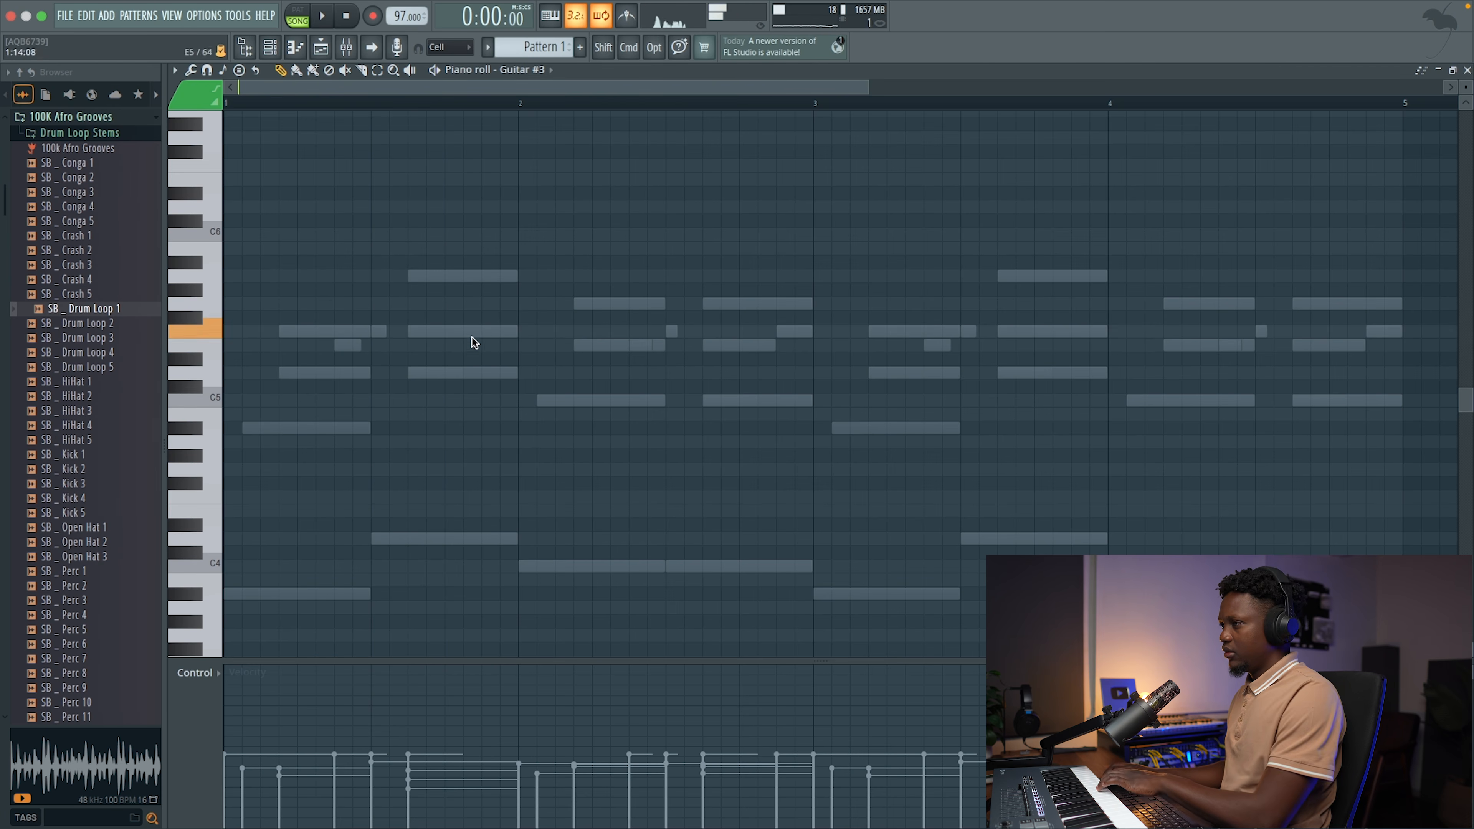
- Write one-step F5, E5 and D5 notes at steps 14–16 of bar 1 and a longer C5 in bar 2, and repeat the phrase in bars 3 and 4
{"action": "left_click", "coordinate": [502, 332]}
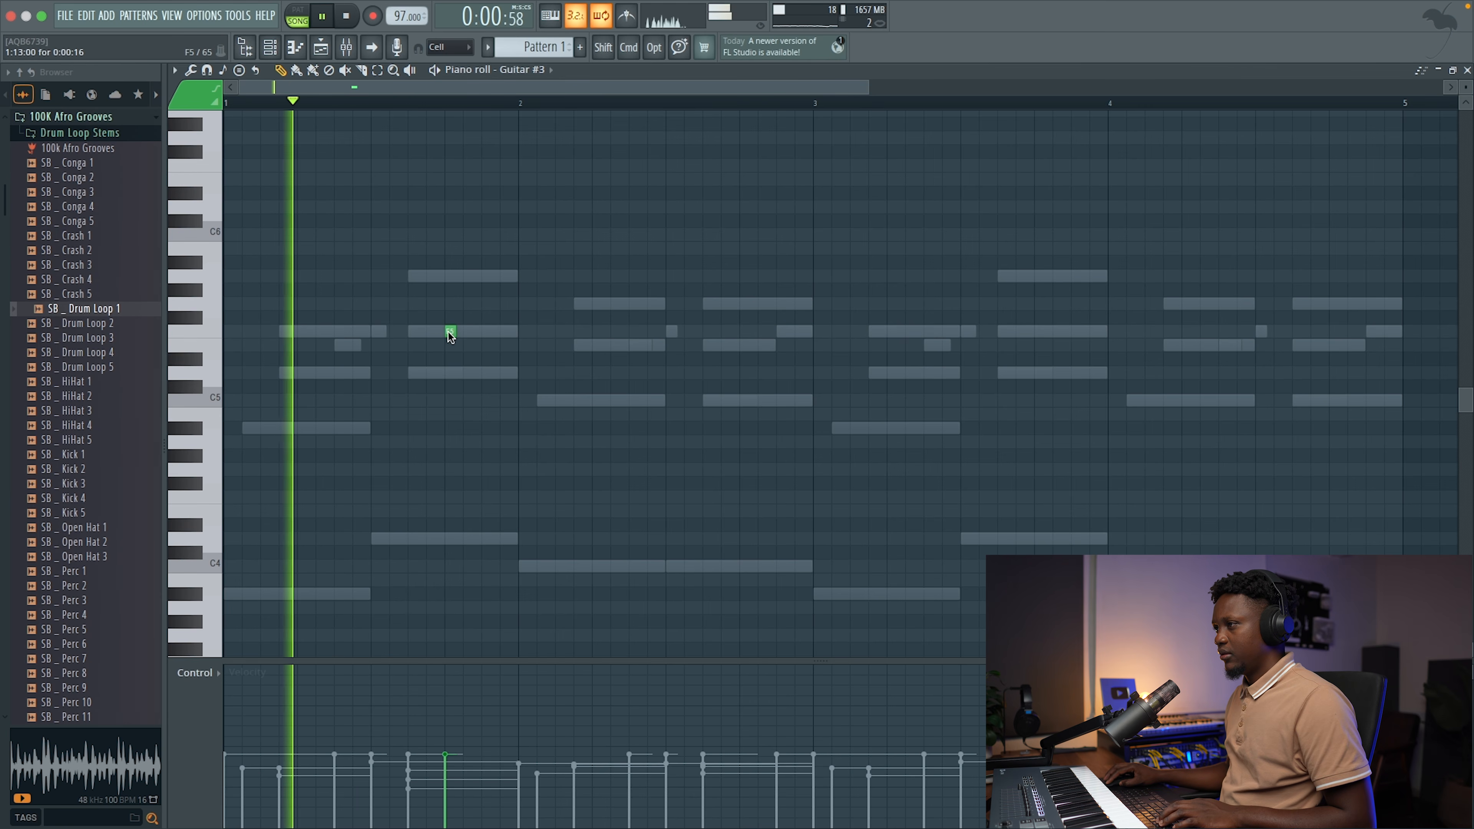
{"action": "left_click_drag", "start_coordinate": [451, 331], "coordinate": [488, 335]}
{"action": "key", "text": "space"}
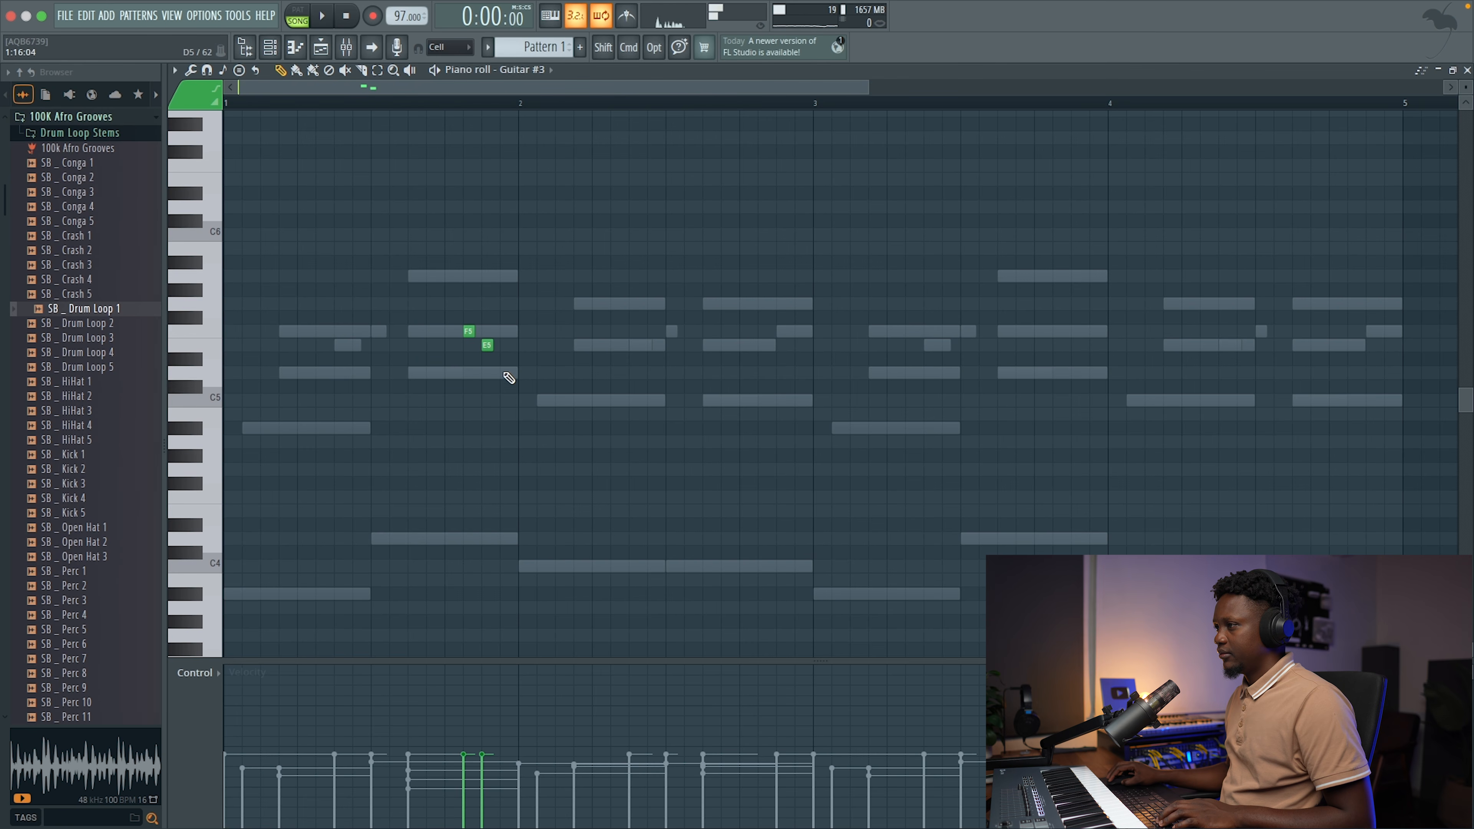
{"action": "key", "text": "space"}
{"action": "left_click_drag", "start_coordinate": [549, 401], "coordinate": [579, 398]}
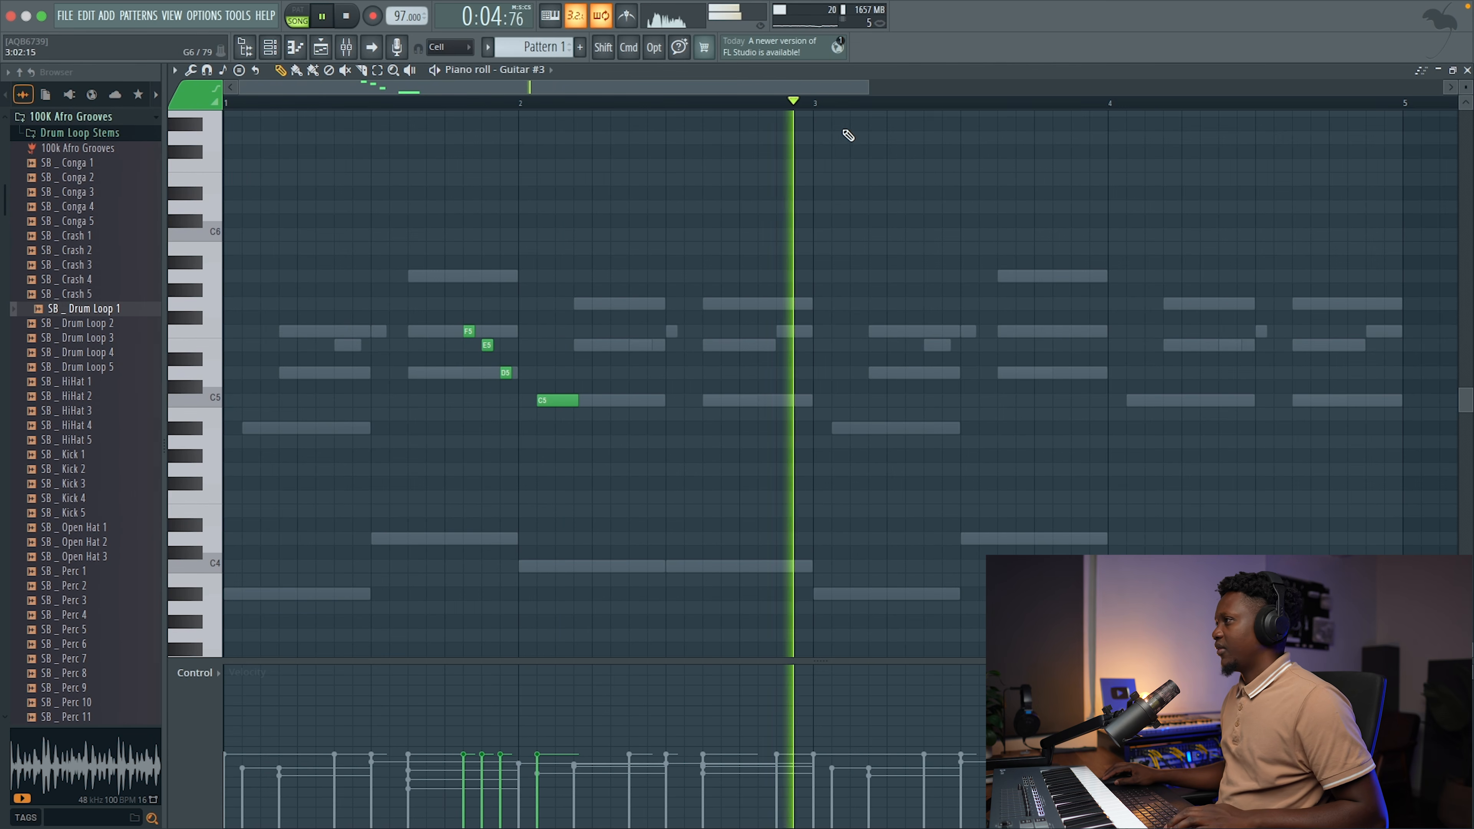
{"action": "key", "text": "space"}
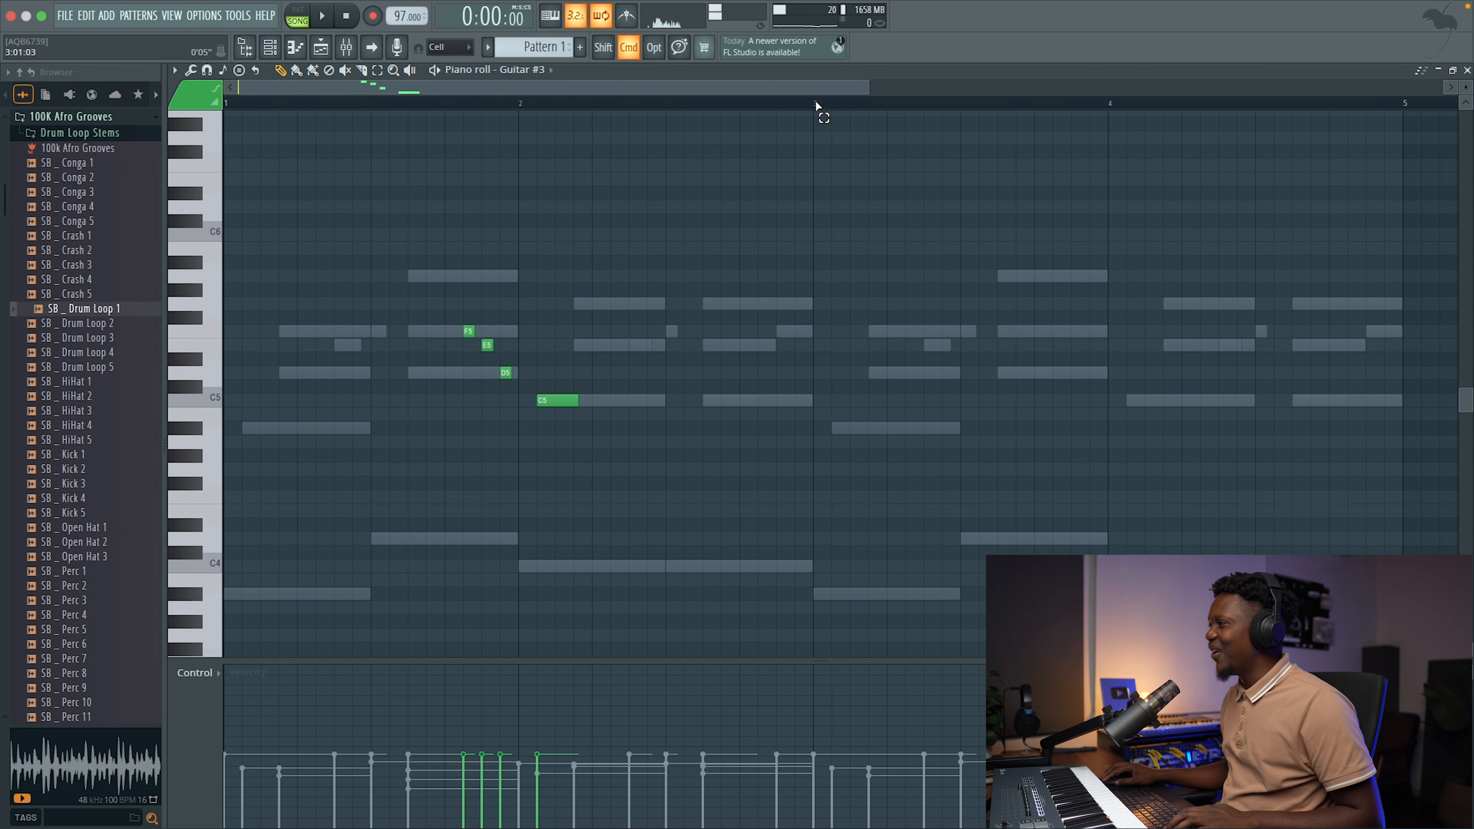
{"action": "key", "text": "super+b"}
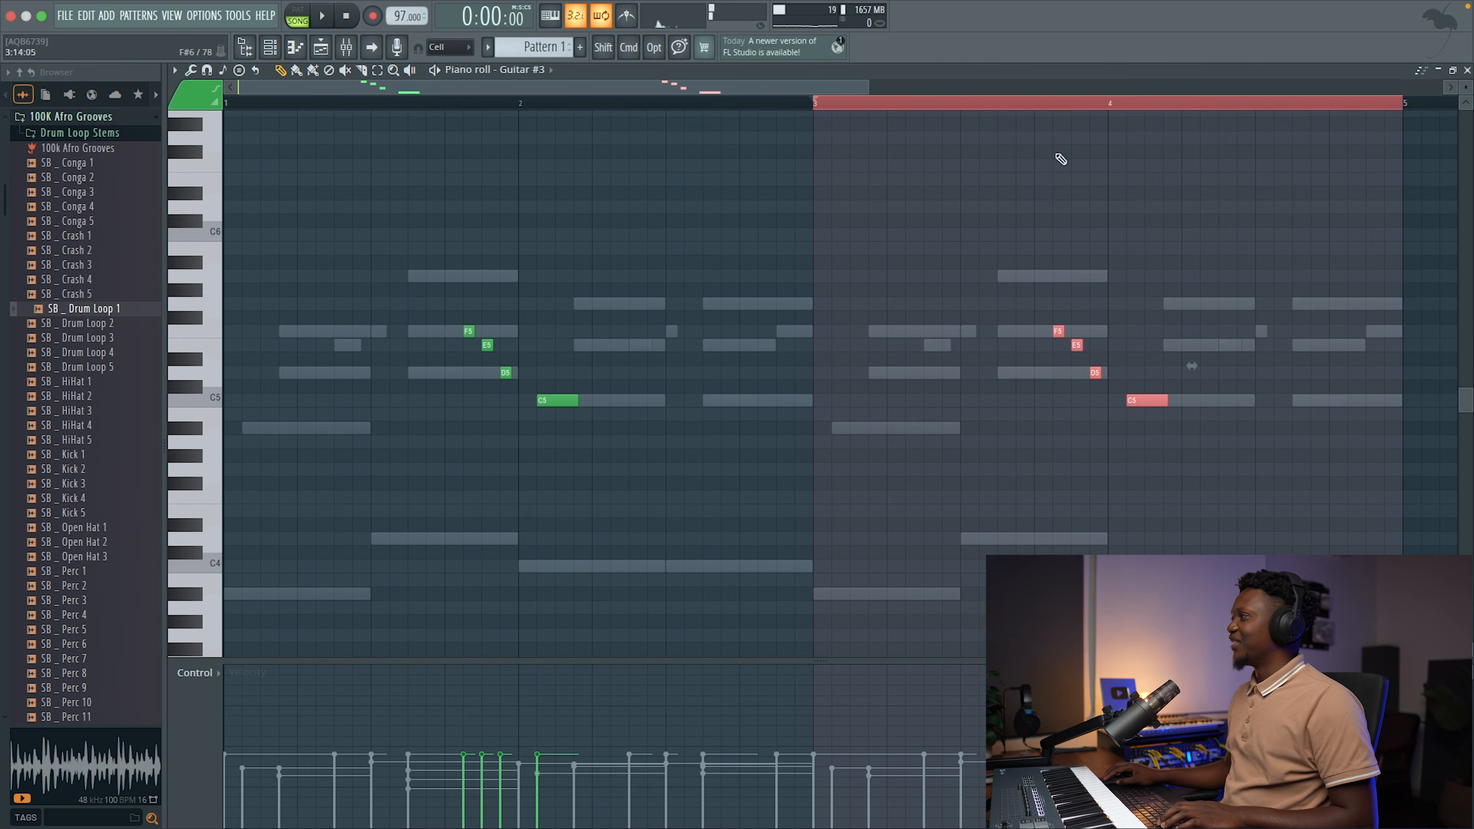
{"action": "left_click", "coordinate": [1466, 71]}
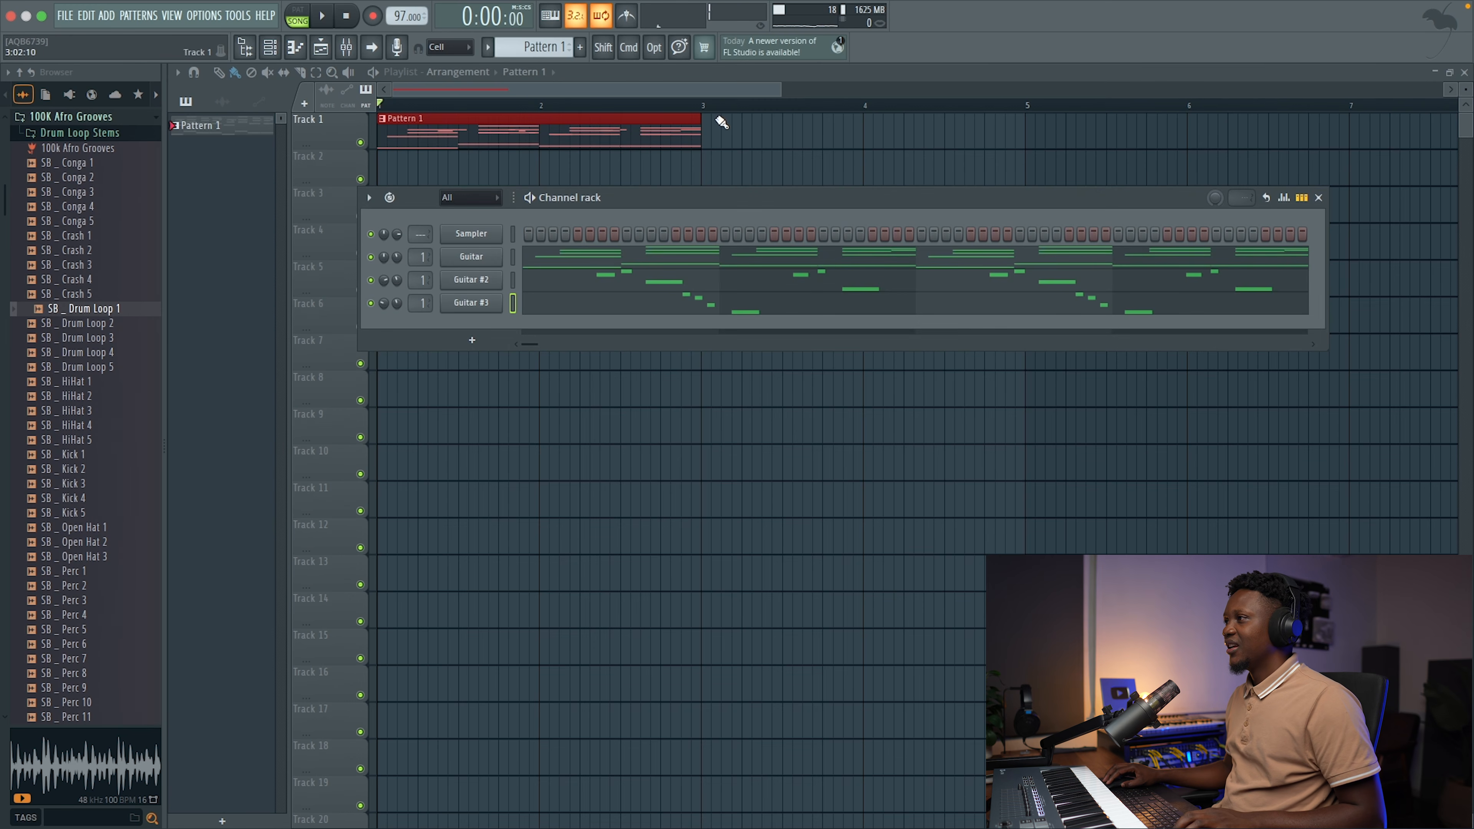
- Extend the Pattern 1 clip on Track 1 to four bars in the playlist and play the arrangement
{"action": "key", "text": "F6"}
{"action": "left_click_drag", "start_coordinate": [700, 119], "coordinate": [1021, 120]}
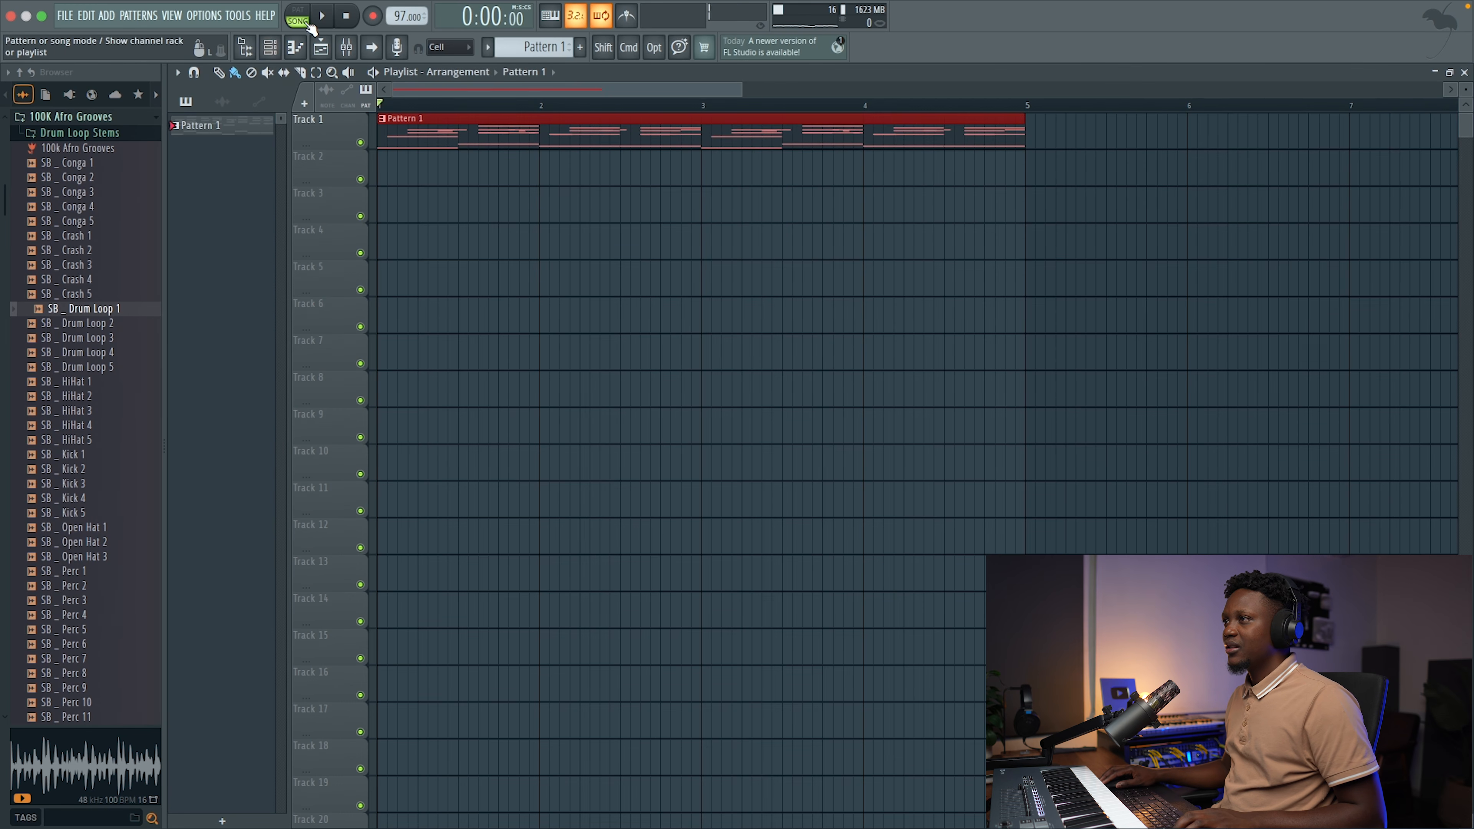
{"action": "key", "text": "space"}
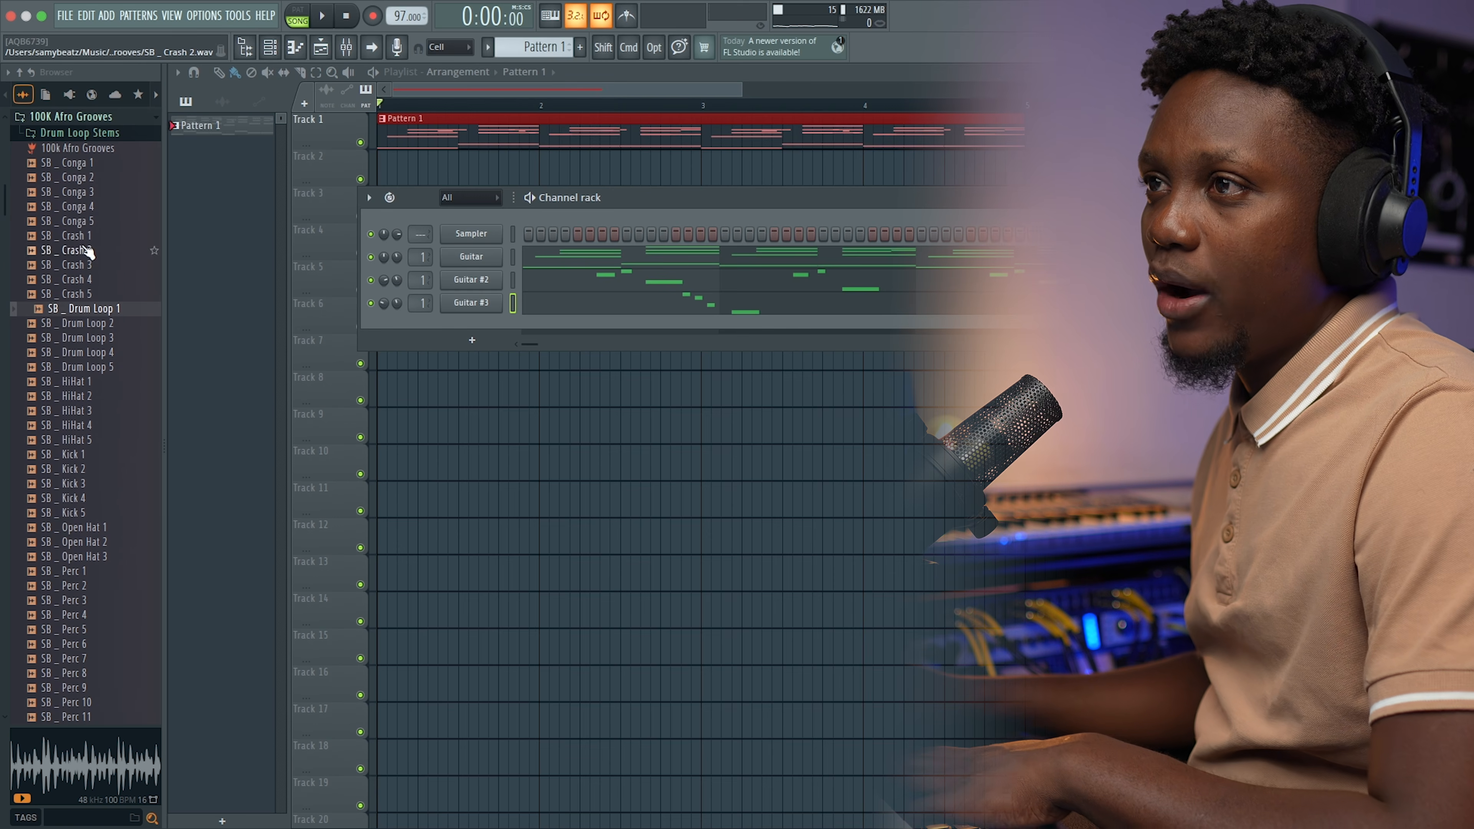
- Audition percussion and kick samples from the 100K Afro Grooves kit and load SB _ Kick 4 onto the Sampler channel
{"action": "scroll", "coordinate": [158, 259], "scroll_direction": "up", "scroll_amount": 3}
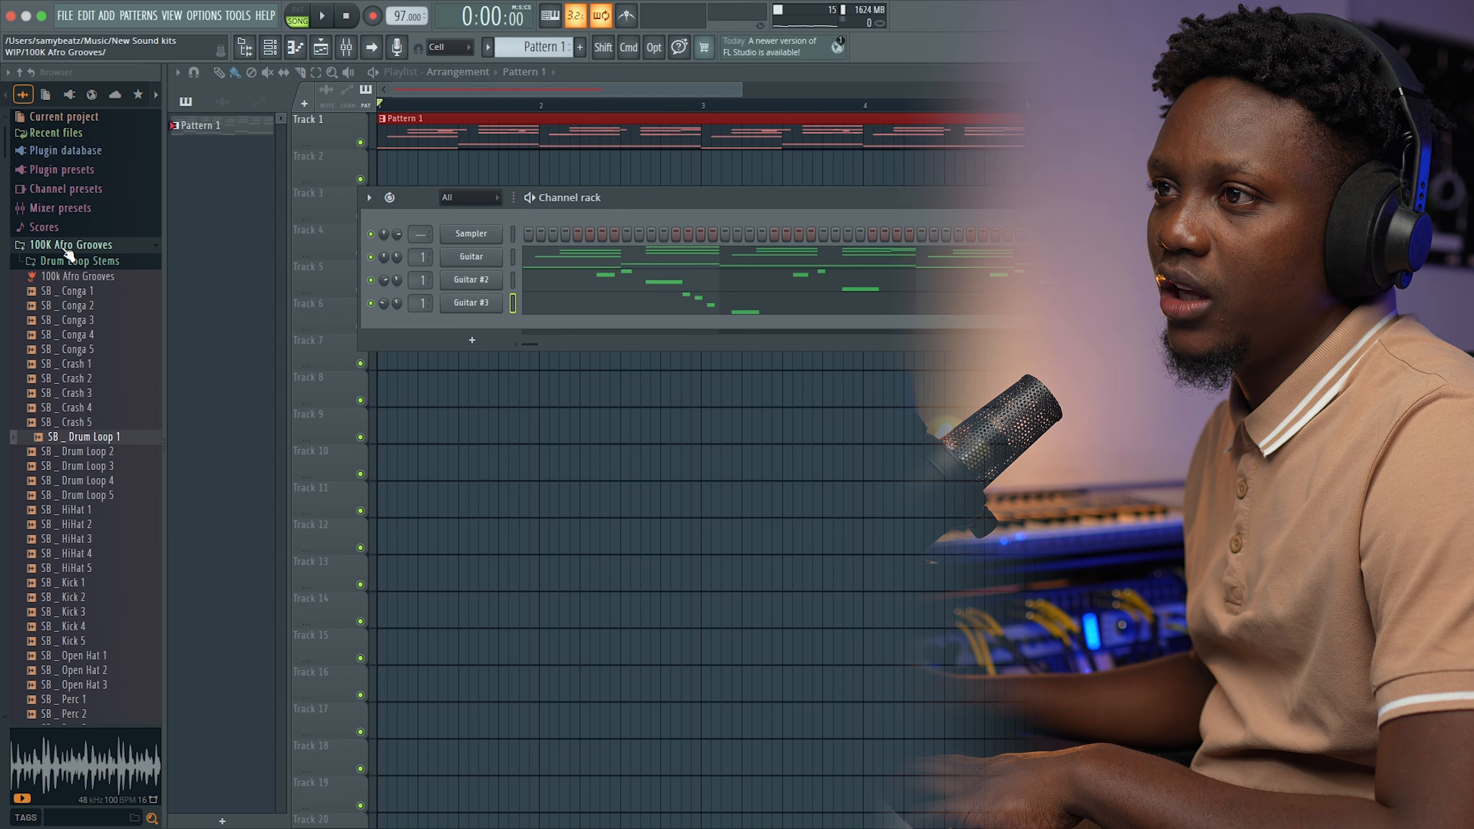
{"action": "scroll", "coordinate": [68, 254], "scroll_direction": "down", "scroll_amount": 2}
{"action": "scroll", "coordinate": [98, 313], "scroll_direction": "down", "scroll_amount": 5}
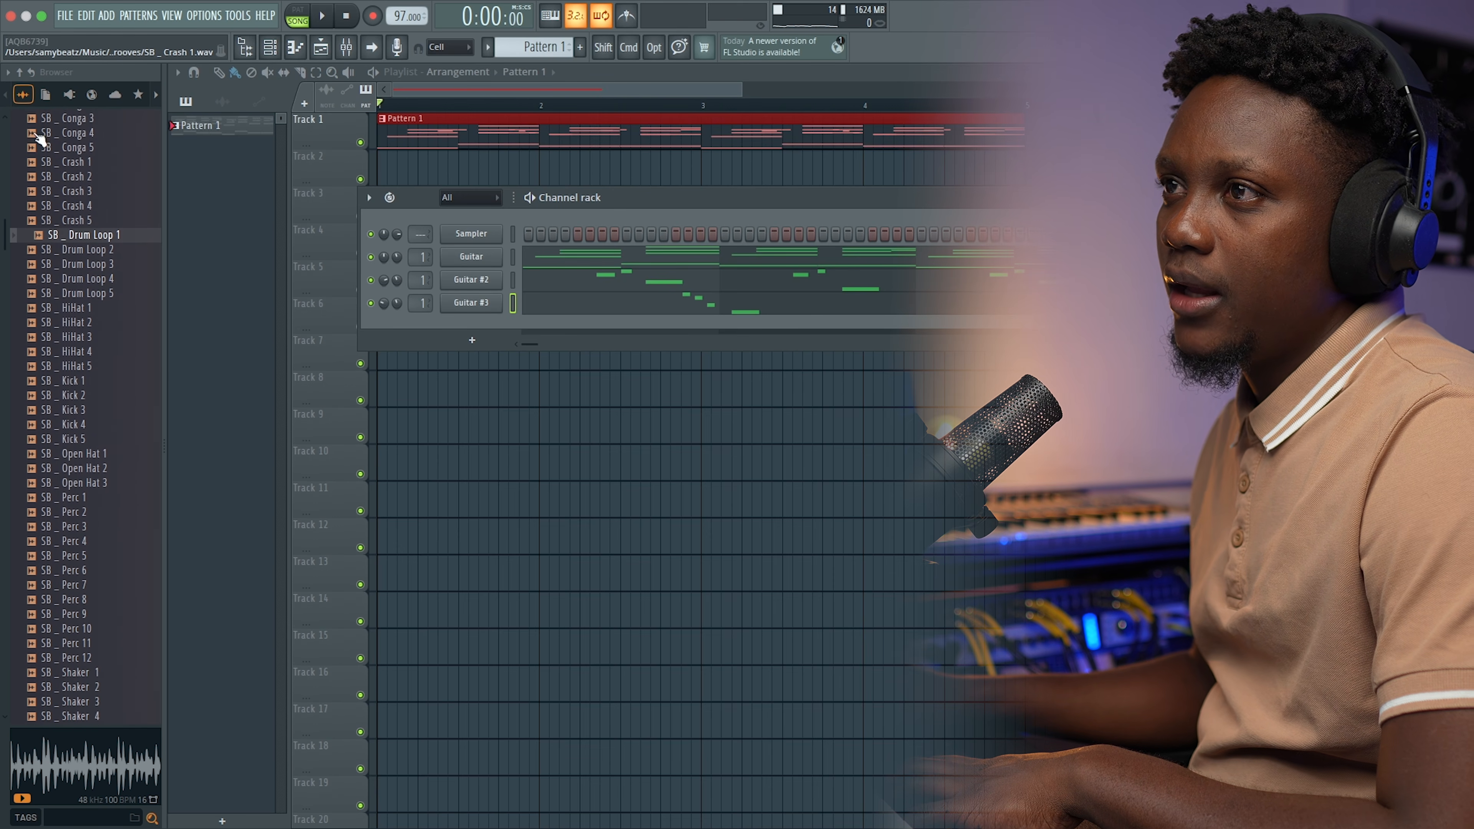
{"action": "left_click", "coordinate": [73, 523]}
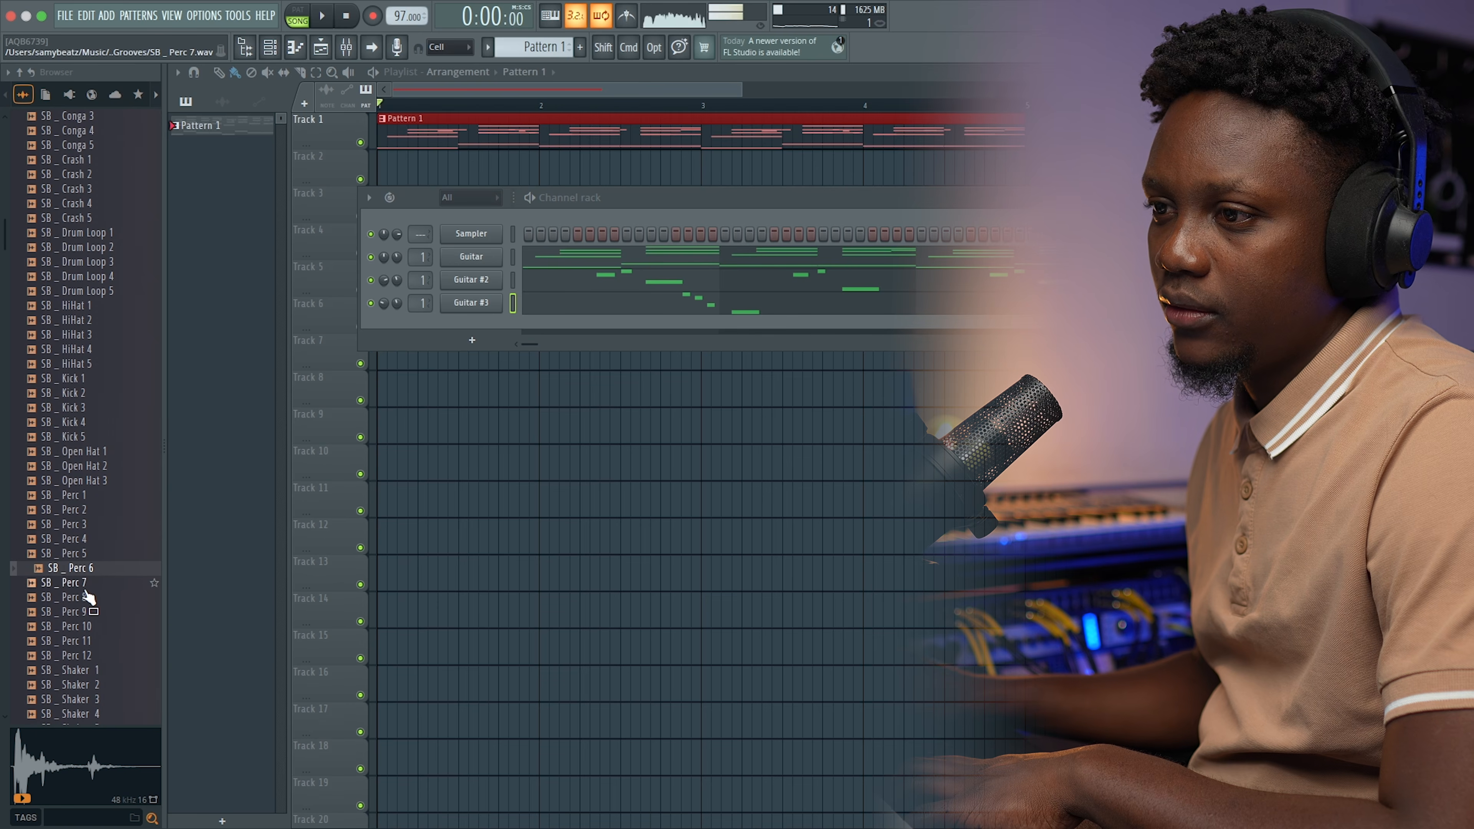
{"action": "left_click", "coordinate": [74, 407]}
{"action": "left_click", "coordinate": [81, 422]}
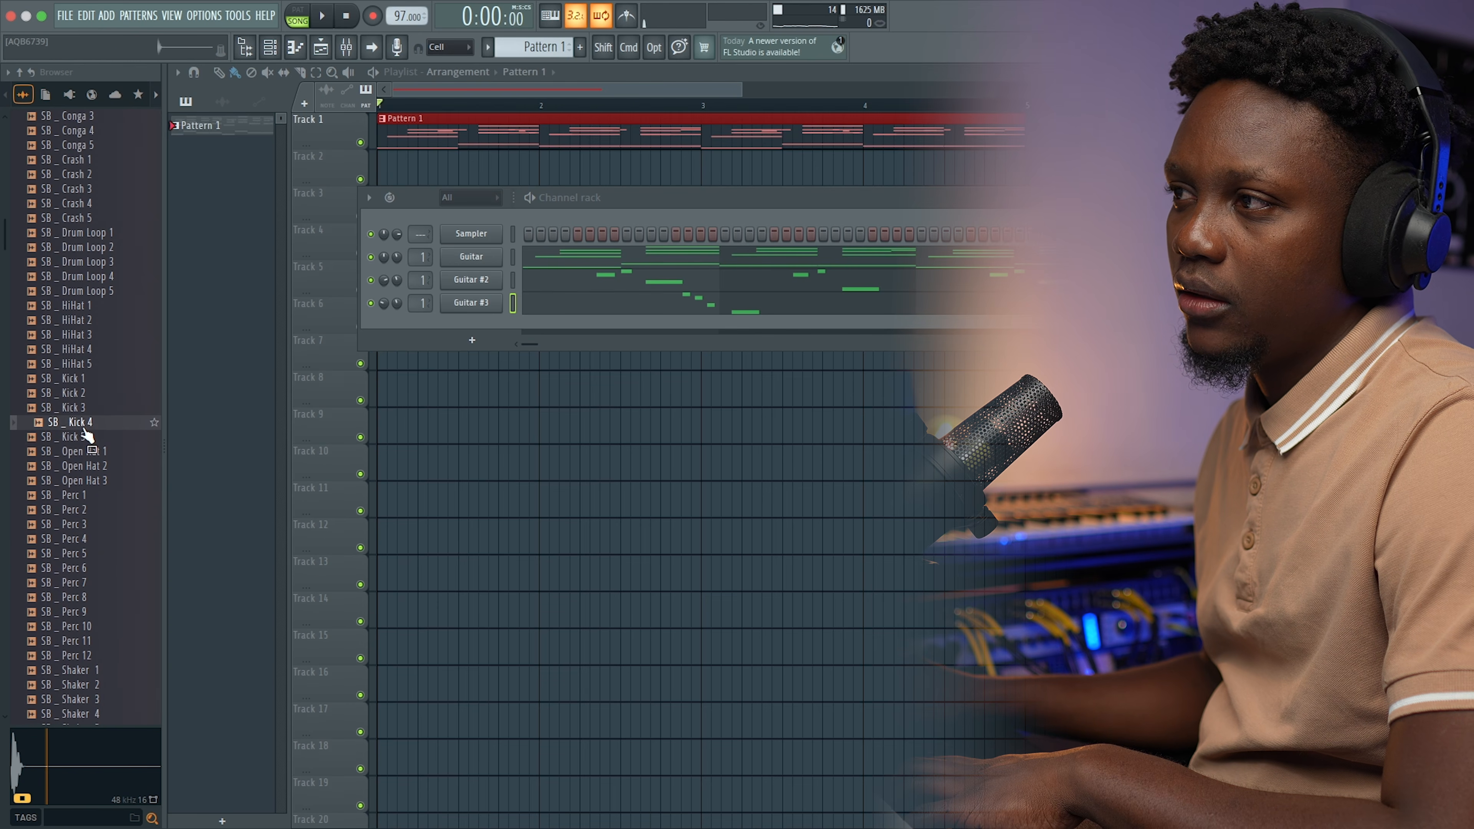
- Fill the SB _ Kick 4 channel with a hit every 4 steps and play it with the guitars
{"action": "right_click", "coordinate": [492, 237]}
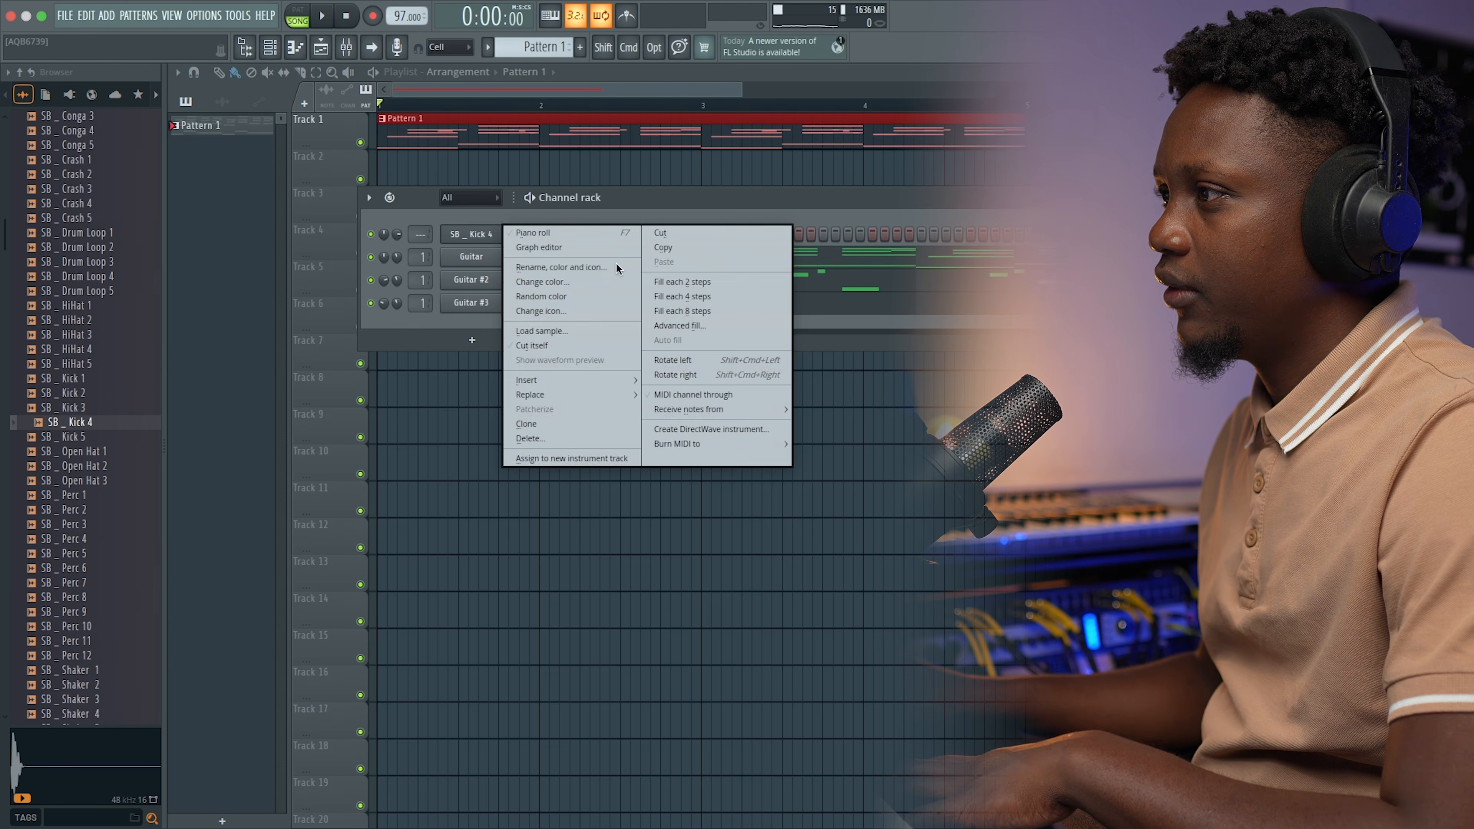
{"action": "left_click", "coordinate": [684, 296]}
{"action": "key", "text": "space"}
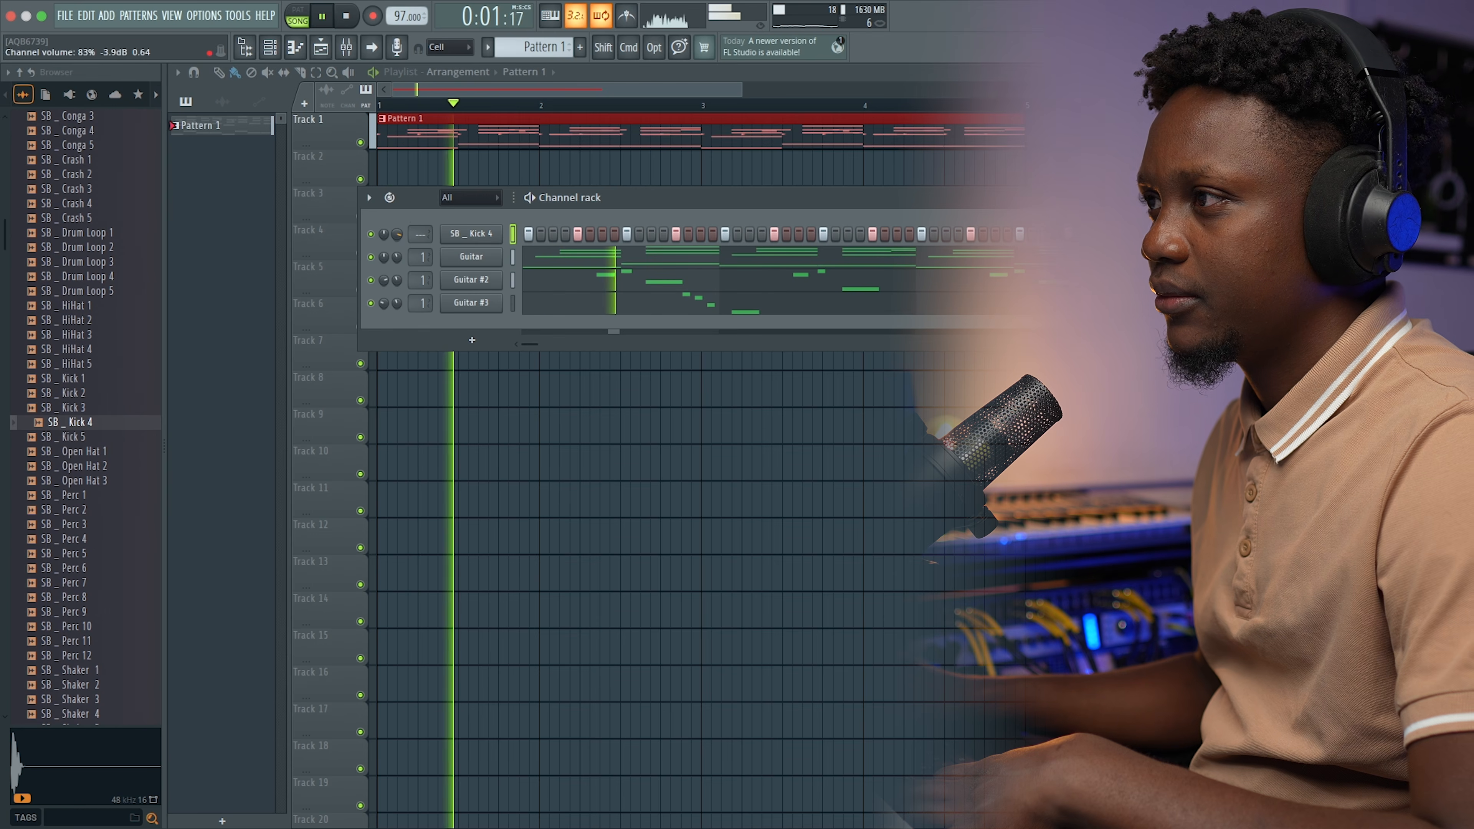
- Audition samples from the 100K Afro Grooves kit, load SB _ Perc 9 as a channel below SB _ Kick 4 and place a hit on step 1
{"action": "key", "text": "space"}
{"action": "left_click", "coordinate": [84, 232]}
{"action": "left_click", "coordinate": [86, 204]}
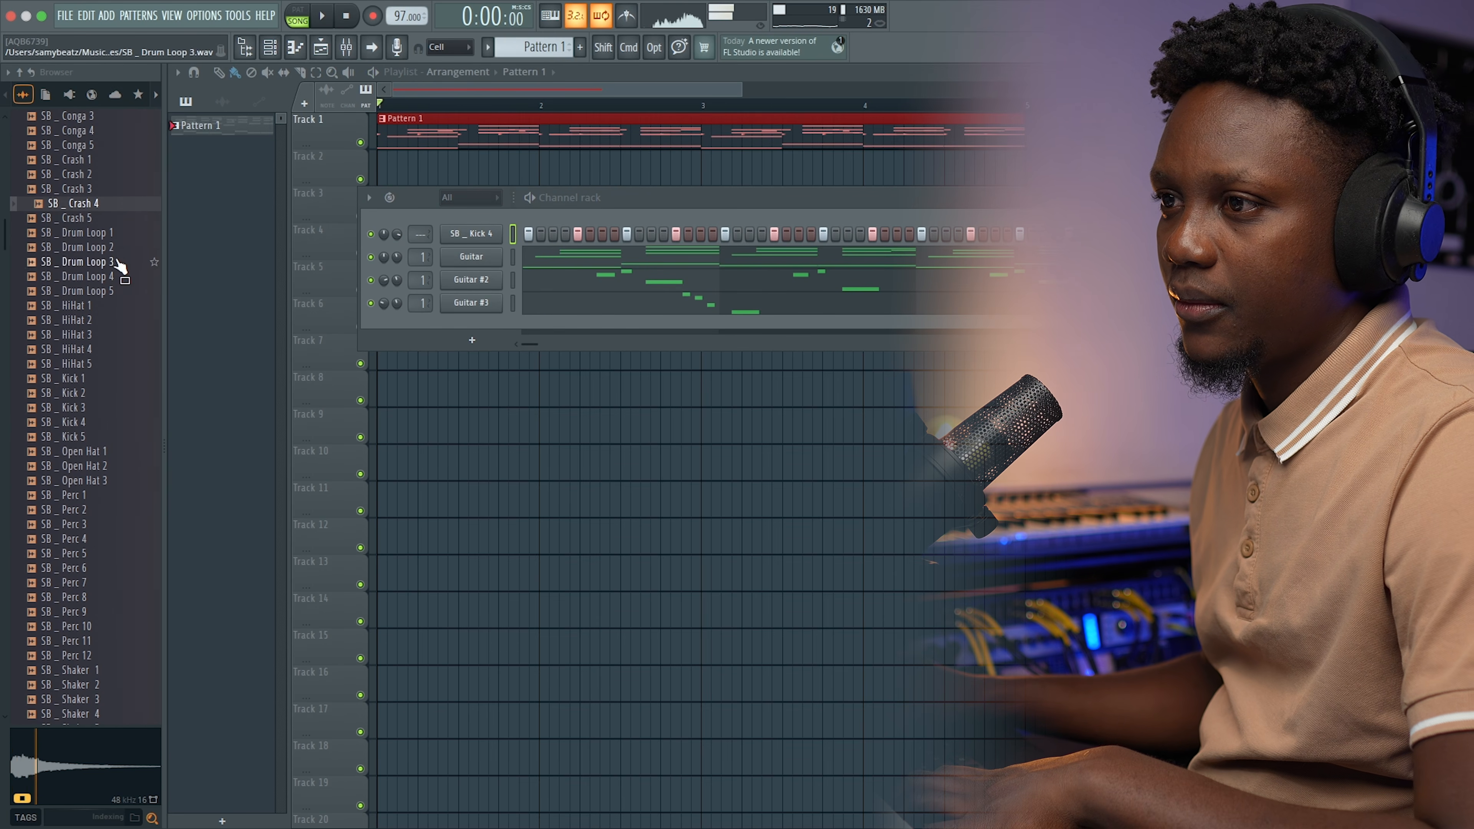
{"action": "scroll", "coordinate": [72, 388], "scroll_direction": "down", "scroll_amount": 3}
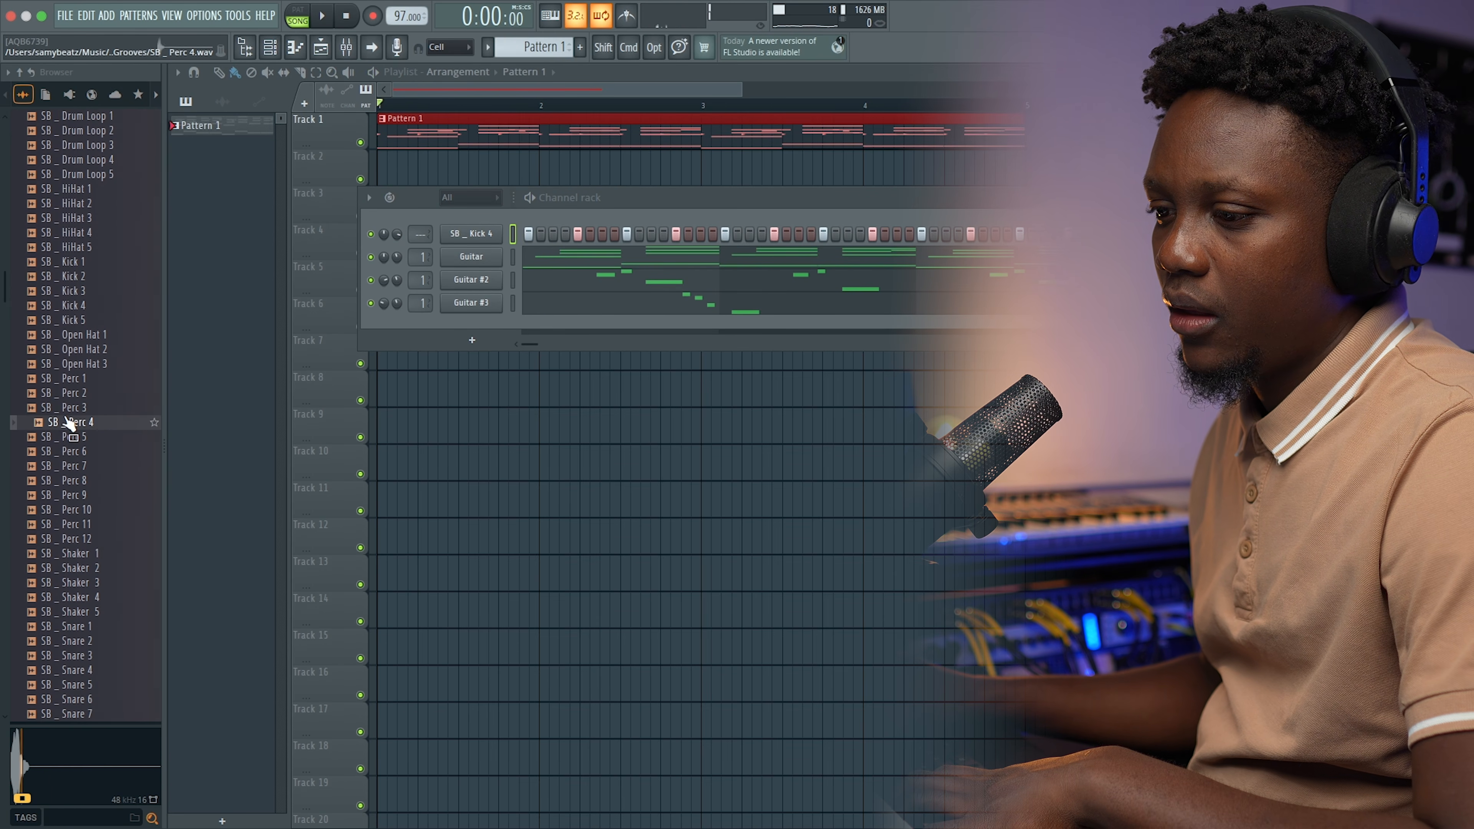
{"action": "left_click", "coordinate": [67, 381]}
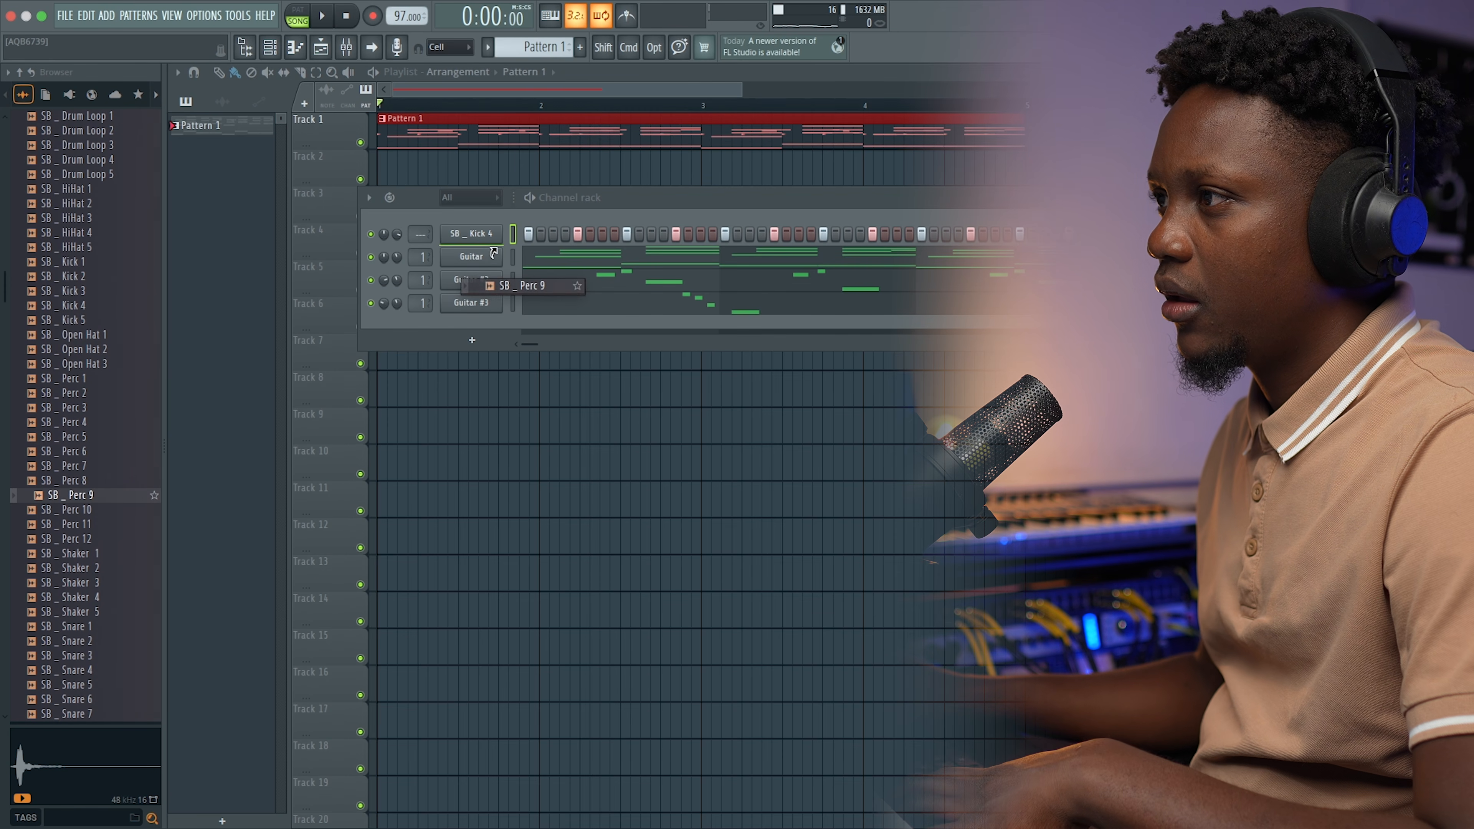
{"action": "left_click_drag", "start_coordinate": [494, 252], "coordinate": [544, 259]}
{"action": "left_click", "coordinate": [529, 257]}
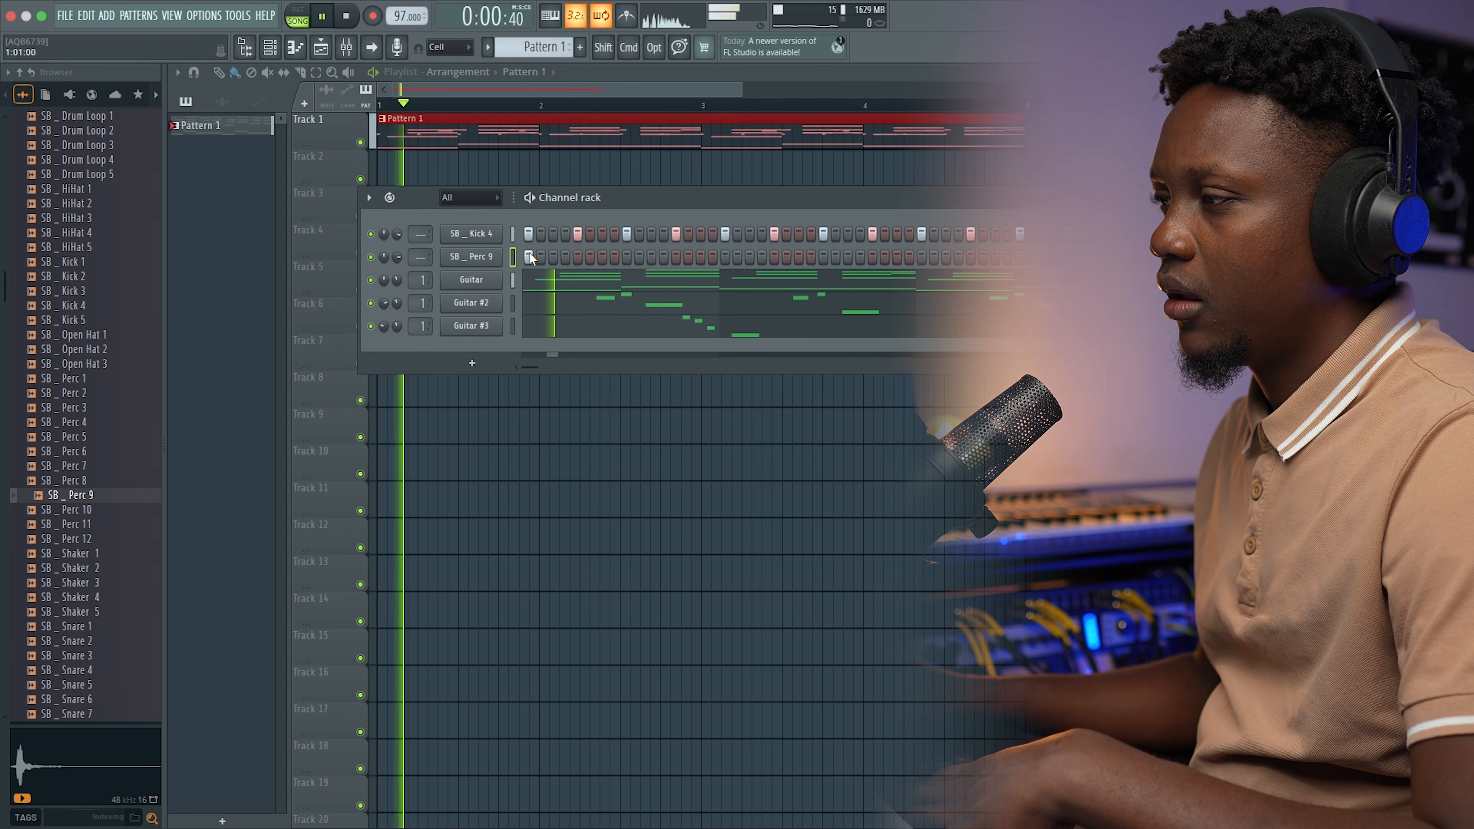
- Load Perc _ Natirèl and Perc _ Destiny from the Afro Konpa Vol 1 kit as new channels between SB _ Perc 9 and Guitar
{"action": "scroll", "coordinate": [74, 293], "scroll_direction": "up", "scroll_amount": 1}
{"action": "scroll", "coordinate": [75, 293], "scroll_direction": "down", "scroll_amount": 15}
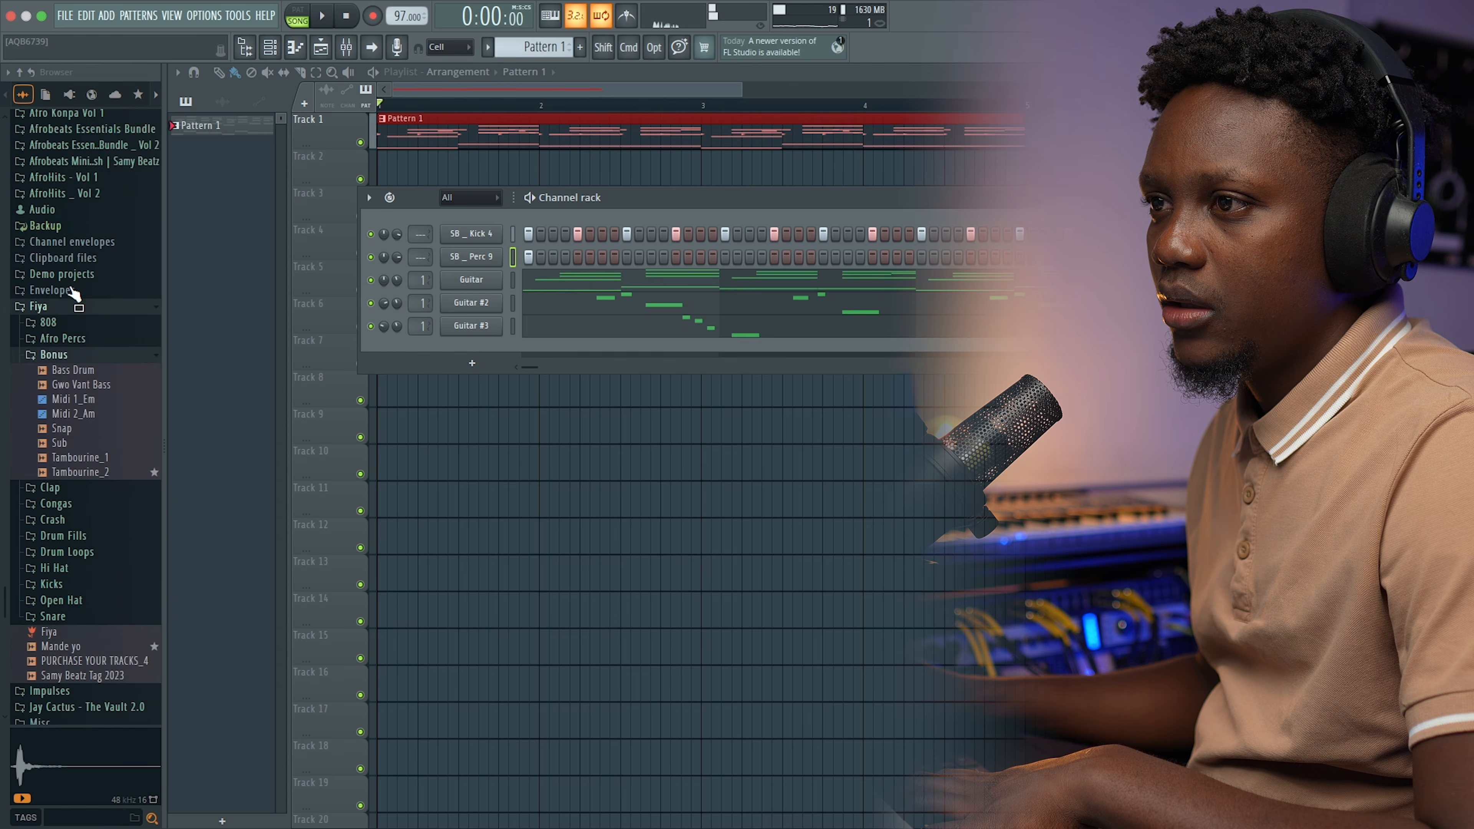
{"action": "scroll", "coordinate": [75, 293], "scroll_direction": "up", "scroll_amount": 3}
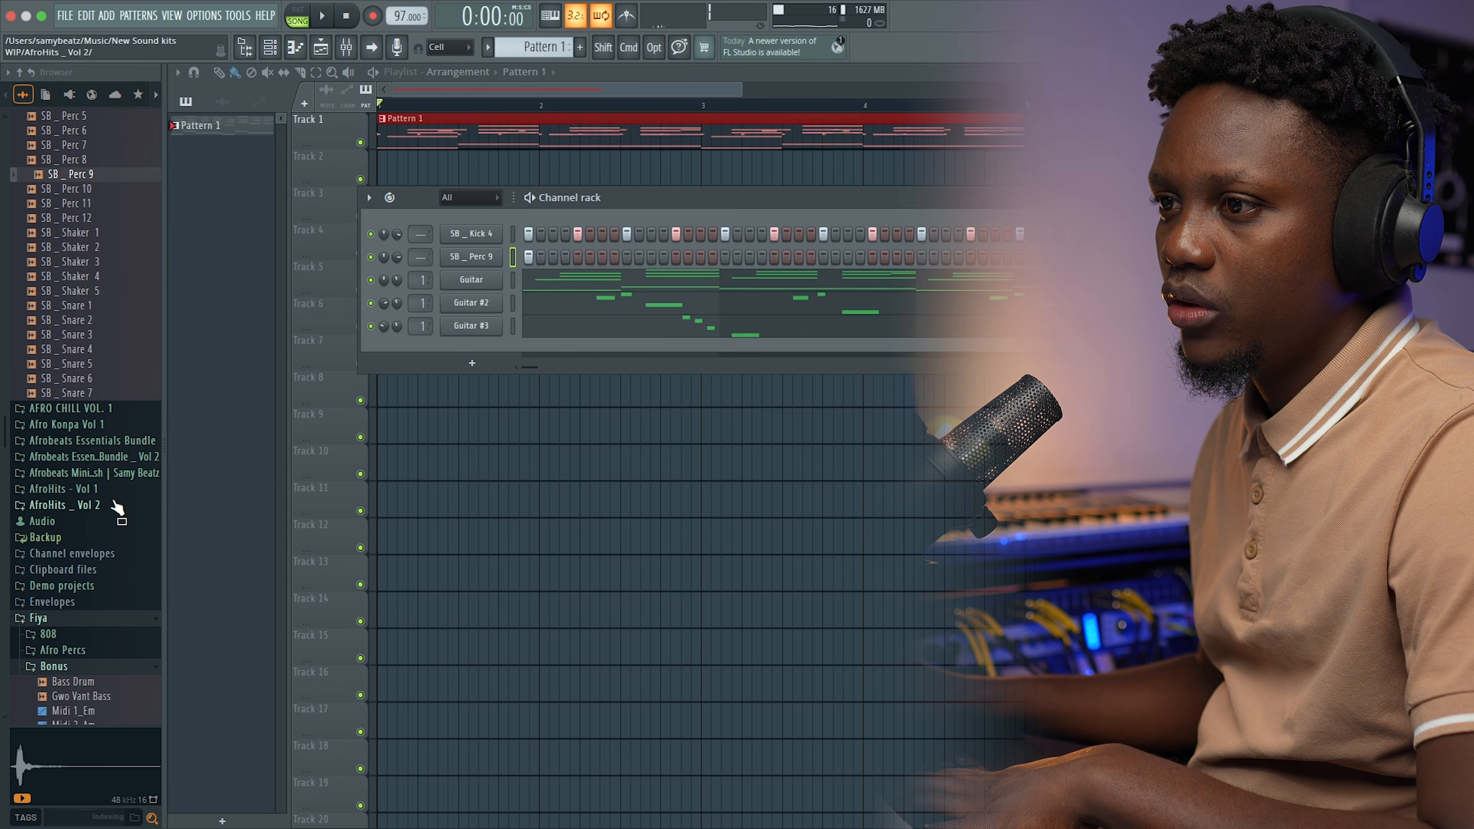
{"action": "scroll", "coordinate": [88, 495], "scroll_direction": "down", "scroll_amount": 5}
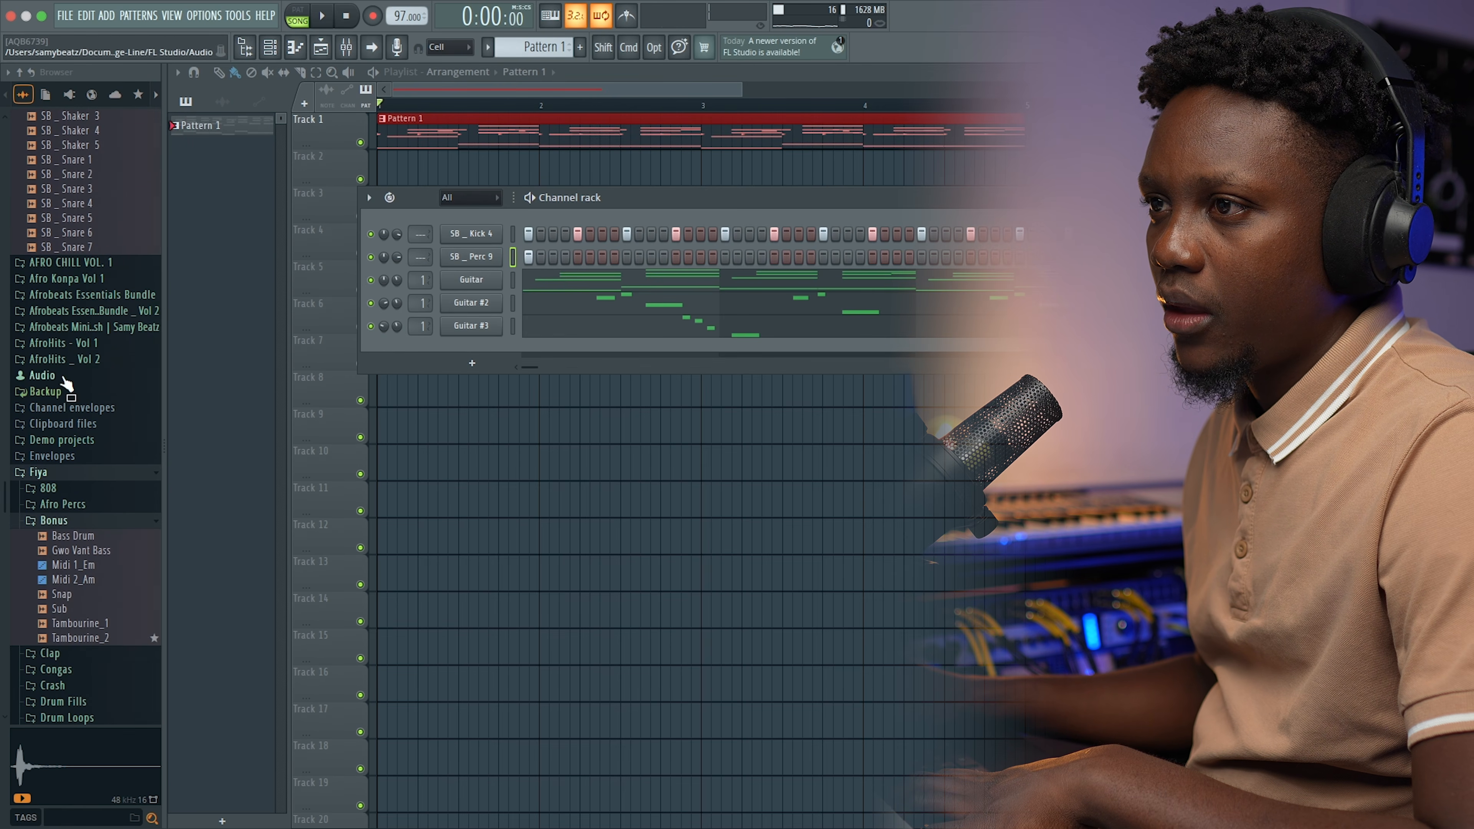
{"action": "scroll", "coordinate": [76, 364], "scroll_direction": "up", "scroll_amount": 20}
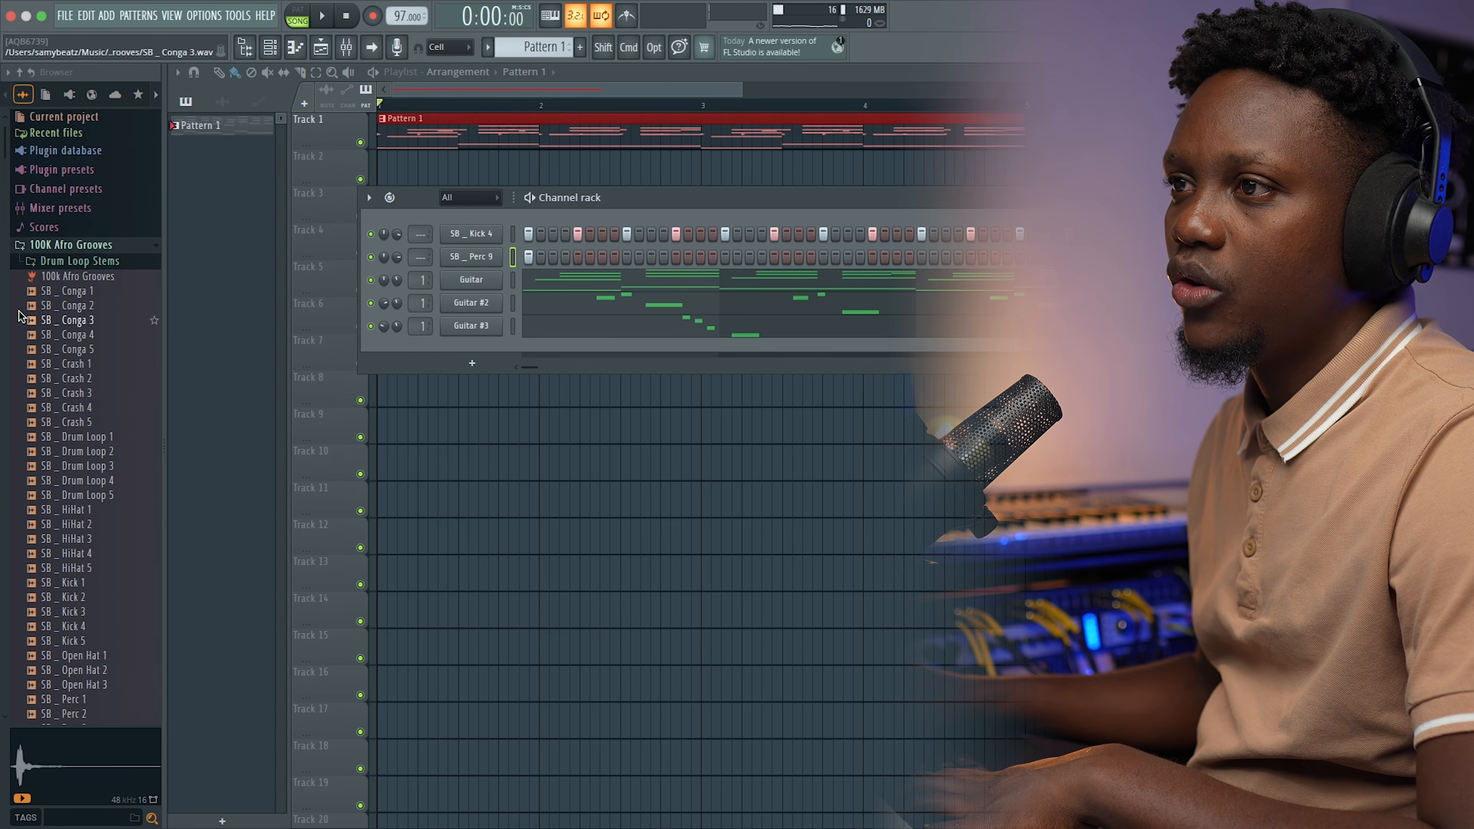
{"action": "left_click", "coordinate": [78, 246]}
{"action": "left_click", "coordinate": [74, 279]}
{"action": "scroll", "coordinate": [87, 325], "scroll_direction": "down", "scroll_amount": 10}
{"action": "left_click", "coordinate": [103, 357]}
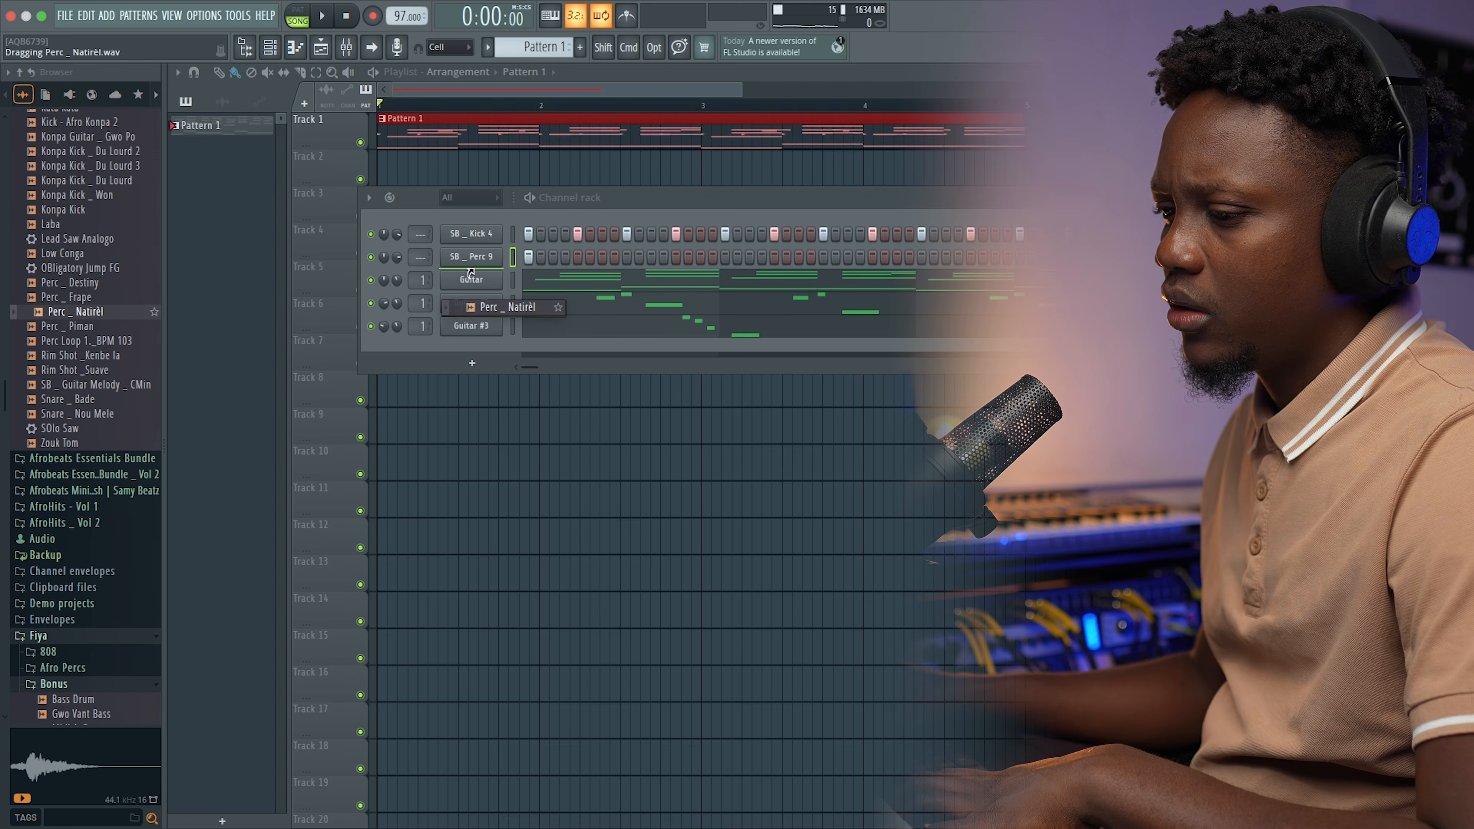
{"action": "left_click_drag", "start_coordinate": [470, 271], "coordinate": [492, 274]}
{"action": "left_click", "coordinate": [152, 283]}
- Place Perc _ Destiny hits on steps 1 and 9, Perc _ Natirèl hits on steps 4 and 7, and an SB _ Perc 9 hit on step 9
{"action": "left_click", "coordinate": [530, 281]}
{"action": "key", "text": "space"}
{"action": "left_click", "coordinate": [567, 303]}
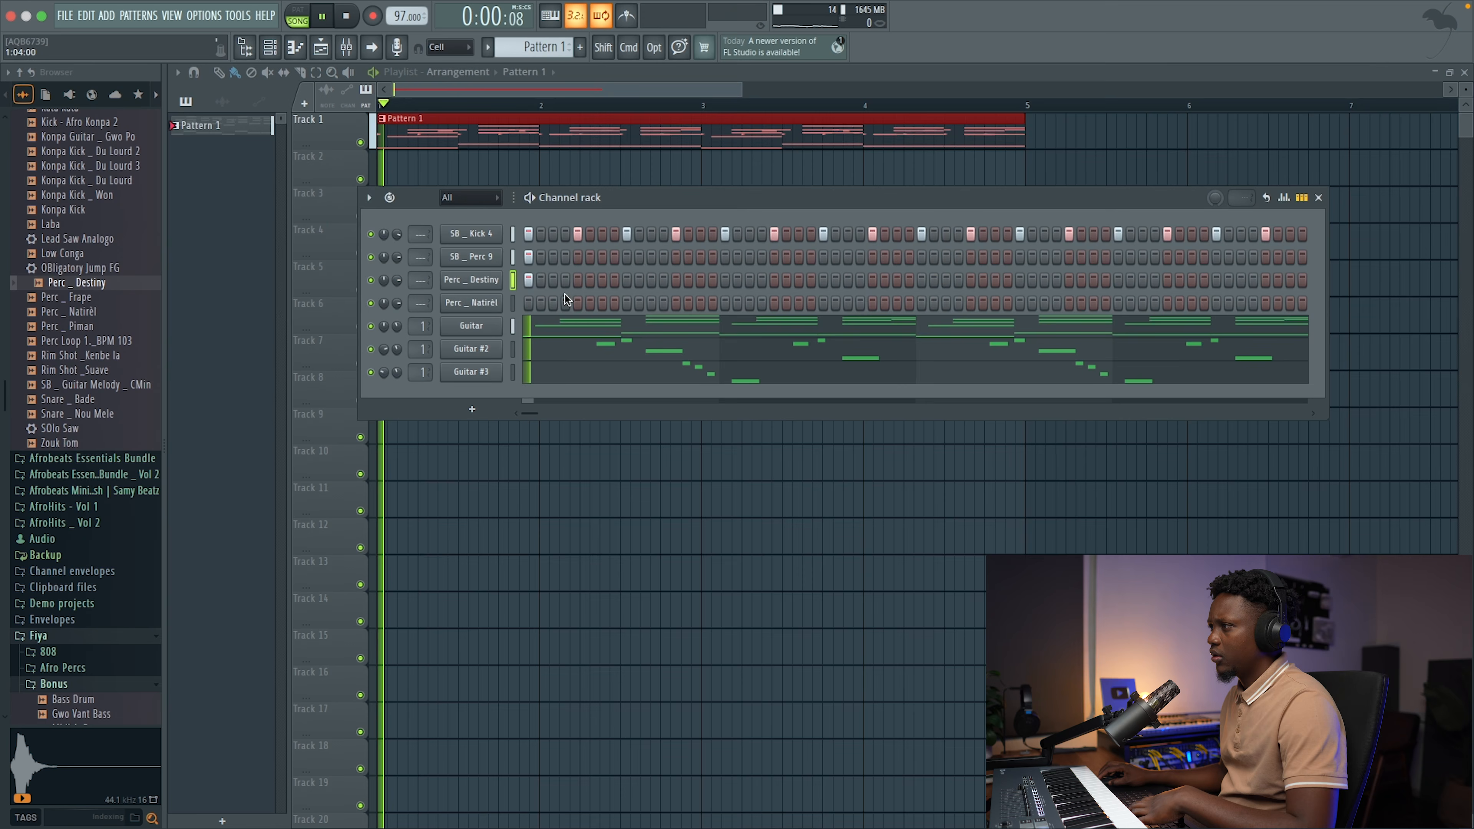
{"action": "left_click", "coordinate": [602, 304]}
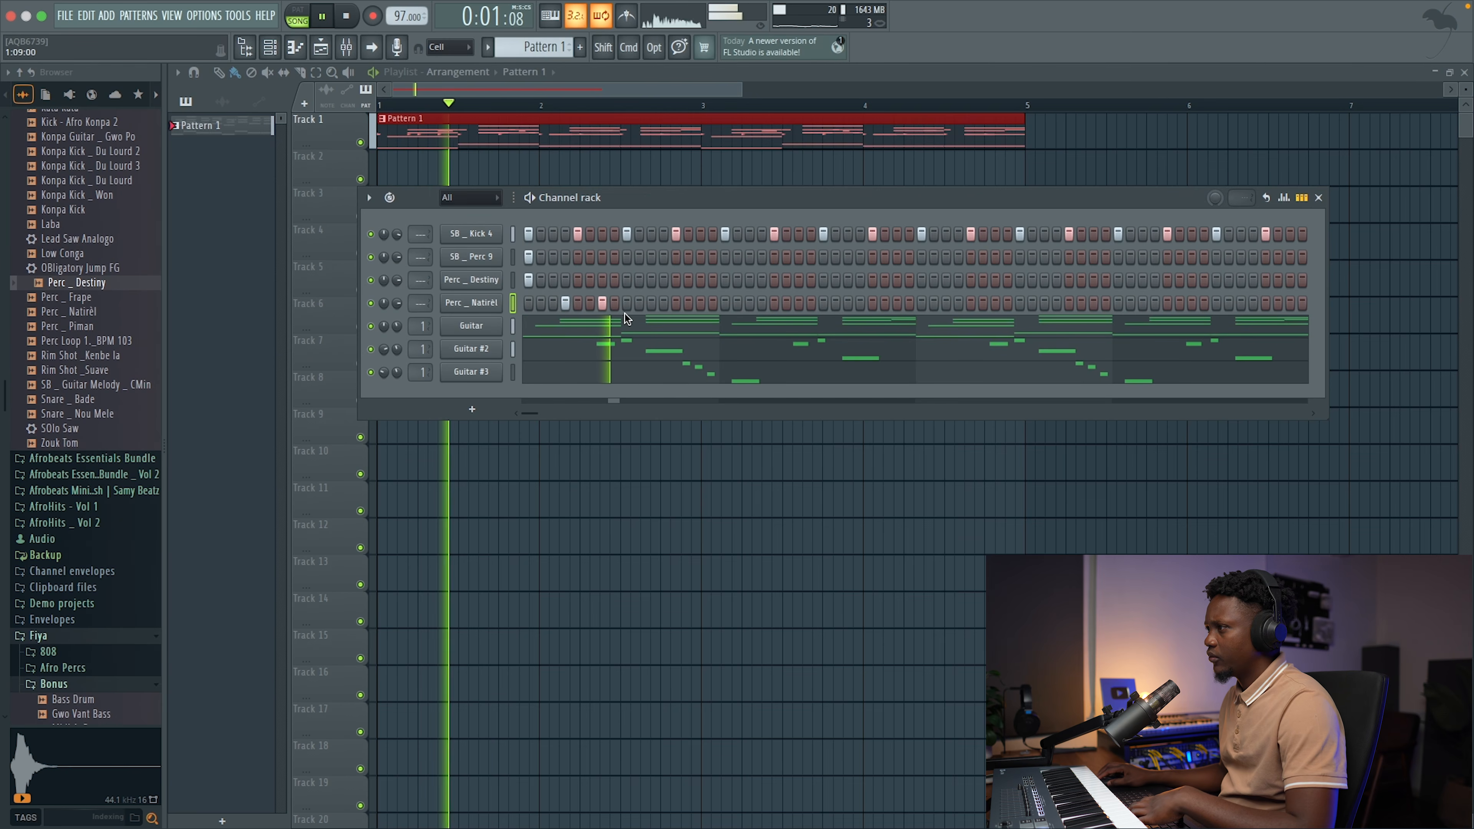
{"action": "left_click", "coordinate": [627, 256]}
{"action": "left_click", "coordinate": [627, 279]}
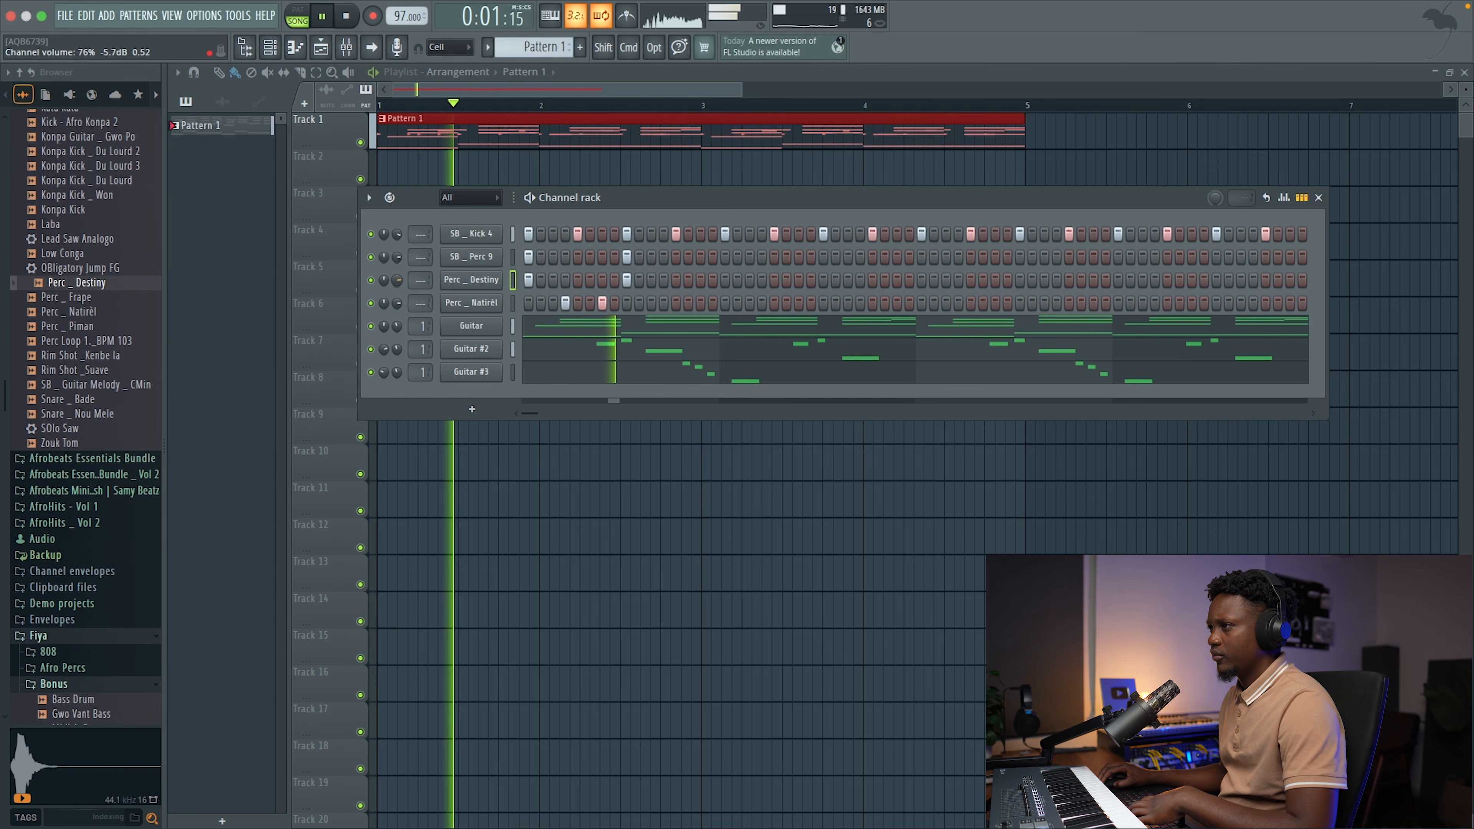
- Lower the SB _ Perc 9 channel volume slightly and play the arrangement to check the percussion balance
{"action": "left_click_drag", "start_coordinate": [399, 257], "coordinate": [398, 261]}
{"action": "key", "text": "space"}
{"action": "key", "text": "space"}
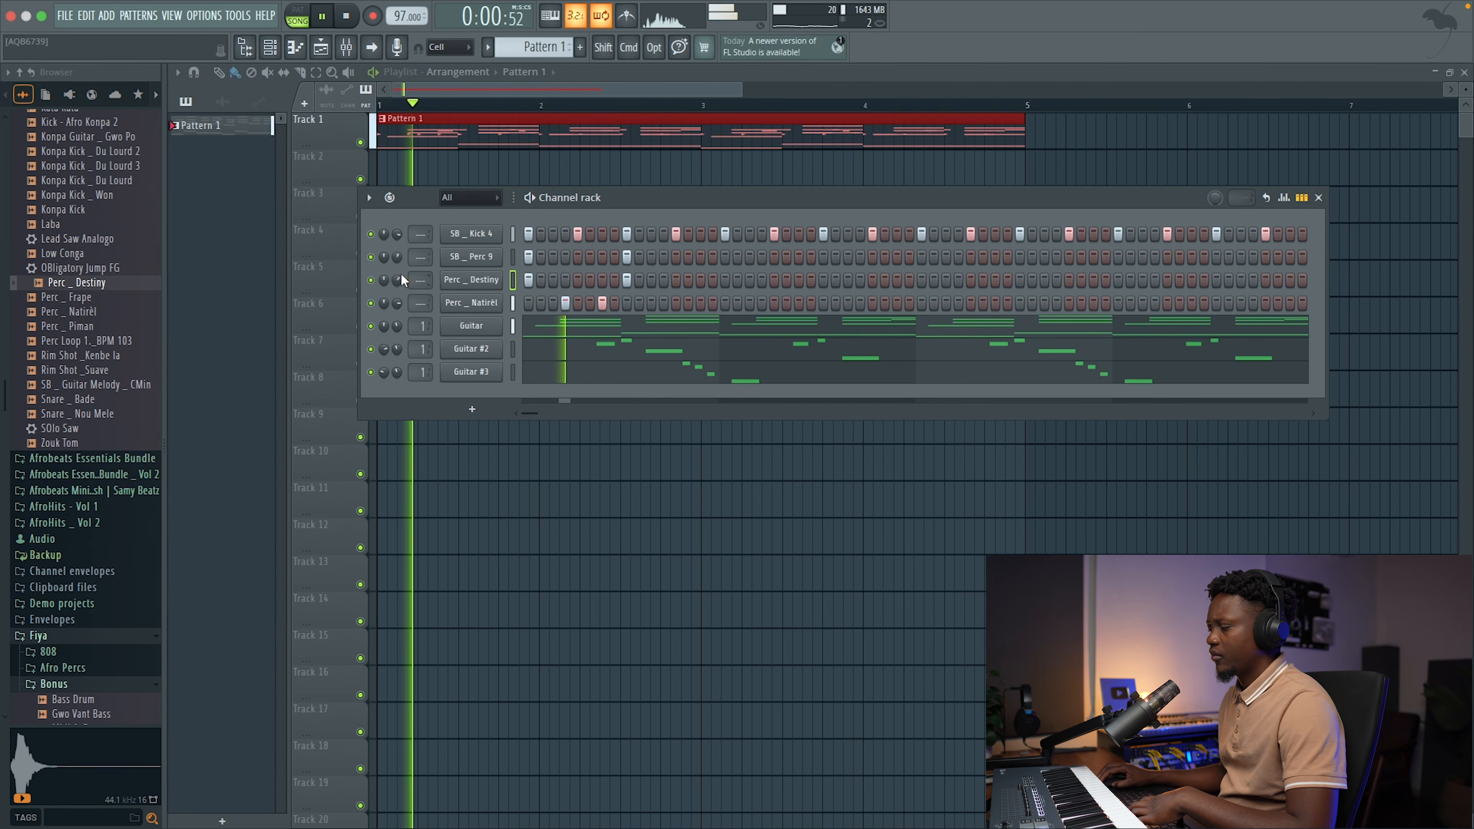
{"action": "key", "text": "space"}
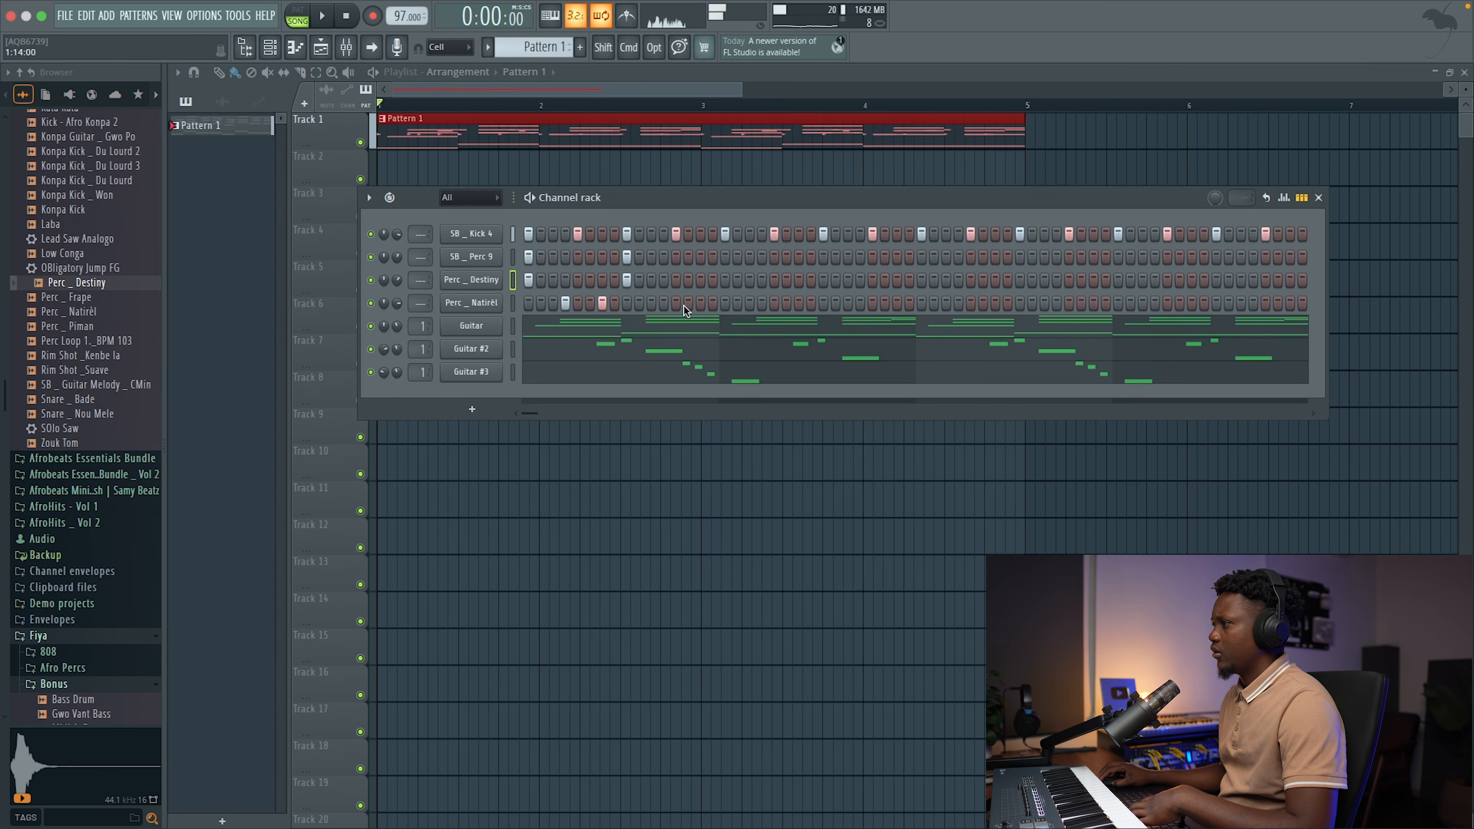
{"action": "key", "text": "space"}
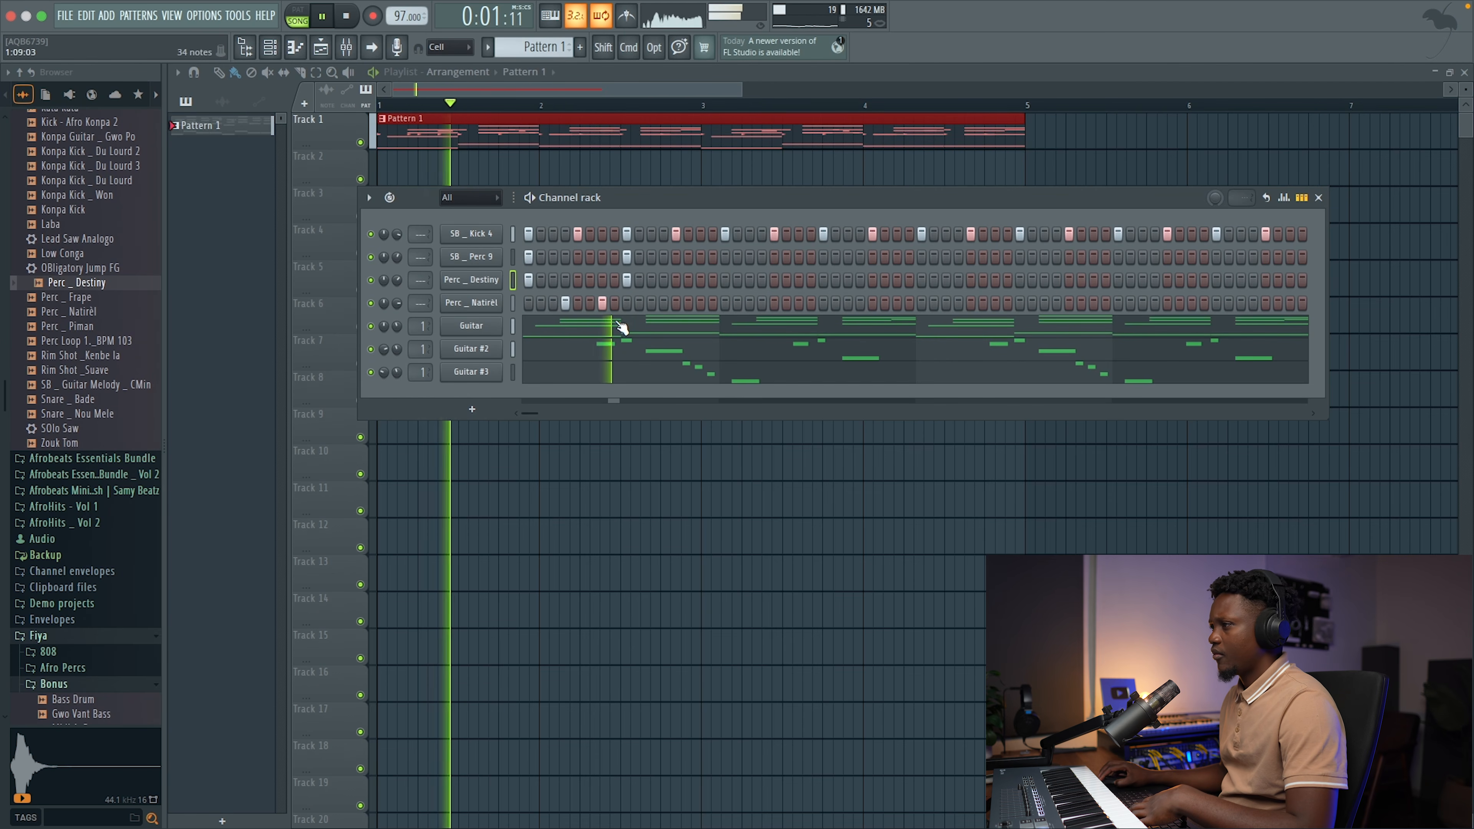
{"action": "key", "text": "space"}
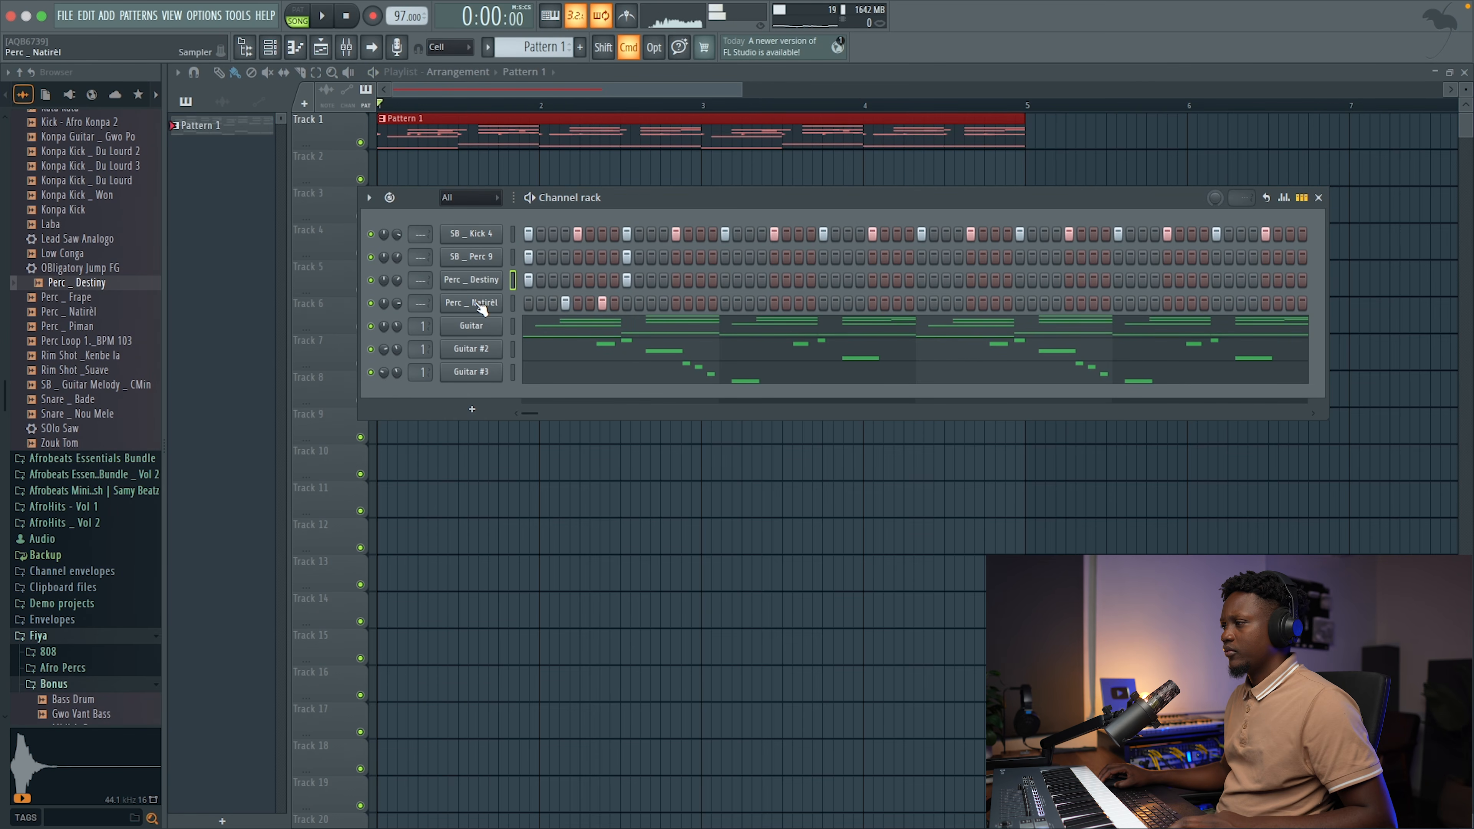
- Open the piano roll of Perc _ Natirèl and lower its second hit to B4 during playback
{"action": "right_click", "coordinate": [497, 309]}
{"action": "left_click", "coordinate": [525, 302]}
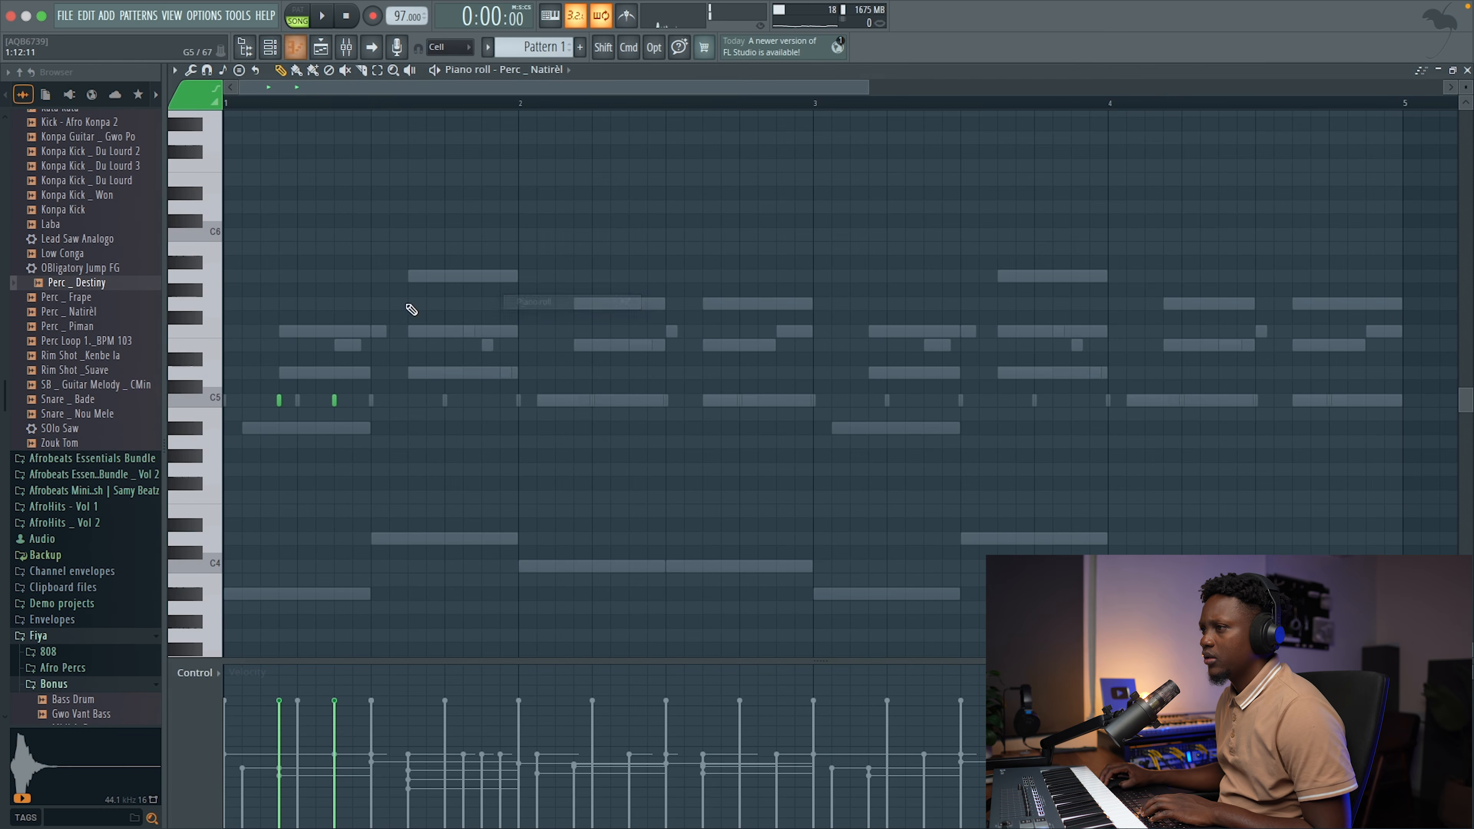
{"action": "key", "text": "space"}
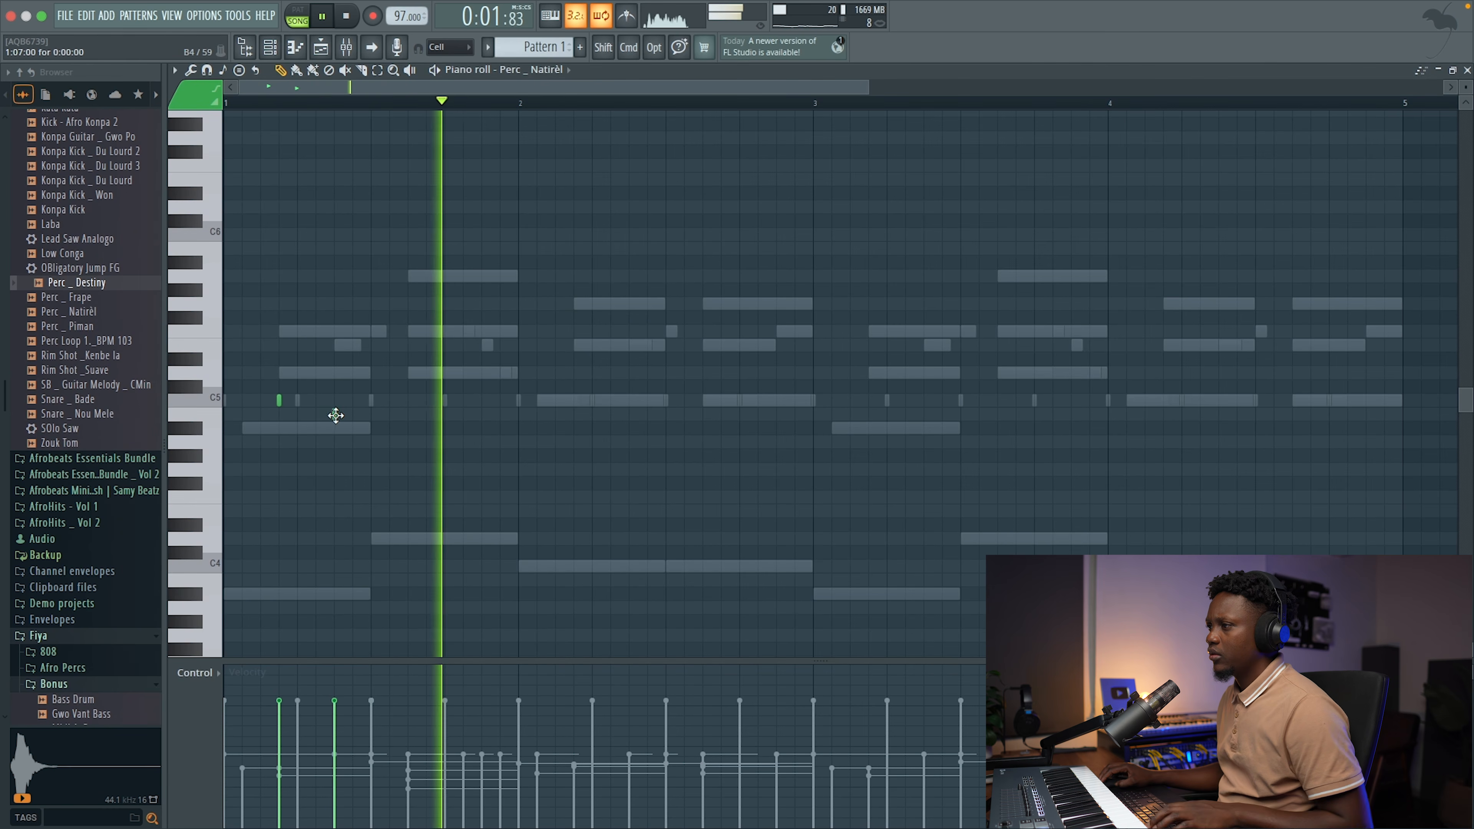
{"action": "key", "text": "space"}
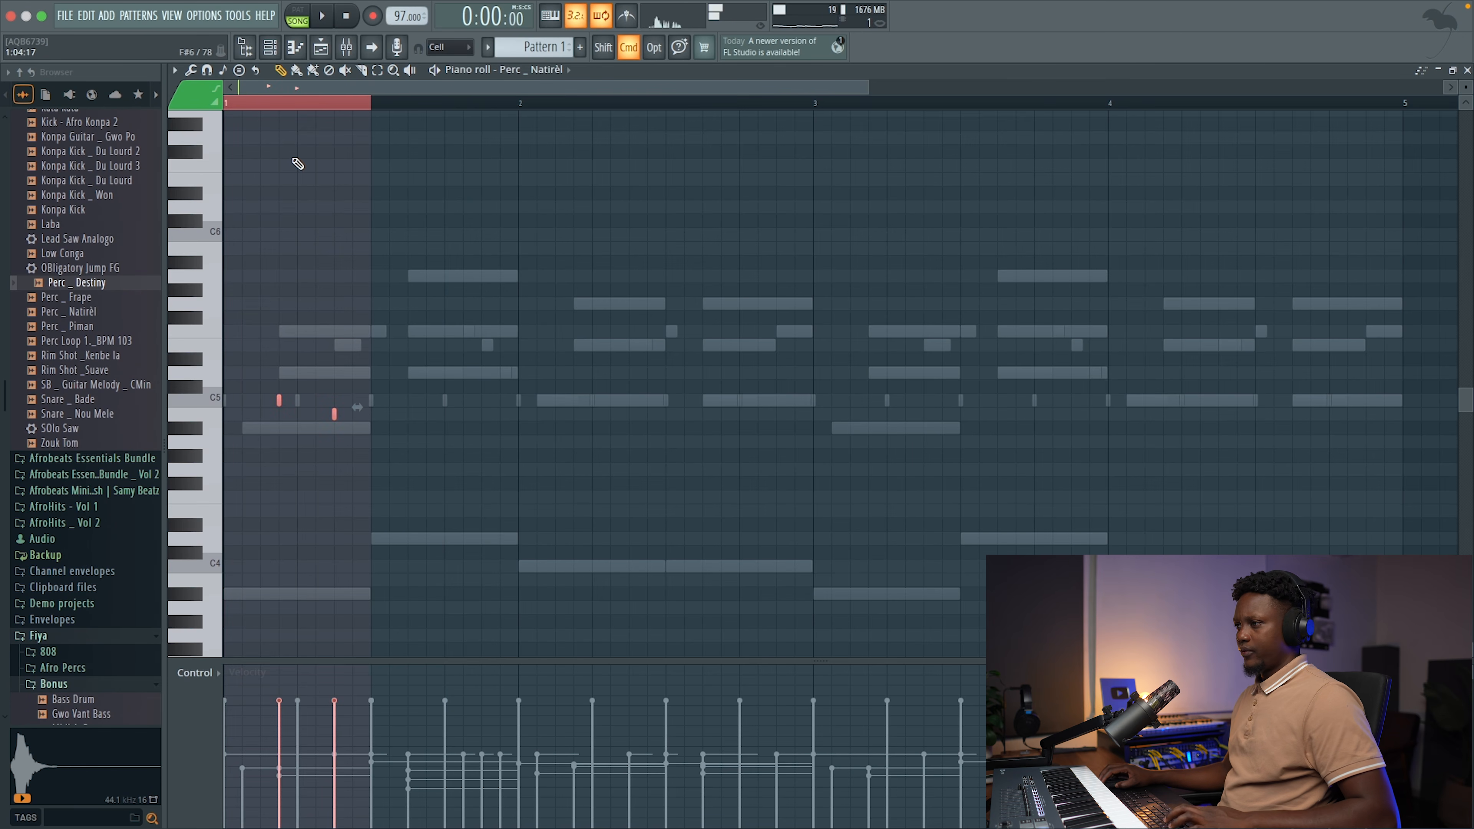
- Duplicate the half-bar Perc _ Natirèl phrase seven times to fill four bars, and play the result
{"action": "key", "text": "super+b"}
{"action": "key", "text": "super+b"}
{"action": "key", "text": "super+b"}
{"action": "key", "text": "super+b"}
{"action": "key", "text": "super+b"}
{"action": "key", "text": "super+b"}
{"action": "key", "text": "super+b"}
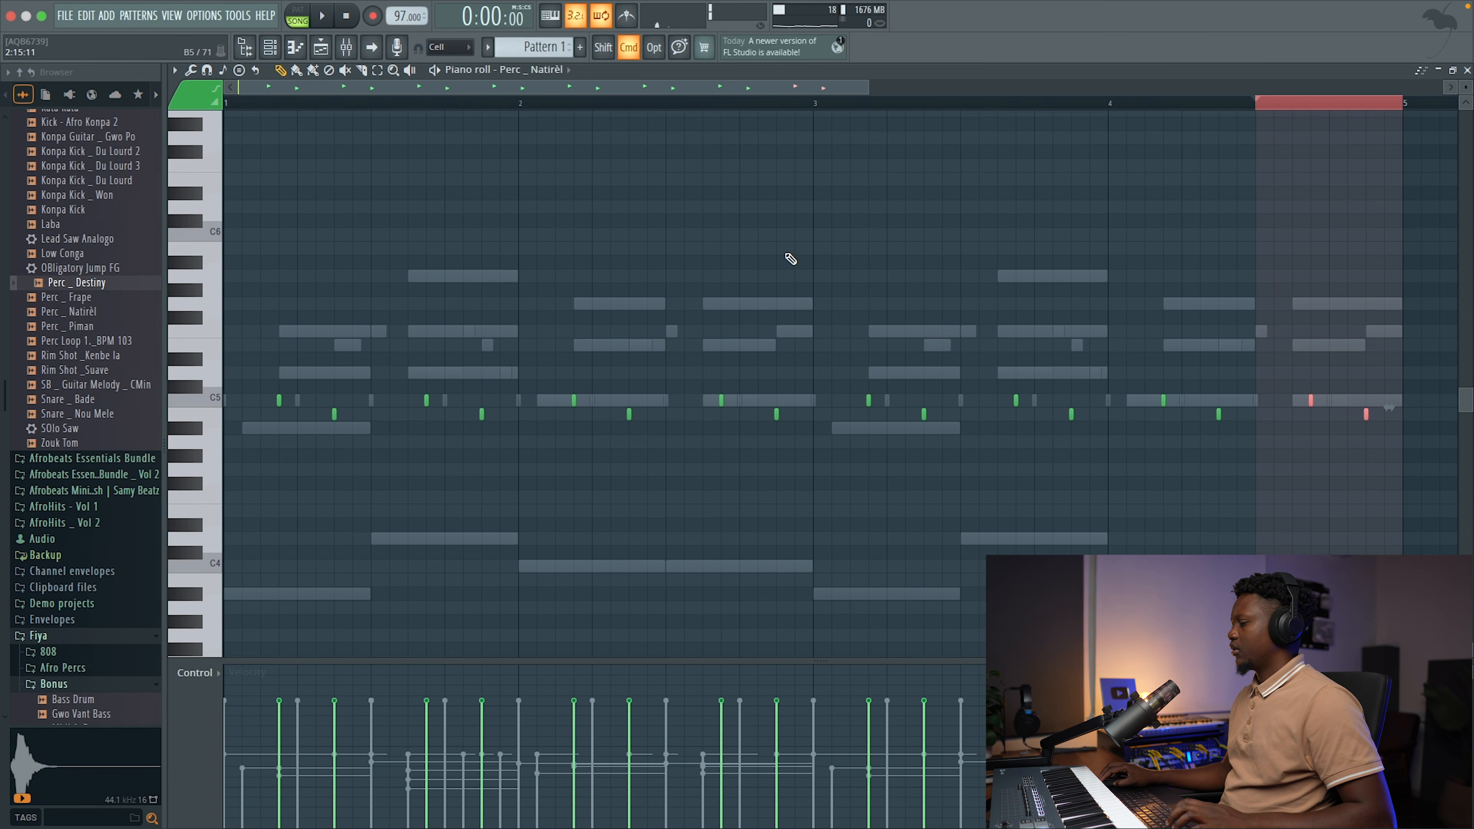
{"action": "key", "text": "space"}
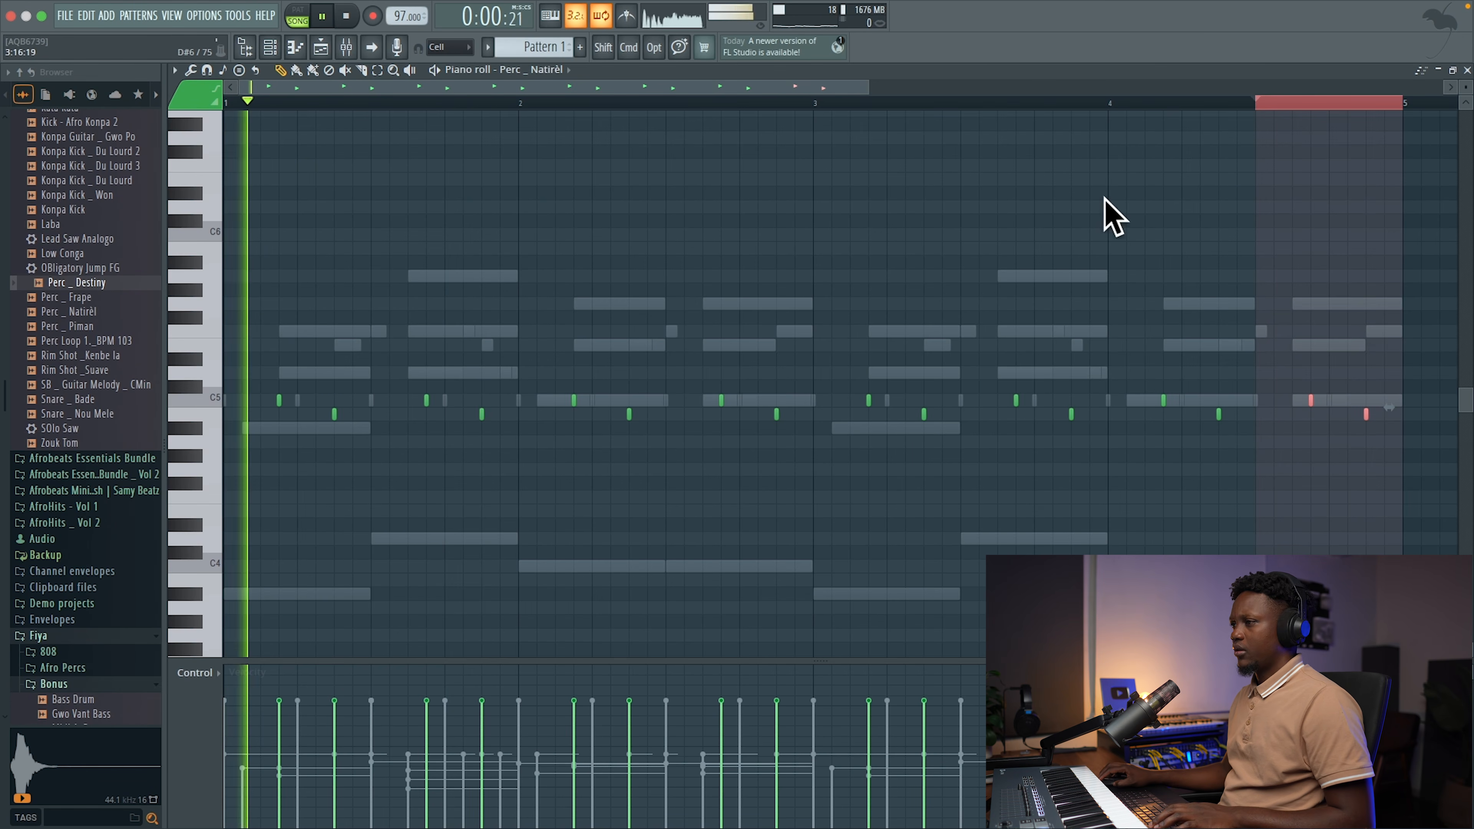
{"action": "left_click", "coordinate": [1467, 69]}
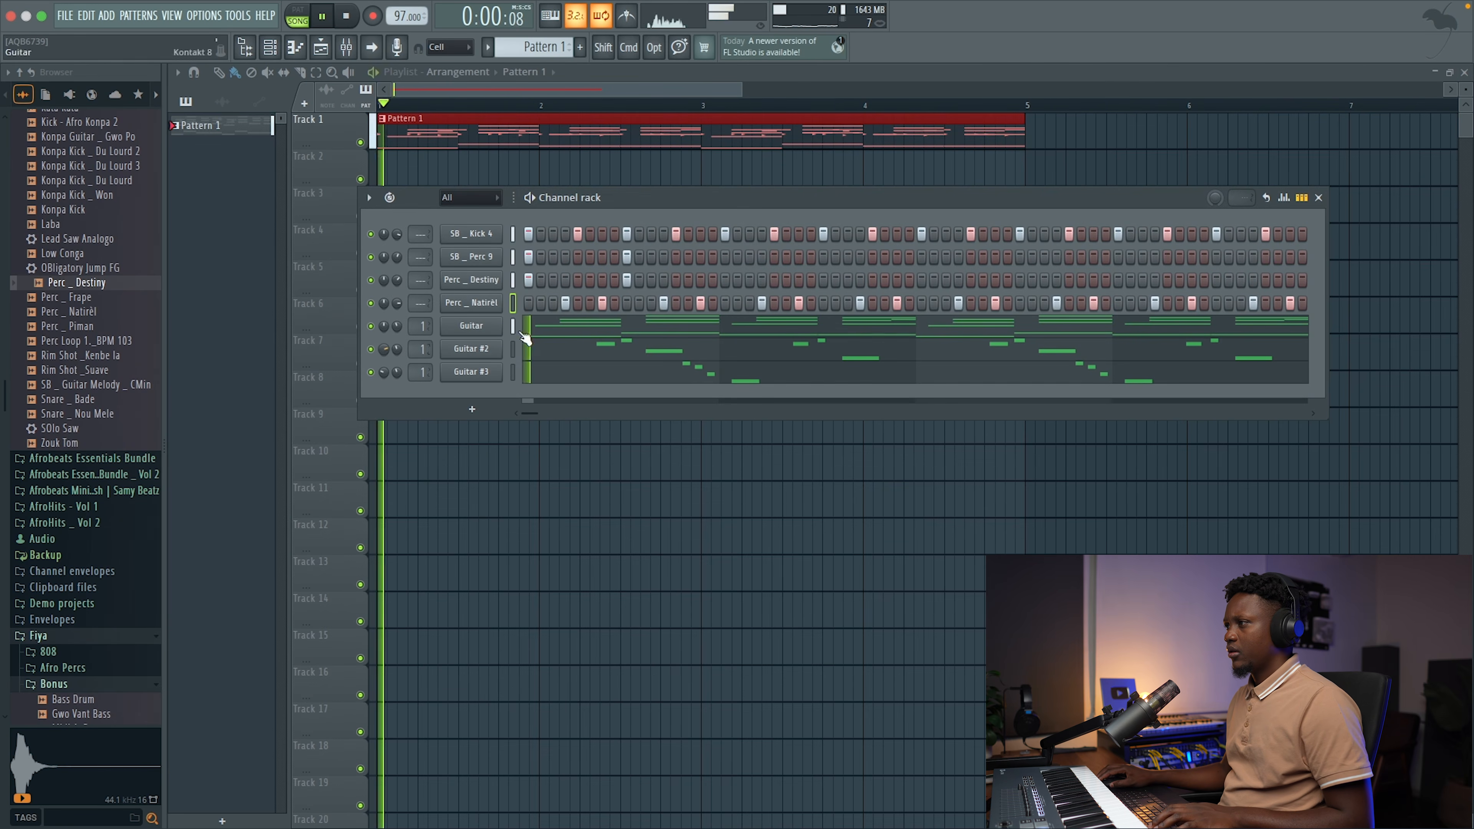
{"action": "key", "text": "space"}
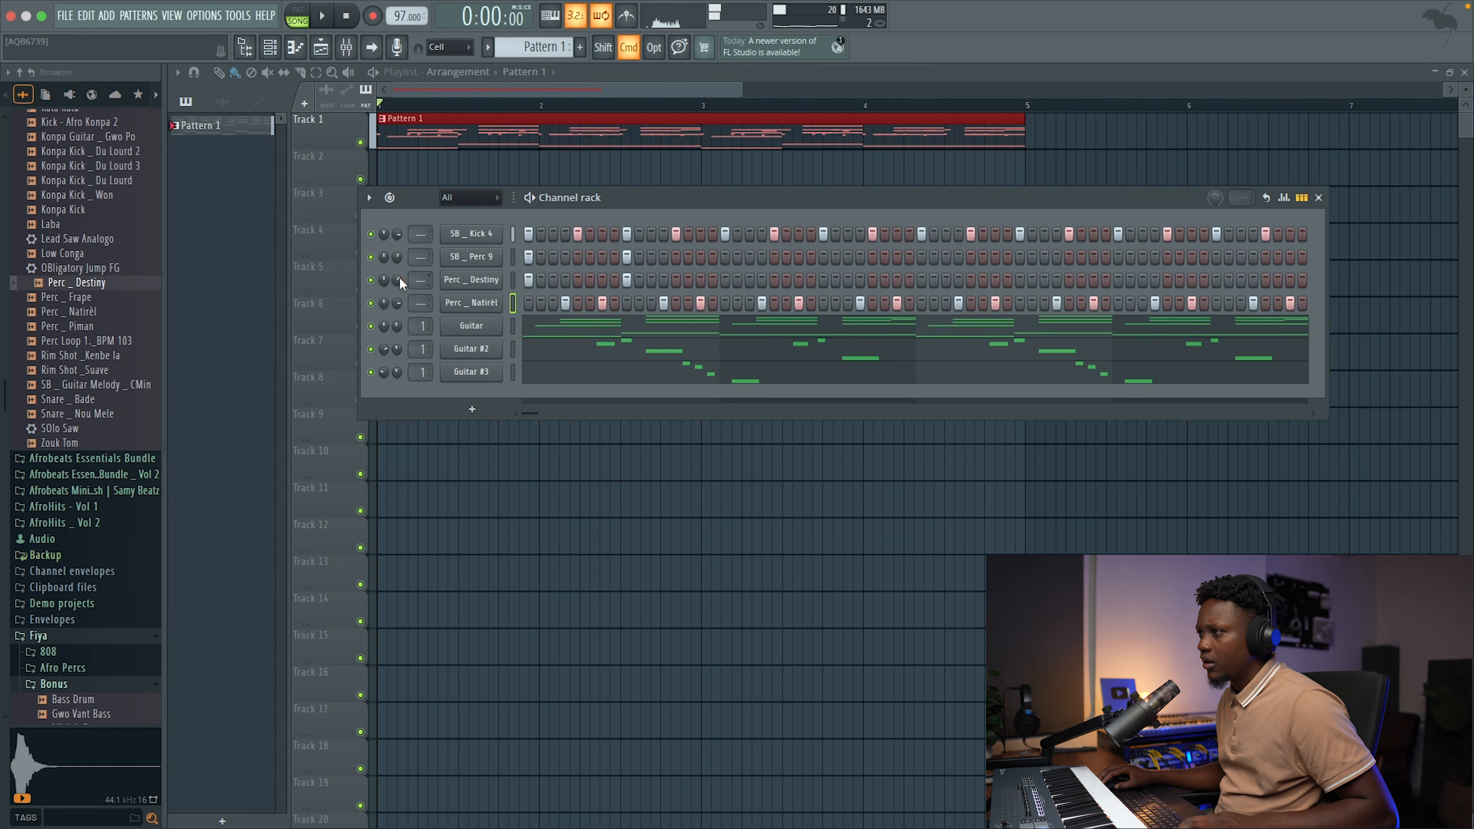
- Lower the Guitar track's fader in the mixer while the beat plays
{"action": "key", "text": "space"}
{"action": "left_click", "coordinate": [344, 47]}
{"action": "left_click_drag", "start_coordinate": [229, 468], "coordinate": [229, 490]}
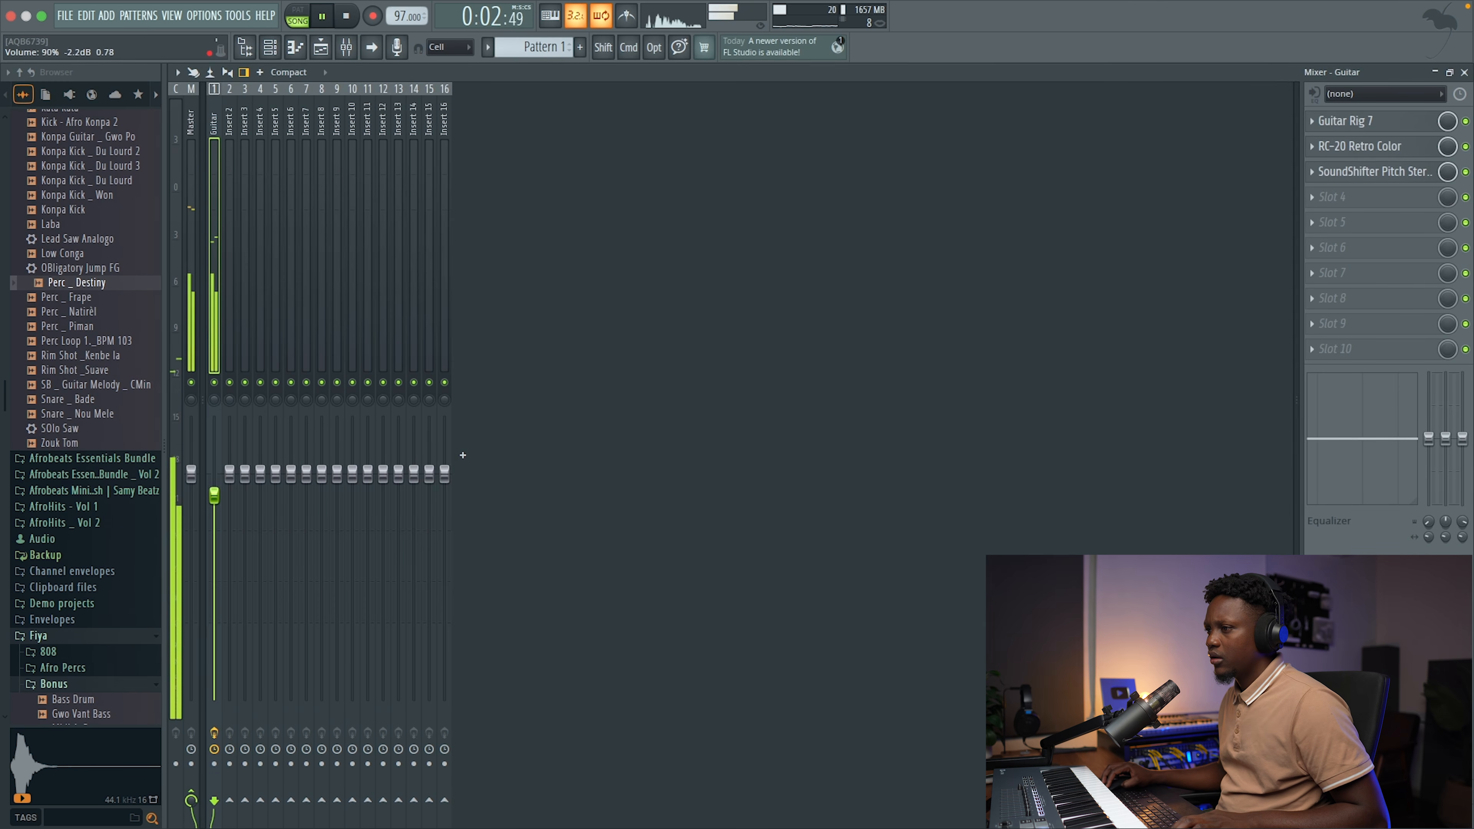
- Load Cradle The God Particle into Slot 5 of the Master track and play the beat through it
{"action": "left_click", "coordinate": [198, 251]}
{"action": "key", "text": "space"}
{"action": "left_click", "coordinate": [1332, 222]}
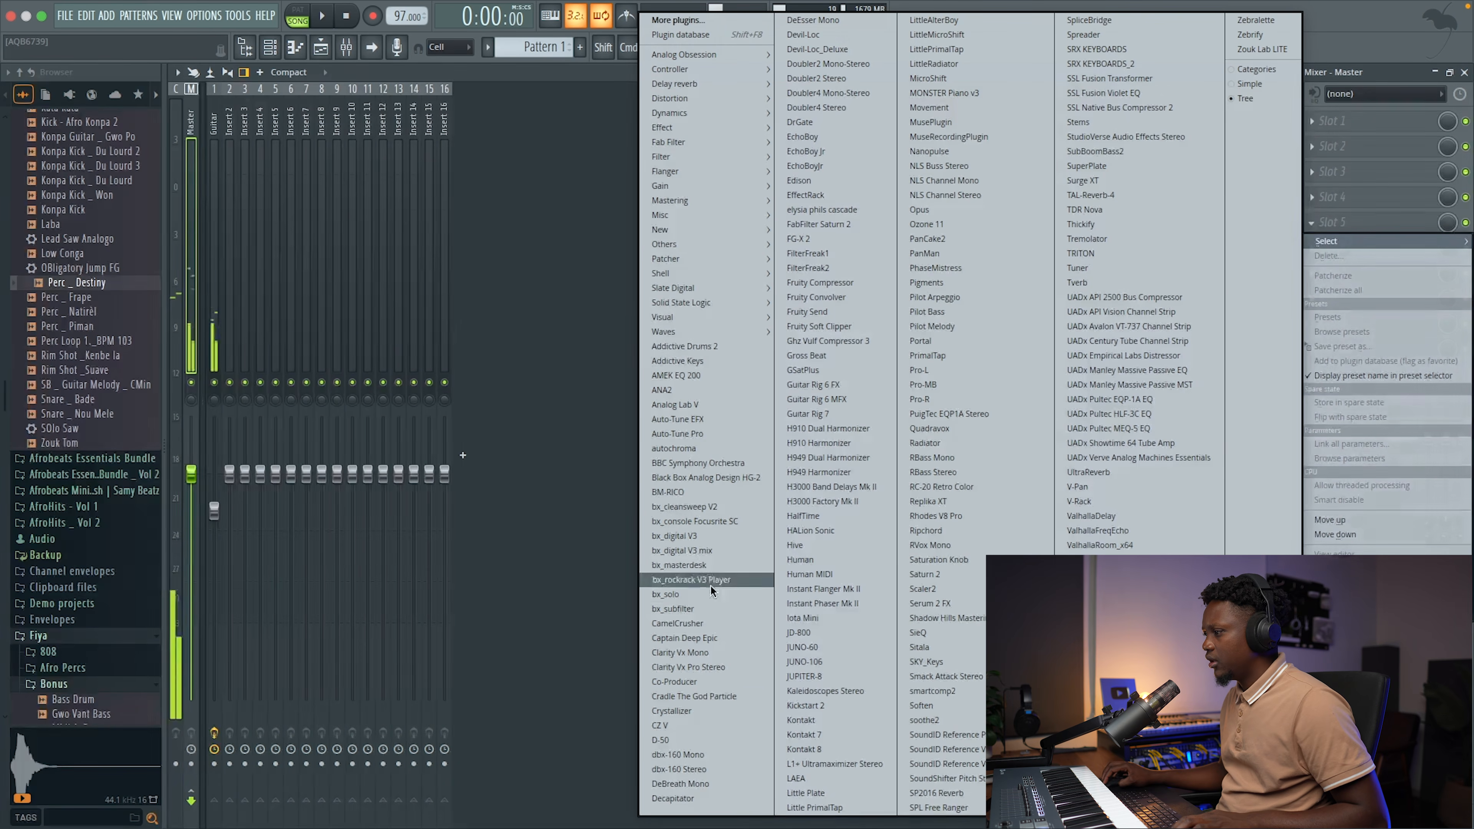
{"action": "left_click", "coordinate": [718, 699]}
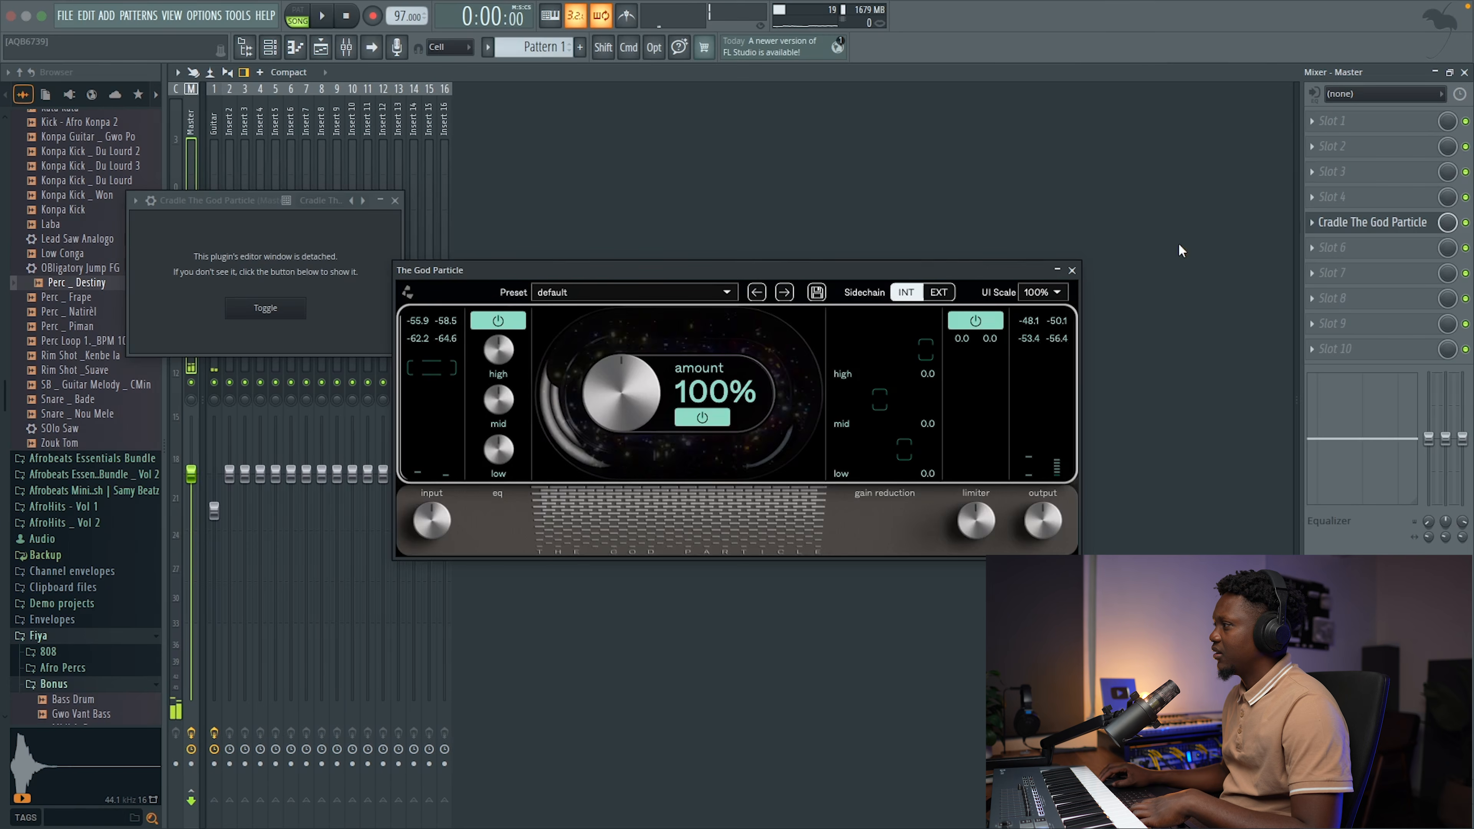
{"action": "left_click", "coordinate": [1072, 270]}
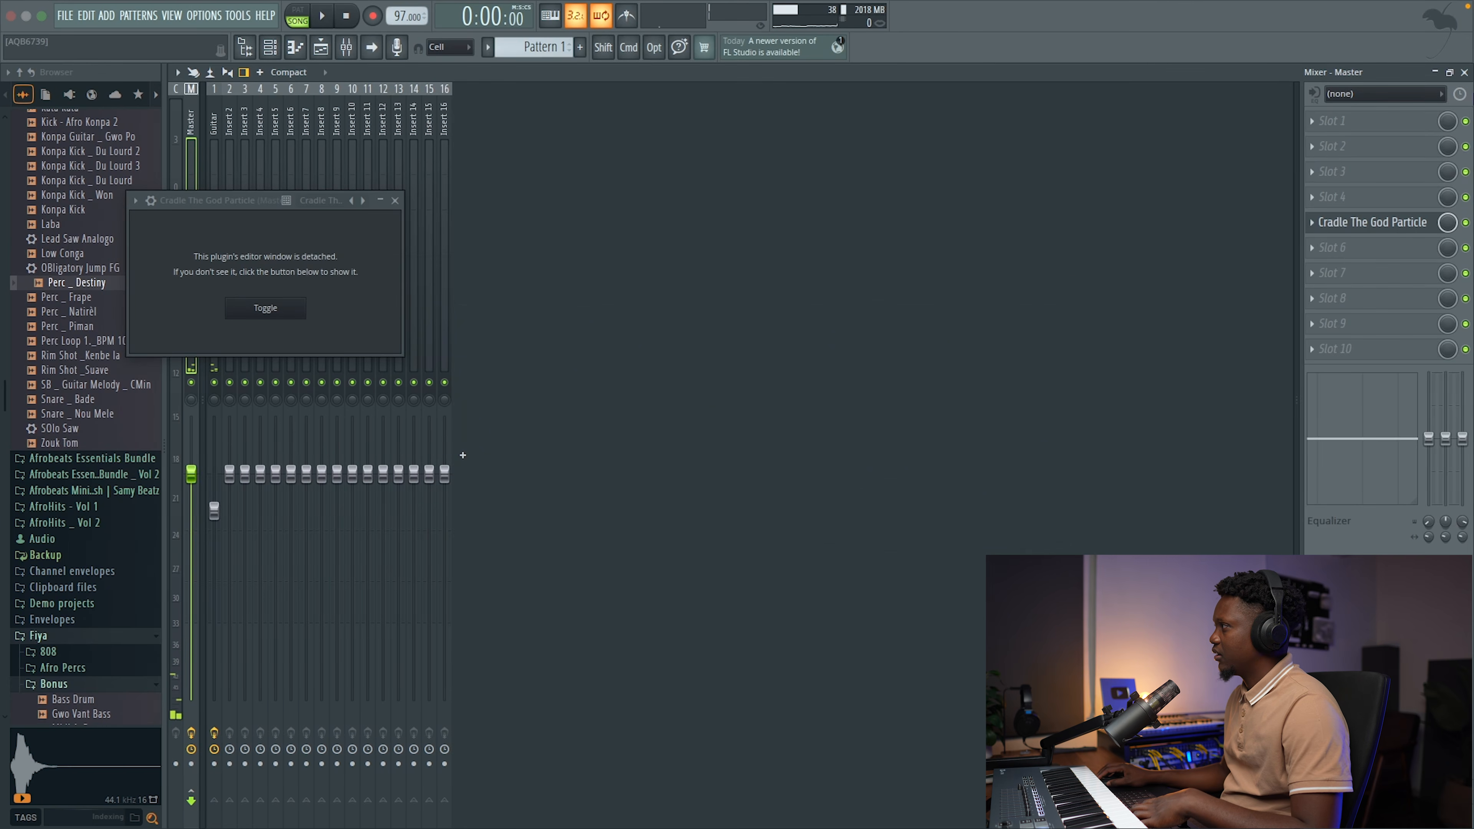
{"action": "left_click", "coordinate": [1464, 72]}
{"action": "key", "text": "space"}
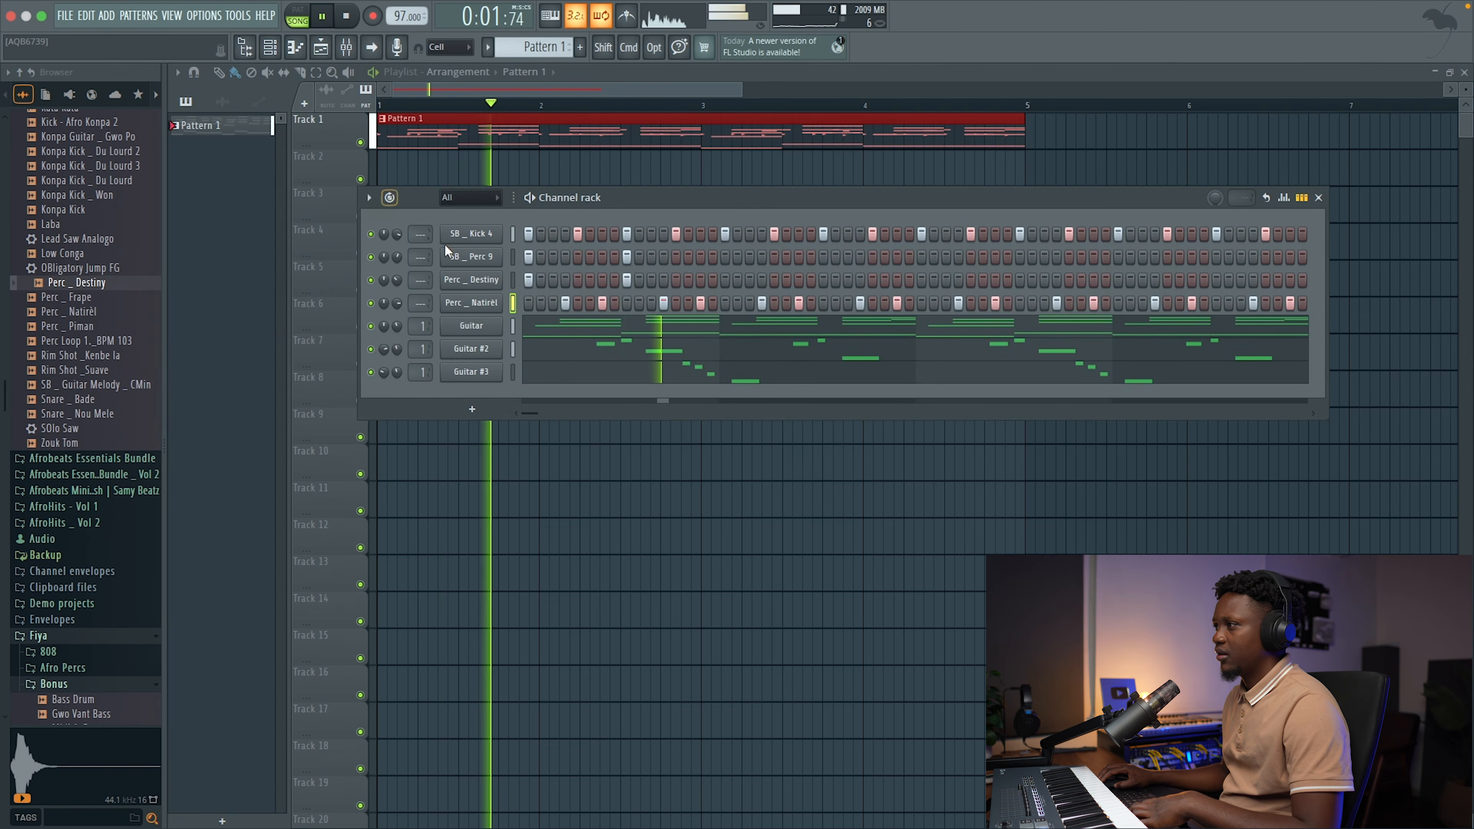
{"action": "key", "text": "space"}
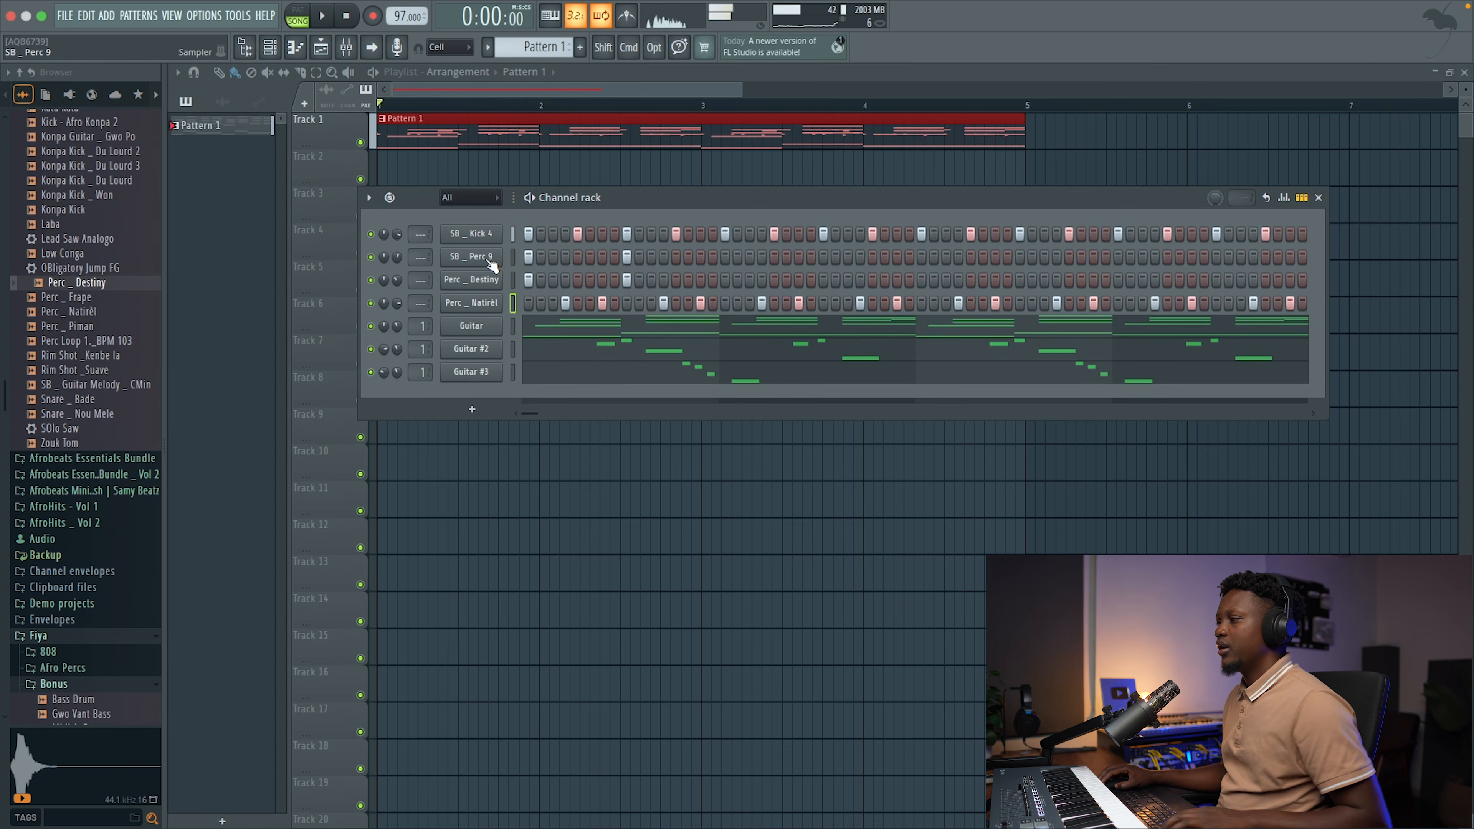
- Duplicate the first bar of Perc _ Destiny three times to fill four bars and copy the hits to SB _ Perc 9
{"action": "right_click", "coordinate": [496, 272]}
{"action": "left_click", "coordinate": [528, 282]}
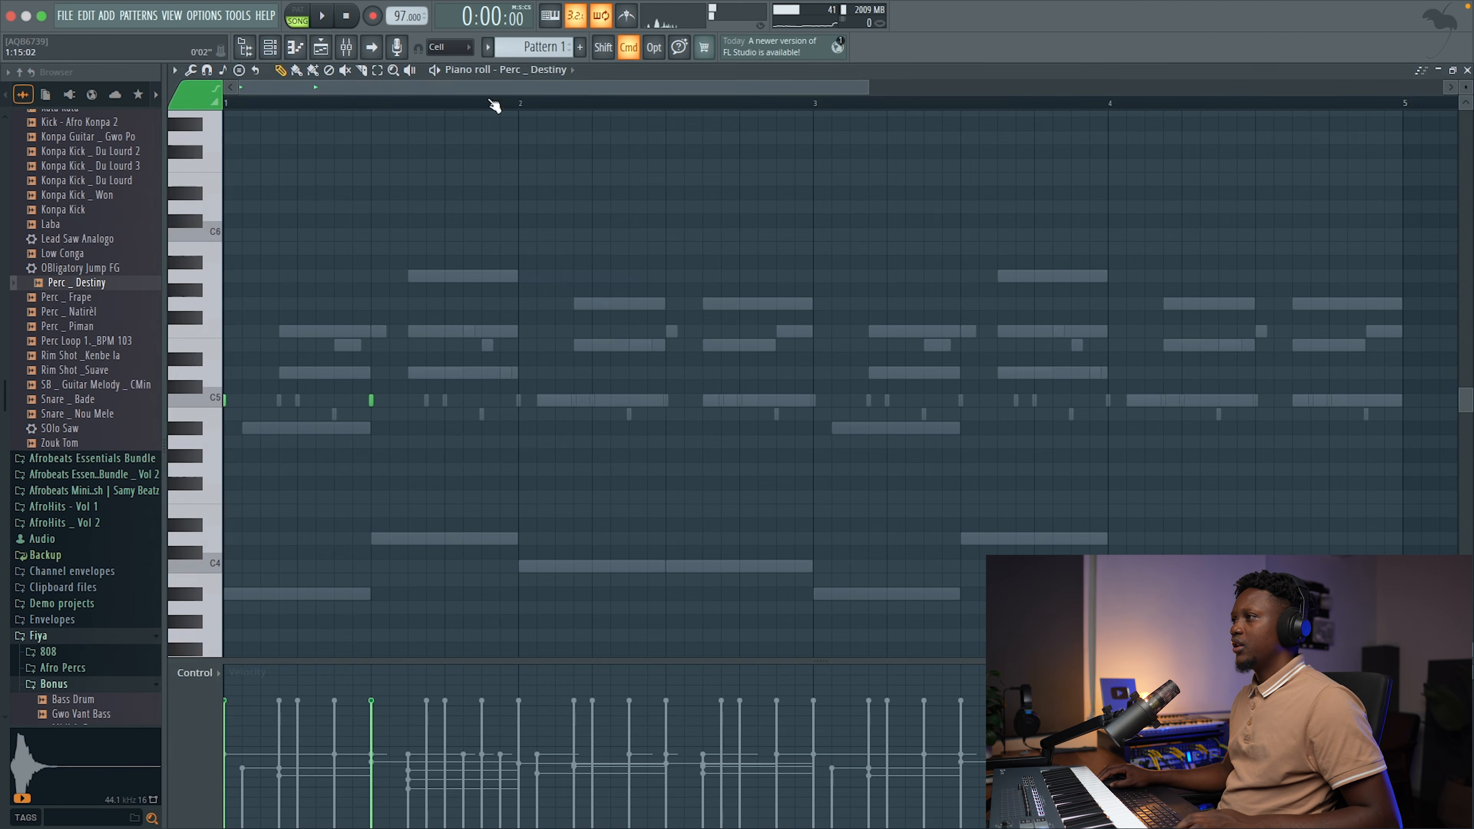
{"action": "left_click_drag", "start_coordinate": [525, 106], "coordinate": [225, 103]}
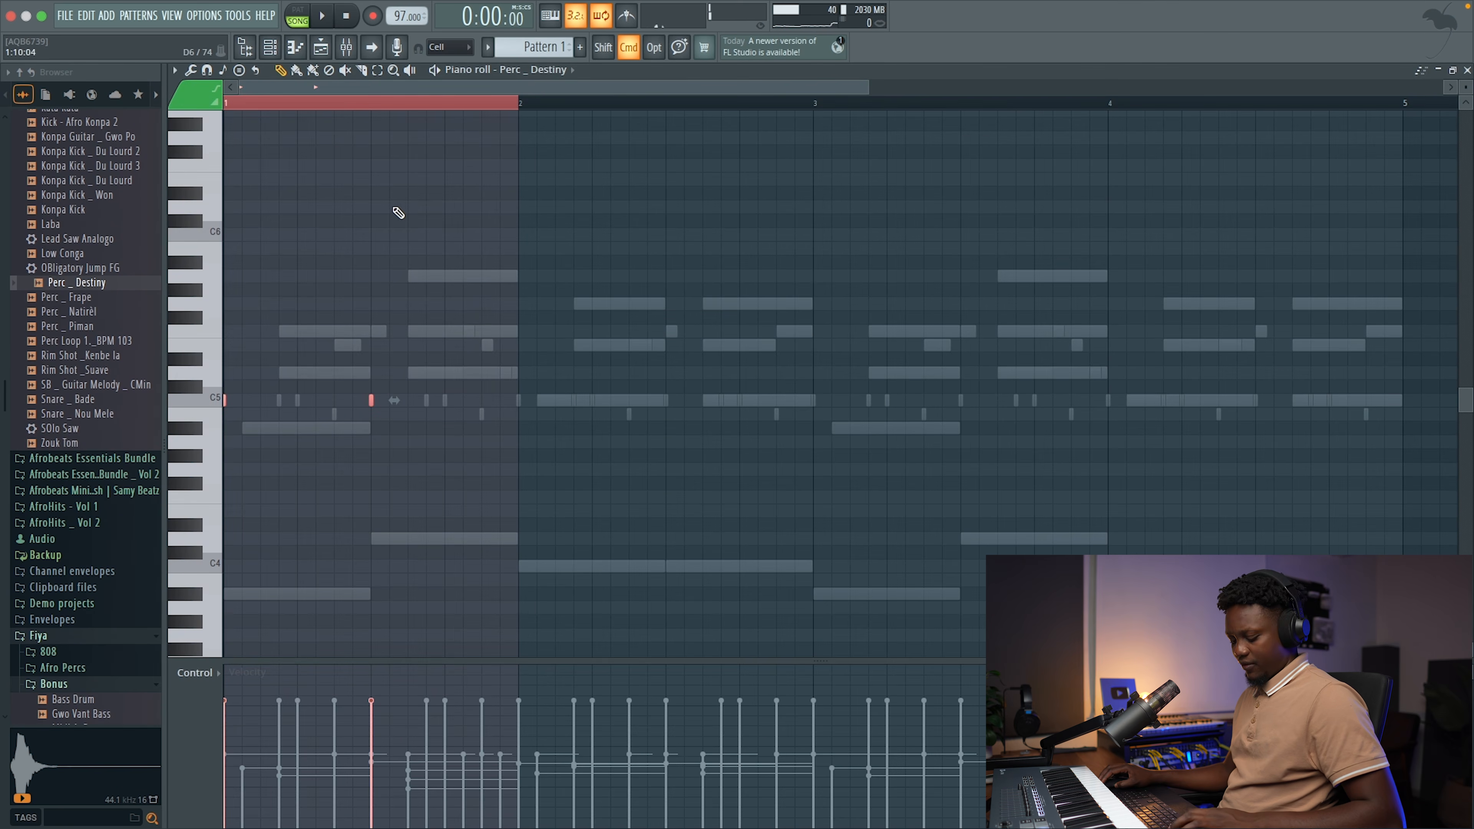
{"action": "key", "text": "super+b"}
{"action": "key", "text": "super+b"}
{"action": "key", "text": "super+b"}
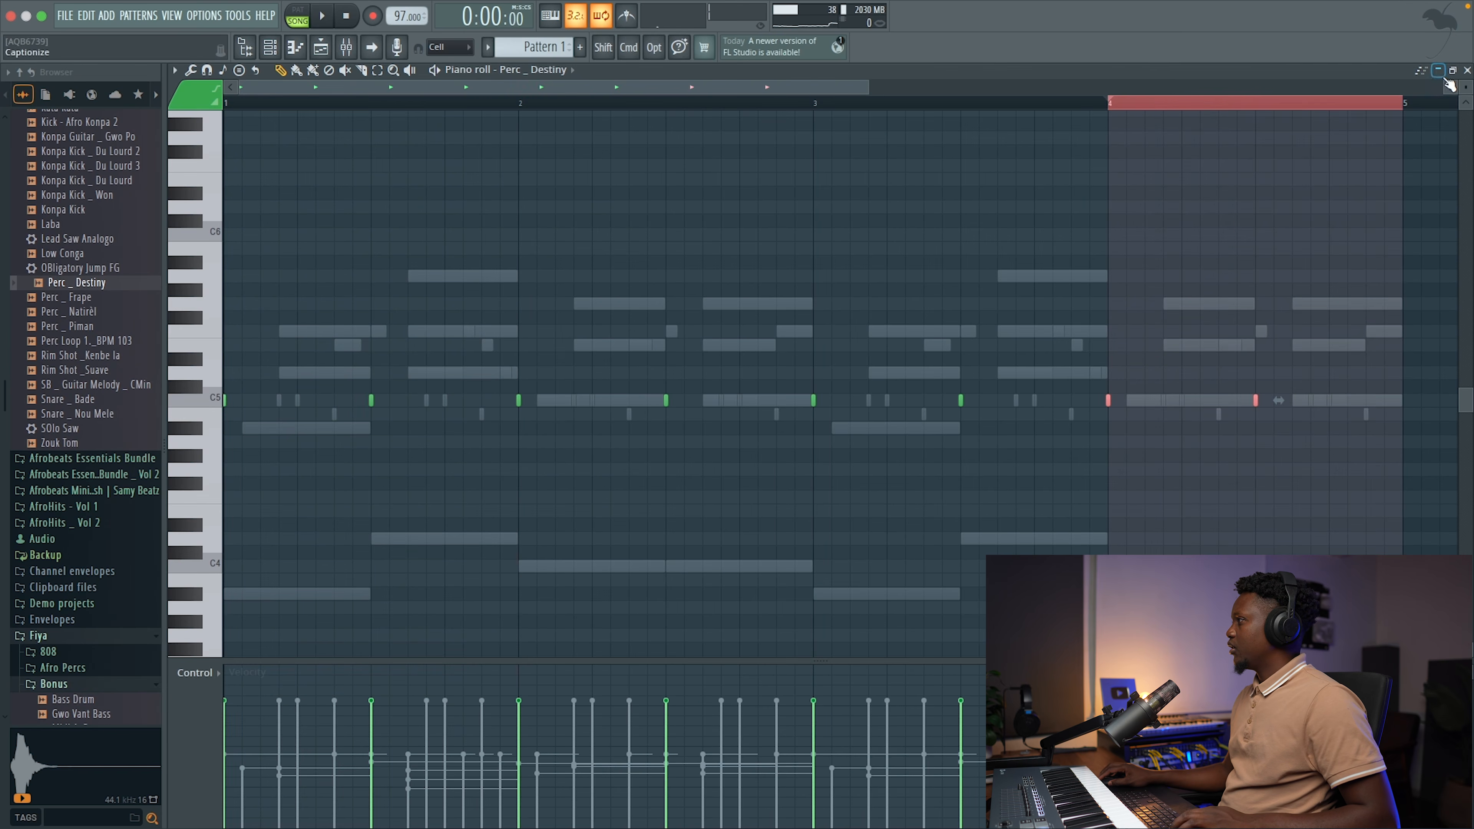
{"action": "left_click", "coordinate": [1467, 70]}
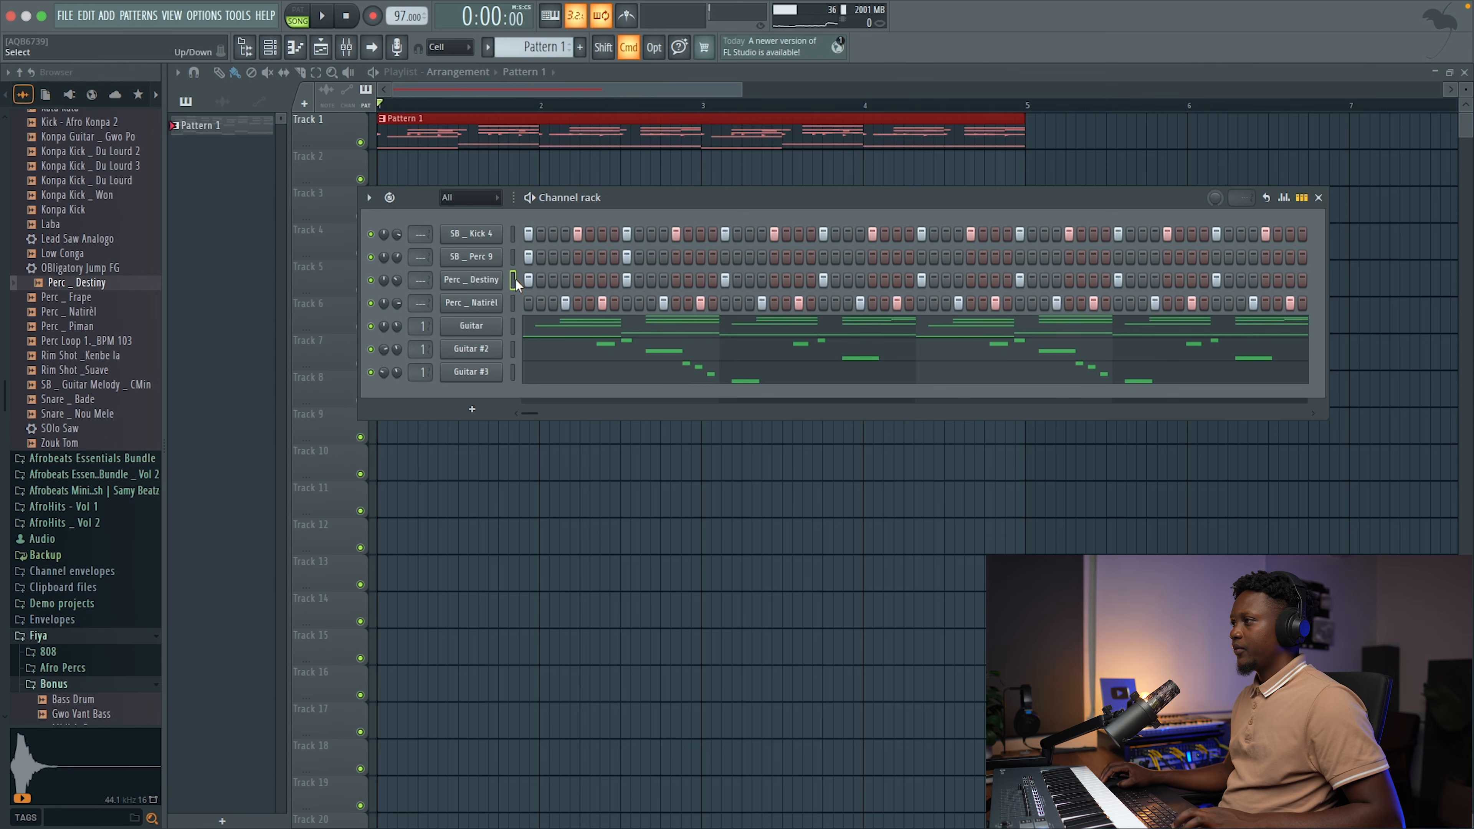
{"action": "key", "text": "super+v"}
{"action": "key", "text": "super+z"}
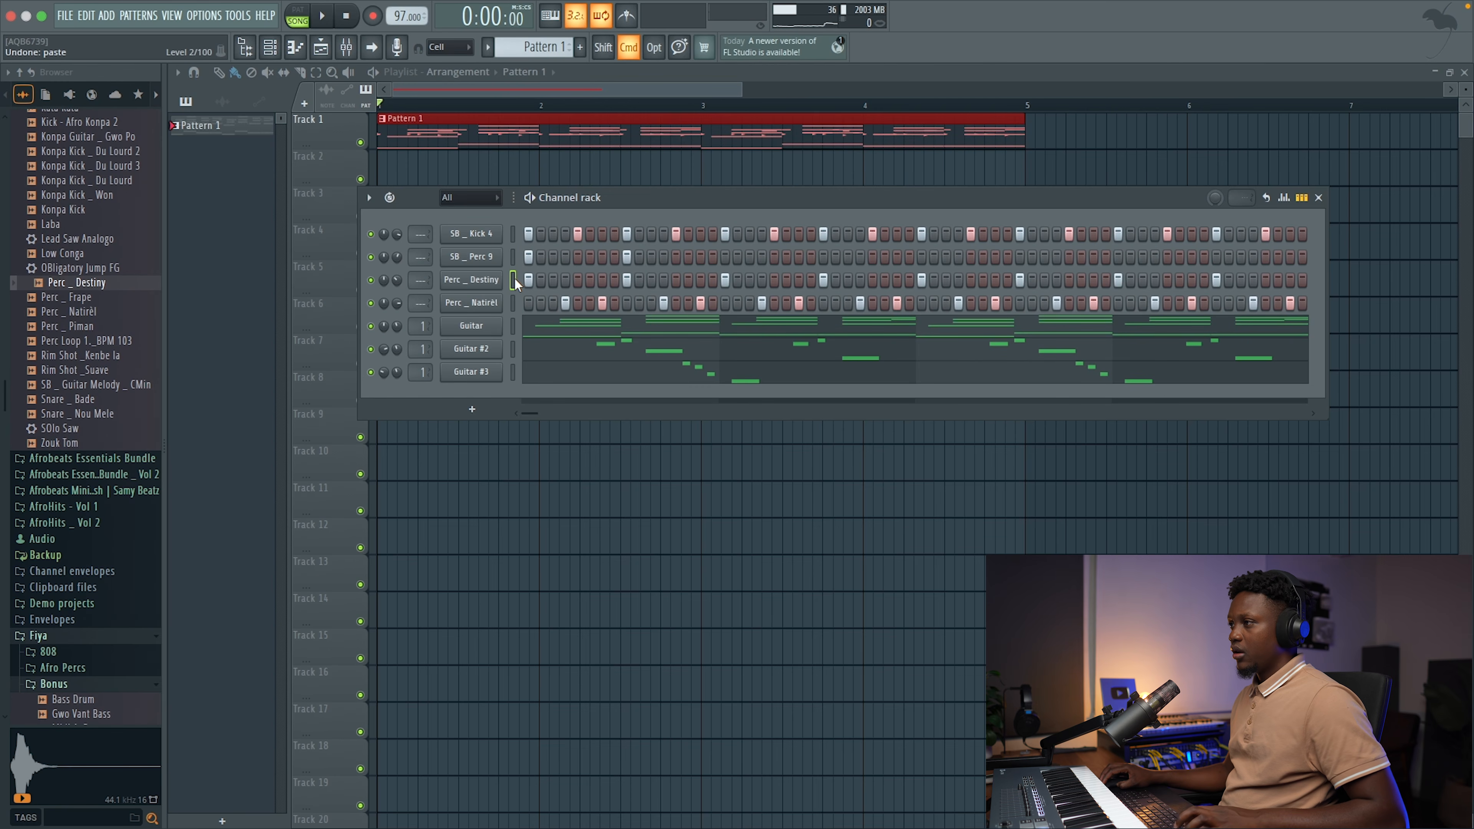
- Audition percussion, rim shot and guitar melody samples in the Afro Konpa Vol 1 kit and select its Synth folder
{"action": "left_click", "coordinate": [90, 326]}
{"action": "left_click", "coordinate": [86, 299]}
{"action": "left_click", "coordinate": [86, 313]}
{"action": "left_click", "coordinate": [98, 356]}
{"action": "left_click", "coordinate": [100, 388]}
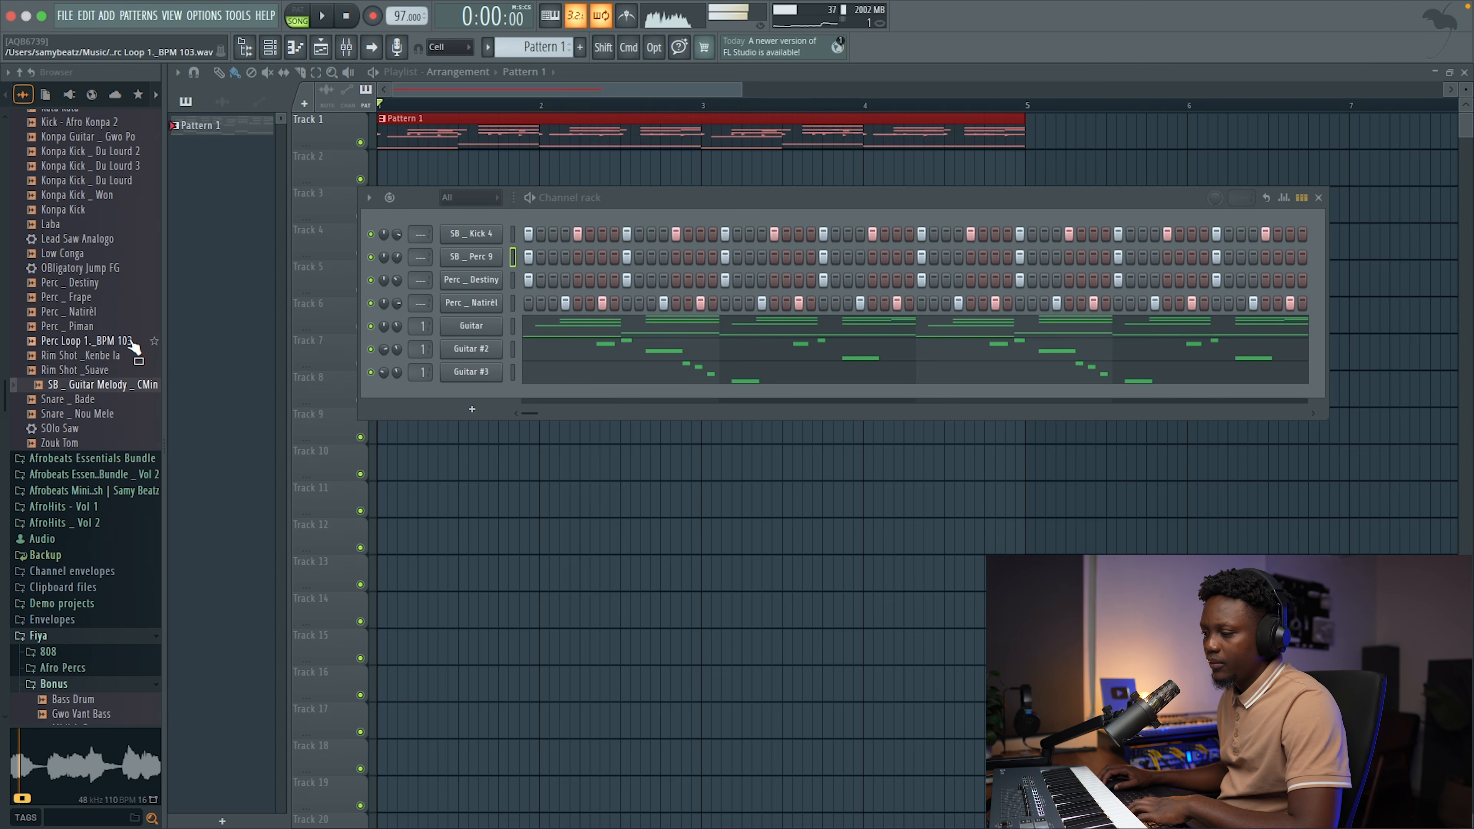
{"action": "scroll", "coordinate": [133, 346], "scroll_direction": "up", "scroll_amount": 10}
{"action": "key", "text": "space"}
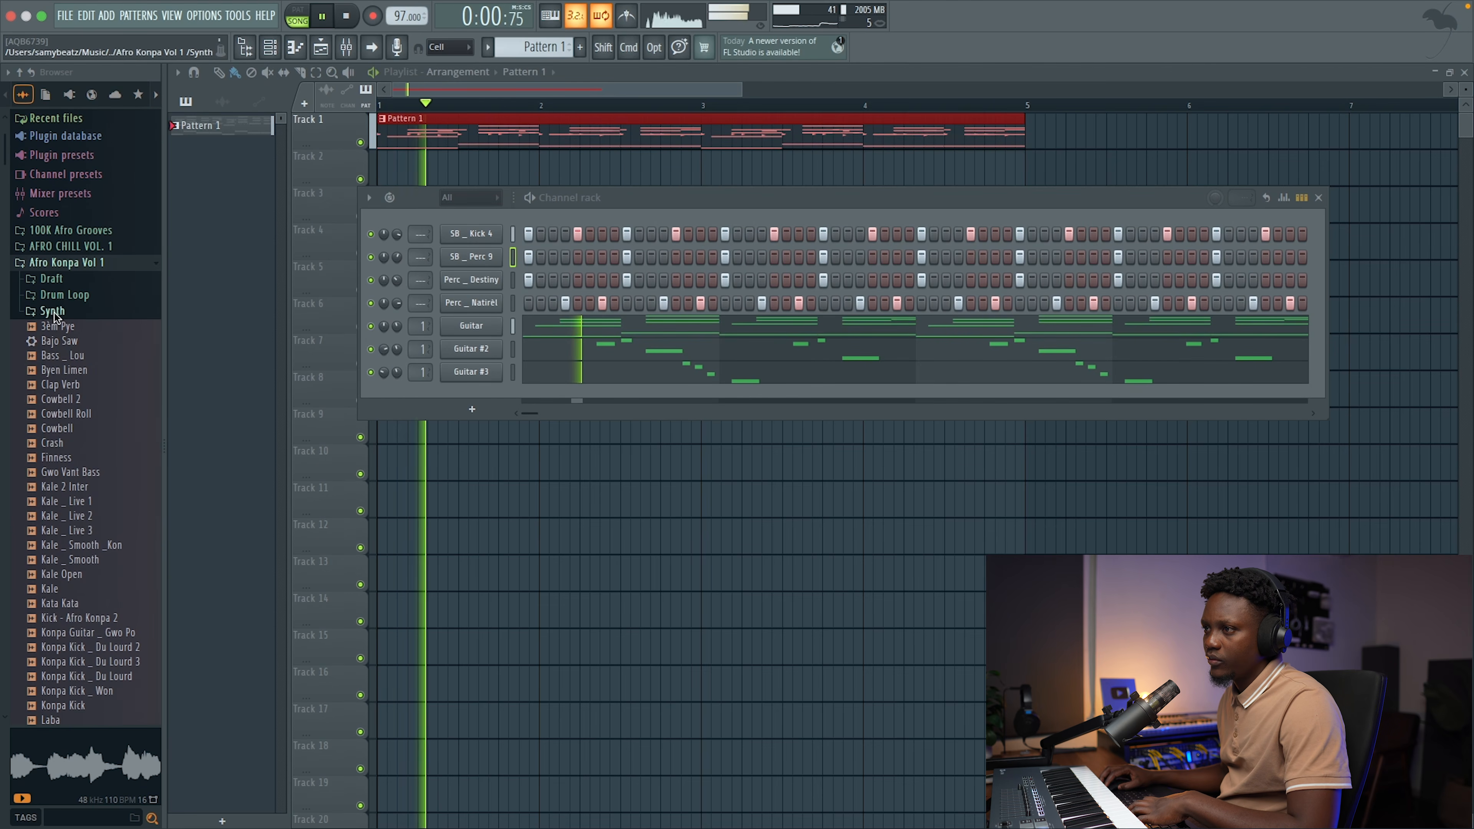
{"action": "left_click", "coordinate": [54, 312]}
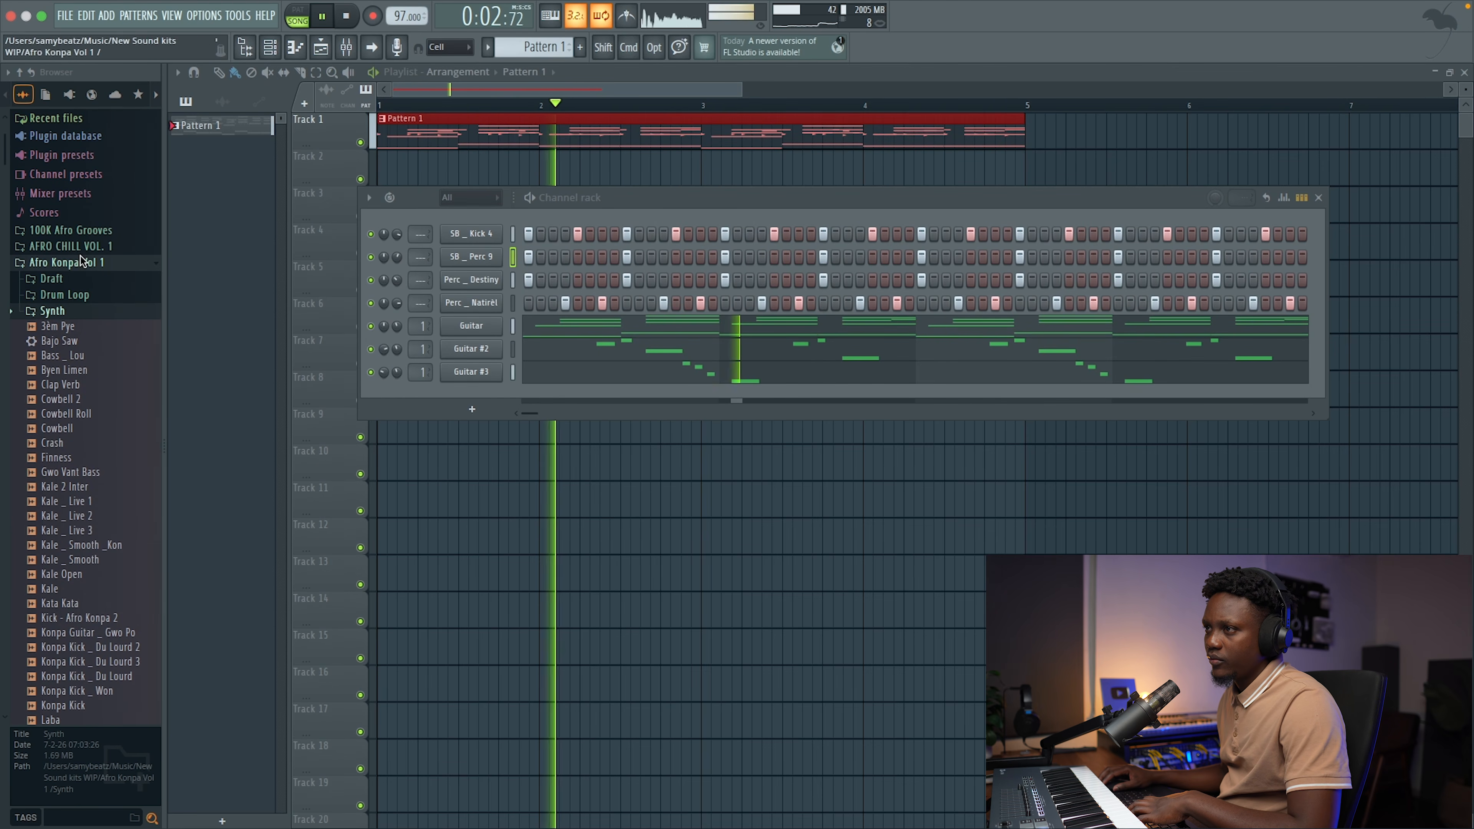
- Preview percussion samples in the 100K Afro Grooves kit and add SB _ Perc 10 as a channel below Perc _ Natirèl
{"action": "left_click", "coordinate": [79, 233]}
{"action": "scroll", "coordinate": [110, 301], "scroll_direction": "down", "scroll_amount": 3}
{"action": "key", "text": "space"}
{"action": "left_click", "coordinate": [80, 359]}
{"action": "scroll", "coordinate": [81, 377], "scroll_direction": "down", "scroll_amount": 4}
{"action": "left_click", "coordinate": [91, 470]}
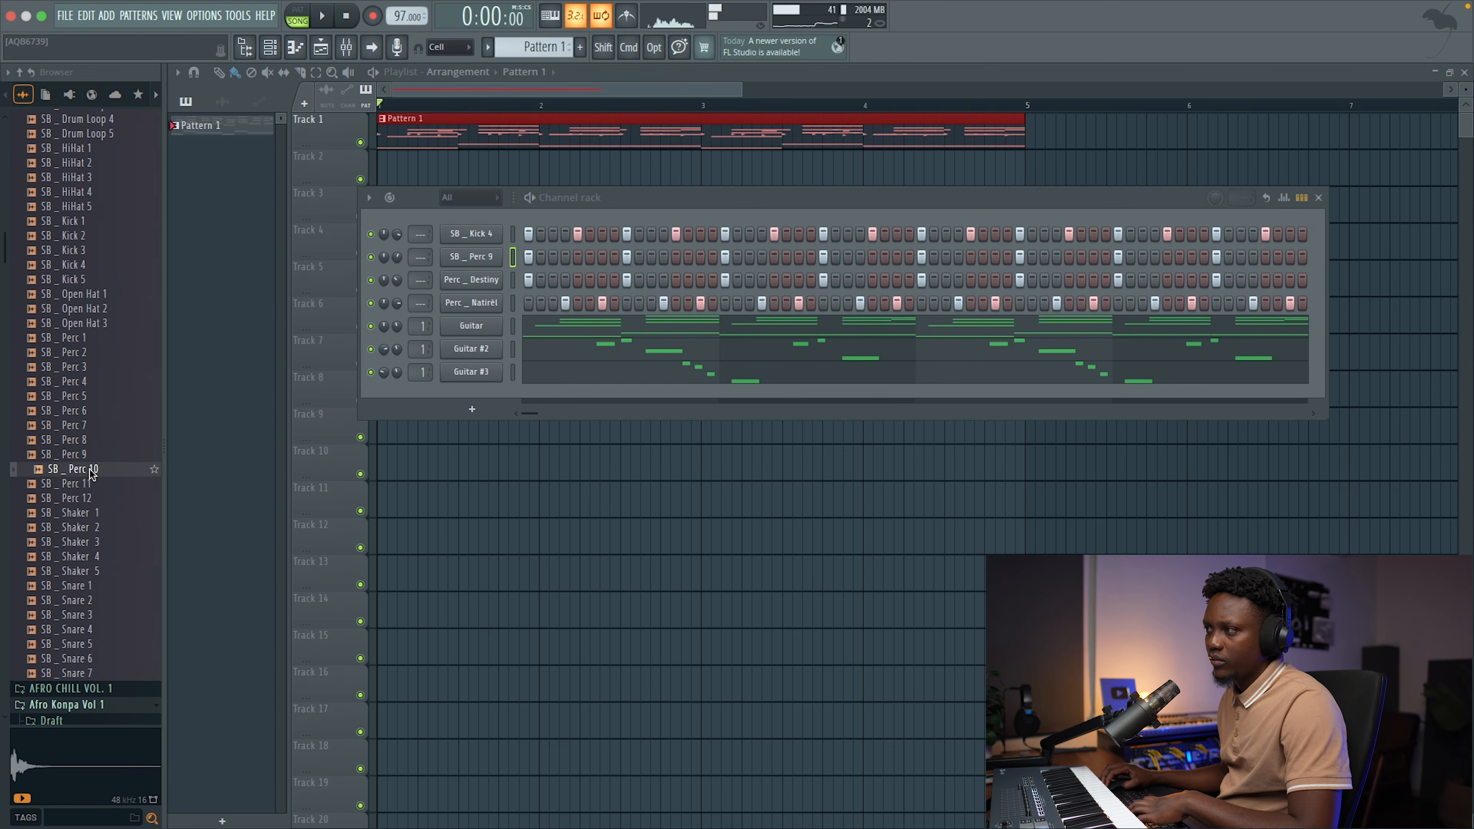
{"action": "left_click_drag", "start_coordinate": [85, 473], "coordinate": [499, 319]}
- Place SB _ Perc 10 hits on steps 4 and 12 of all four bars while the beat plays
{"action": "key", "text": "space"}
{"action": "left_click", "coordinate": [603, 327]}
{"action": "key", "text": "space"}
{"action": "key", "text": "space"}
{"action": "left_click", "coordinate": [567, 329]}
{"action": "right_click", "coordinate": [601, 330]}
{"action": "left_click", "coordinate": [665, 330]}
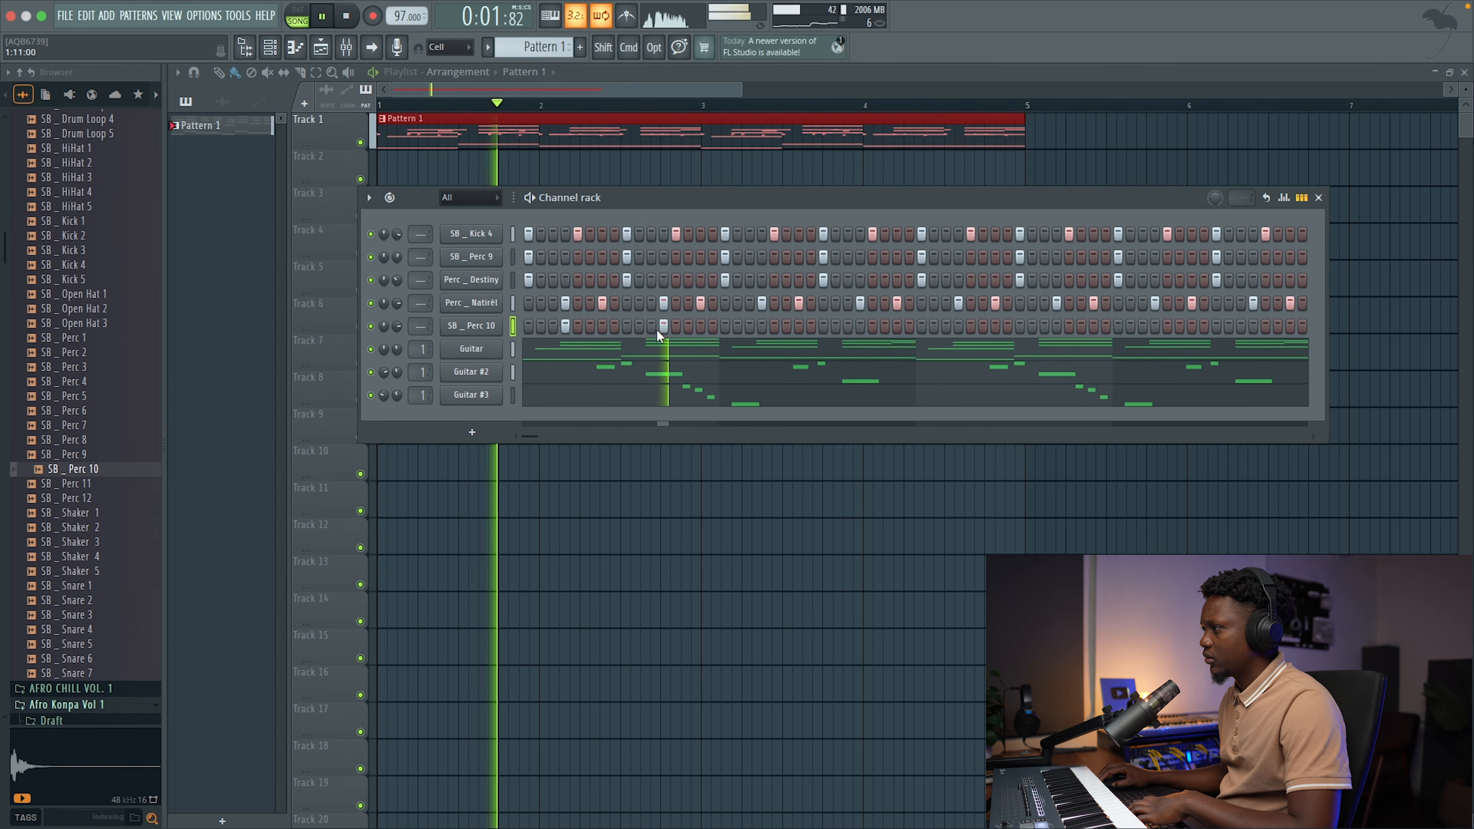
{"action": "left_click", "coordinate": [761, 326]}
{"action": "left_click", "coordinate": [859, 326]}
{"action": "left_click", "coordinate": [958, 325]}
{"action": "left_click", "coordinate": [1057, 326]}
{"action": "left_click", "coordinate": [1154, 326]}
{"action": "left_click", "coordinate": [1253, 326]}
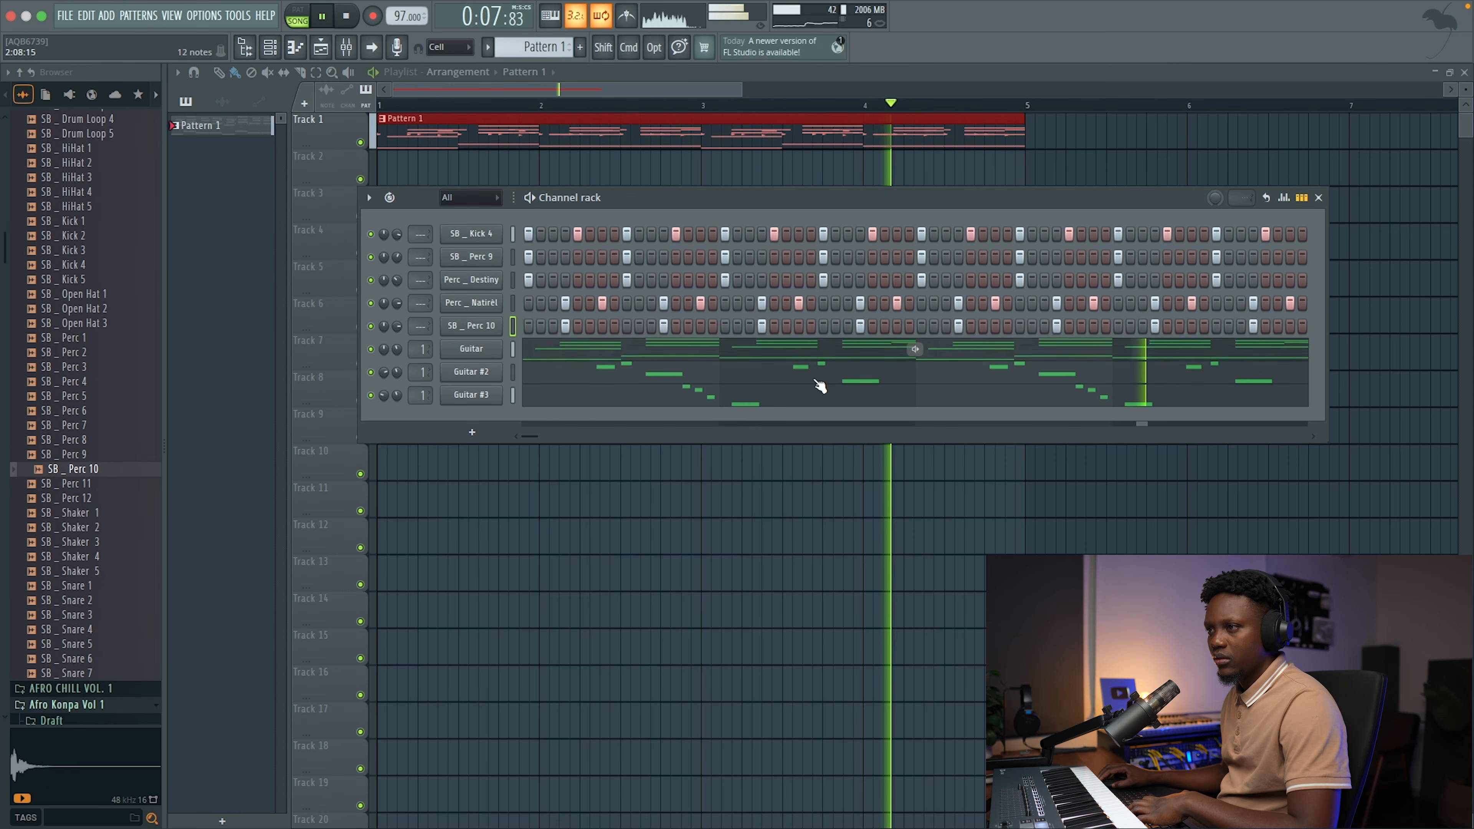
- Replay the beat and add extra SB _ Kick 4 hits on step 14 of bars 2 and 4
{"action": "key", "text": "space"}
{"action": "key", "text": "space"}
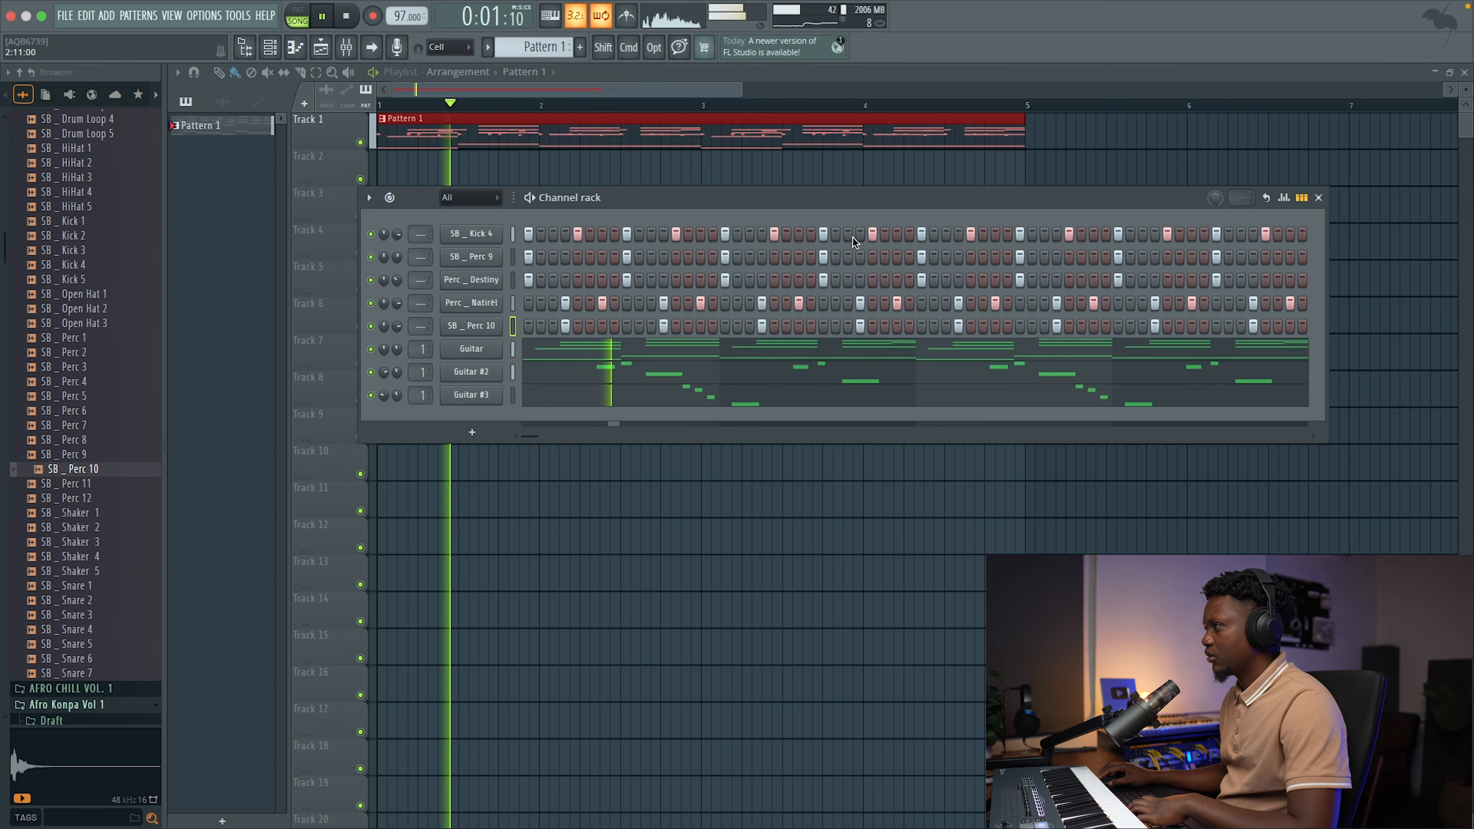
{"action": "left_click", "coordinate": [884, 234]}
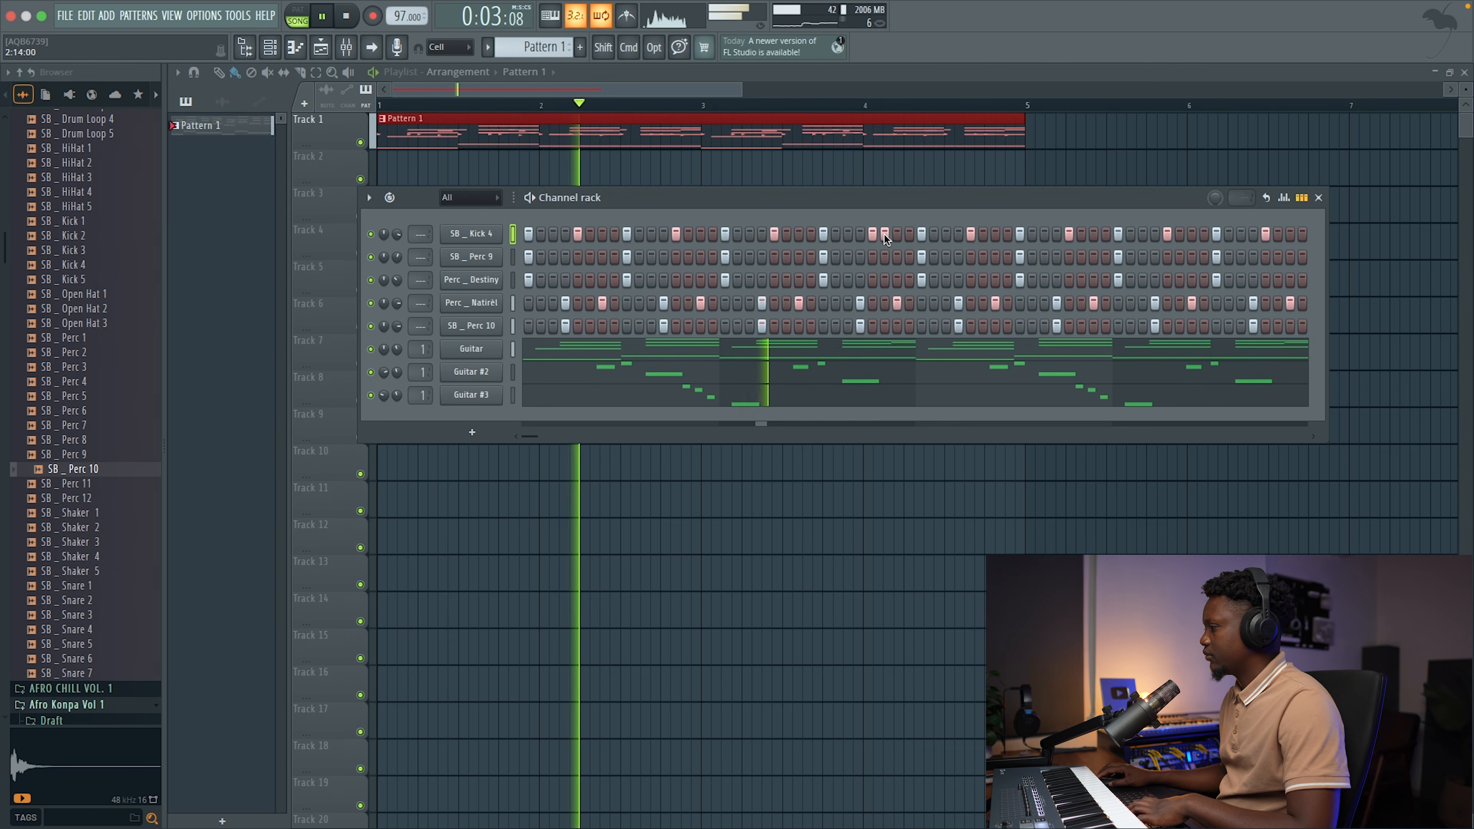
{"action": "left_click", "coordinate": [1278, 234]}
{"action": "key", "text": "space"}
- Lower the RC-20 Retro Color mix level on the Guitar mixer track and set its fader to about 83% during playback
{"action": "key", "text": "F9"}
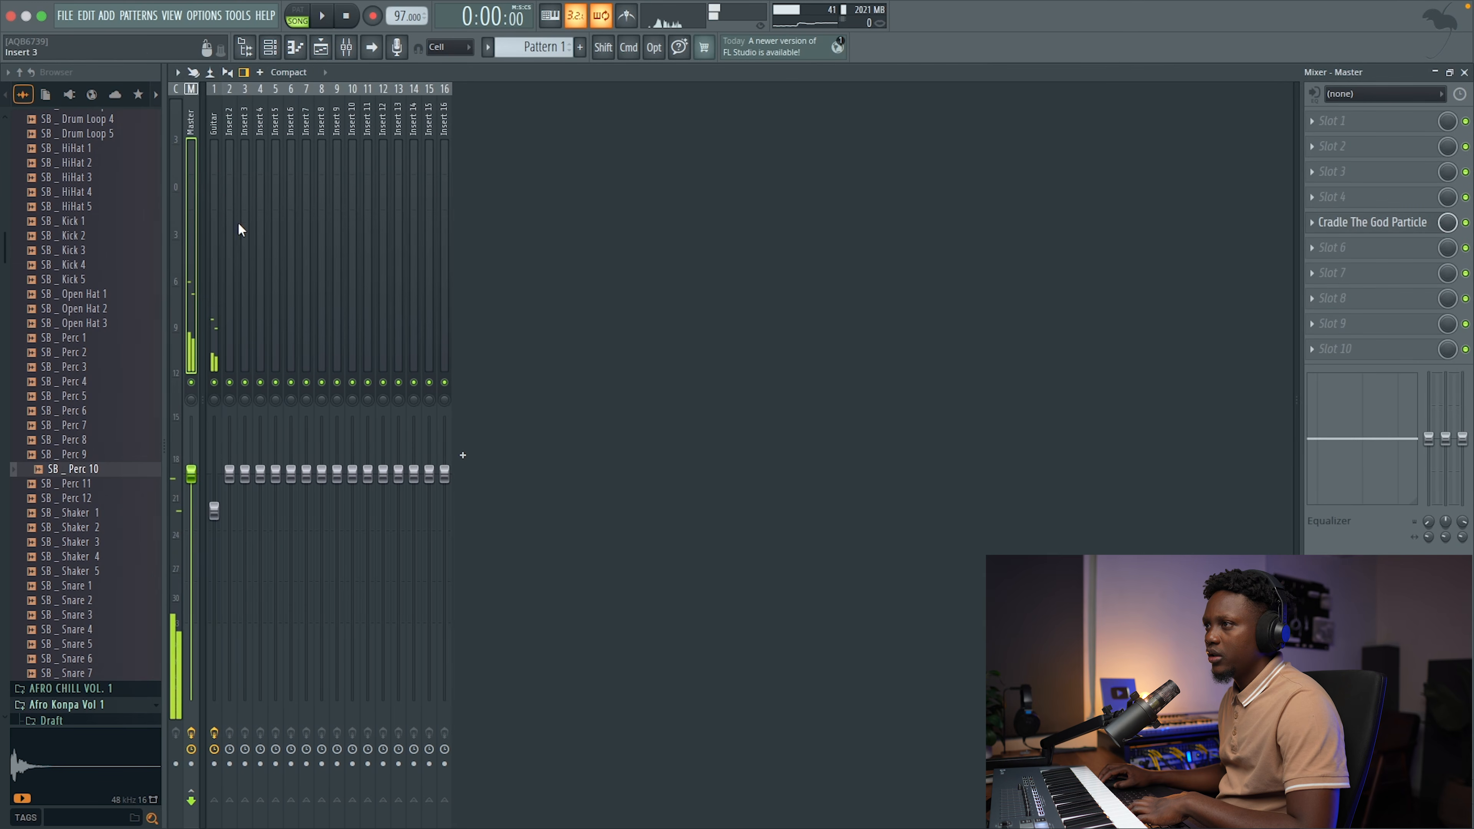
{"action": "left_click", "coordinate": [215, 204]}
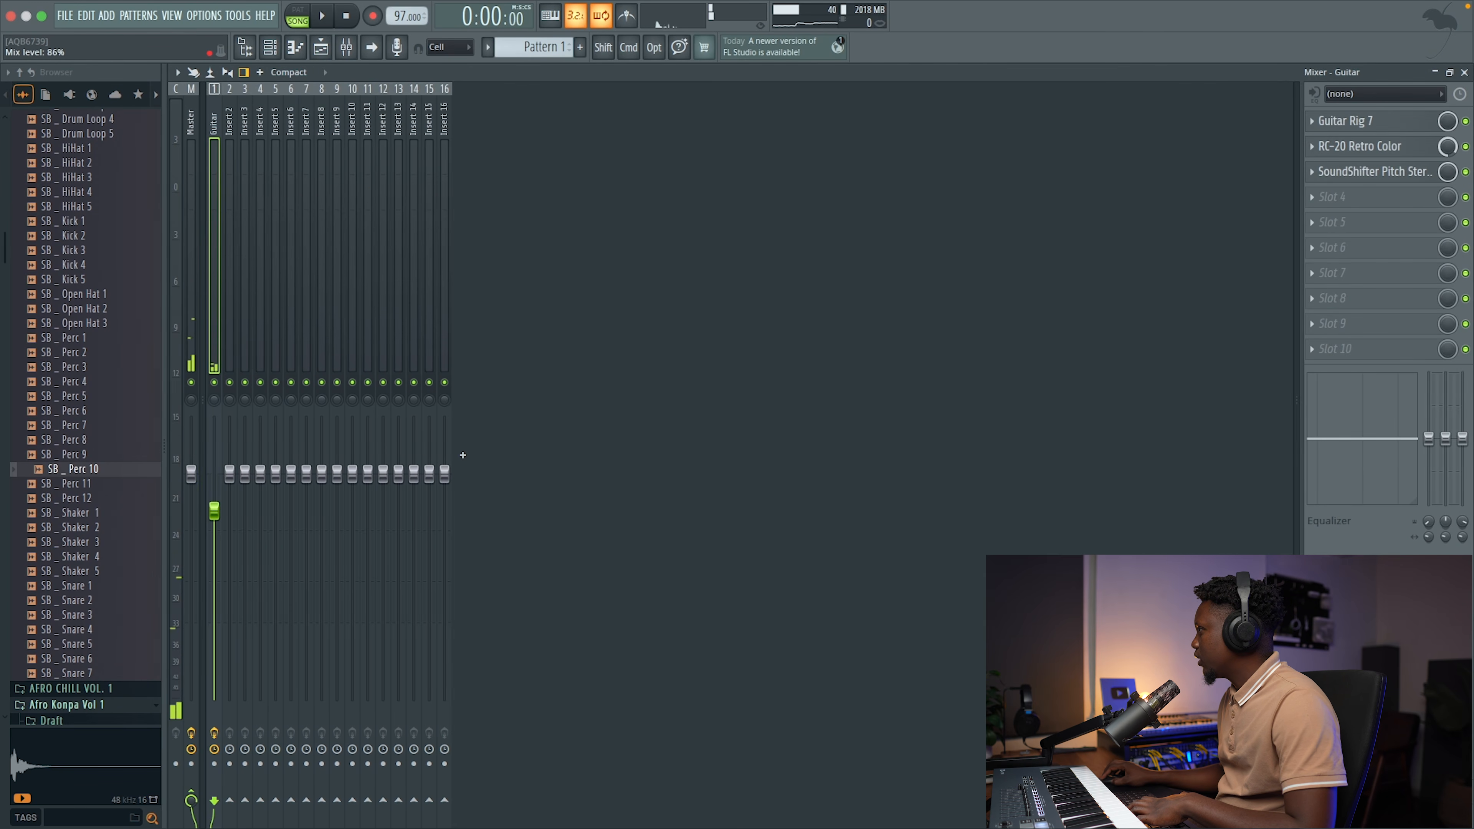
{"action": "key", "text": "space"}
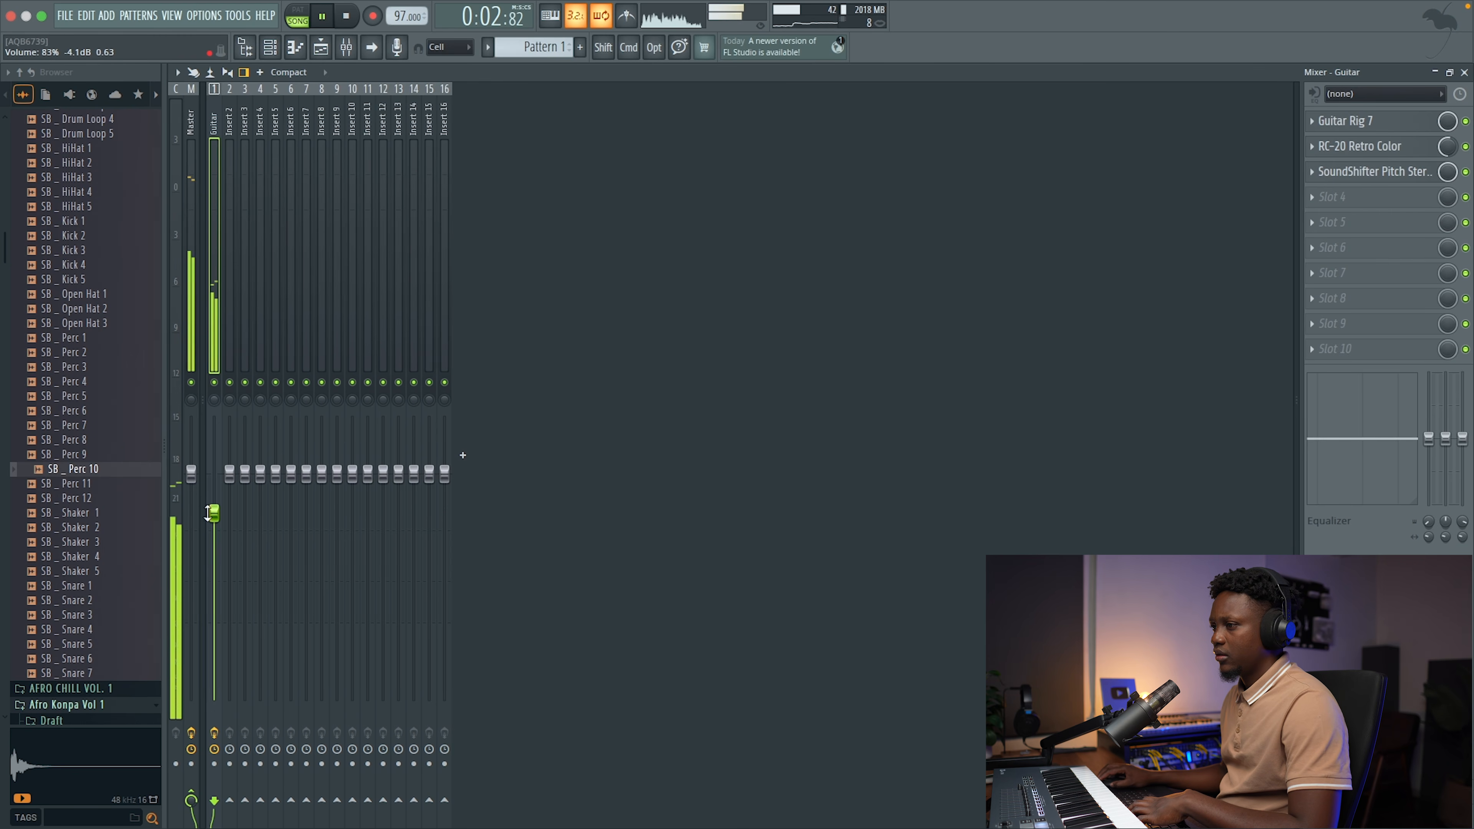
{"action": "left_click", "coordinate": [1464, 72]}
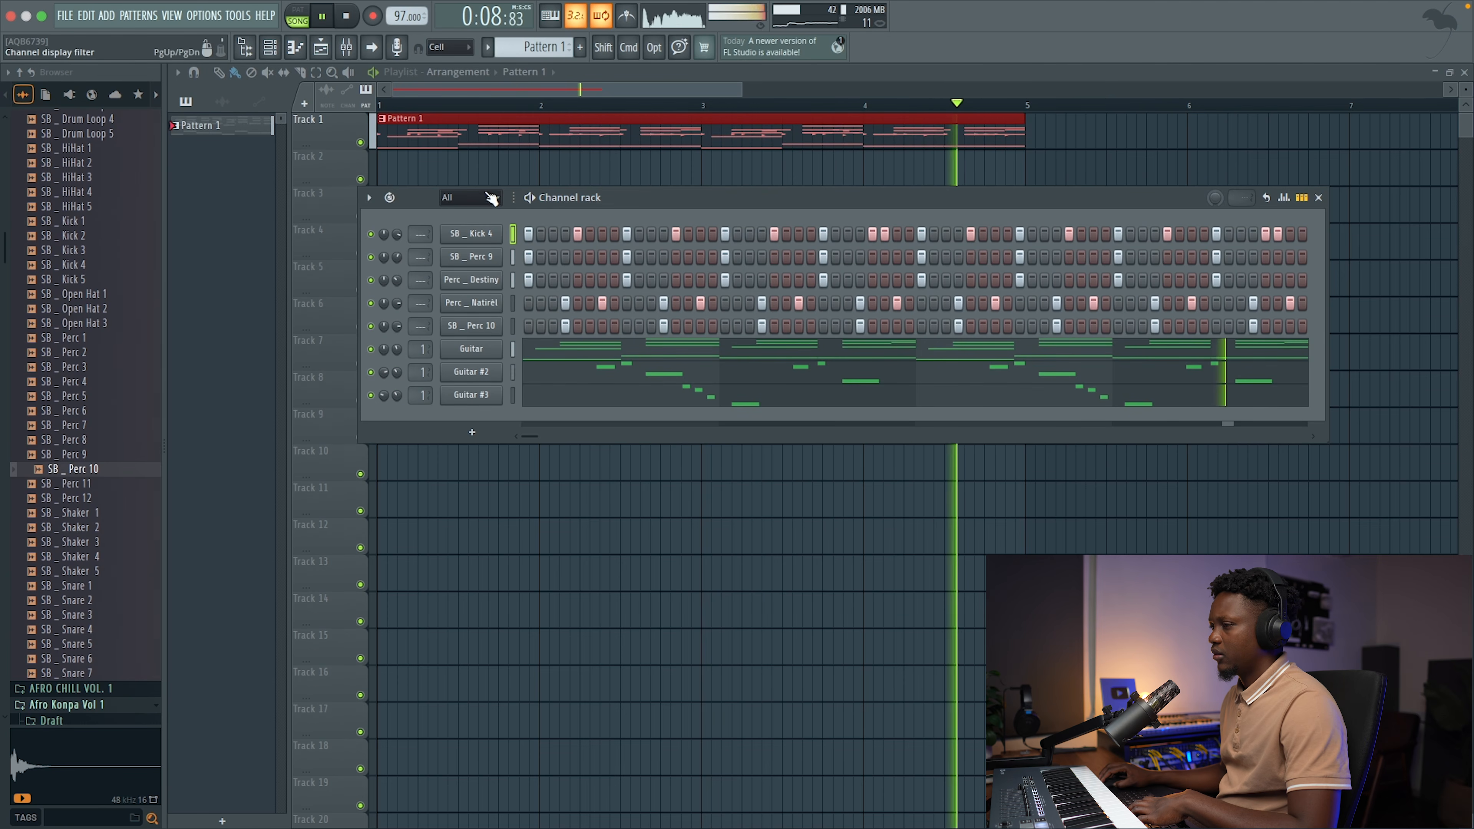
- Audition the conga samples in 100K Afro Grooves and add SB _ Conga 1 as a channel below SB _ Perc 10
{"action": "scroll", "coordinate": [87, 377], "scroll_direction": "down", "scroll_amount": 2}
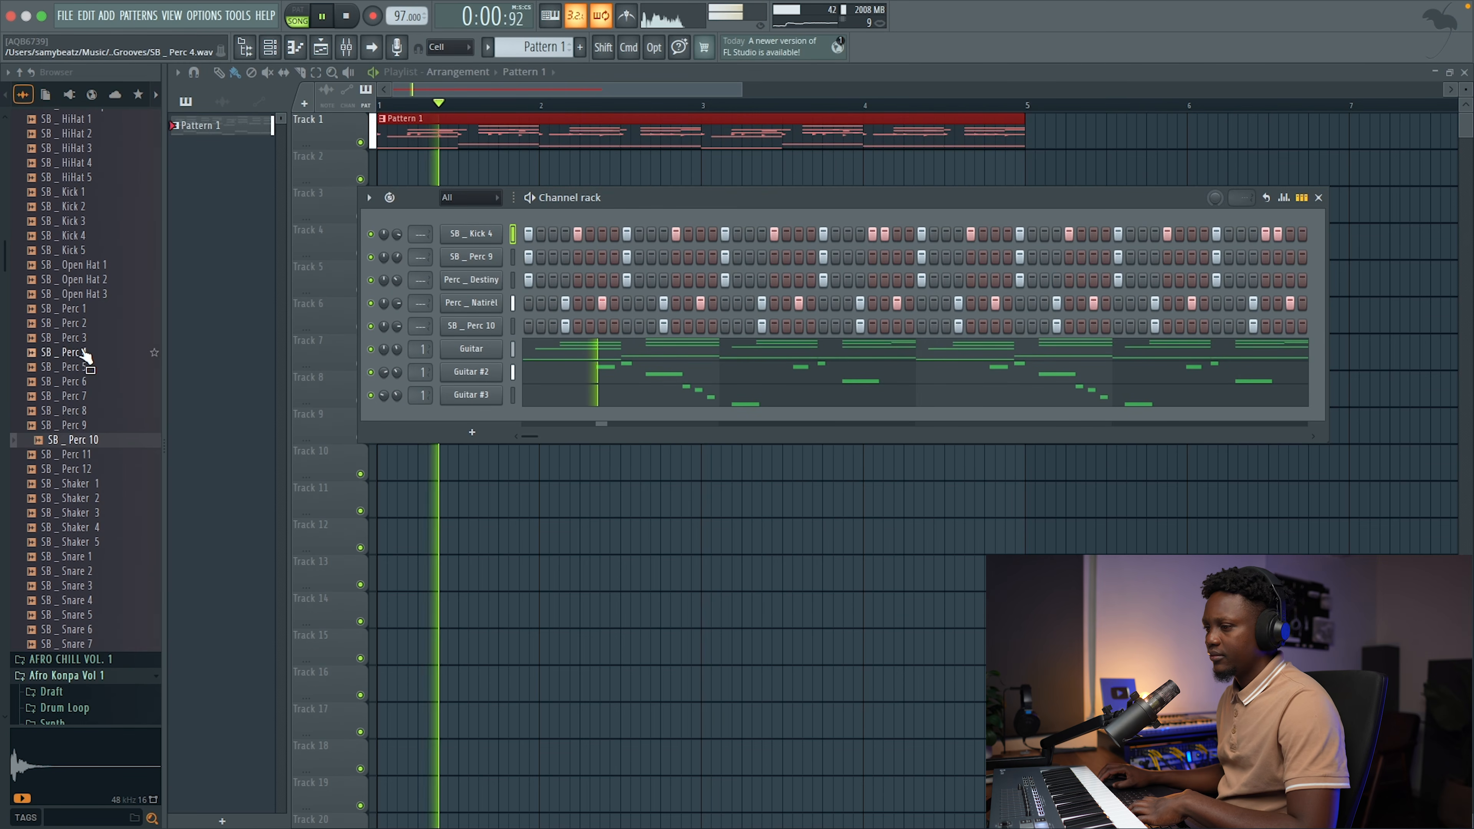
{"action": "key", "text": "space"}
{"action": "scroll", "coordinate": [91, 395], "scroll_direction": "up", "scroll_amount": 15}
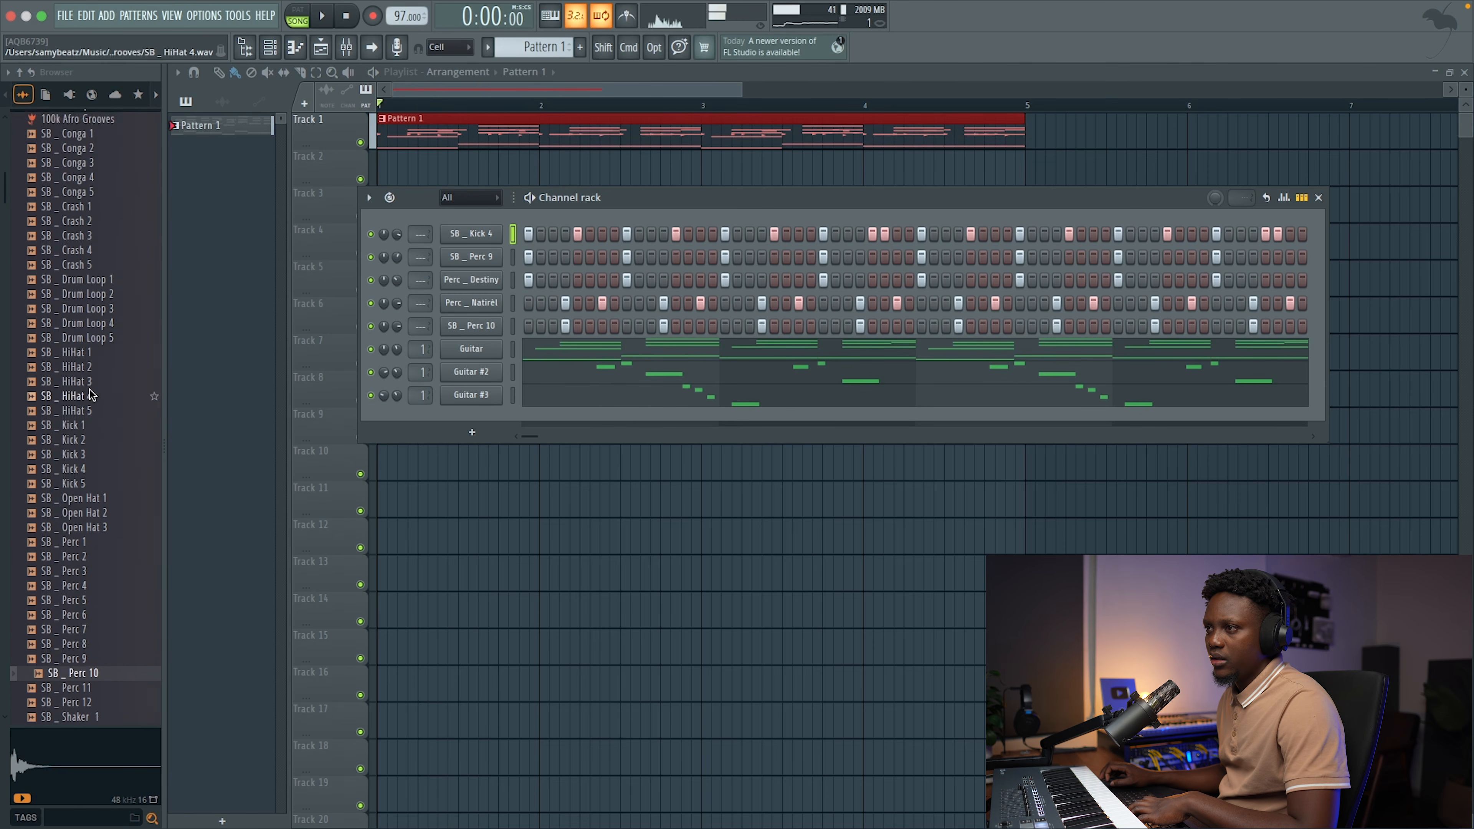
{"action": "scroll", "coordinate": [91, 395], "scroll_direction": "down", "scroll_amount": 10}
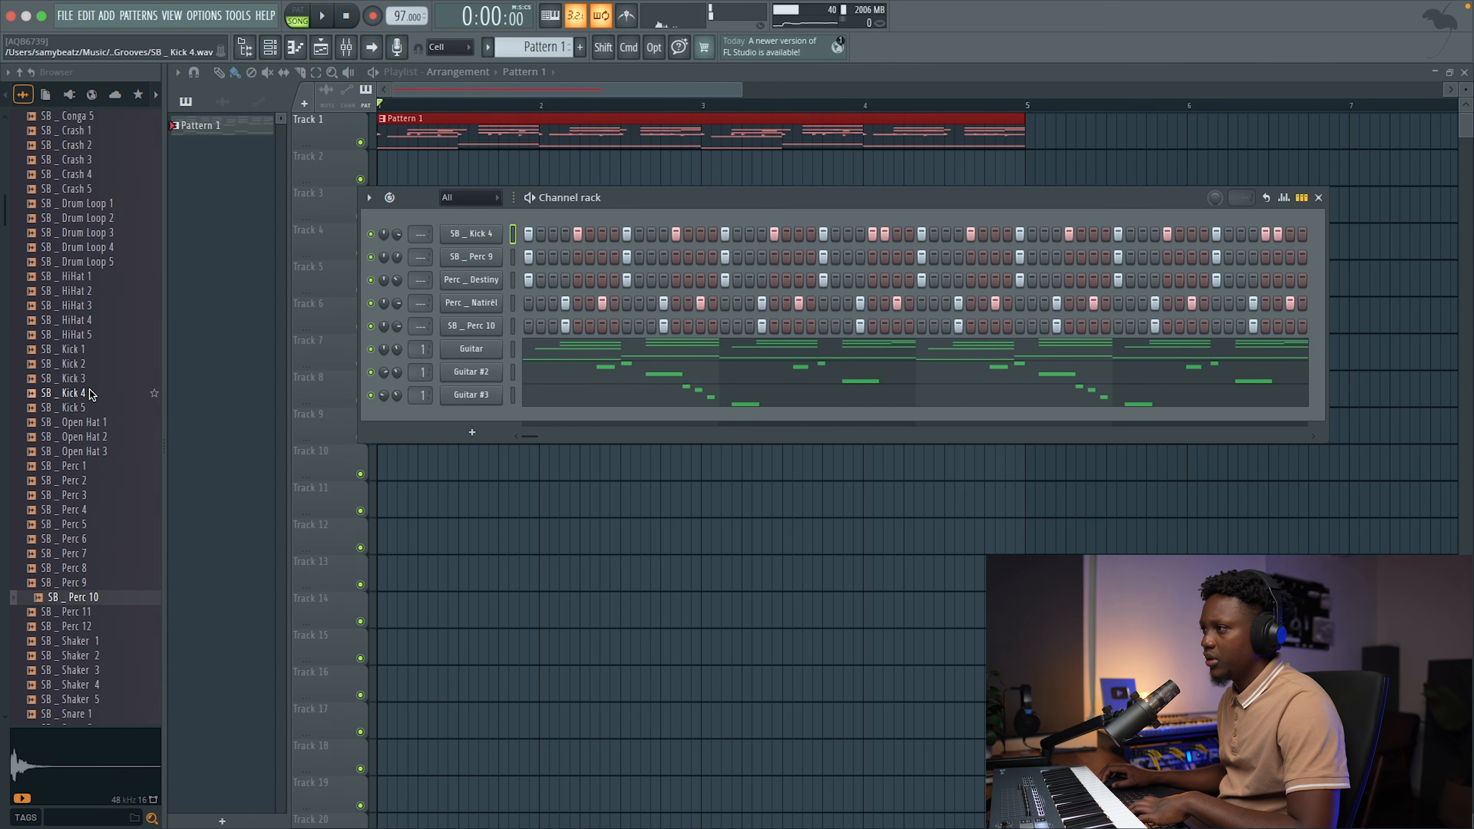
{"action": "scroll", "coordinate": [91, 395], "scroll_direction": "up", "scroll_amount": 10}
{"action": "scroll", "coordinate": [90, 389], "scroll_direction": "up", "scroll_amount": 1}
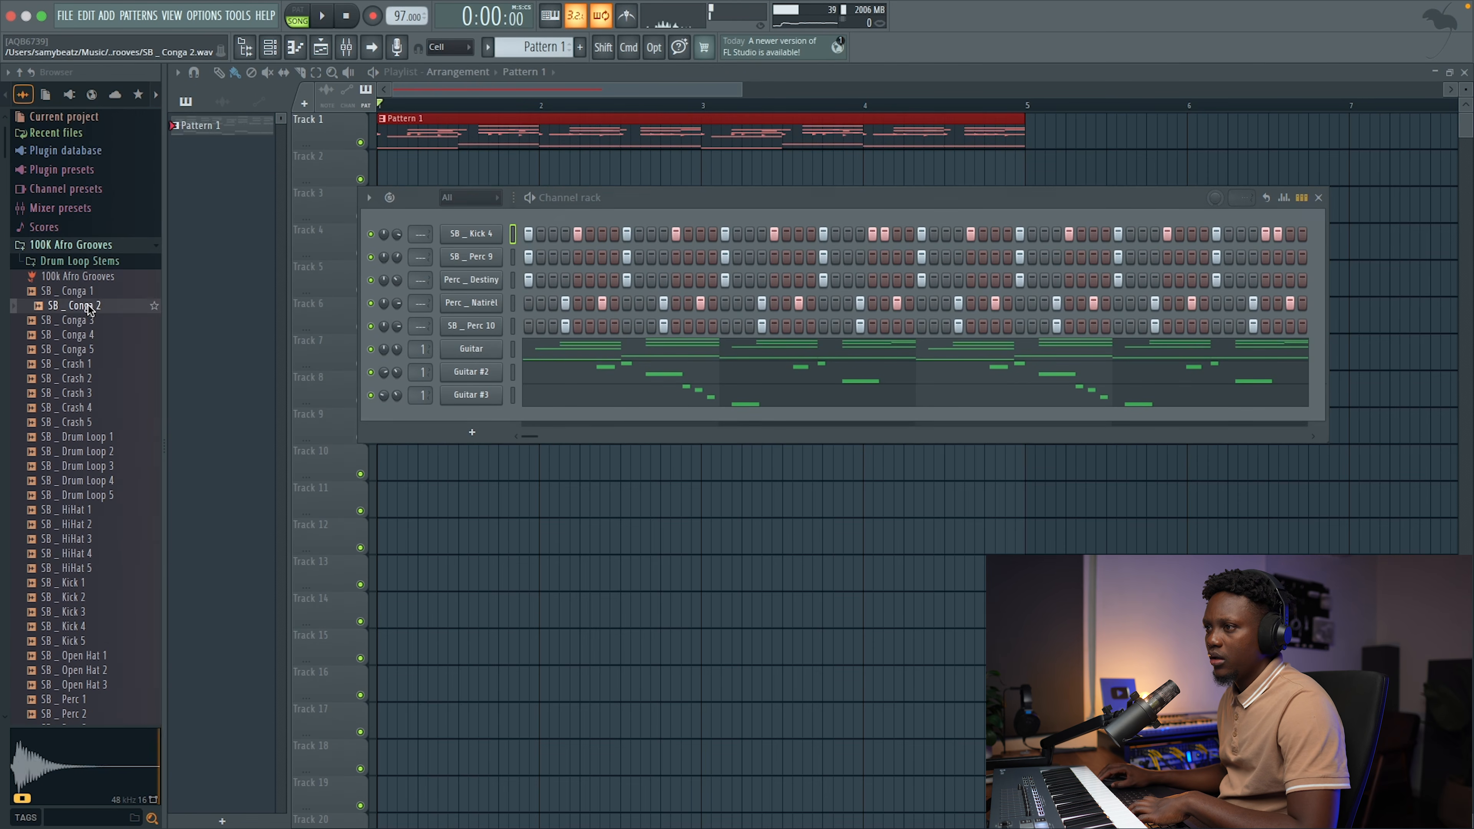
{"action": "left_click", "coordinate": [75, 335]}
{"action": "left_click", "coordinate": [82, 350]}
{"action": "left_click", "coordinate": [86, 335]}
{"action": "left_click", "coordinate": [84, 321]}
{"action": "left_click", "coordinate": [87, 305]}
{"action": "left_click", "coordinate": [89, 291]}
{"action": "left_click_drag", "start_coordinate": [402, 370], "coordinate": [609, 352]}
- Place an SB _ Conga 1 hit on step 7 of bar 1 and lower its channel volume to about 65%
{"action": "key", "text": "space"}
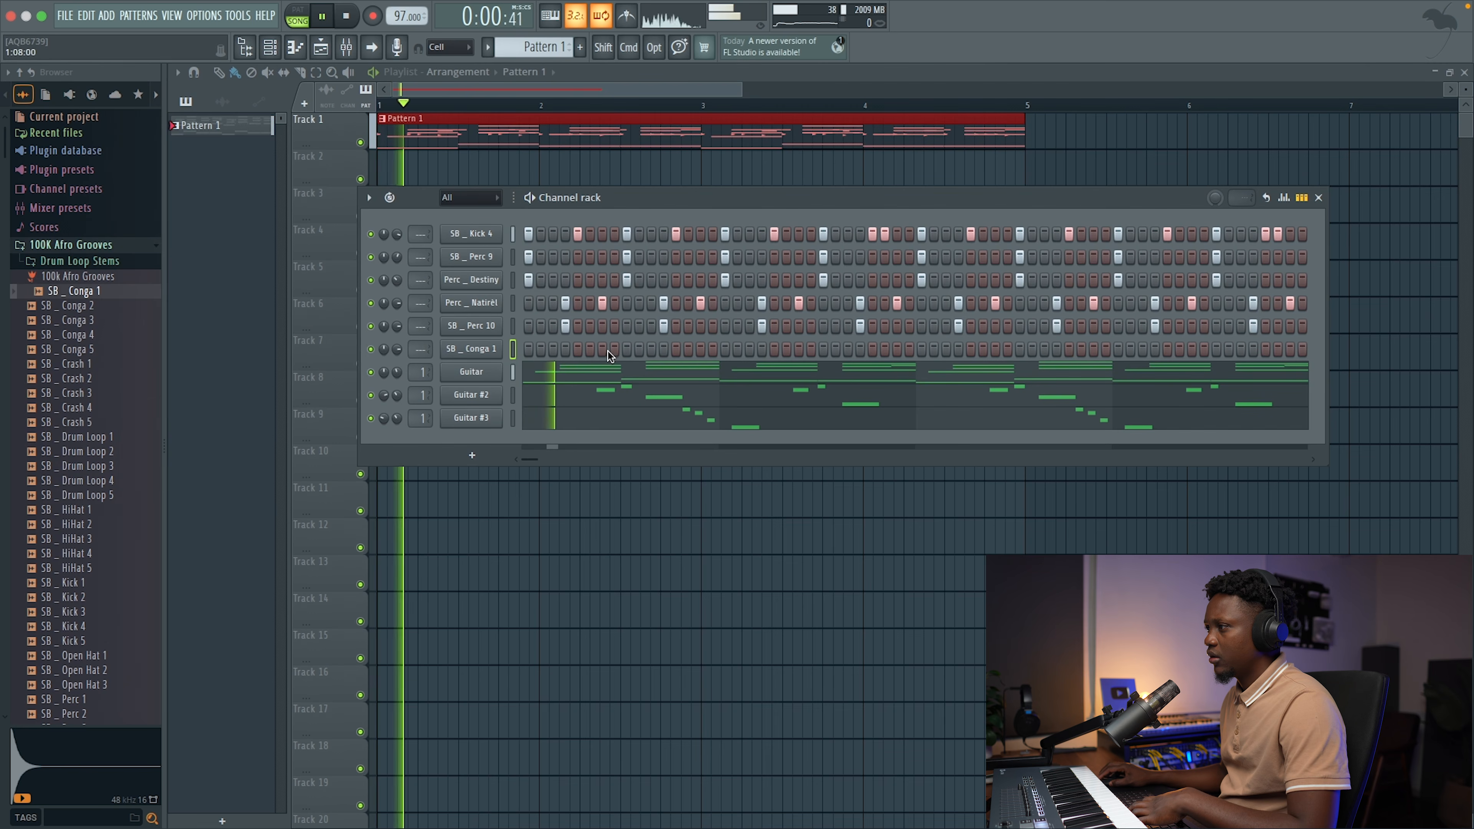
{"action": "left_click", "coordinate": [603, 349]}
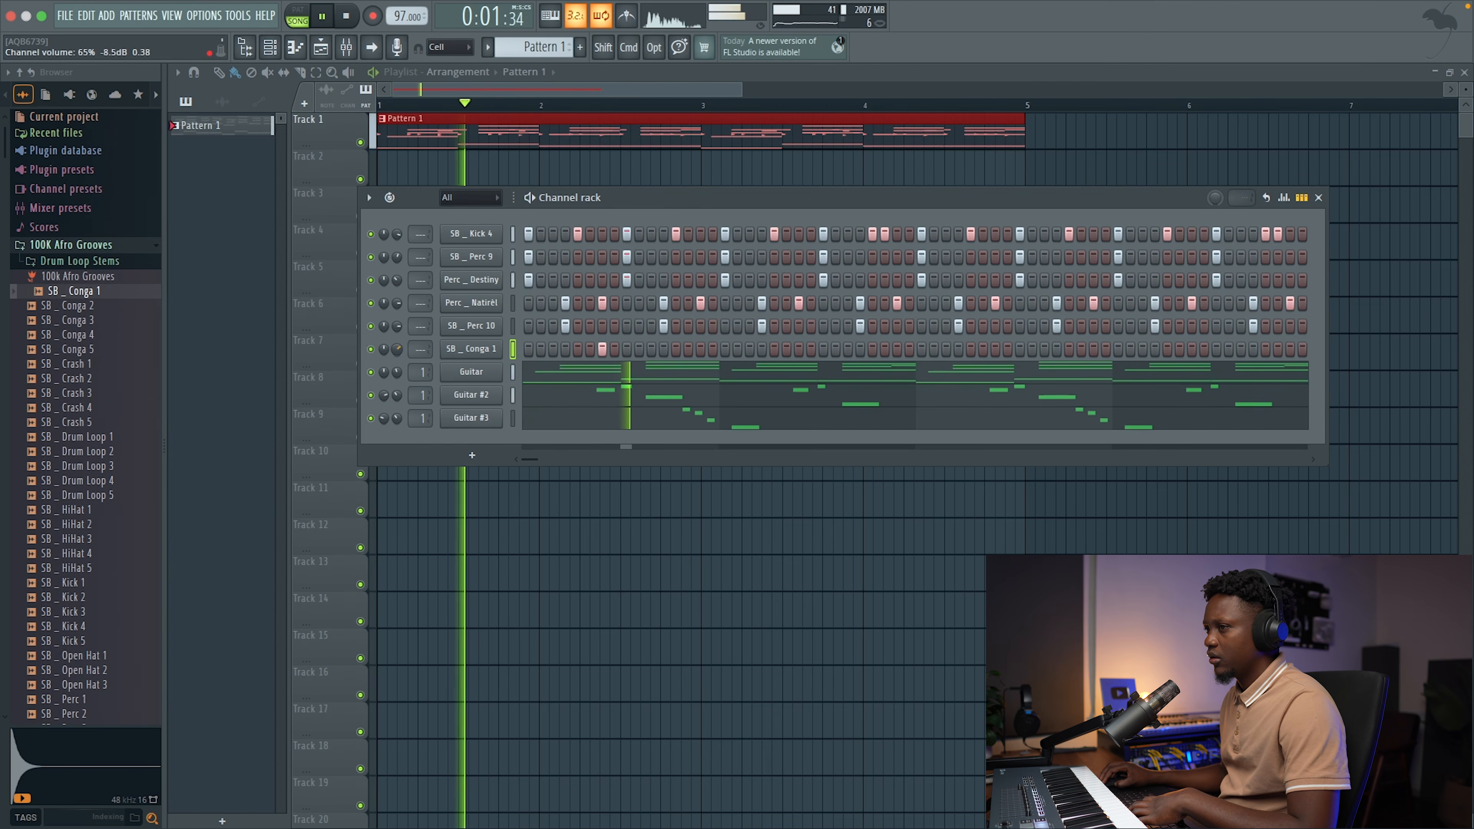
{"action": "key", "text": "space"}
- Add SB _ Conga 2 as a channel below SB _ Conga 1 and place a hit on step 15 of bar 1
{"action": "left_click", "coordinate": [73, 306]}
{"action": "left_click_drag", "start_coordinate": [74, 305], "coordinate": [445, 363]}
{"action": "key", "text": "space"}
{"action": "left_click", "coordinate": [701, 372]}
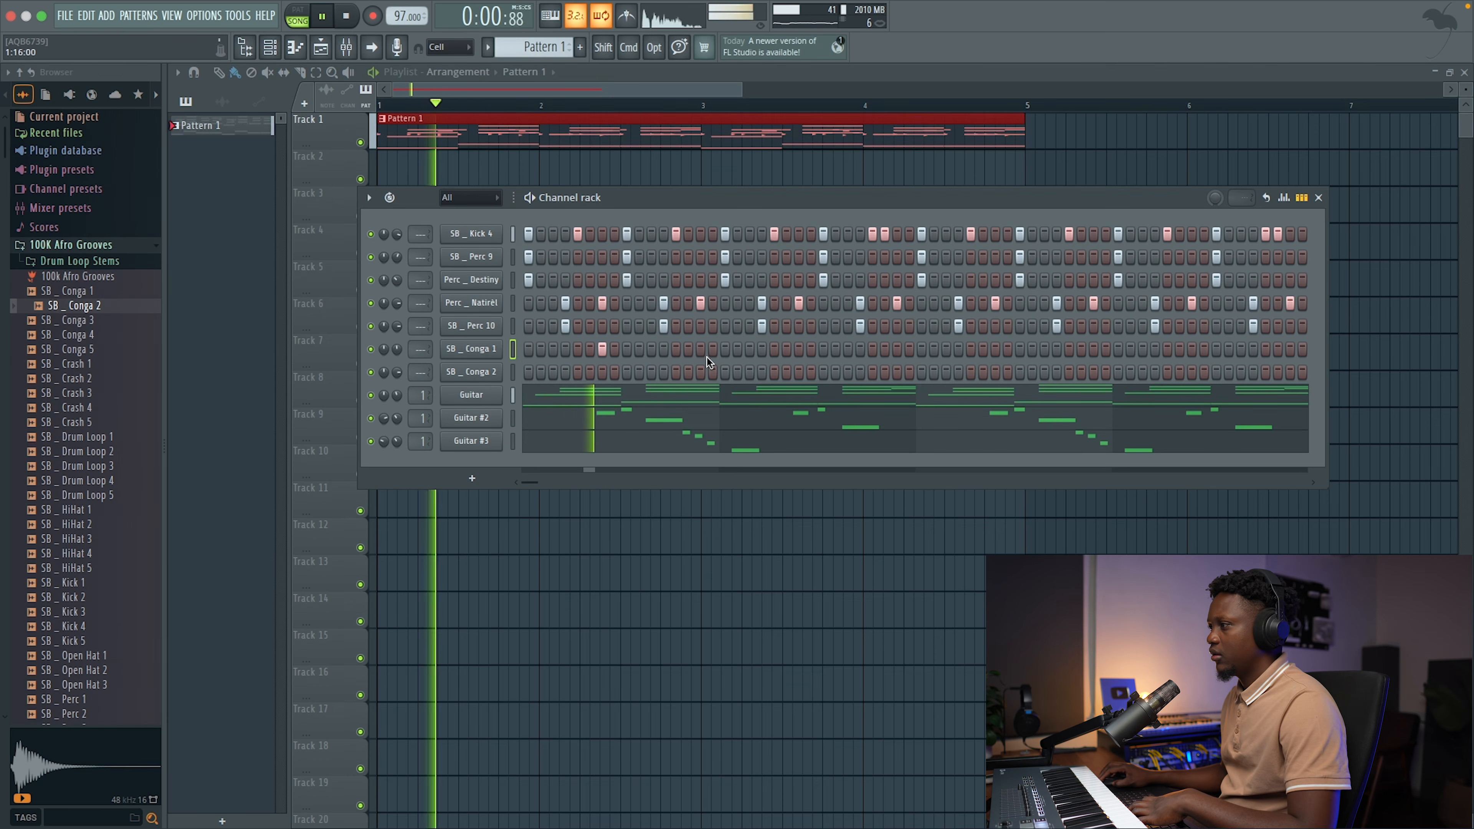
- Repeat the SB _ Conga 1 hit on step 7 and the SB _ Conga 2 hit on step 15 in bars 2 to 4
{"action": "left_click", "coordinate": [798, 350]}
{"action": "left_click", "coordinate": [897, 373]}
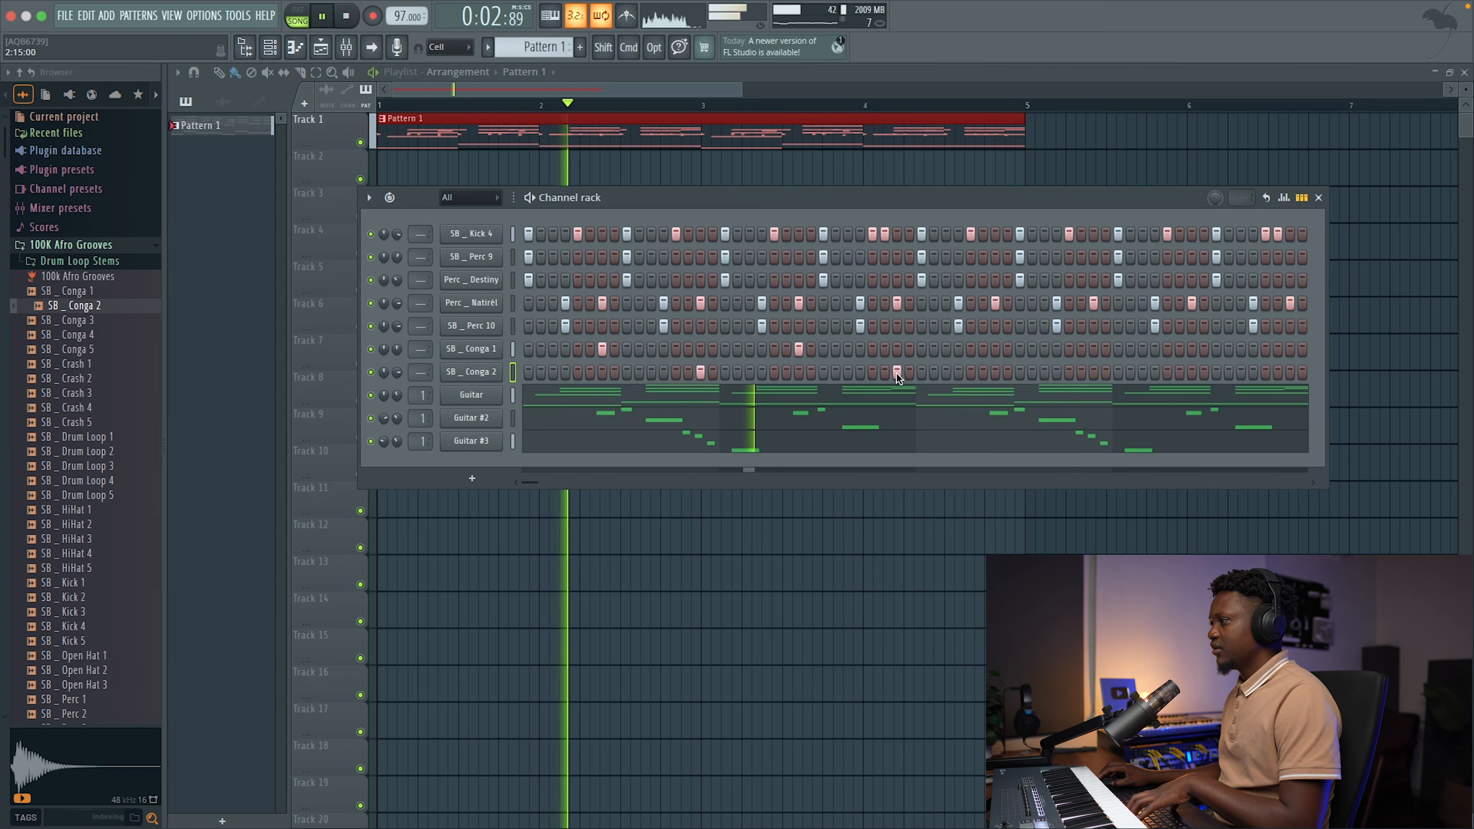
{"action": "left_click", "coordinate": [994, 349]}
{"action": "left_click", "coordinate": [1094, 373]}
{"action": "left_click", "coordinate": [1191, 349]}
{"action": "left_click", "coordinate": [1290, 372]}
{"action": "left_click", "coordinate": [1290, 373]}
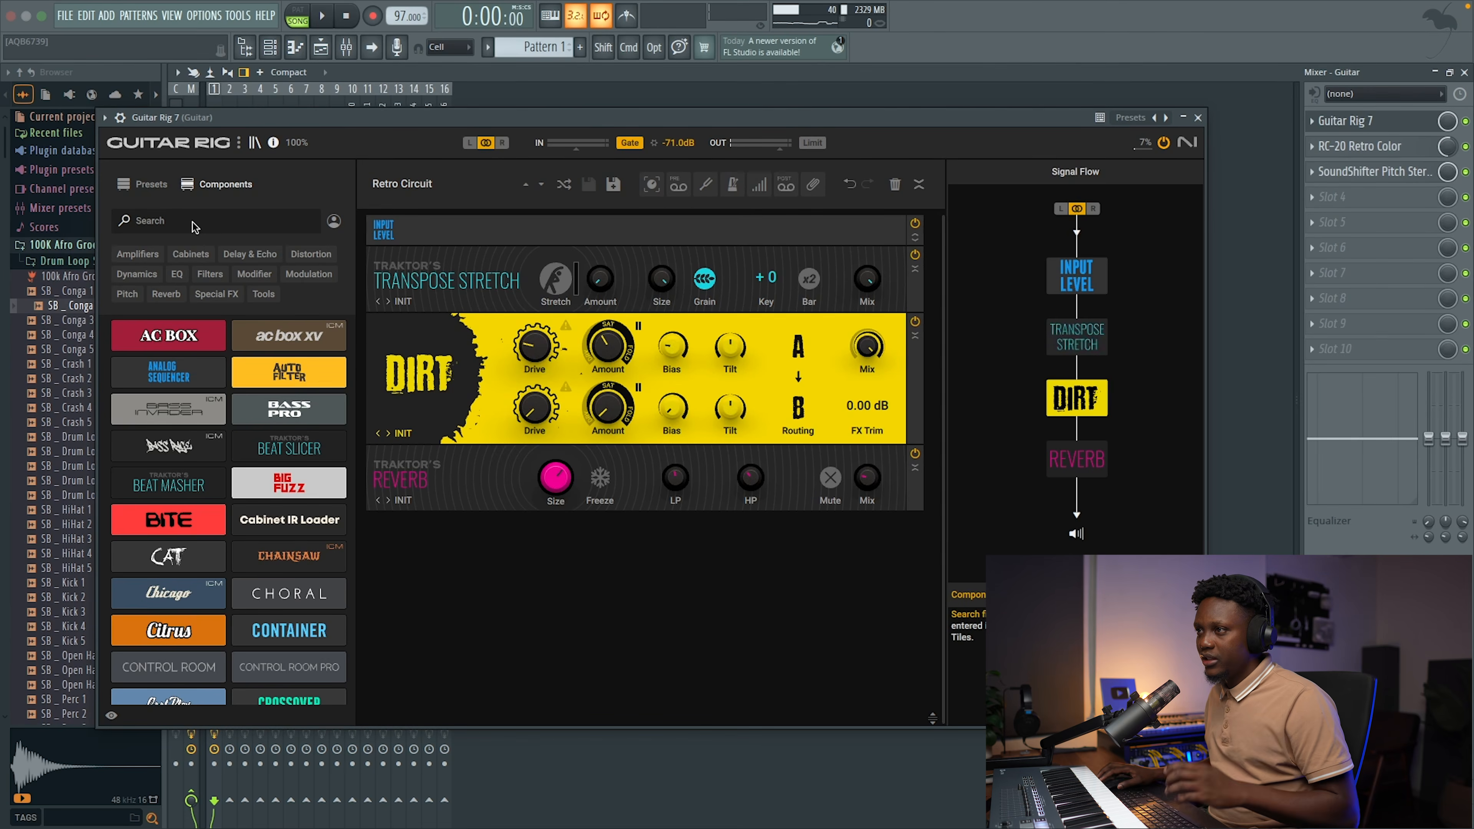
- Add the Rotator component after Reverb in Guitar Rig 7 on the Guitar track and set its mix to 20%
{"action": "left_click", "coordinate": [192, 222]}
{"action": "type", "text": "rotat"}
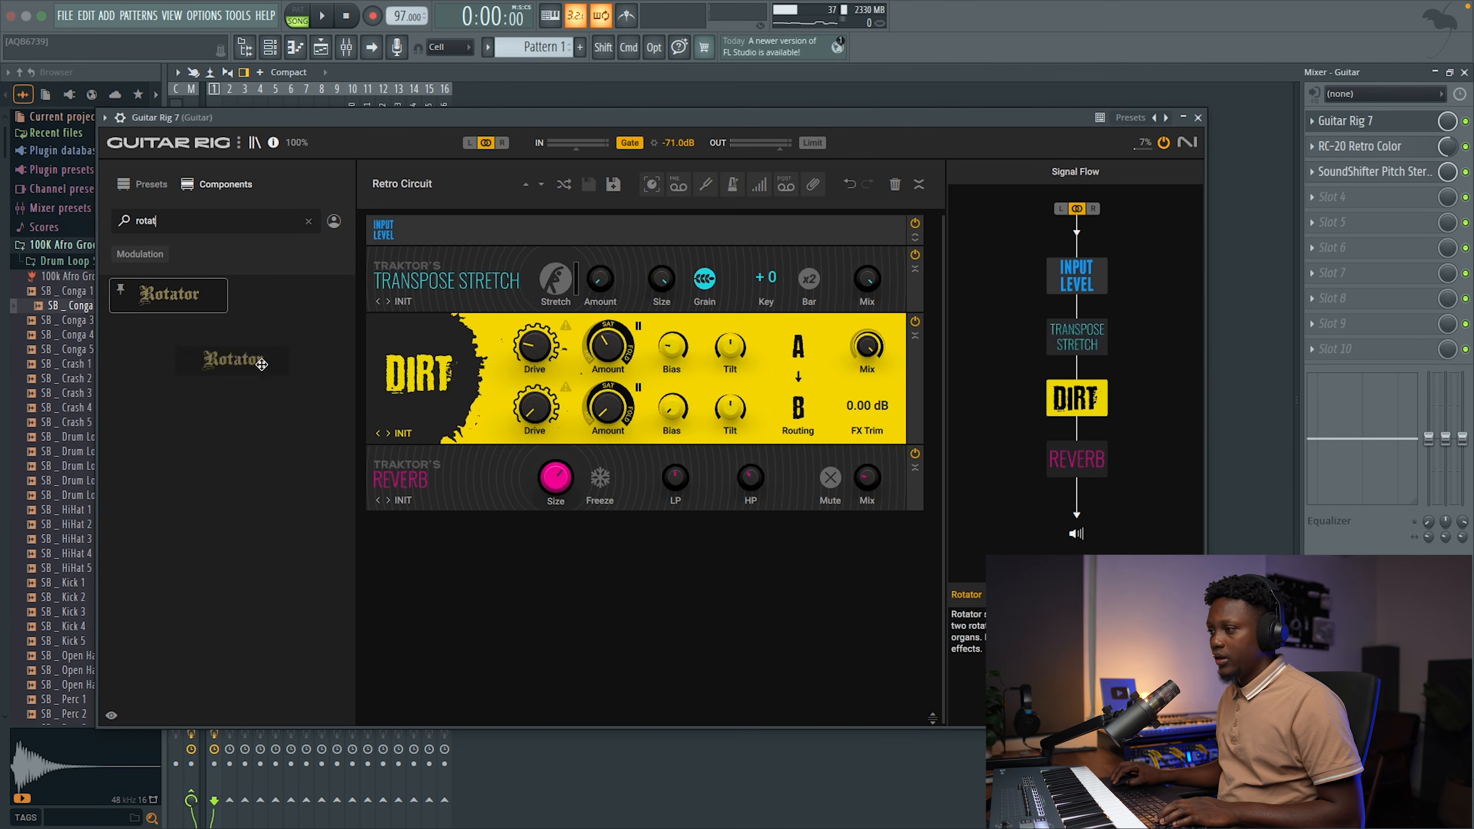
{"action": "left_click_drag", "start_coordinate": [261, 364], "coordinate": [561, 611]}
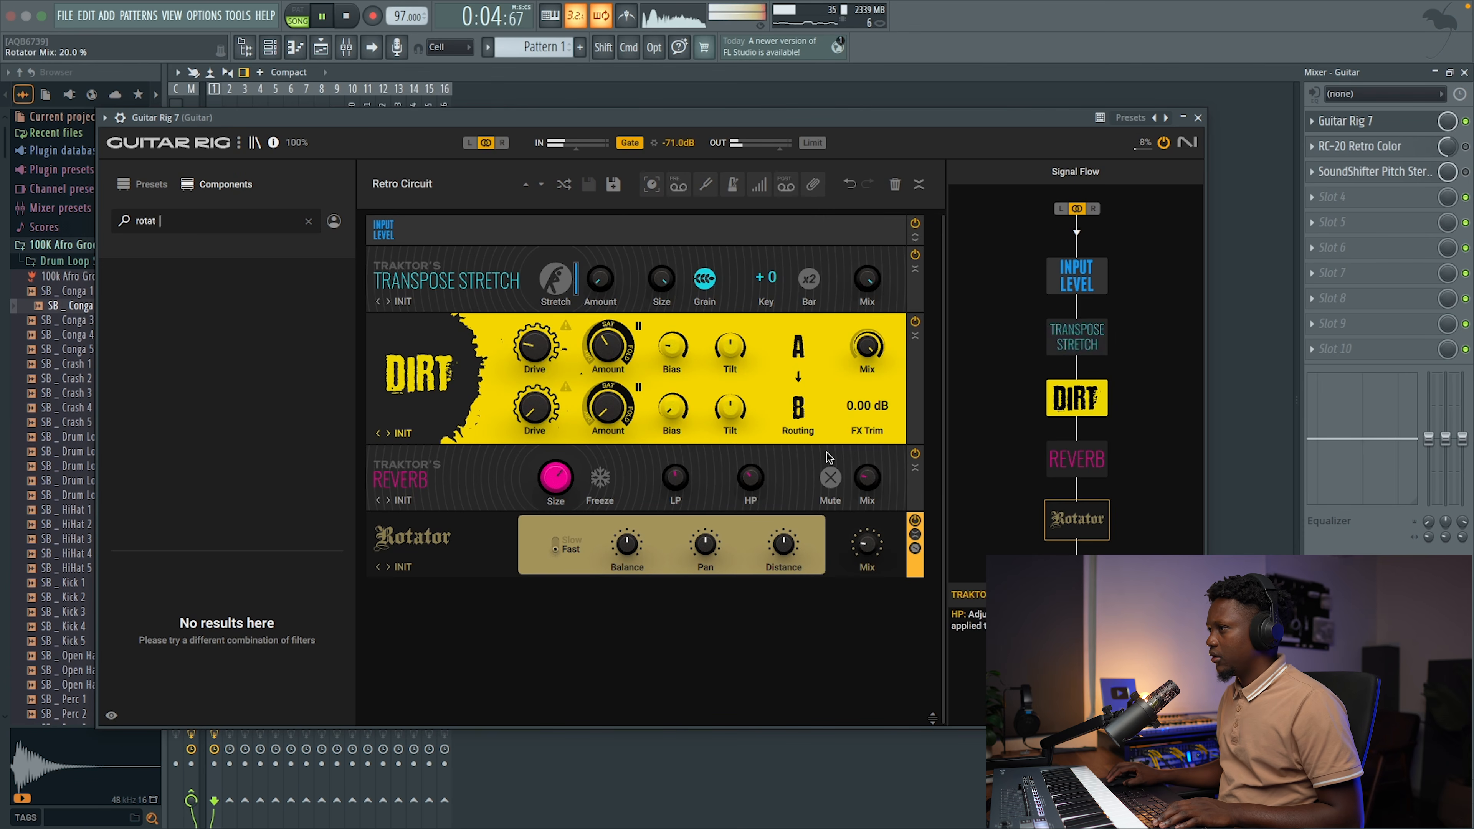
{"action": "left_click", "coordinate": [916, 256]}
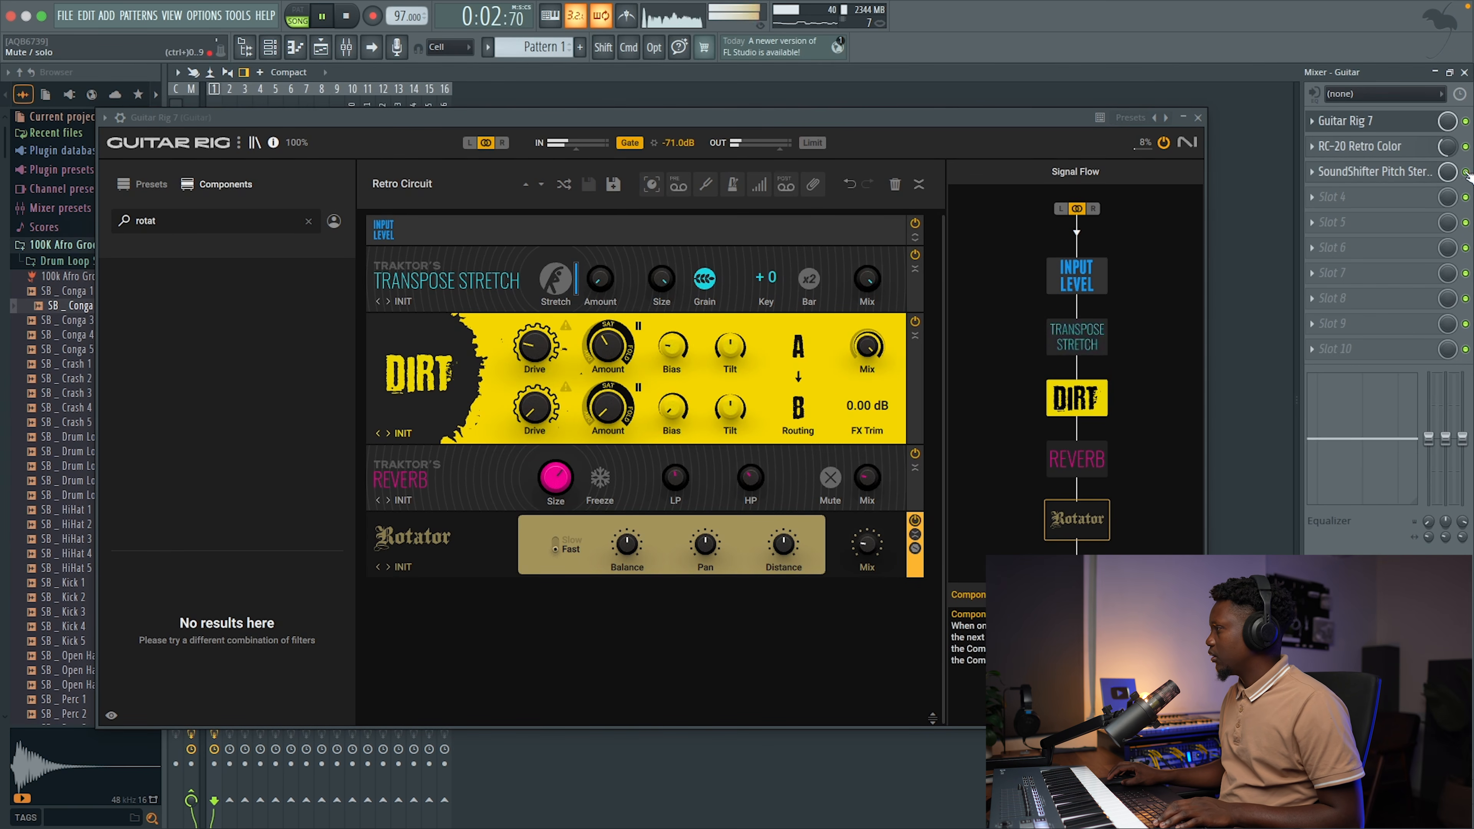
{"action": "left_click", "coordinate": [1198, 118]}
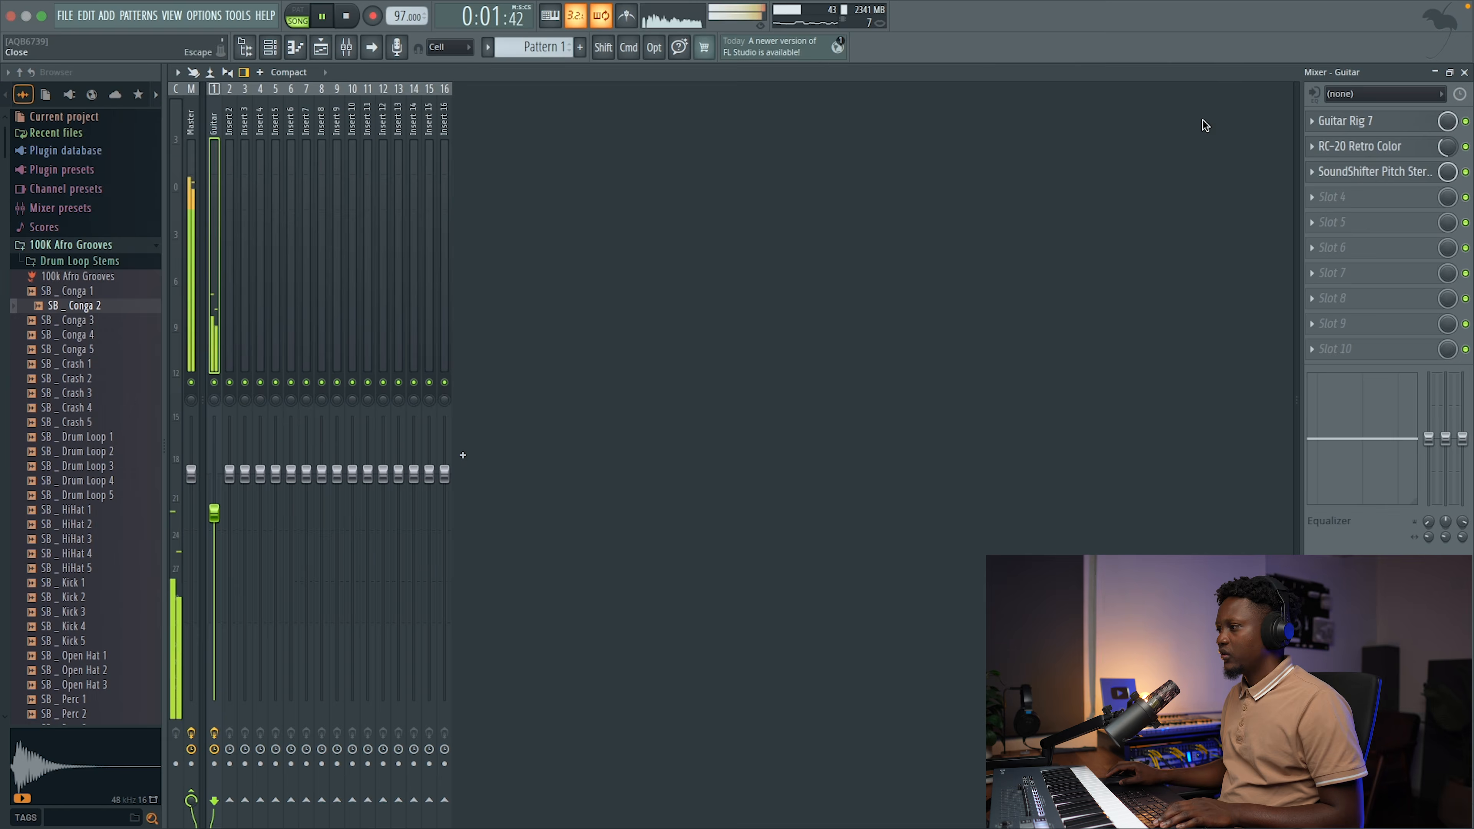
{"action": "left_click", "coordinate": [1463, 72]}
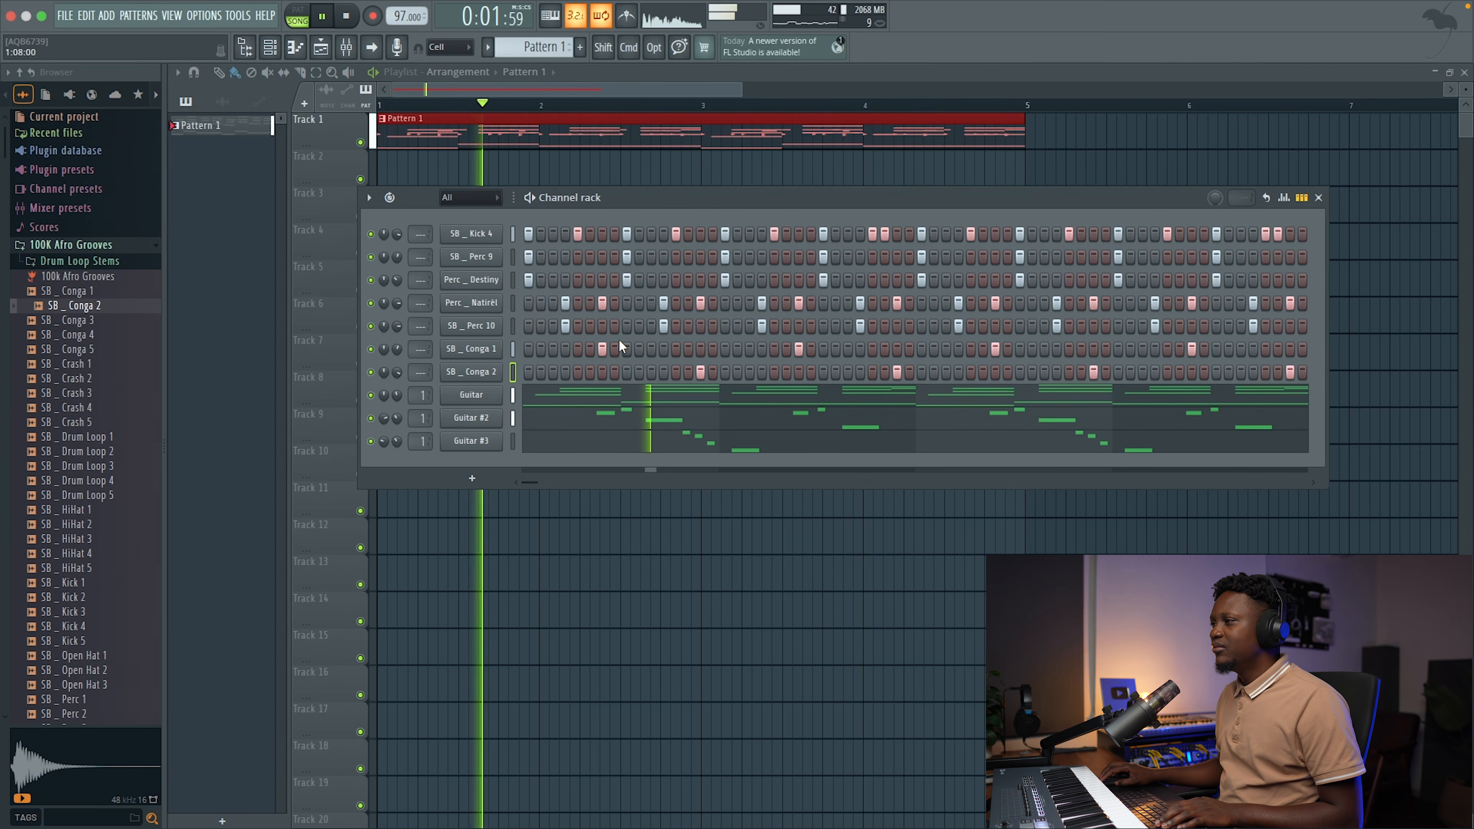
- Add the Gwo Vant Bass sample from the Fiya kit's Bonus folder as a new channel below Guitar #3
{"action": "key", "text": "space"}
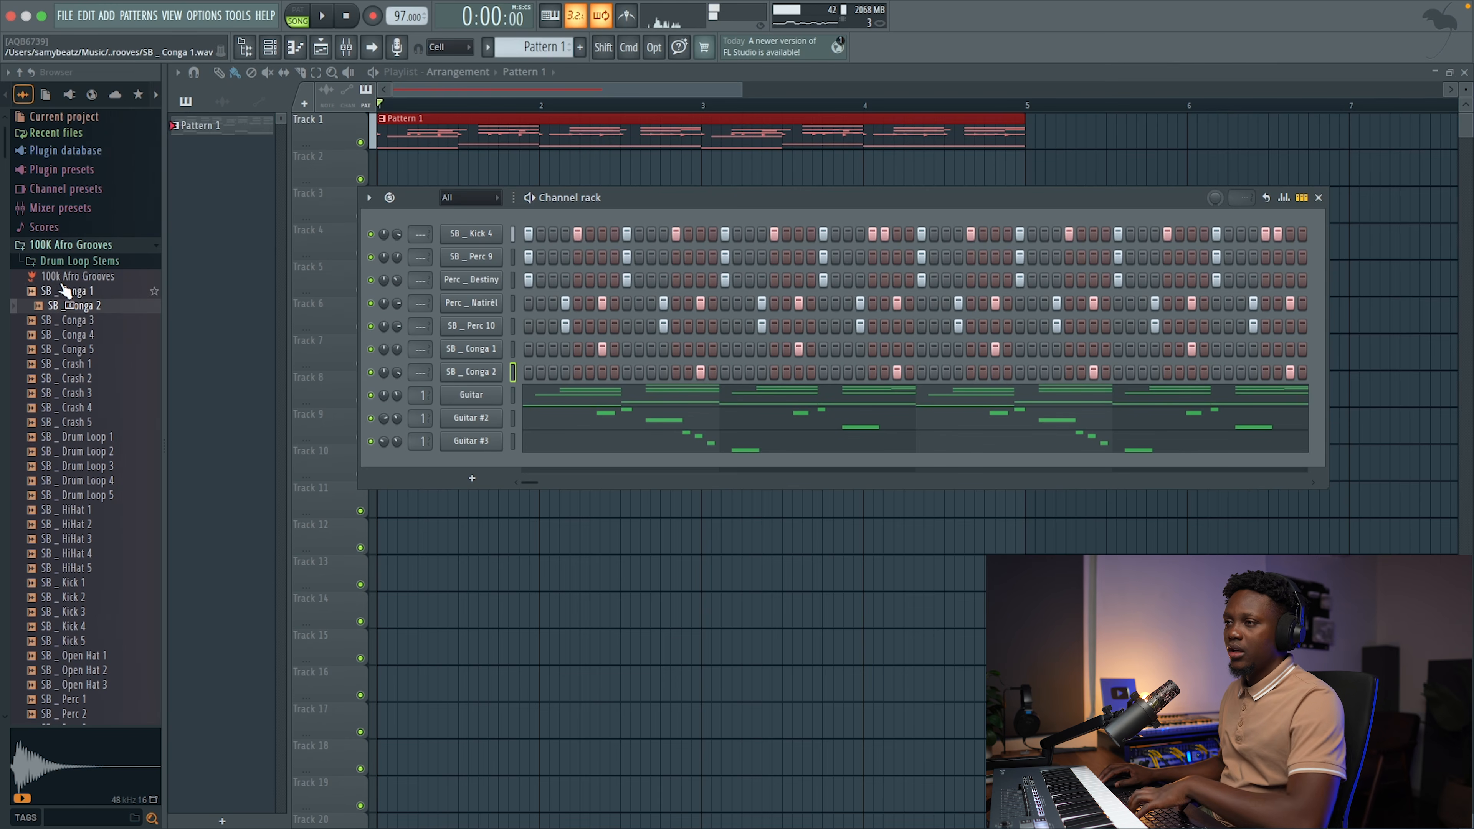
{"action": "scroll", "coordinate": [91, 447], "scroll_direction": "down", "scroll_amount": 15}
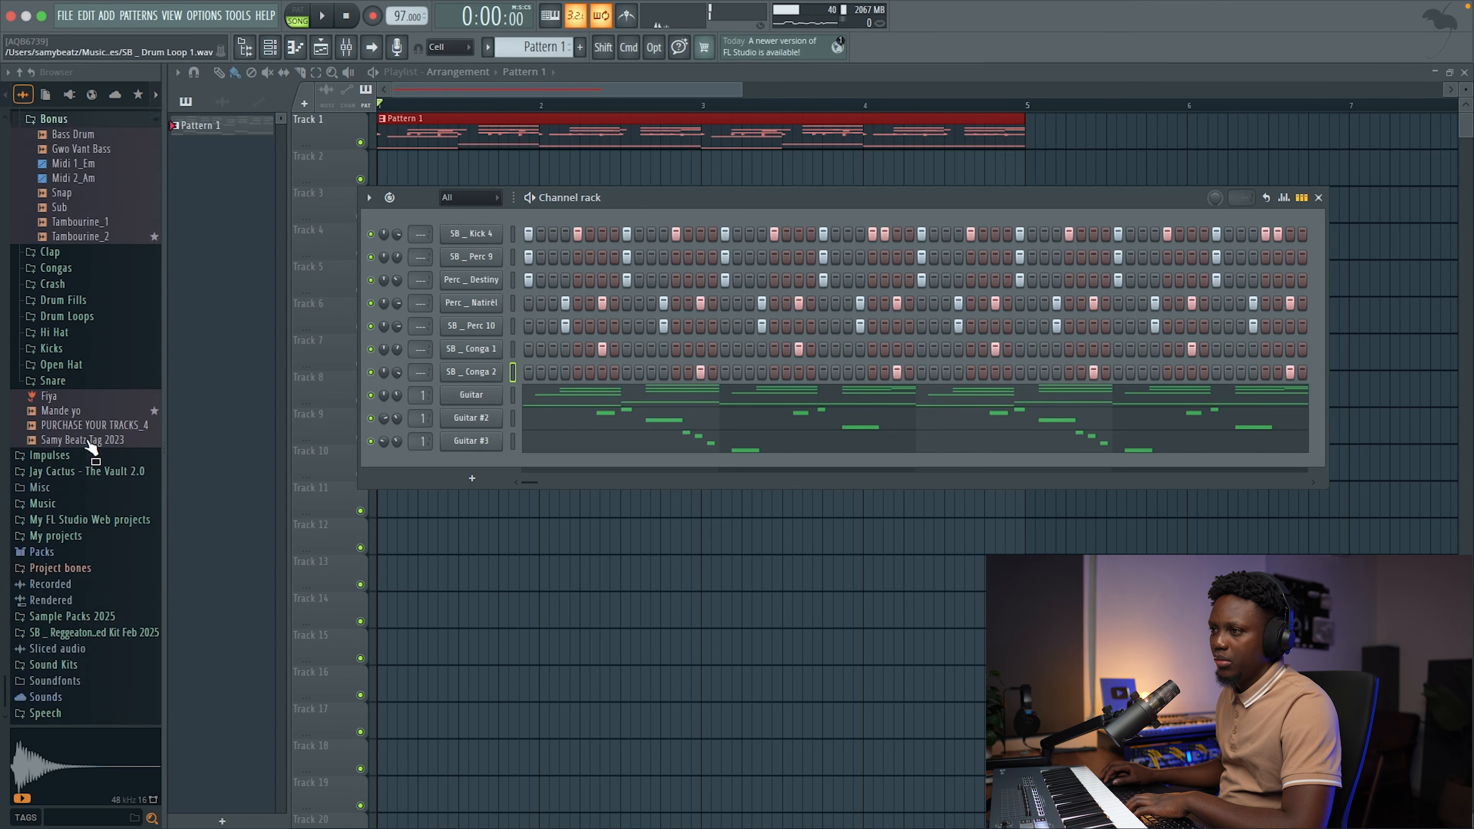
{"action": "scroll", "coordinate": [109, 536], "scroll_direction": "up", "scroll_amount": 5}
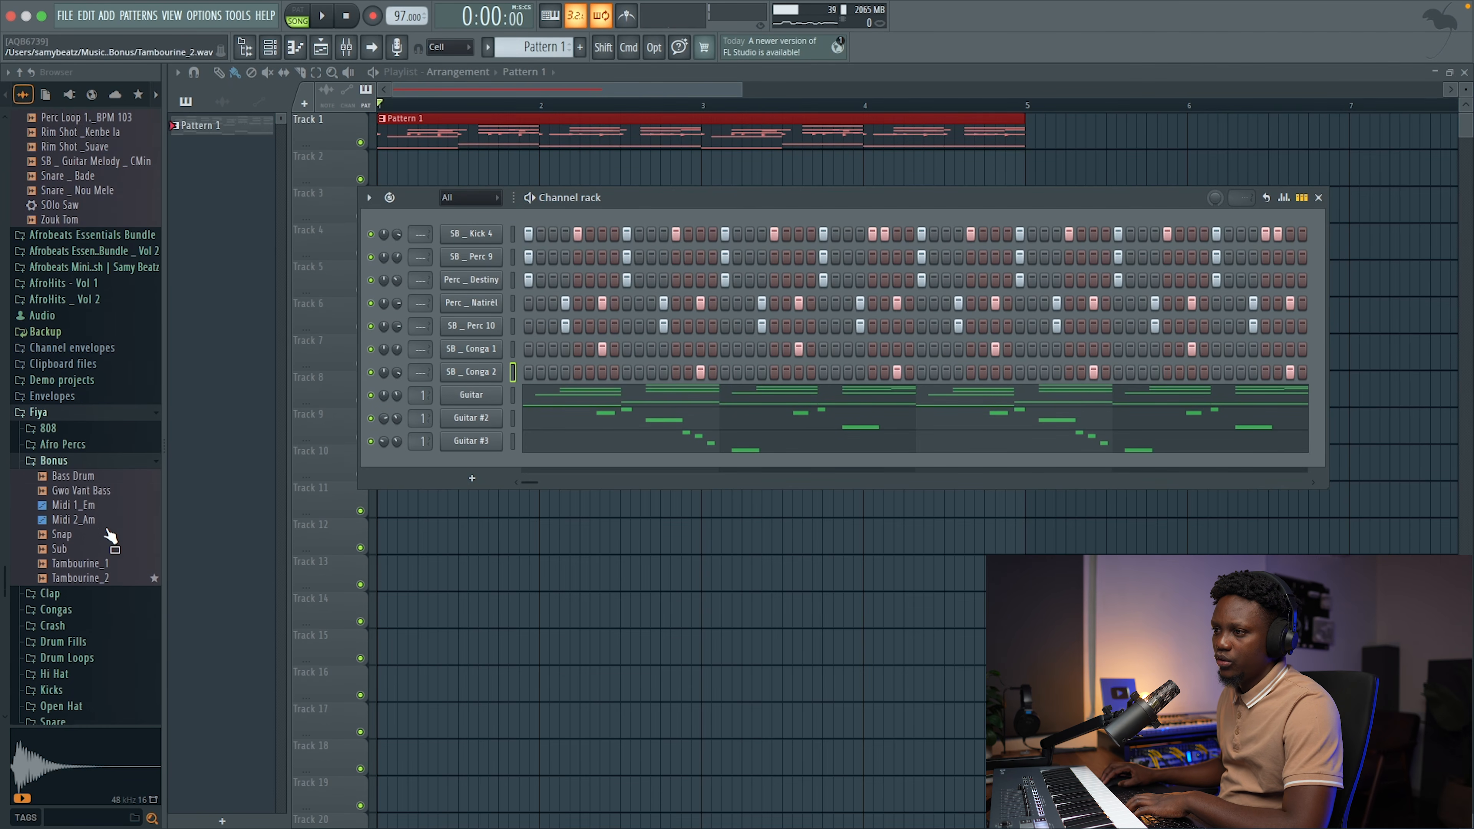
{"action": "left_click", "coordinate": [72, 500]}
{"action": "left_click_drag", "start_coordinate": [437, 460], "coordinate": [464, 464]}
{"action": "right_click", "coordinate": [500, 463]}
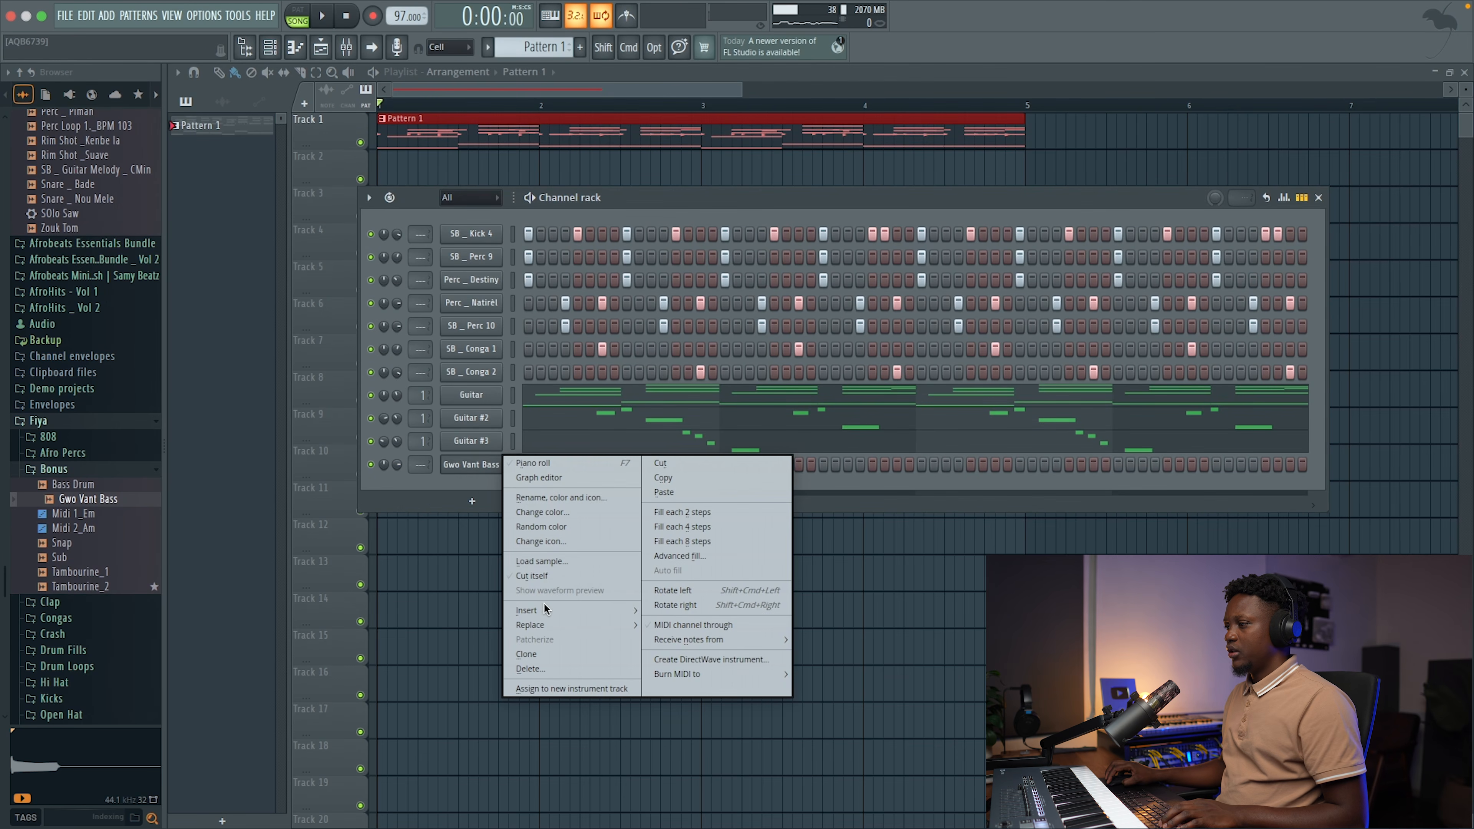
{"action": "left_click", "coordinate": [498, 509]}
- Enable the volume envelope of Gwo Vant Bass with 0% sustain and normalize the sample
{"action": "left_click", "coordinate": [487, 469]}
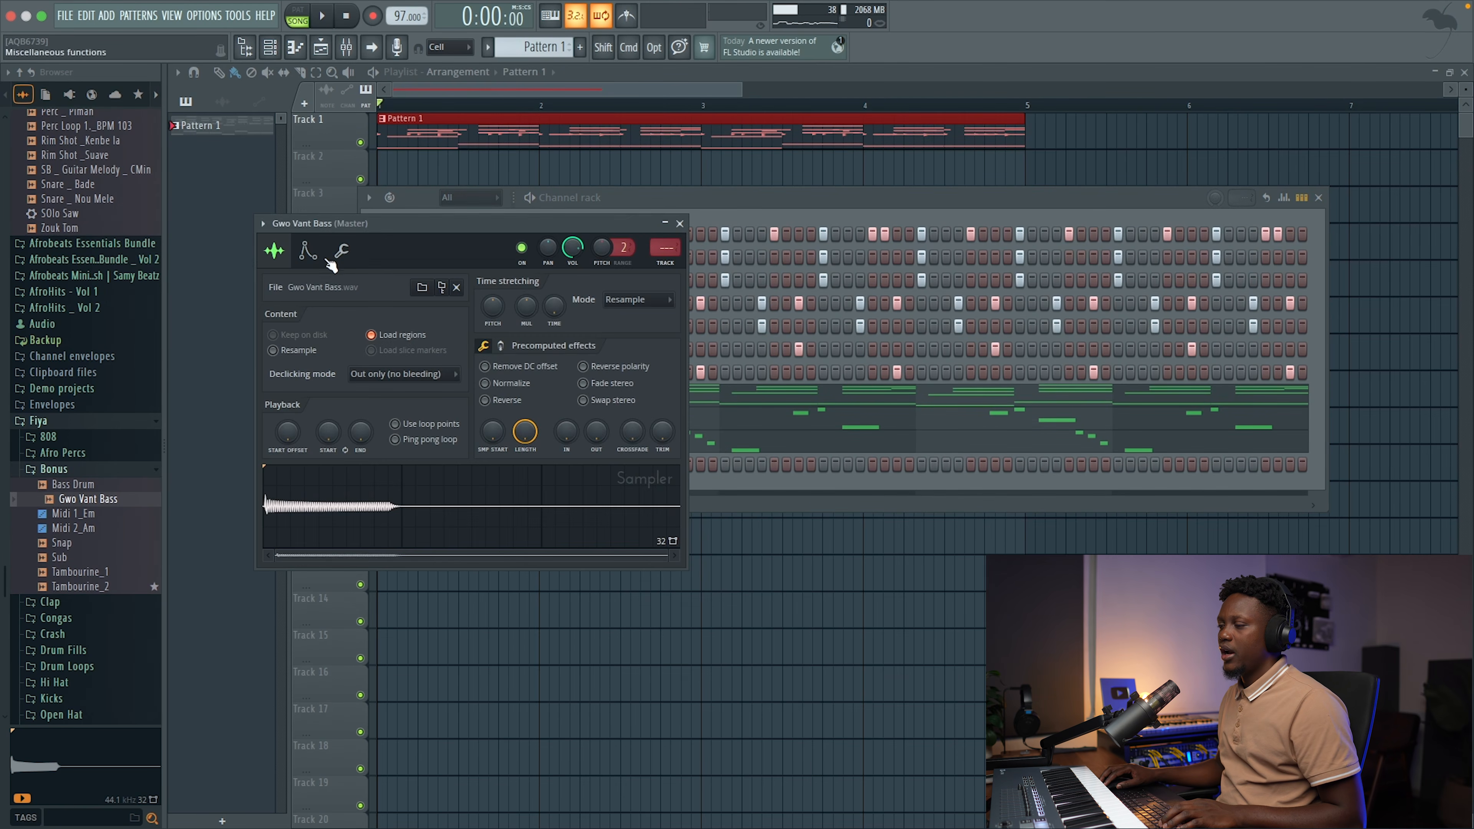
{"action": "left_click", "coordinate": [308, 251]}
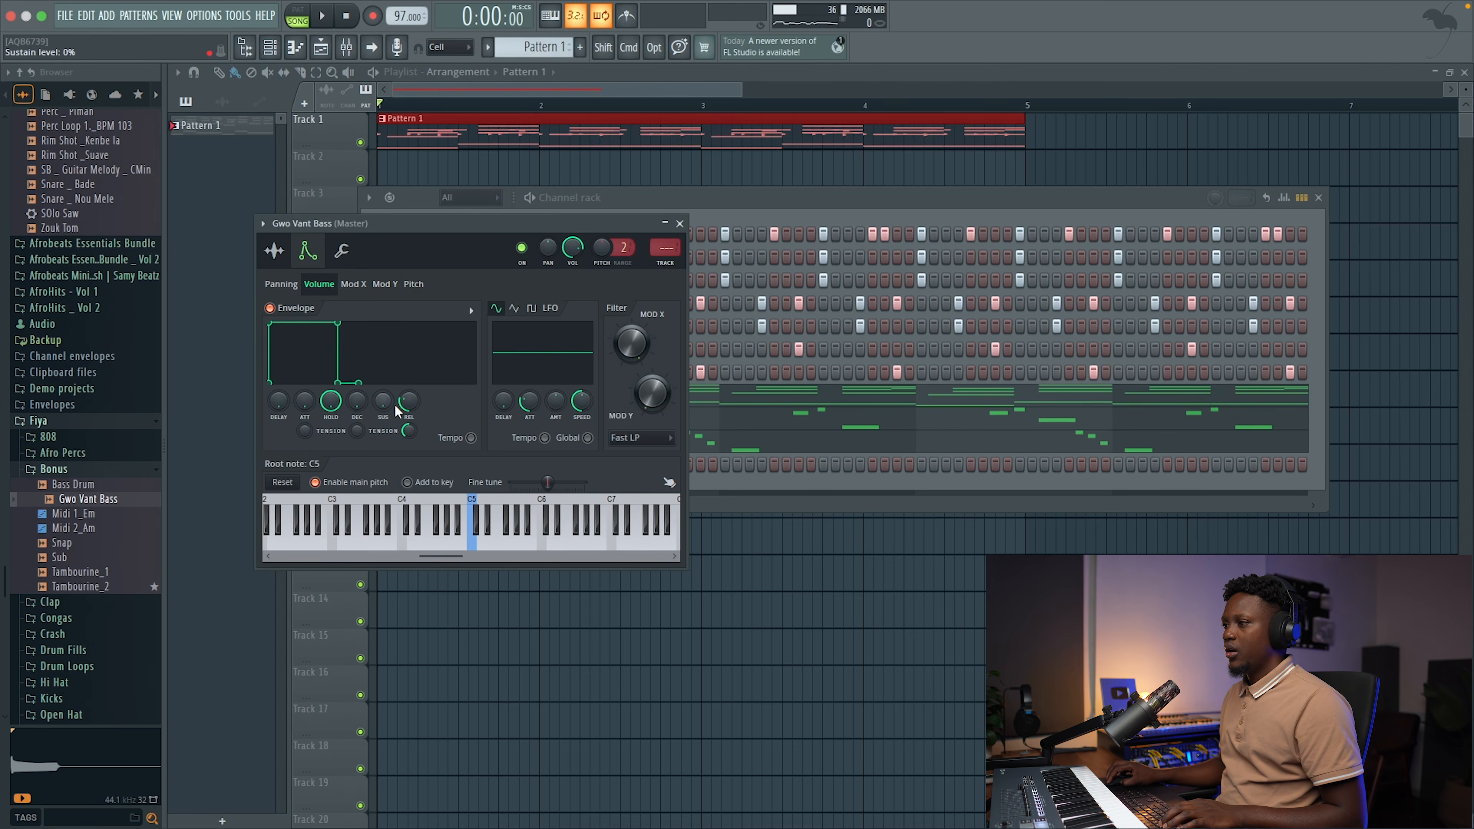
{"action": "left_click", "coordinate": [277, 257]}
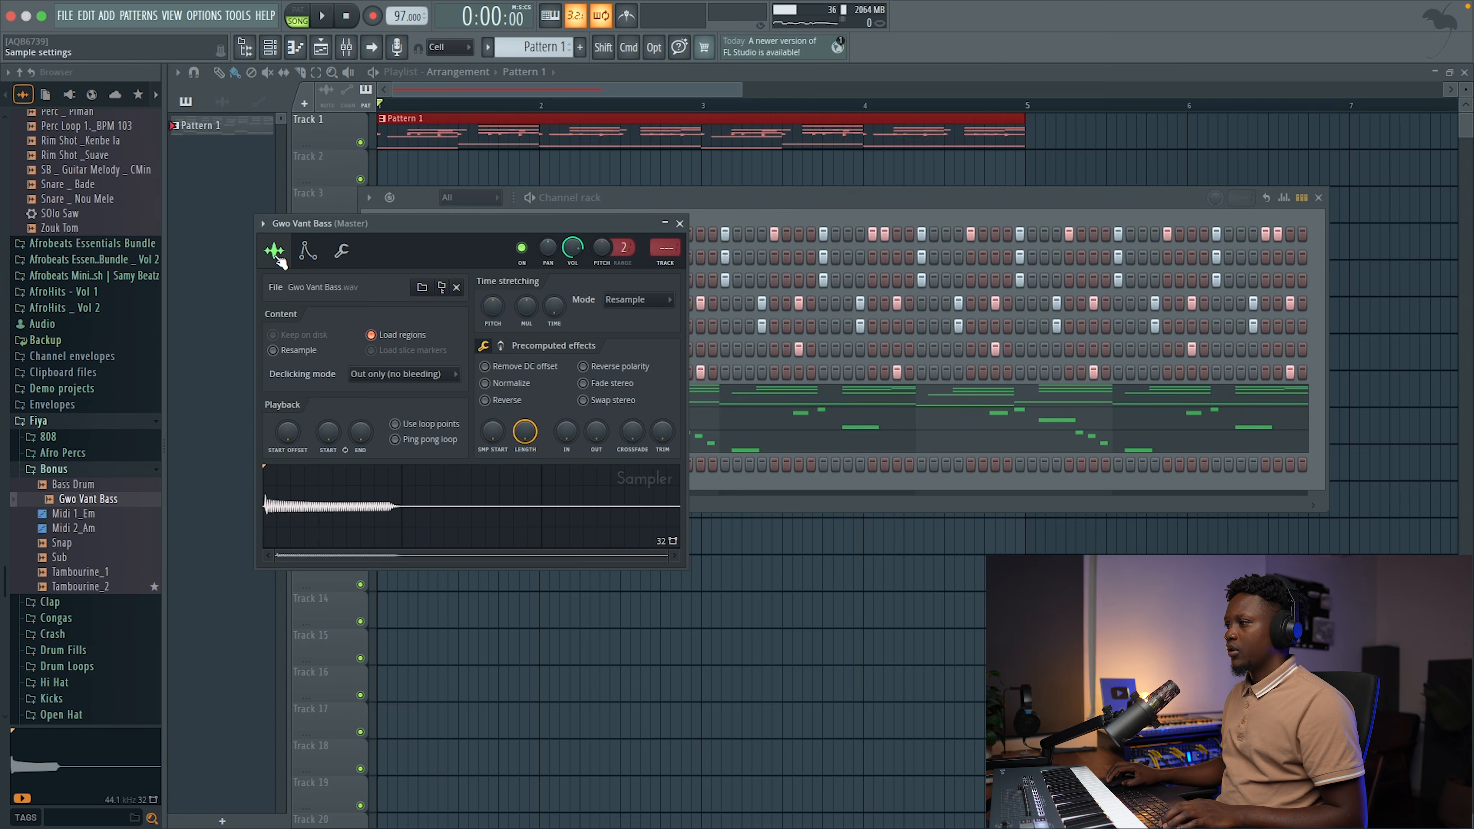
{"action": "left_click", "coordinate": [485, 383]}
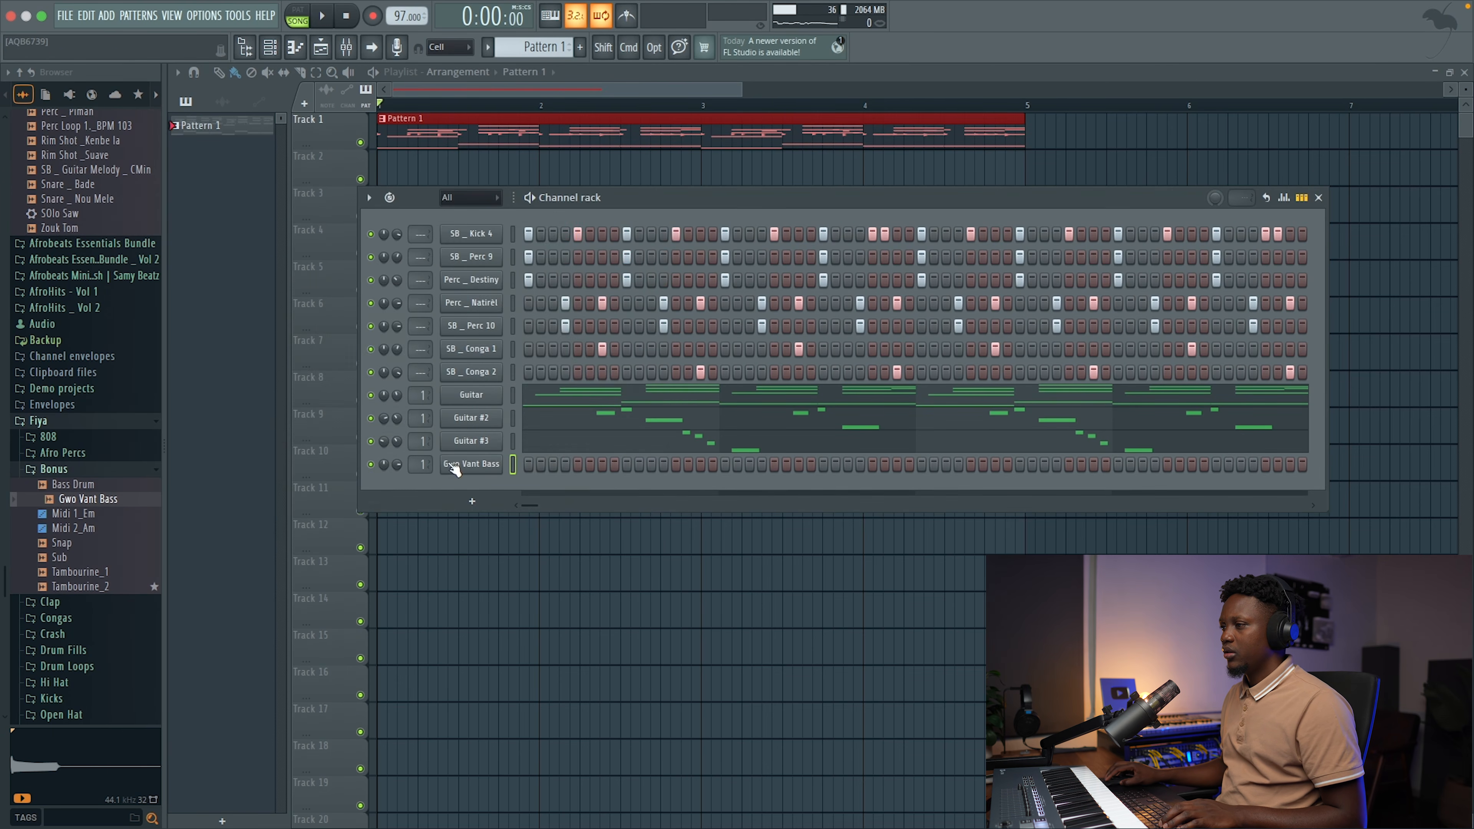
- In the Gwo Vant Bass piano roll, place a three-step A#4 at the start of bar 1 and a three-step D5 halfway through it
{"action": "right_click", "coordinate": [487, 466]}
{"action": "left_click", "coordinate": [522, 464]}
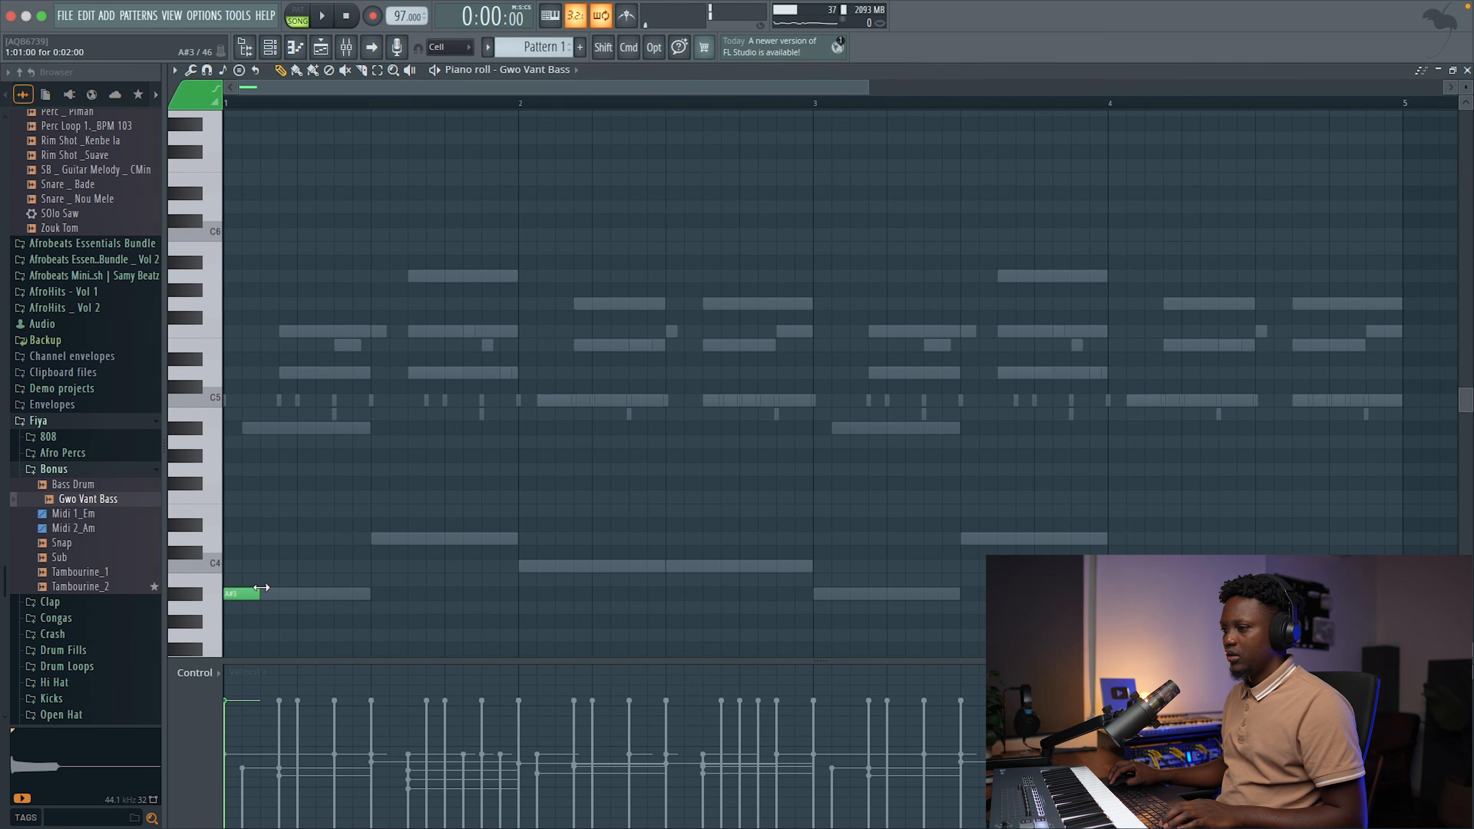
{"action": "key", "text": "space"}
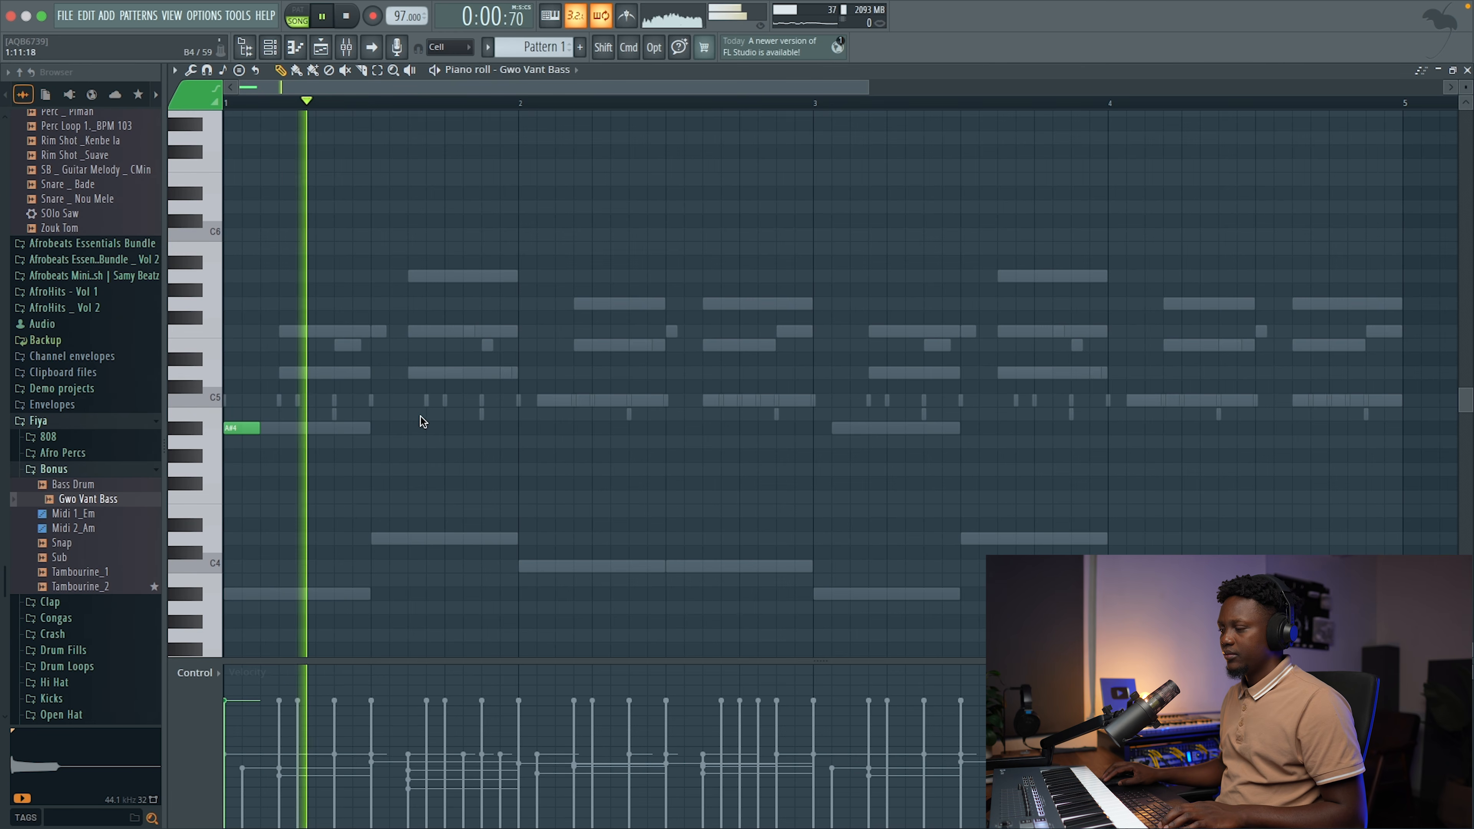
{"action": "left_click_drag", "start_coordinate": [258, 424], "coordinate": [275, 422]}
{"action": "left_click", "coordinate": [430, 373]}
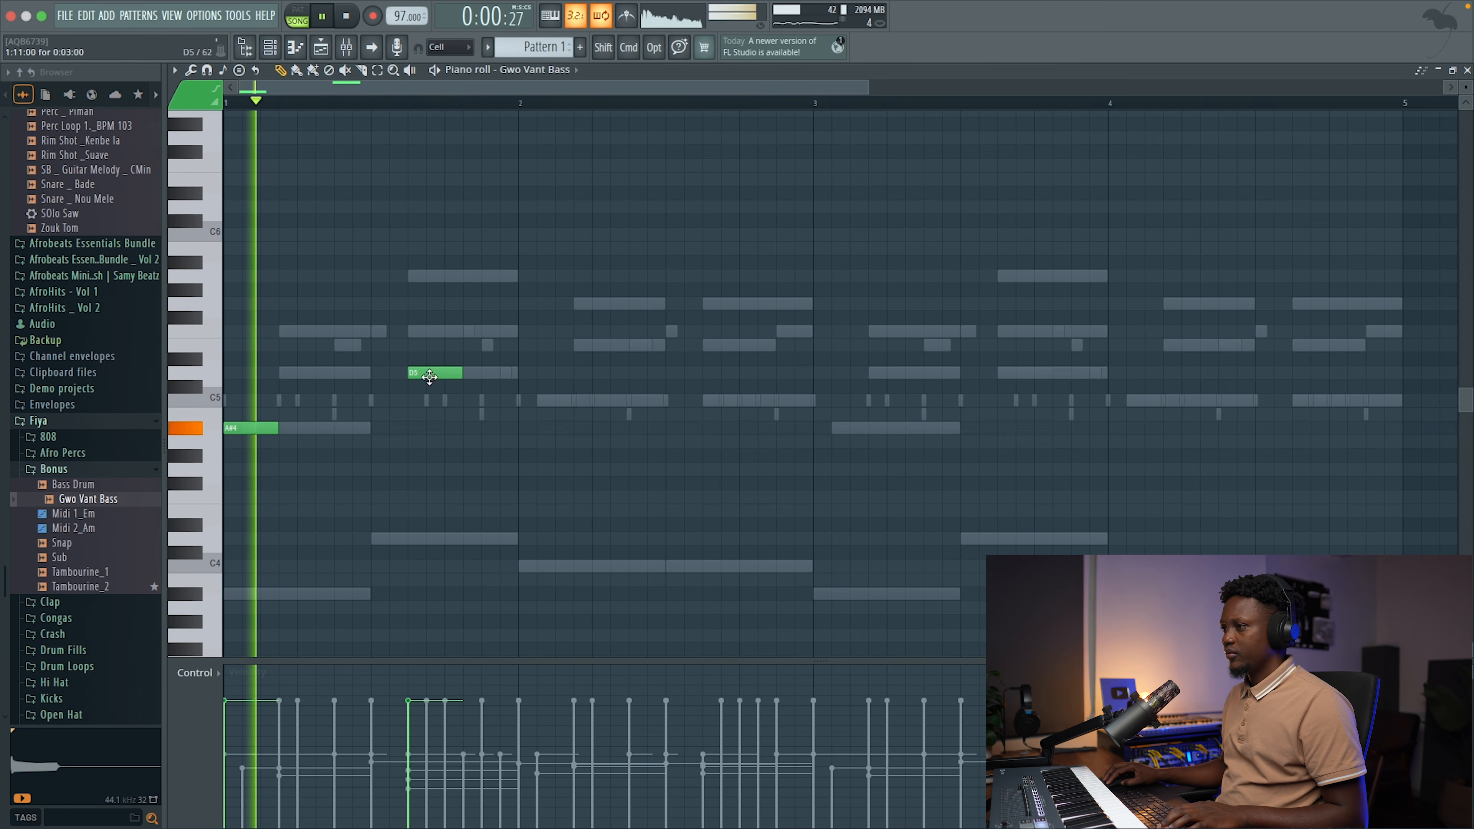
{"action": "left_click_drag", "start_coordinate": [426, 374], "coordinate": [394, 375]}
- Add three-step C5 bass notes at the start and middle of bar 2, plus a two-step C5 on step 13
{"action": "left_click", "coordinate": [528, 401]}
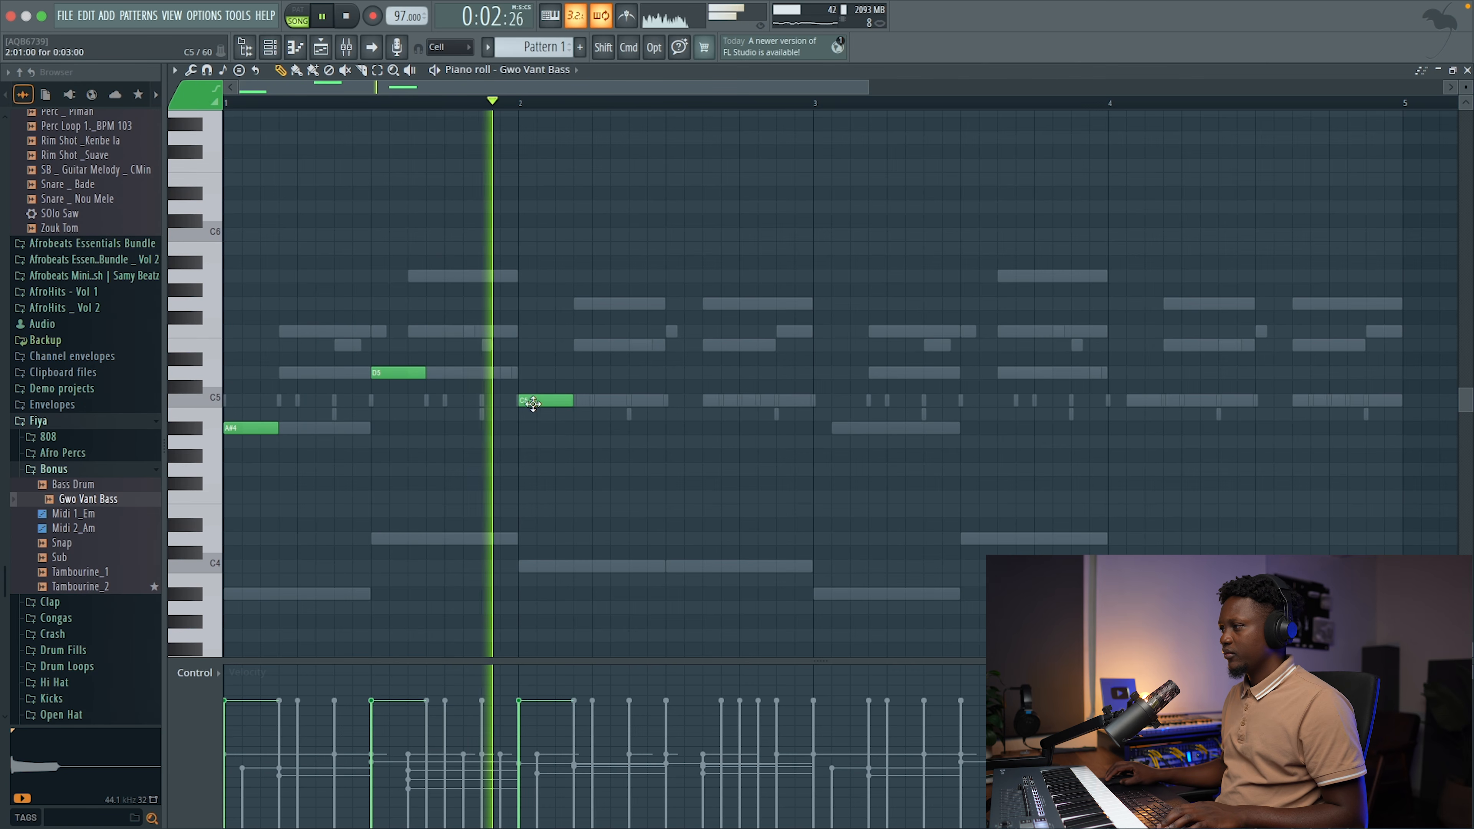
{"action": "left_click", "coordinate": [676, 401]}
{"action": "key", "text": "space"}
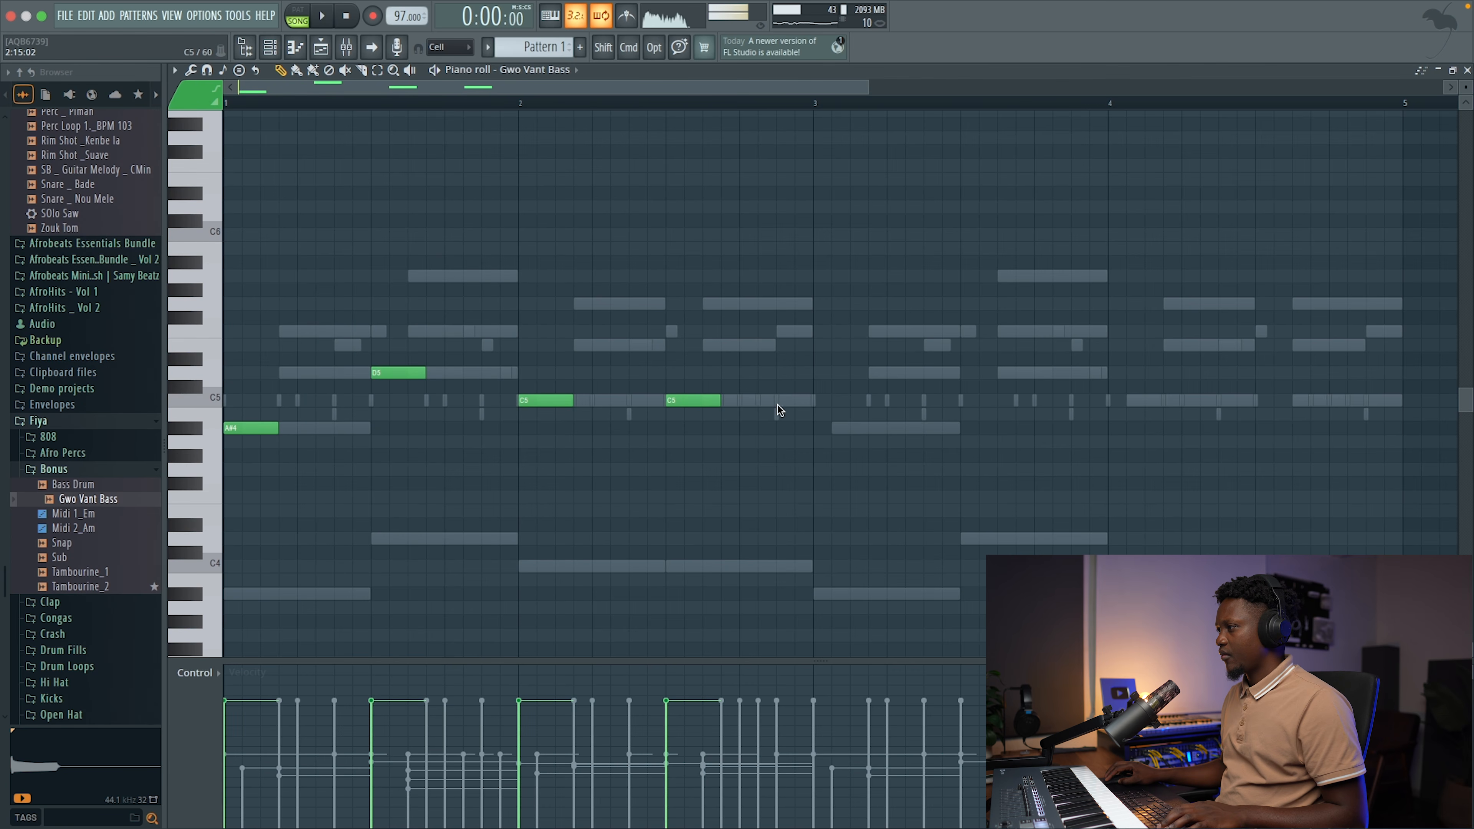
{"action": "key", "text": "space"}
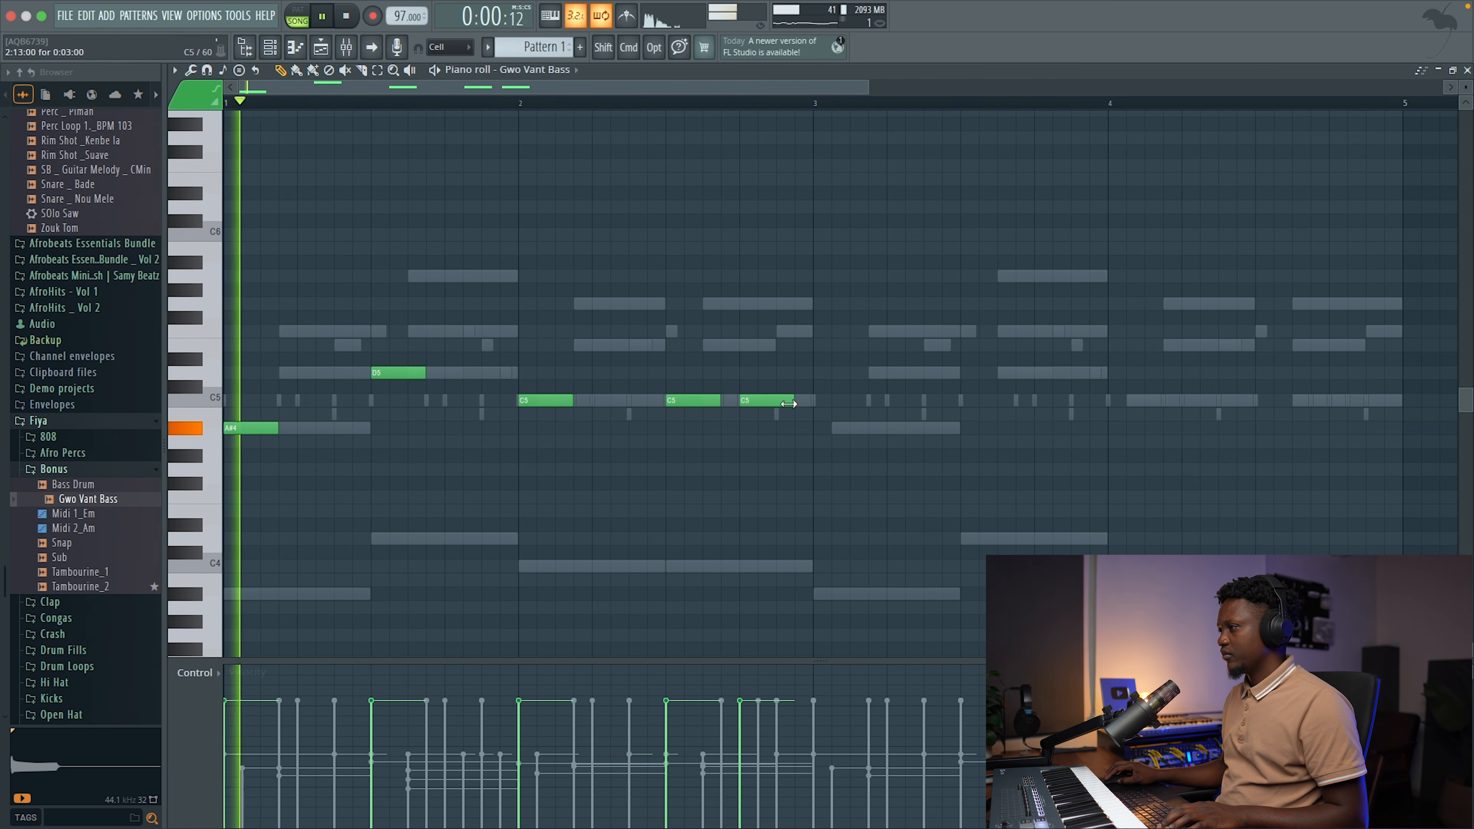
{"action": "left_click_drag", "start_coordinate": [792, 401], "coordinate": [759, 405]}
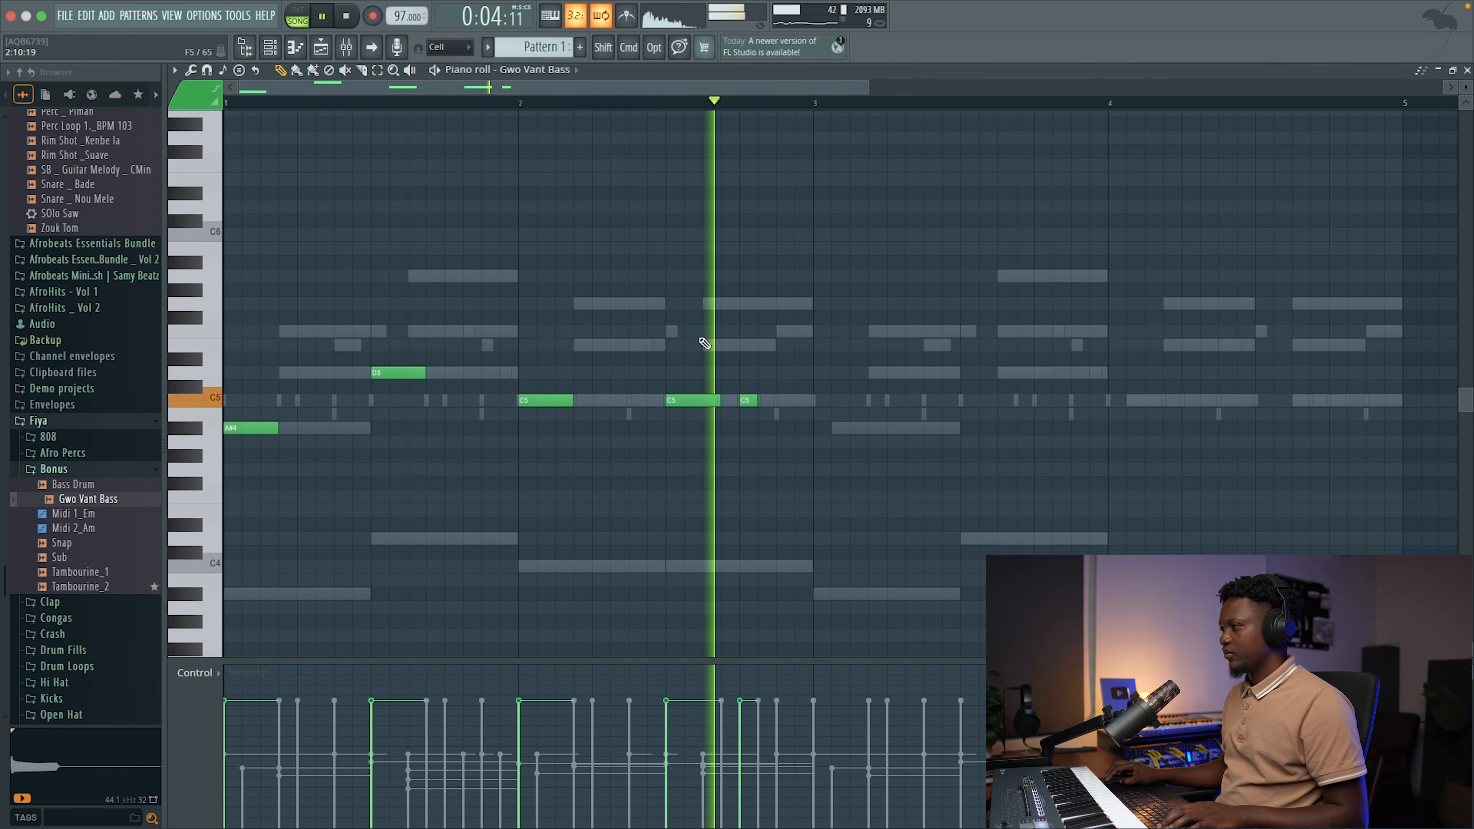
{"action": "key", "text": "space"}
{"action": "left_click_drag", "start_coordinate": [757, 401], "coordinate": [775, 402]}
{"action": "key", "text": "space"}
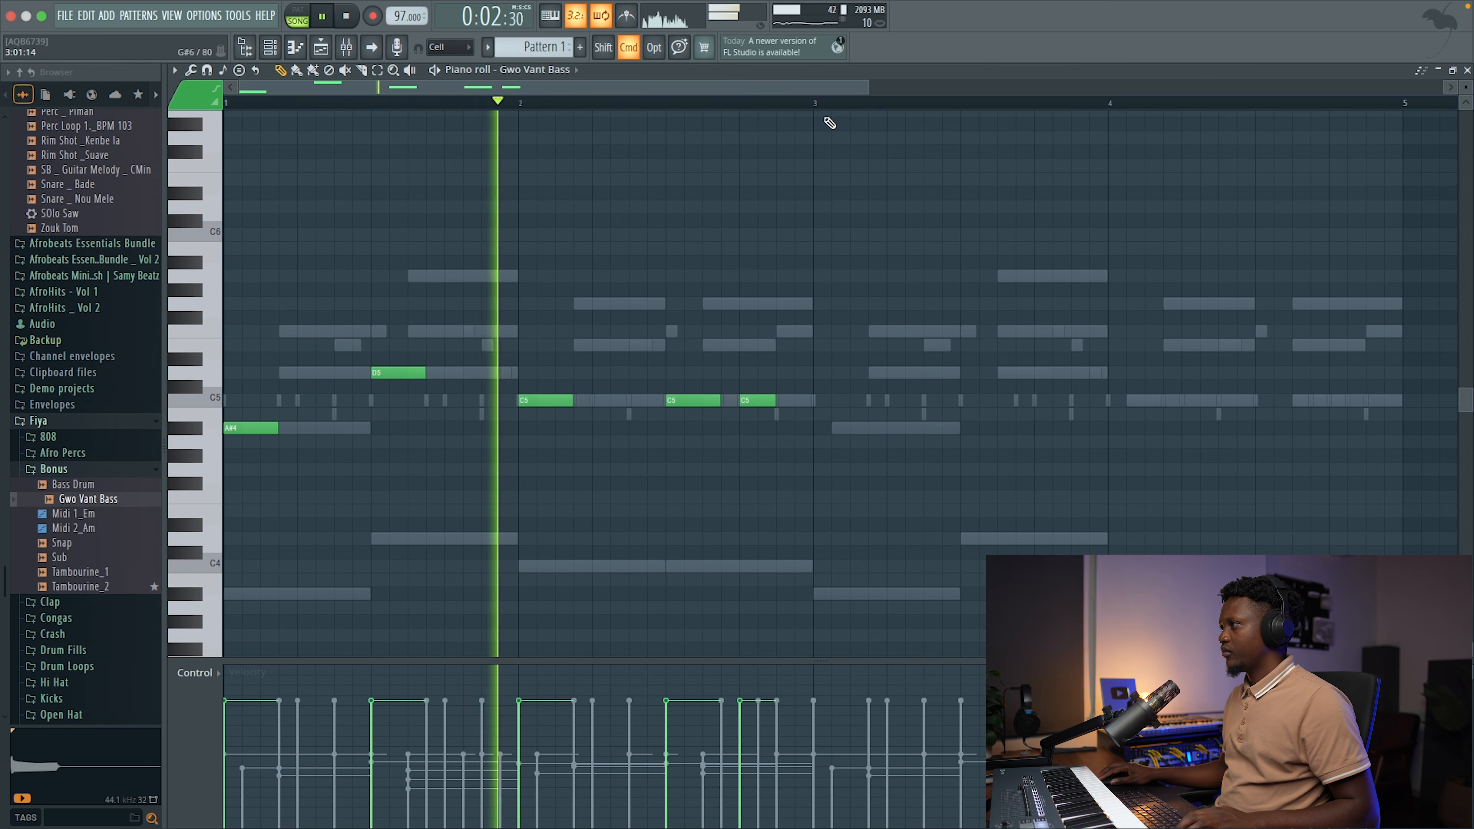
- Duplicate the two-bar bass phrase into bars 3 and 4 and deselect the copied notes
{"action": "key", "text": "super+a"}
{"action": "key", "text": "super+b"}
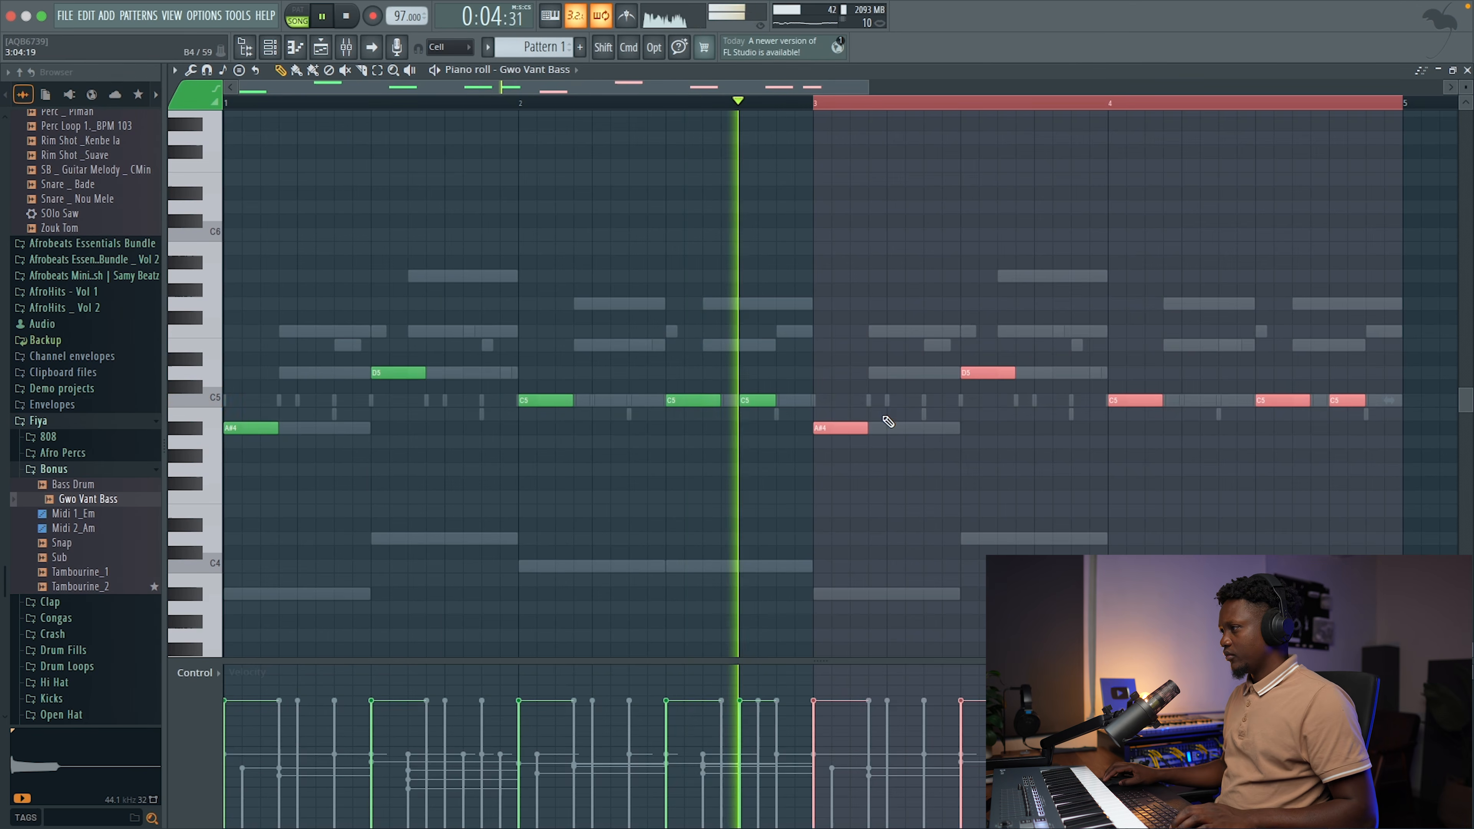
{"action": "key", "text": "super+d"}
- Replace the last C5 of bar 4 with three short C5 notes on steps 13, 14 and 15
{"action": "left_click_drag", "start_coordinate": [809, 398], "coordinate": [811, 401]}
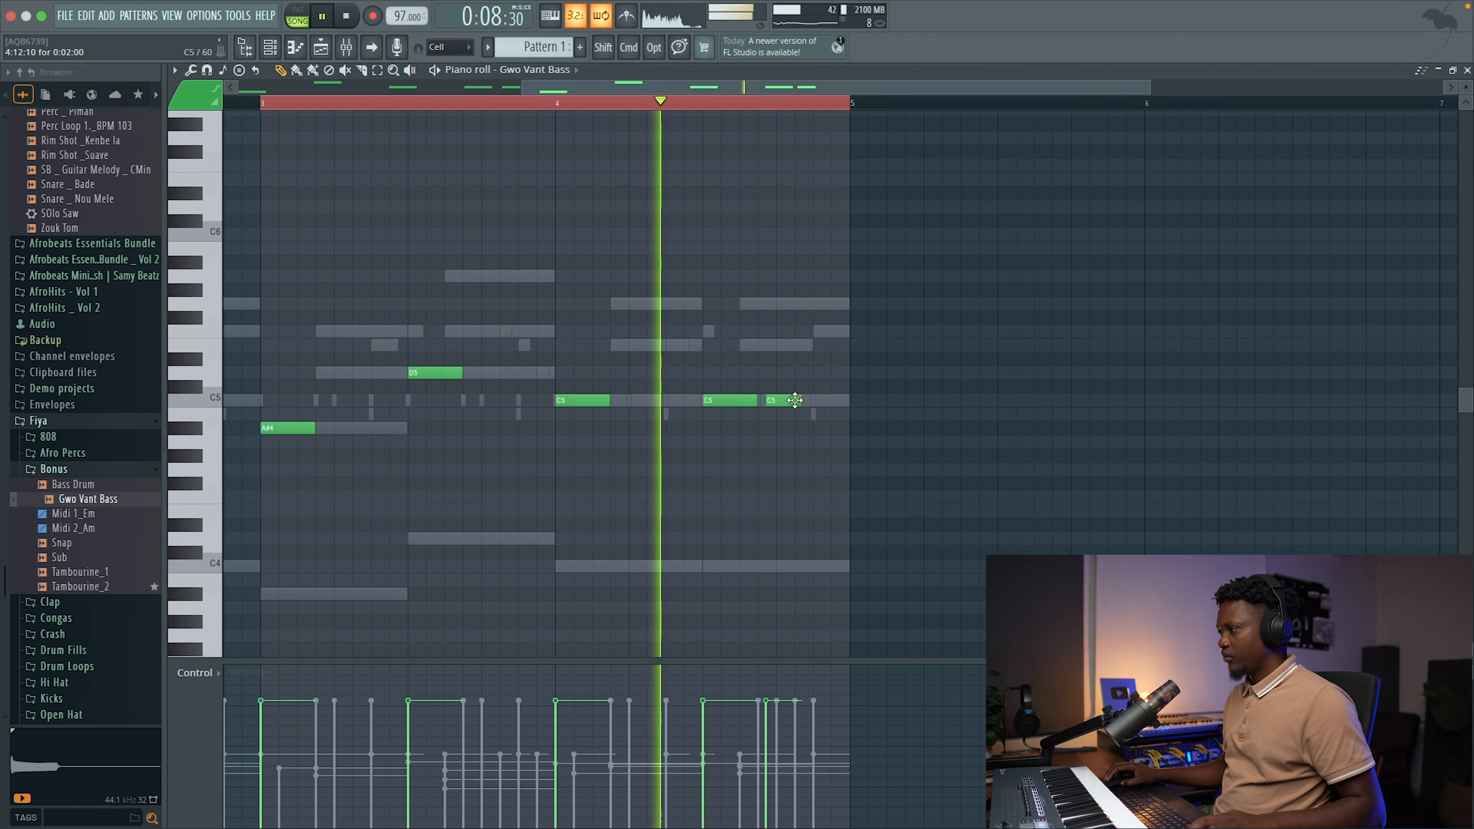
{"action": "key", "text": "space"}
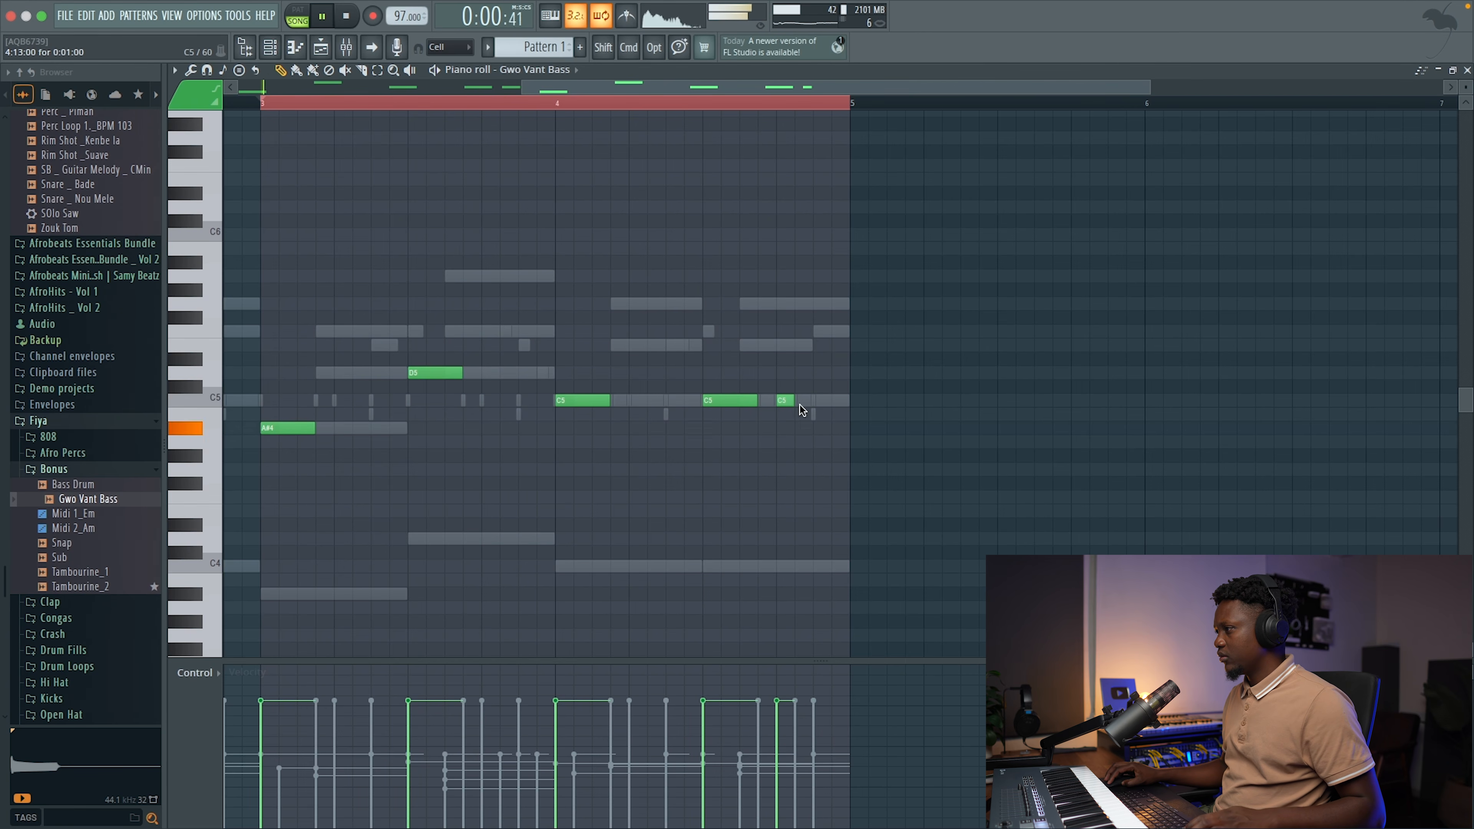
{"action": "left_click", "coordinate": [557, 106]}
{"action": "key", "text": "space"}
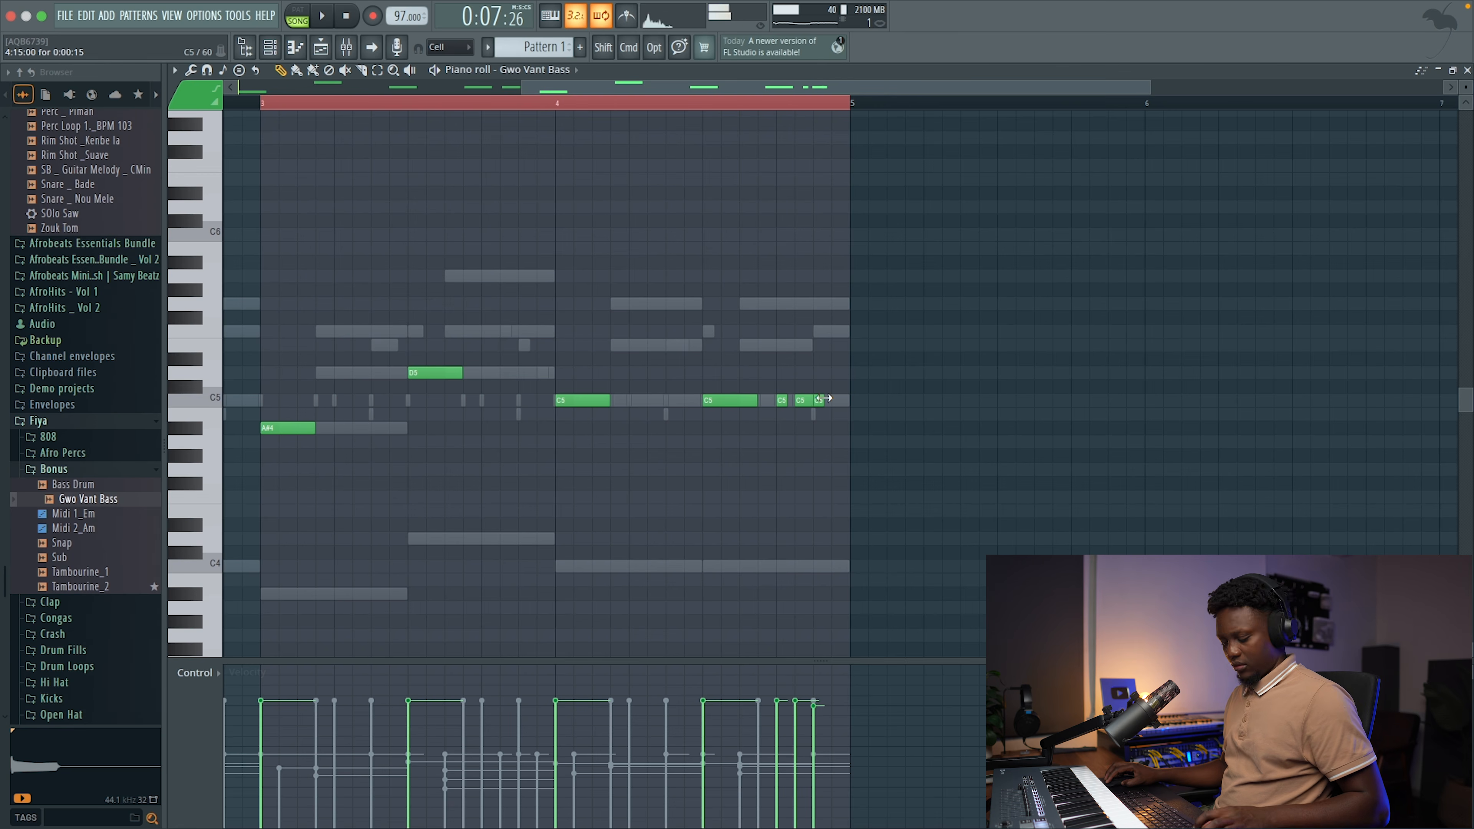
{"action": "scroll", "coordinate": [824, 398], "scroll_direction": "up", "scroll_amount": 1}
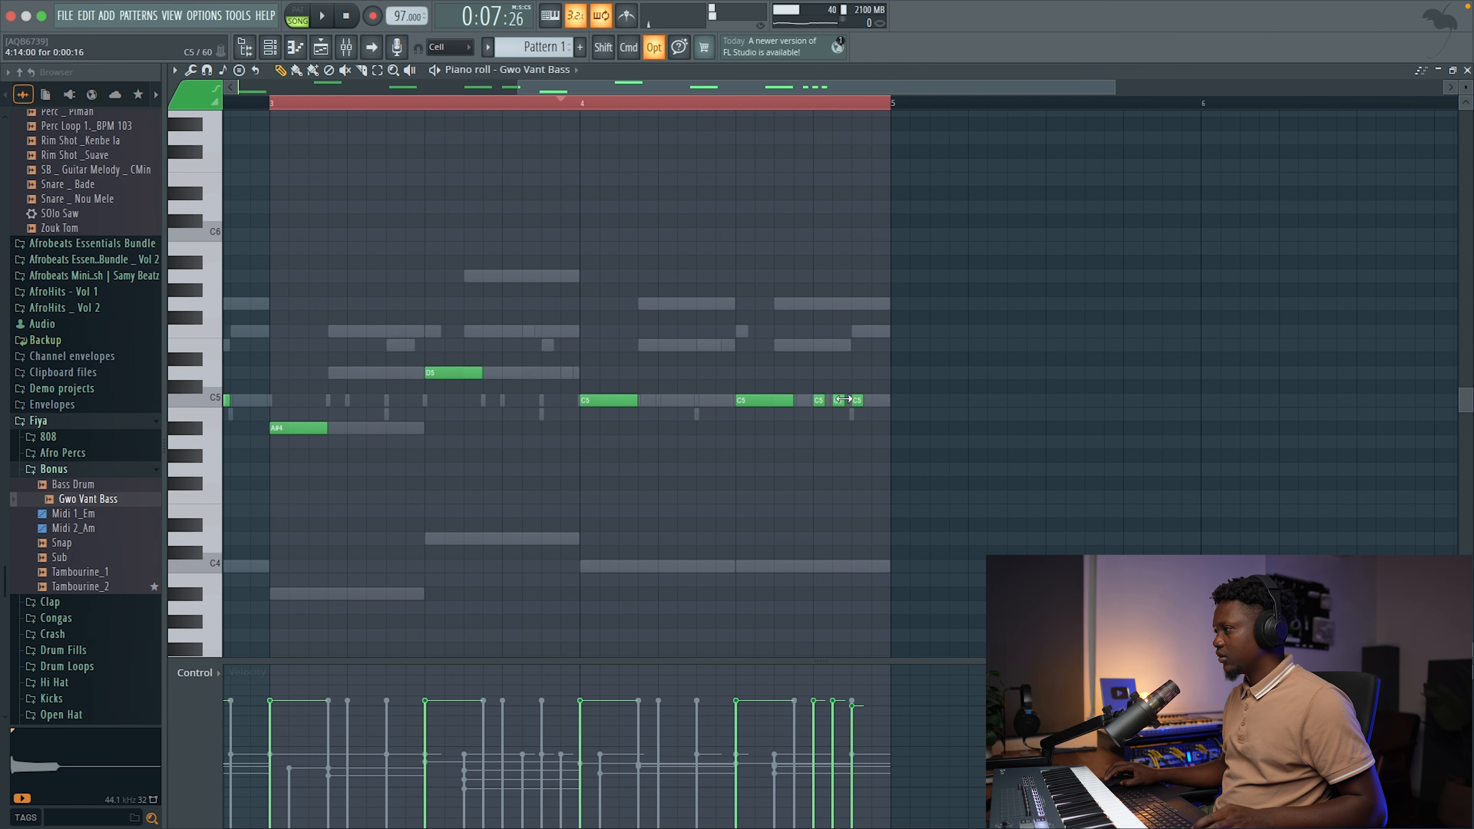
- Transpose the whole bass line down two semitones and close the piano roll
{"action": "scroll", "coordinate": [1223, 206], "scroll_direction": "left", "scroll_amount": 10}
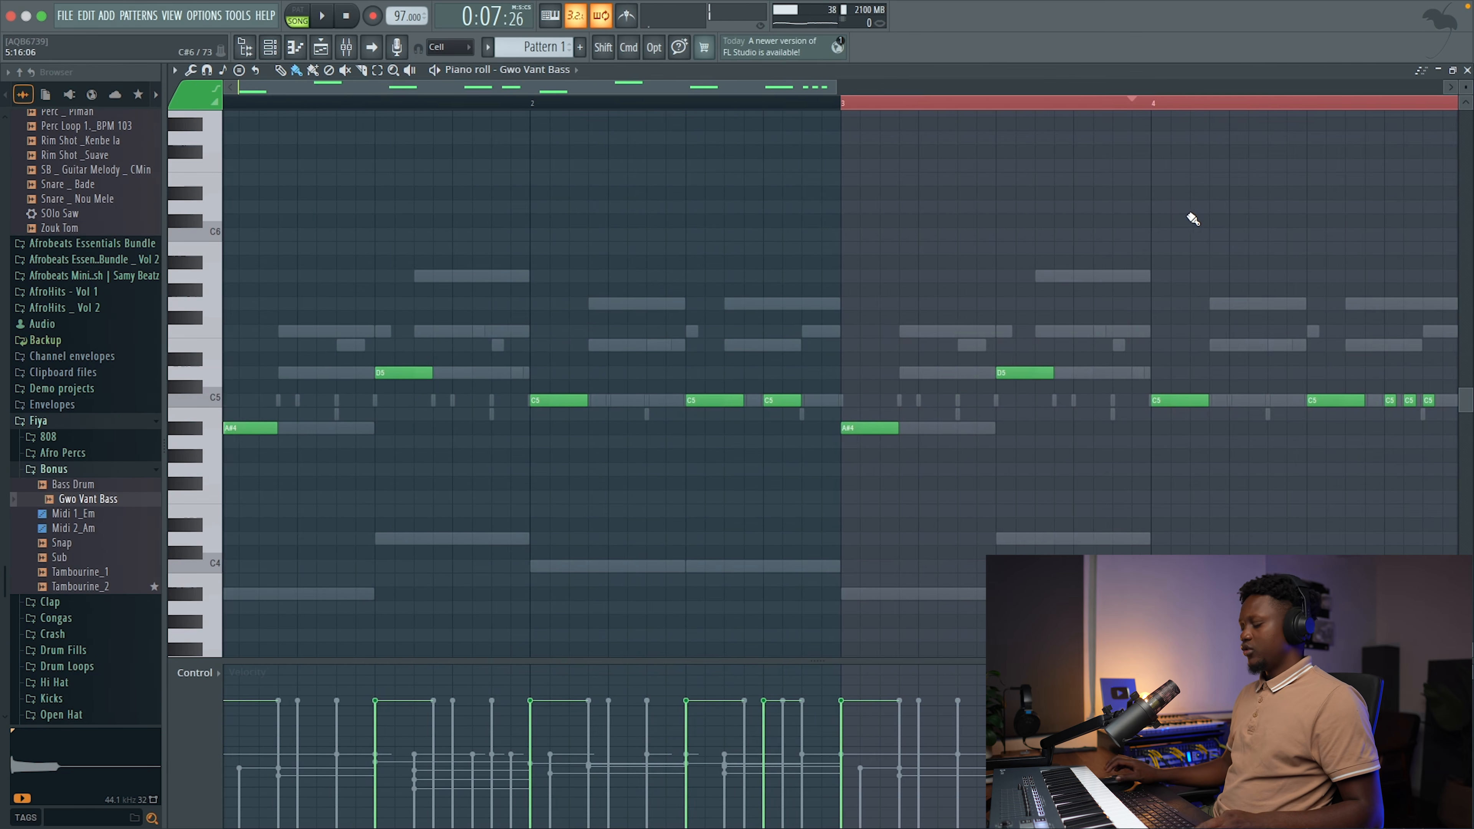
{"action": "key", "text": "shift+Down"}
{"action": "key", "text": "shift+Down"}
{"action": "scroll", "coordinate": [982, 285], "scroll_direction": "right", "scroll_amount": 6}
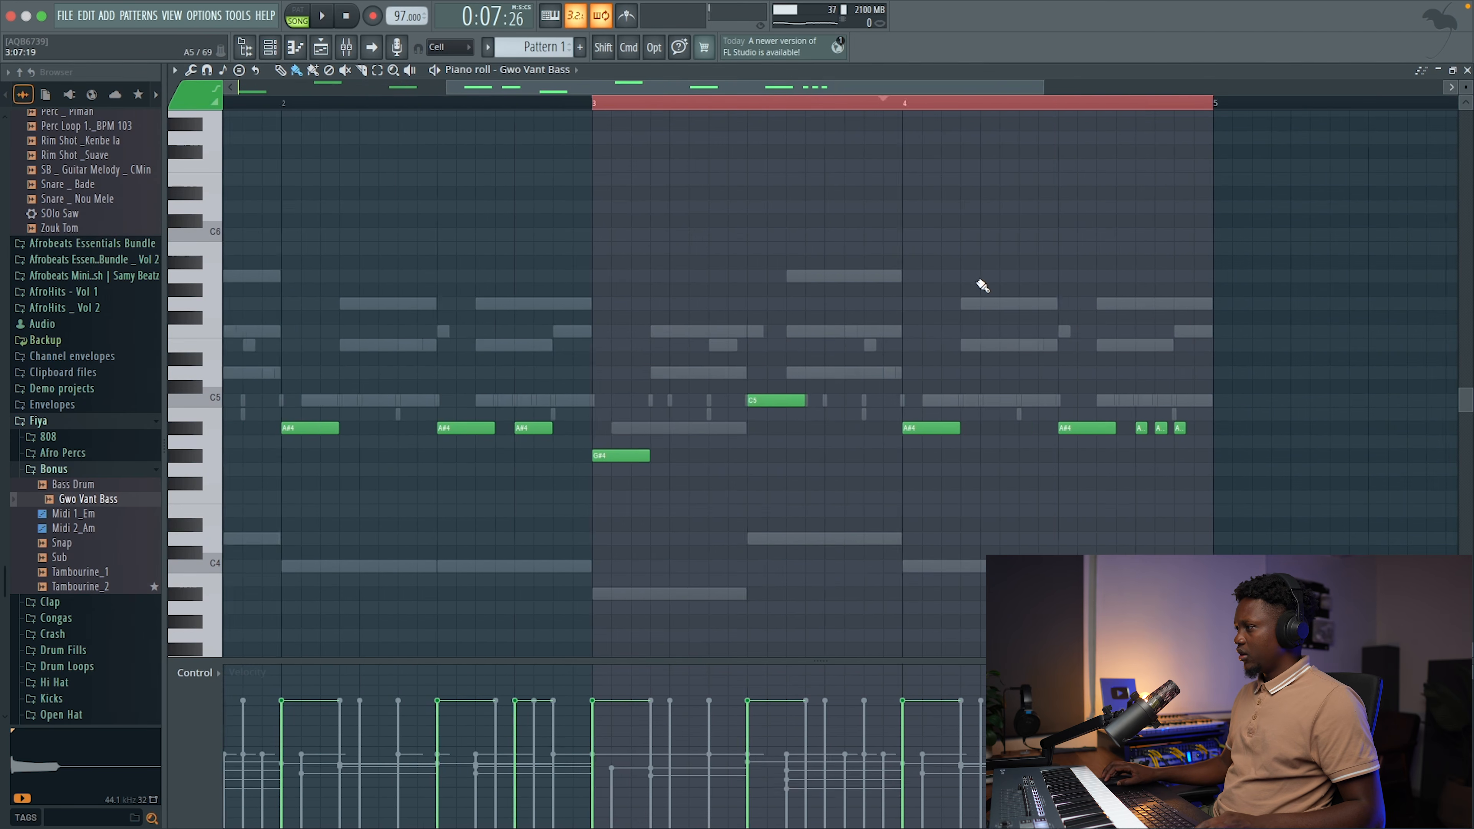
{"action": "scroll", "coordinate": [952, 287], "scroll_direction": "up", "scroll_amount": 2}
{"action": "scroll", "coordinate": [927, 288], "scroll_direction": "left", "scroll_amount": 6}
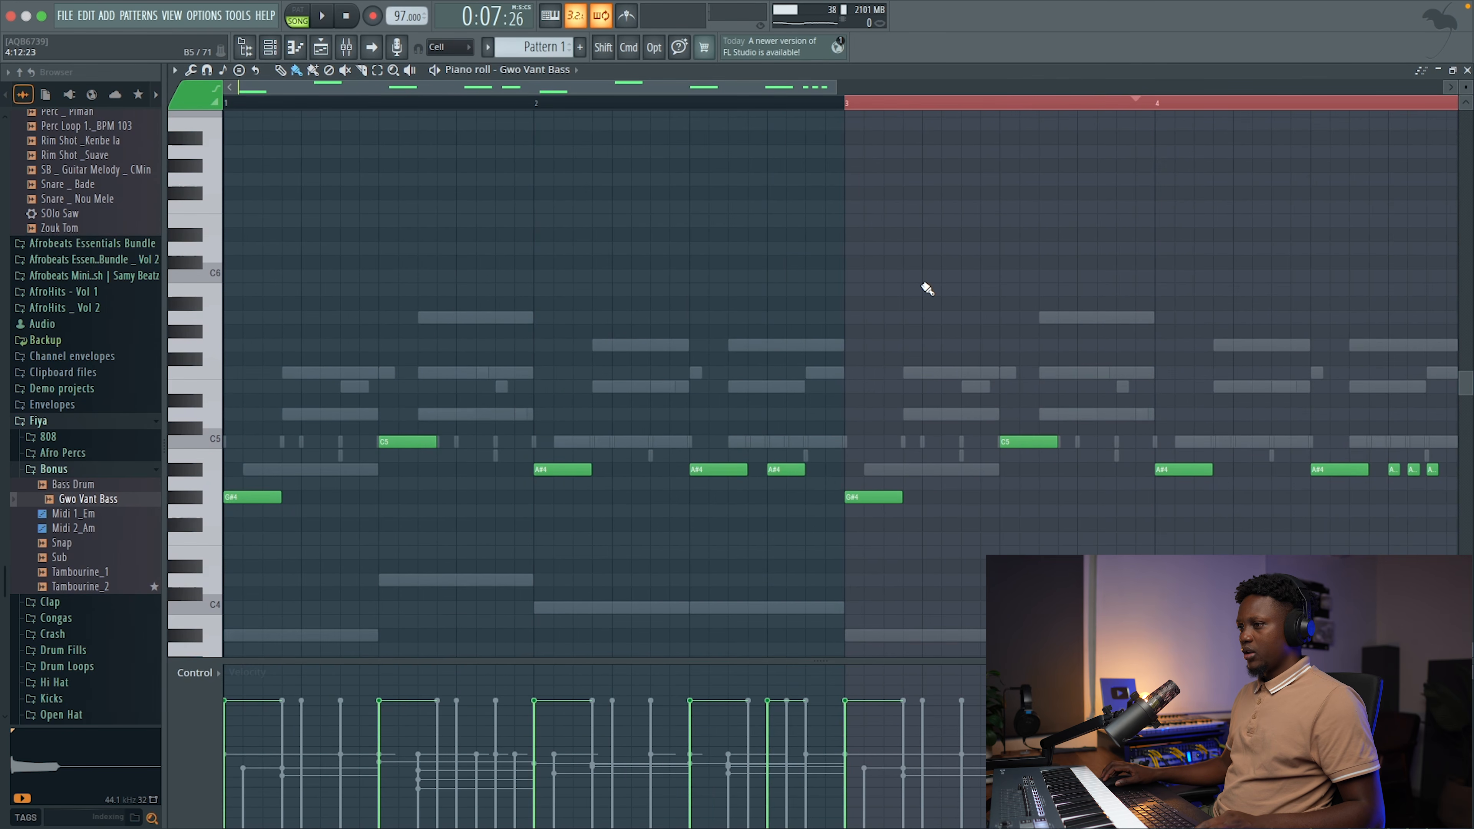
{"action": "left_click", "coordinate": [1466, 70]}
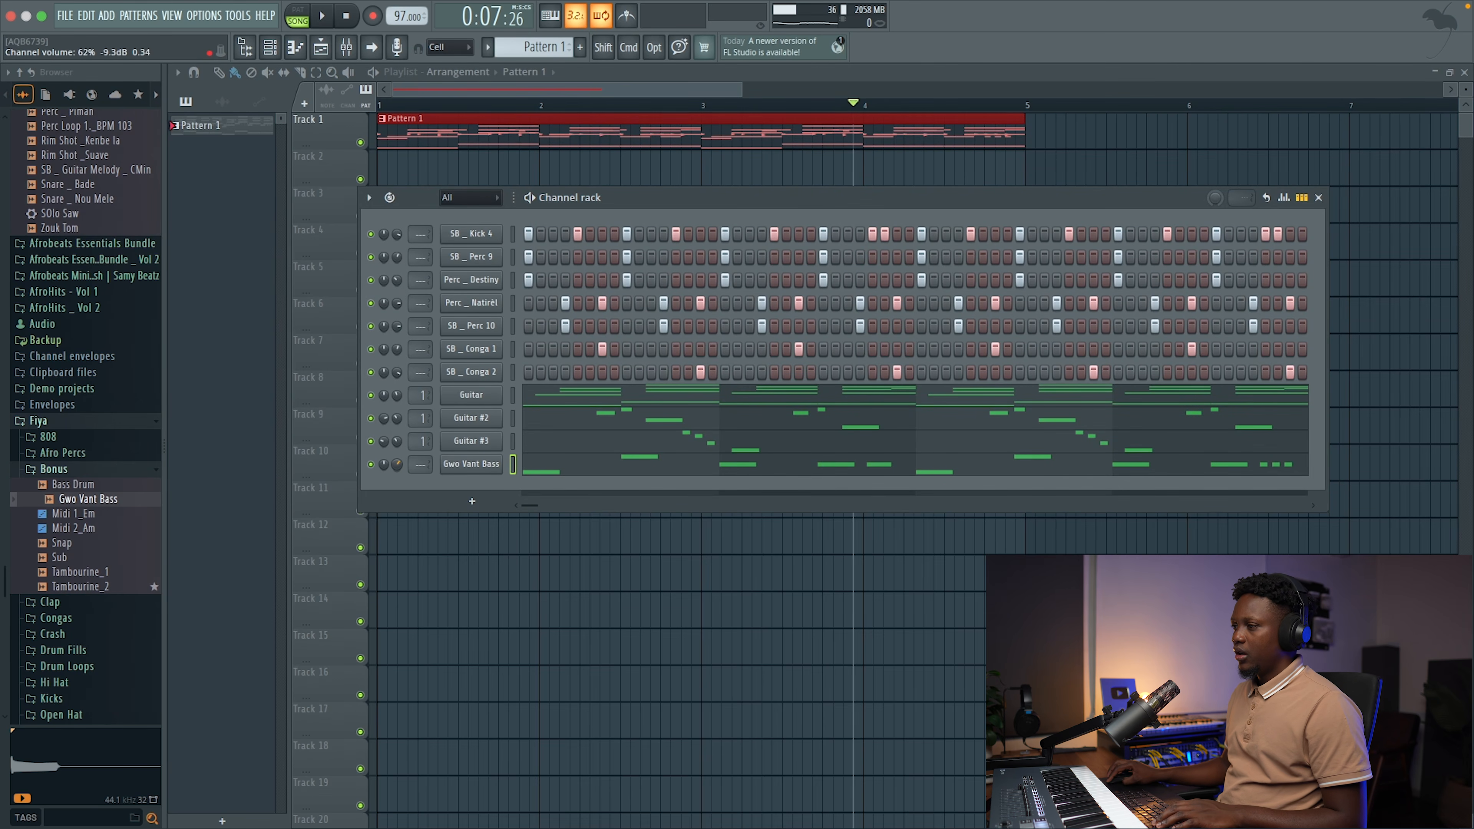
- Play the pattern from the start to hear the bass line with the guitars and percussion
{"action": "key", "text": "space"}
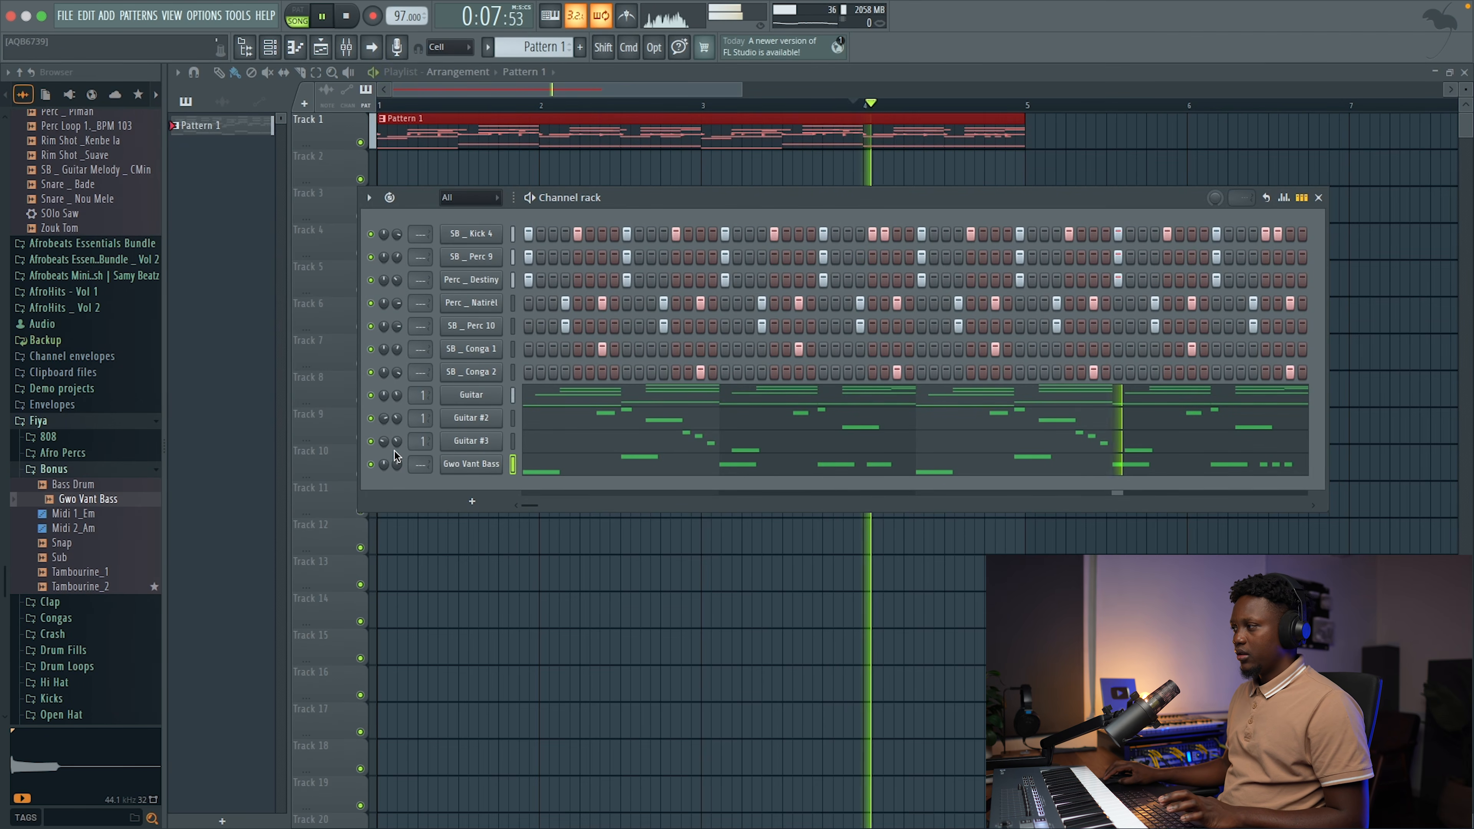
{"action": "key", "text": "space"}
{"action": "key", "text": "space"}
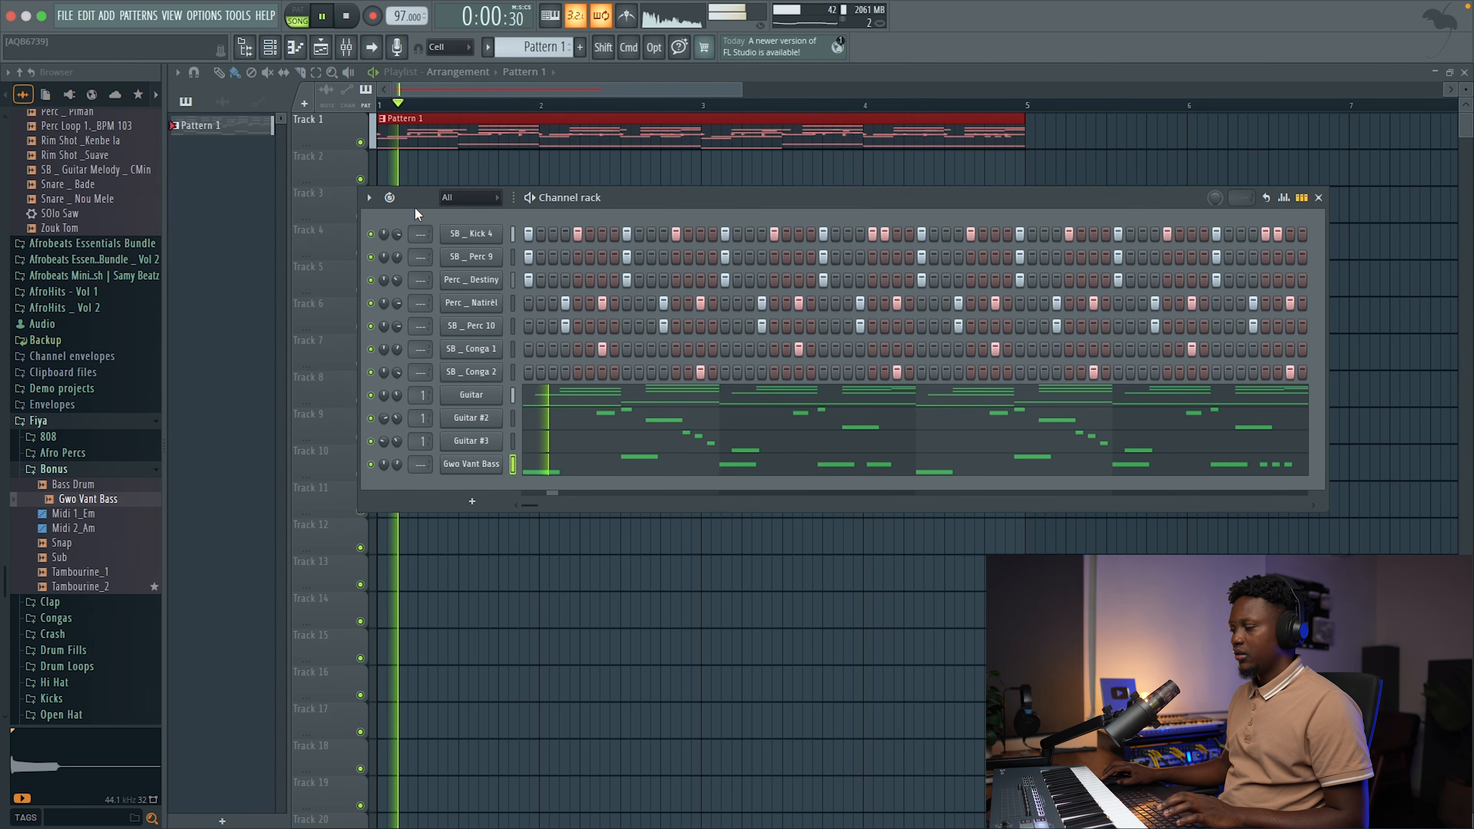